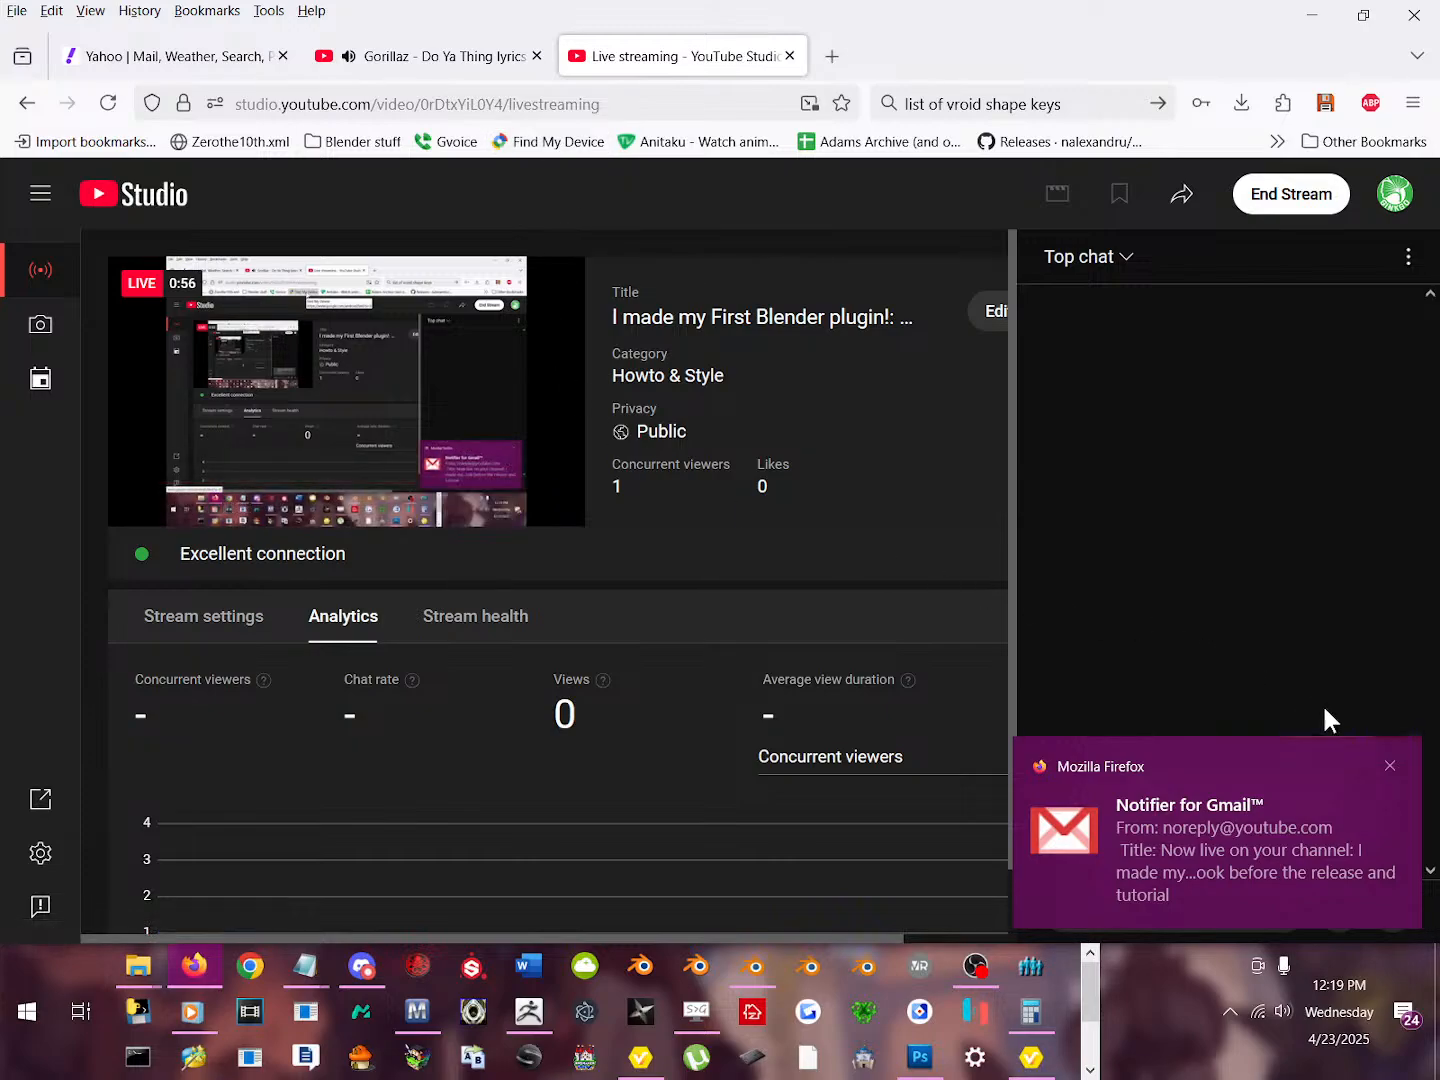
Dismiss the mail notification, adjust the volume of the Gorillaz video, and return to the live stream dashboard
left_click(1389, 764)
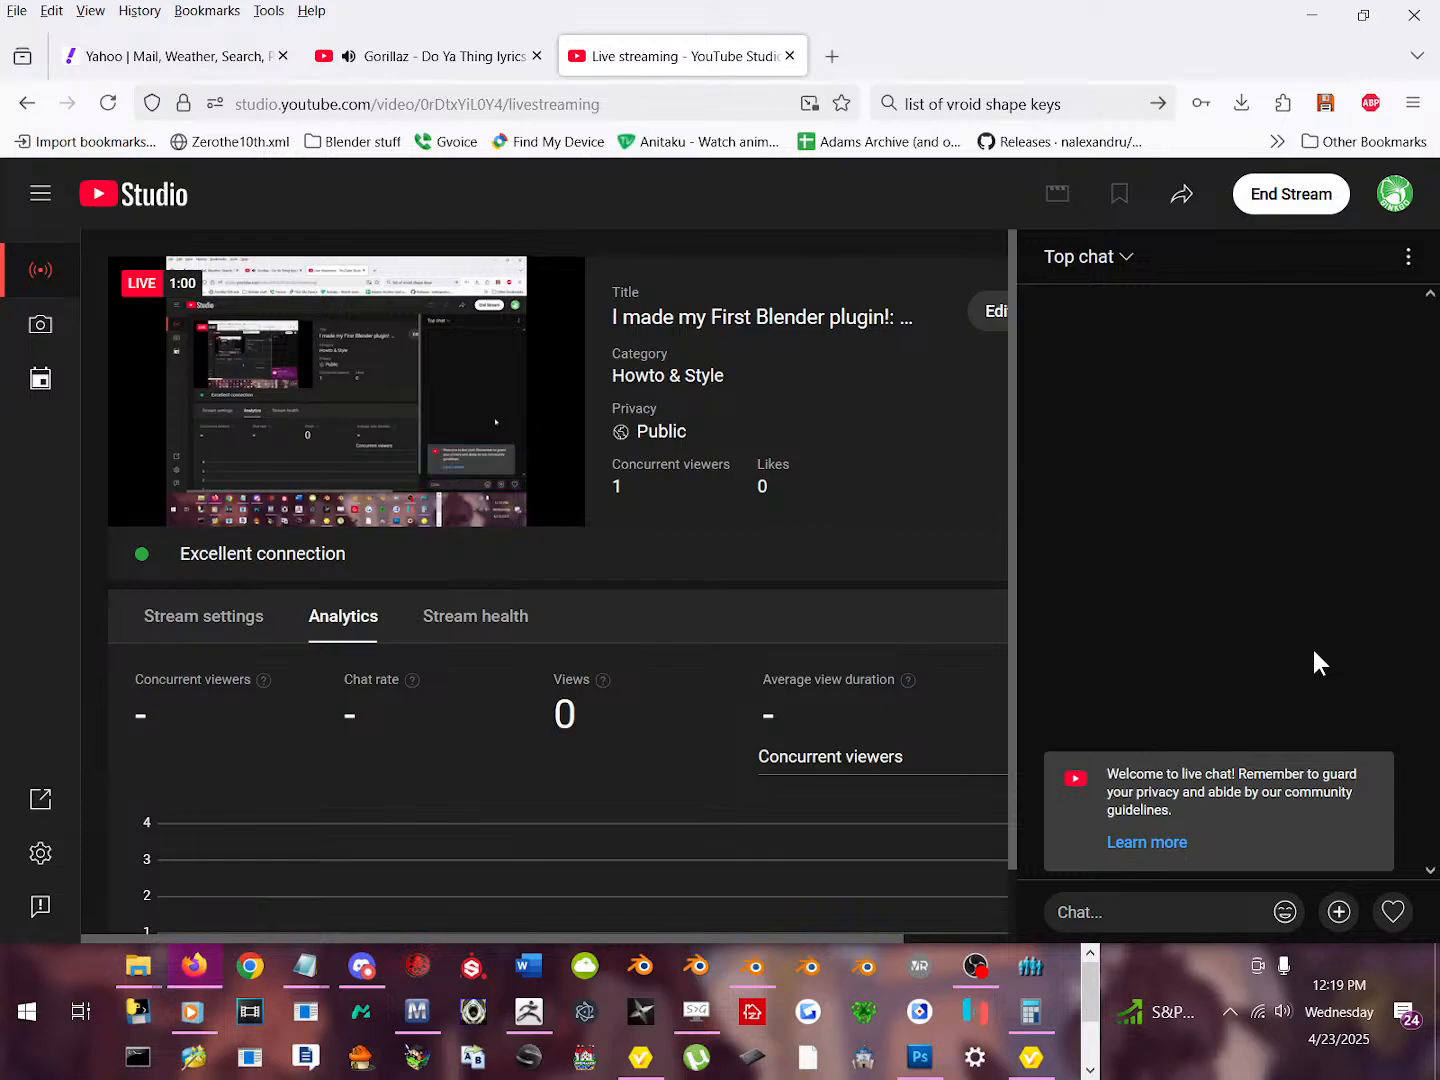
left_click(446, 57)
left_click(216, 720)
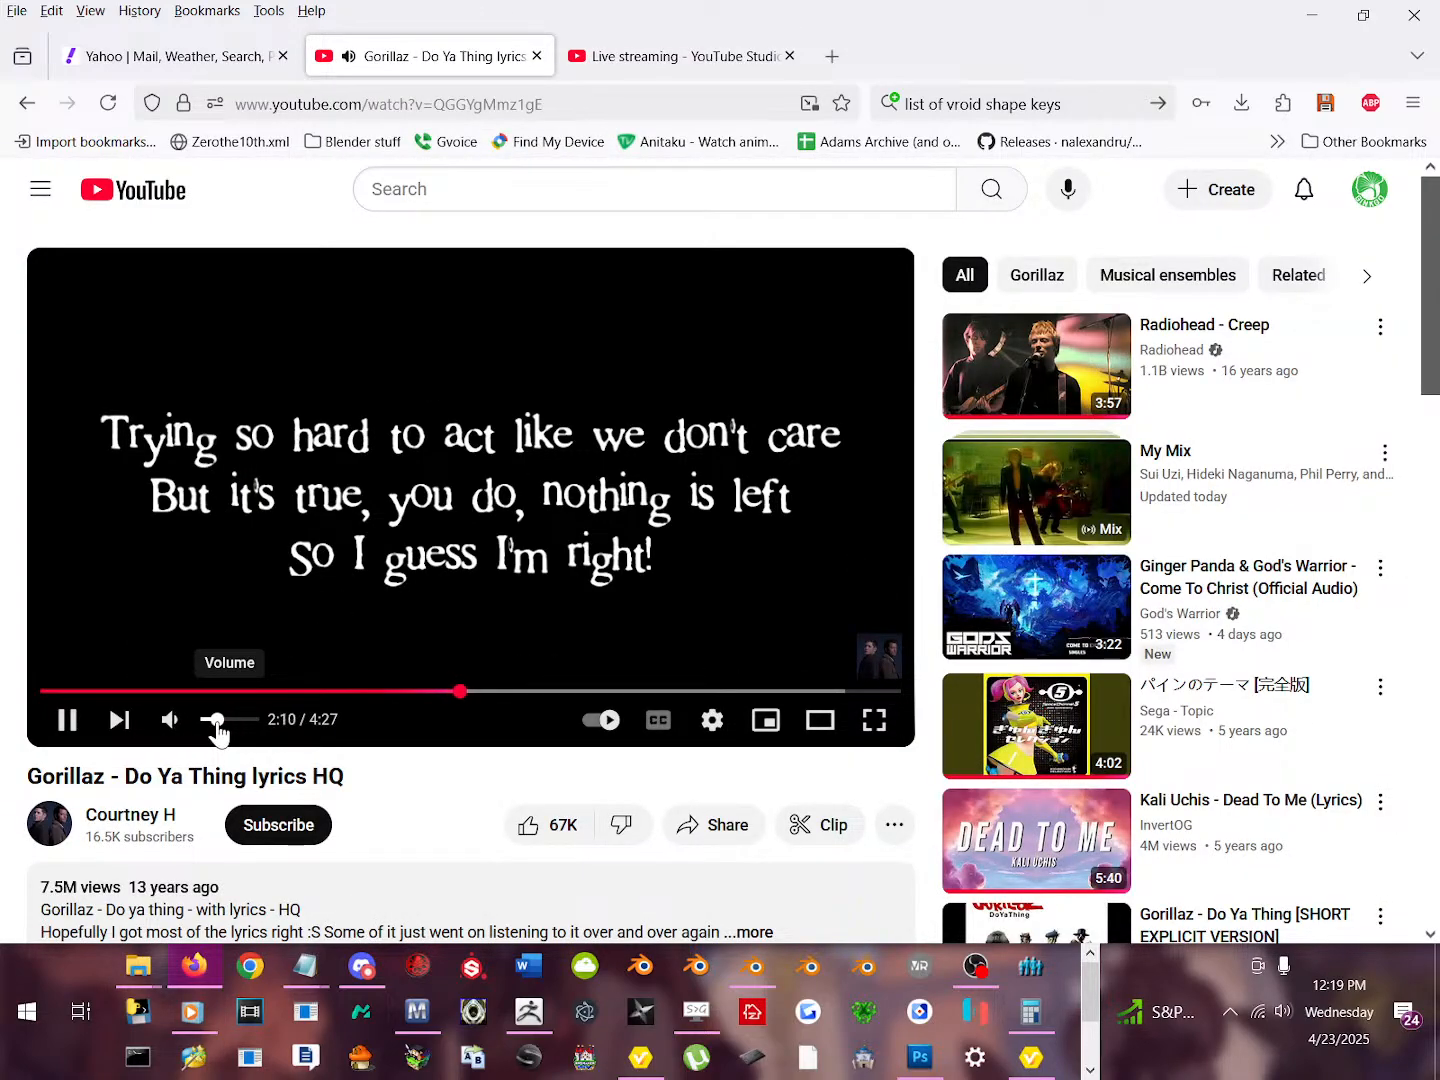
left_click(708, 45)
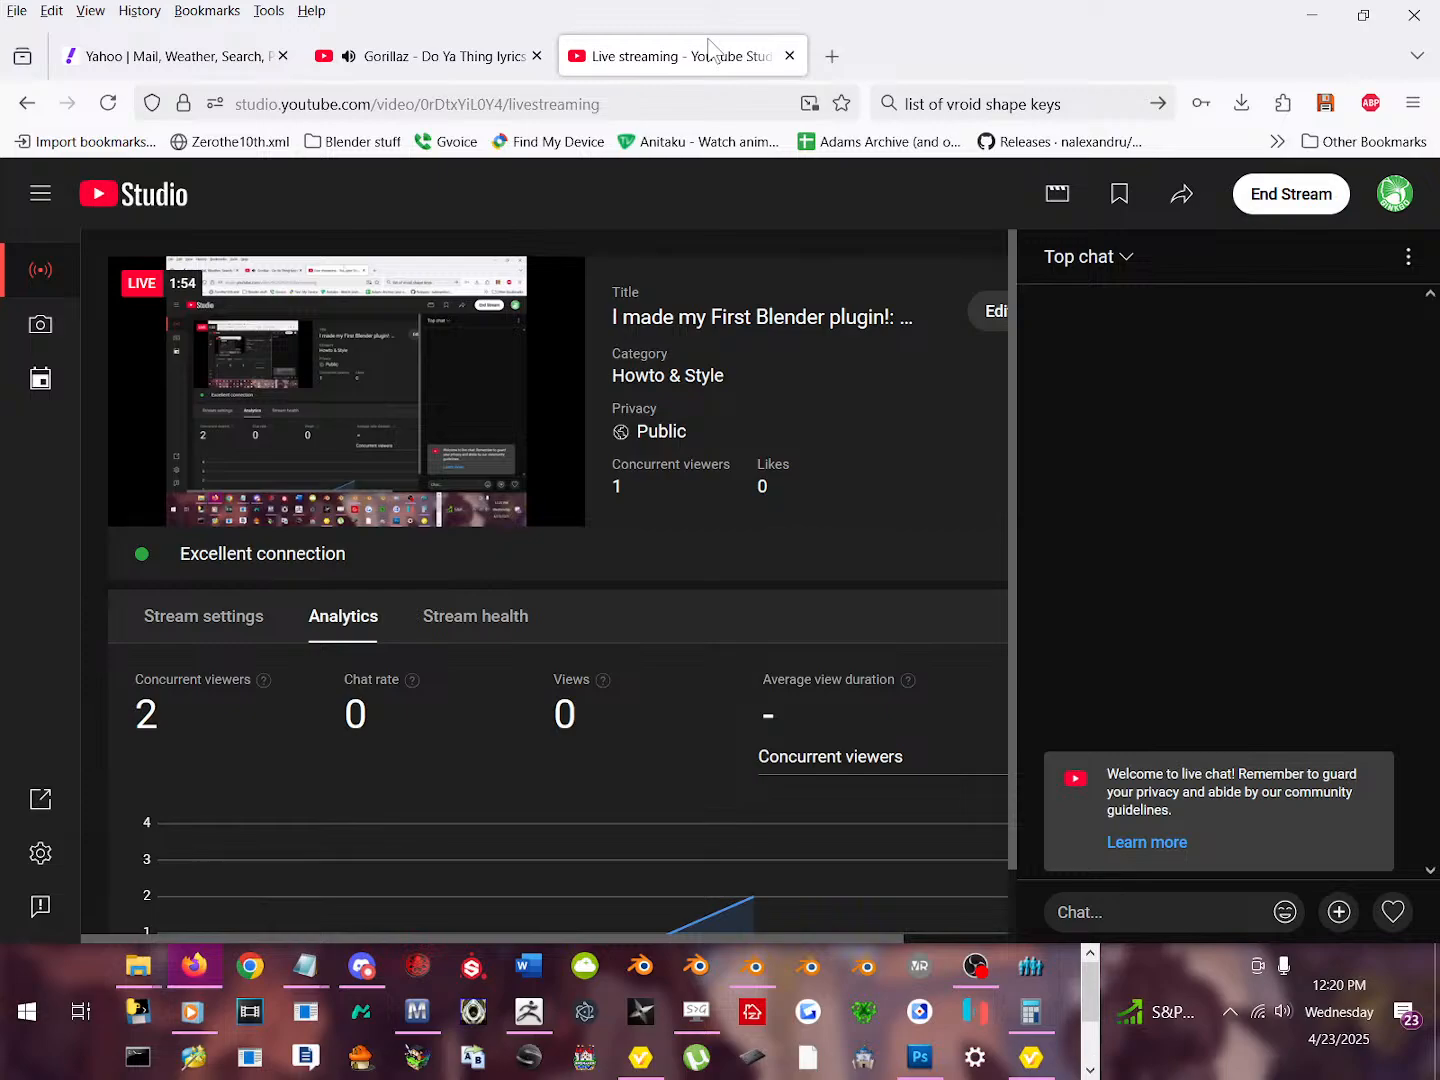
Switch to Blender and bring the whole cat avatar into view
left_click(760, 962)
scroll(574, 401, "down", 3)
middle_click_drag(572, 485, 481, 468)
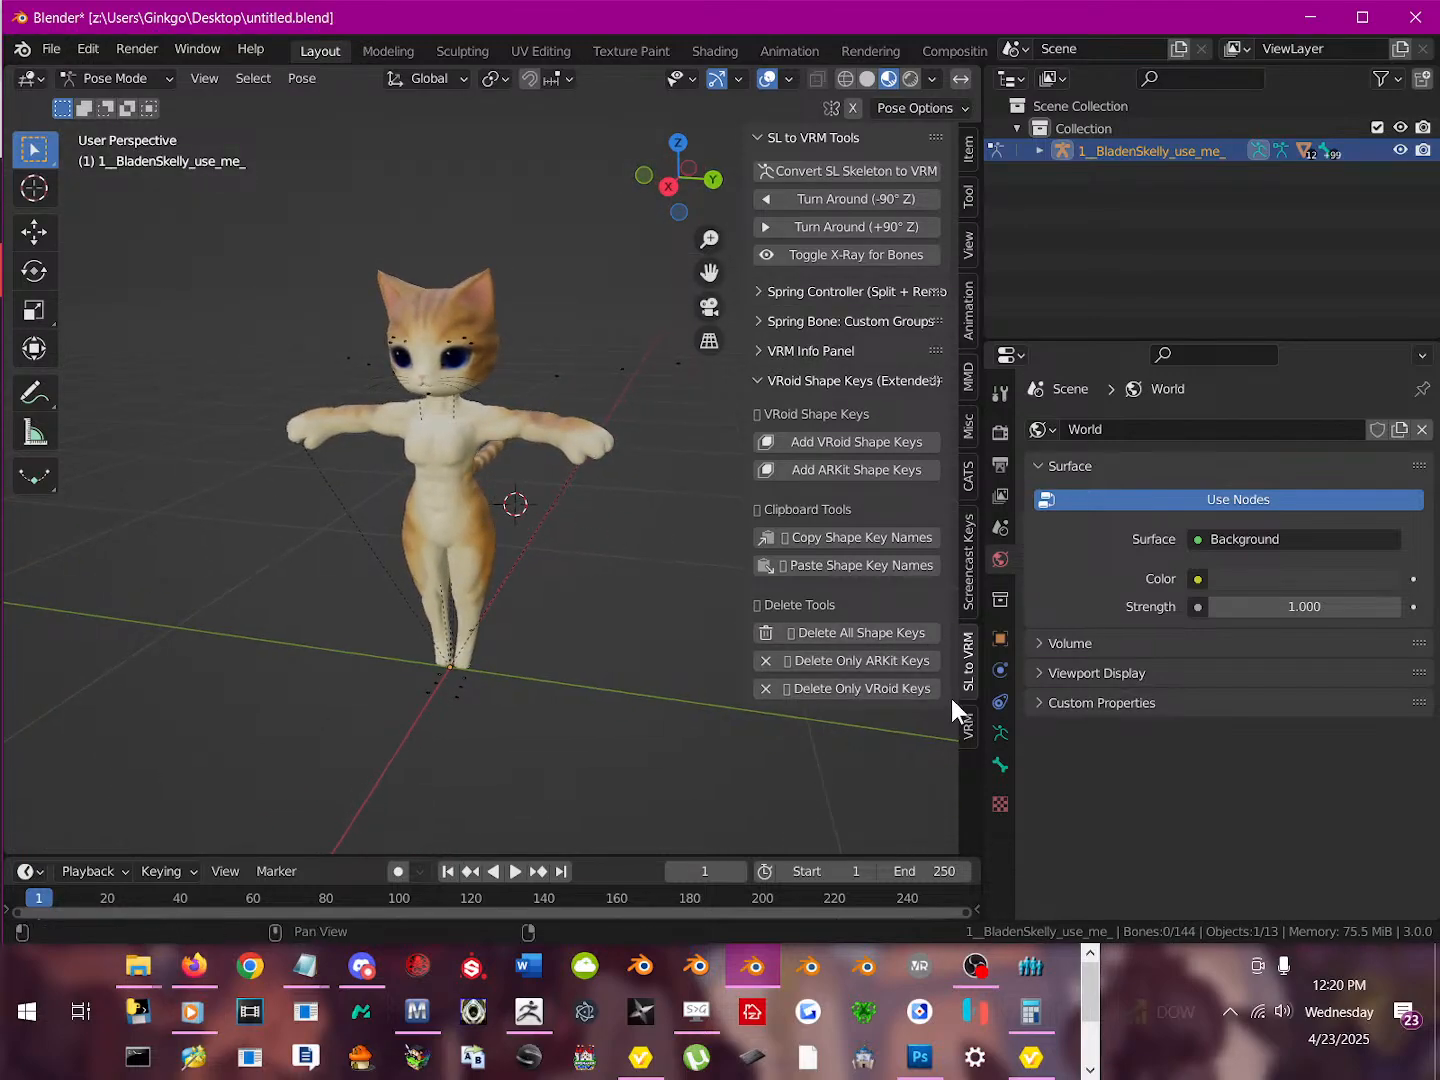
Create a VRM humanoid armature with the VRM add-on's Create VRM Model operator
left_click(966, 726)
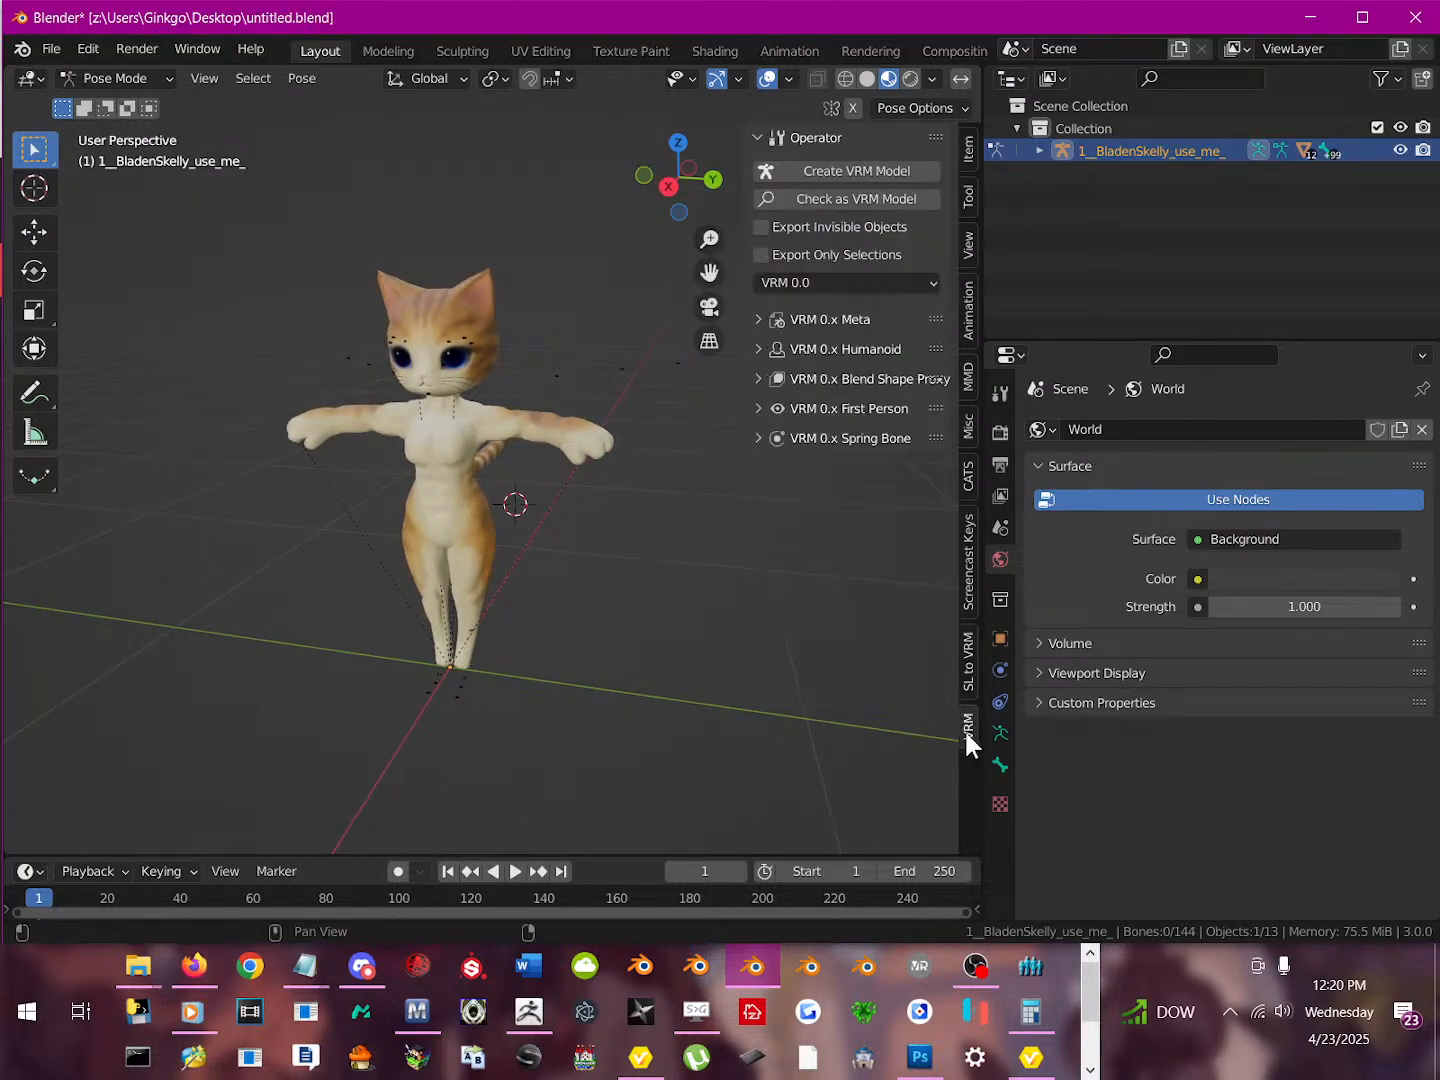
left_click(886, 170)
middle_click_drag(506, 294, 706, 320)
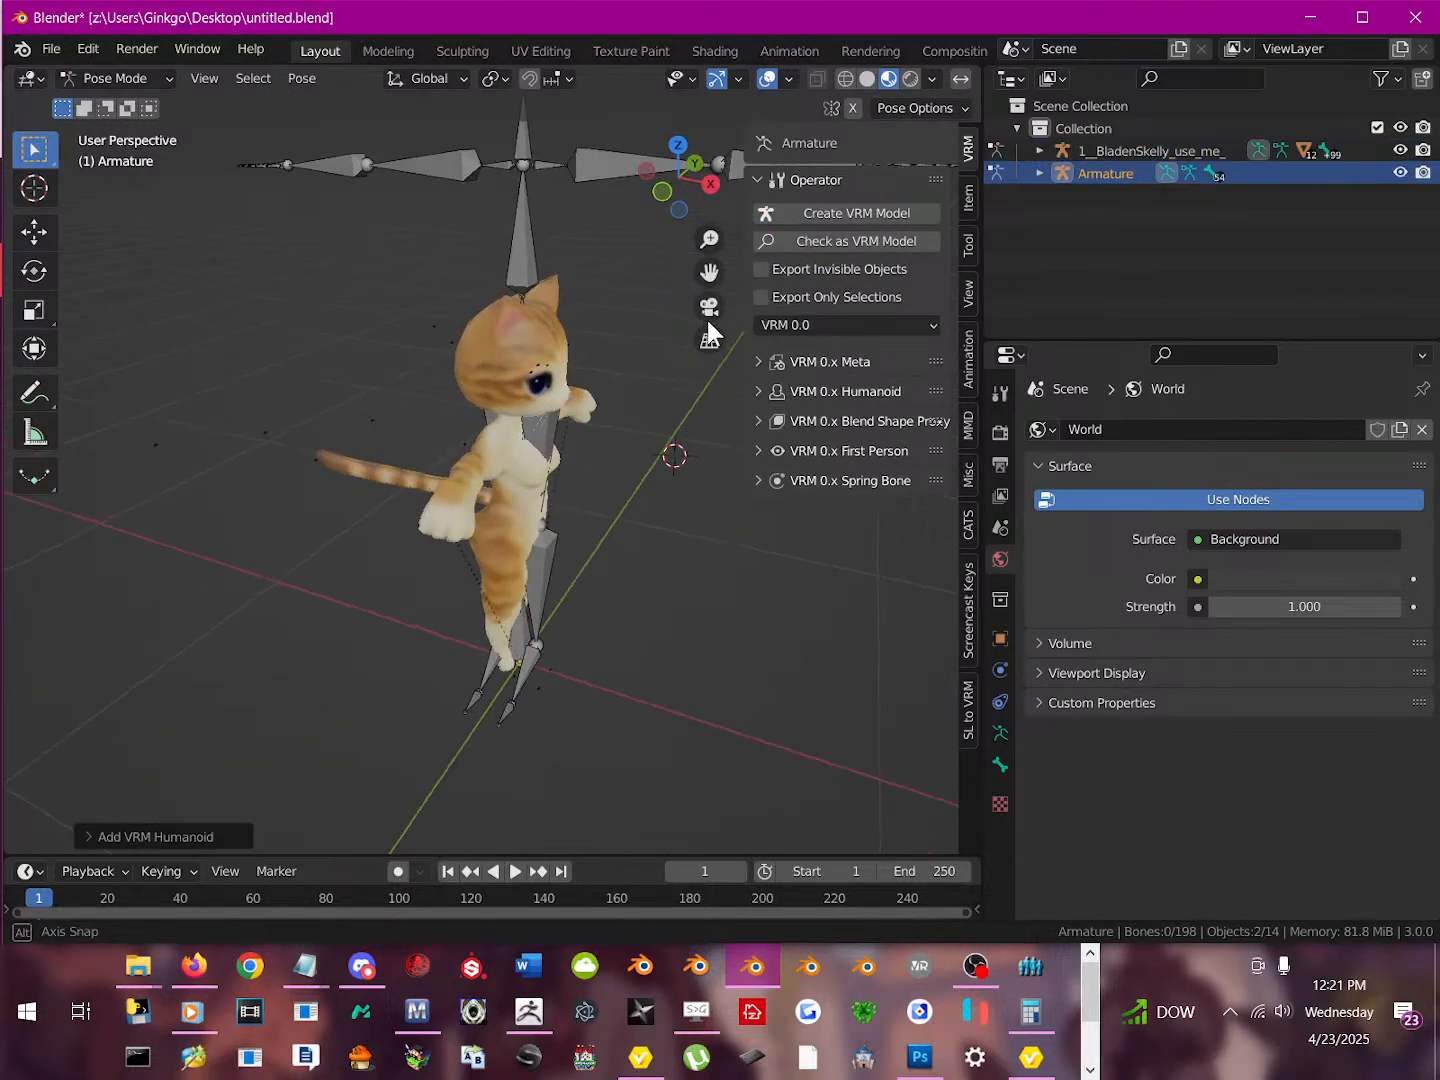
Change from Pose Mode to Object Mode and move the newly created armature away from the cat avatar
left_click(532, 228)
scroll(548, 273, "down", 4)
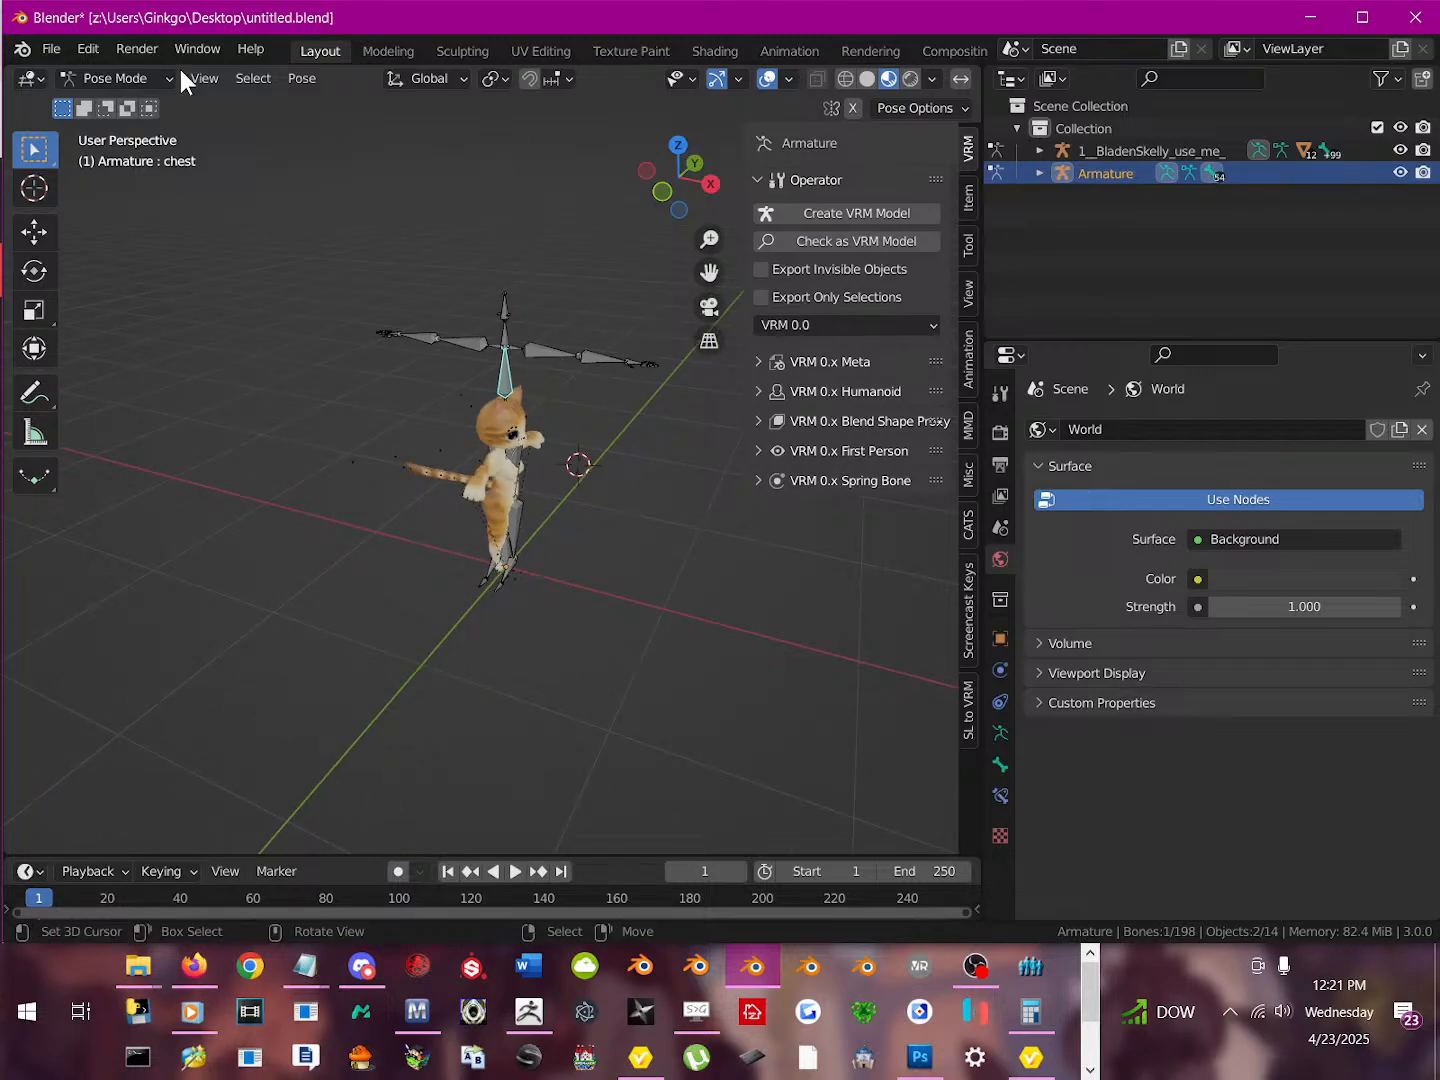
left_click(150, 82)
left_click(147, 103)
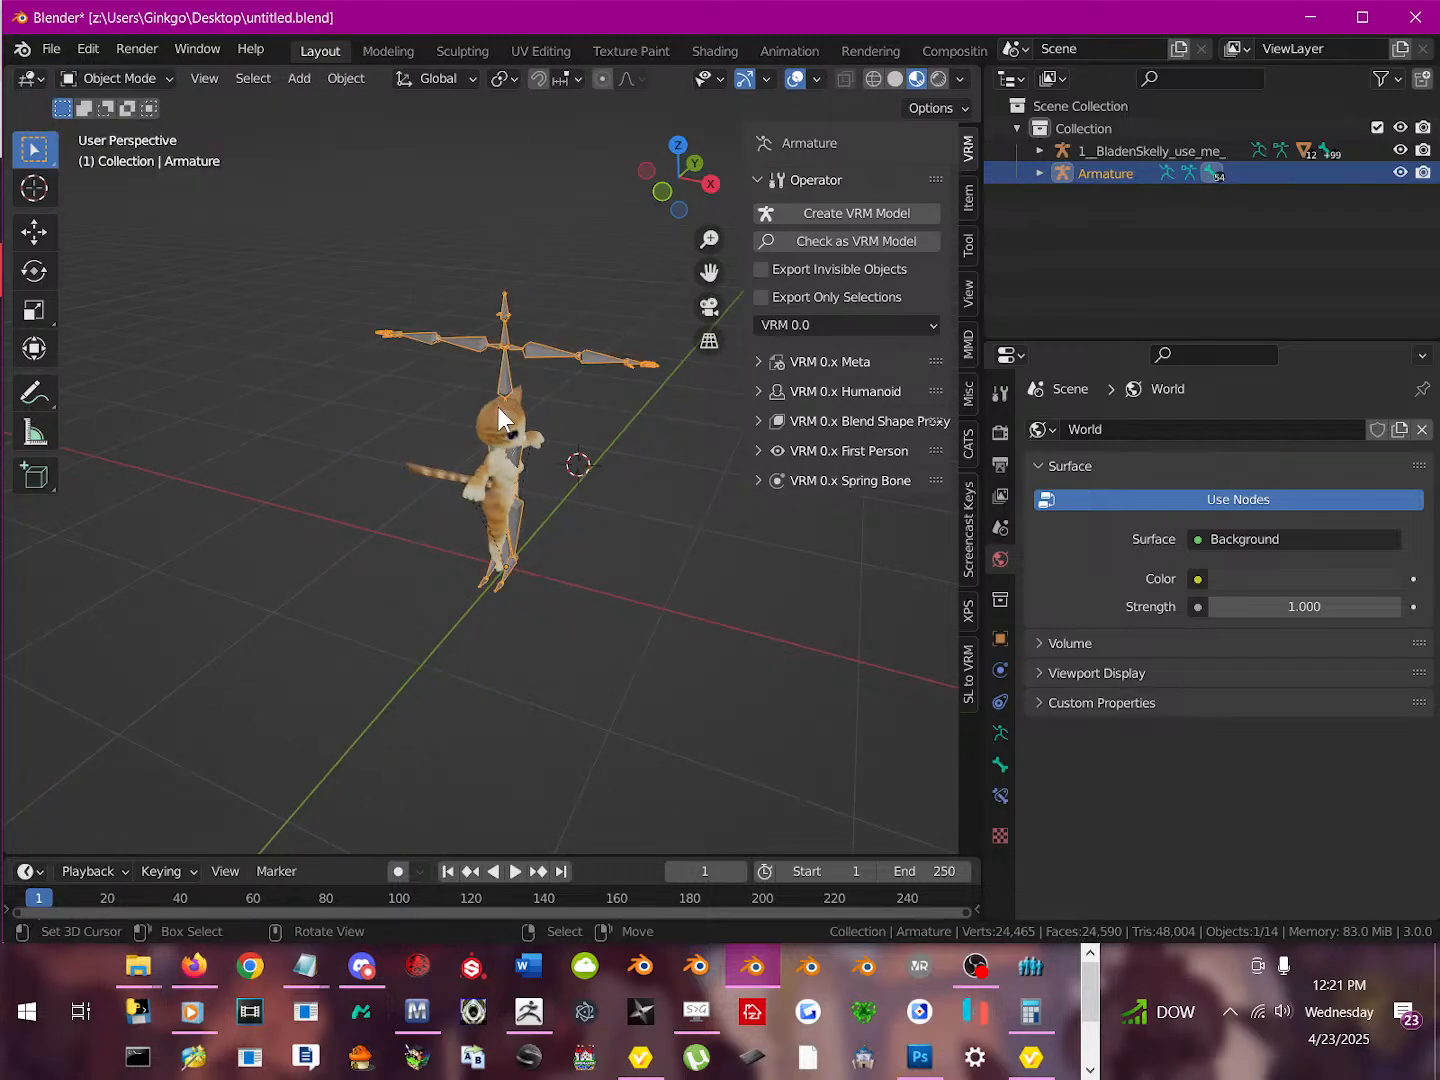
key("g")
left_click(359, 371)
middle_click_drag(359, 371, 492, 383)
scroll(488, 378, "up", 4)
middle_click_drag(394, 437, 337, 409)
middle_click_drag(328, 355, 577, 384, "shift")
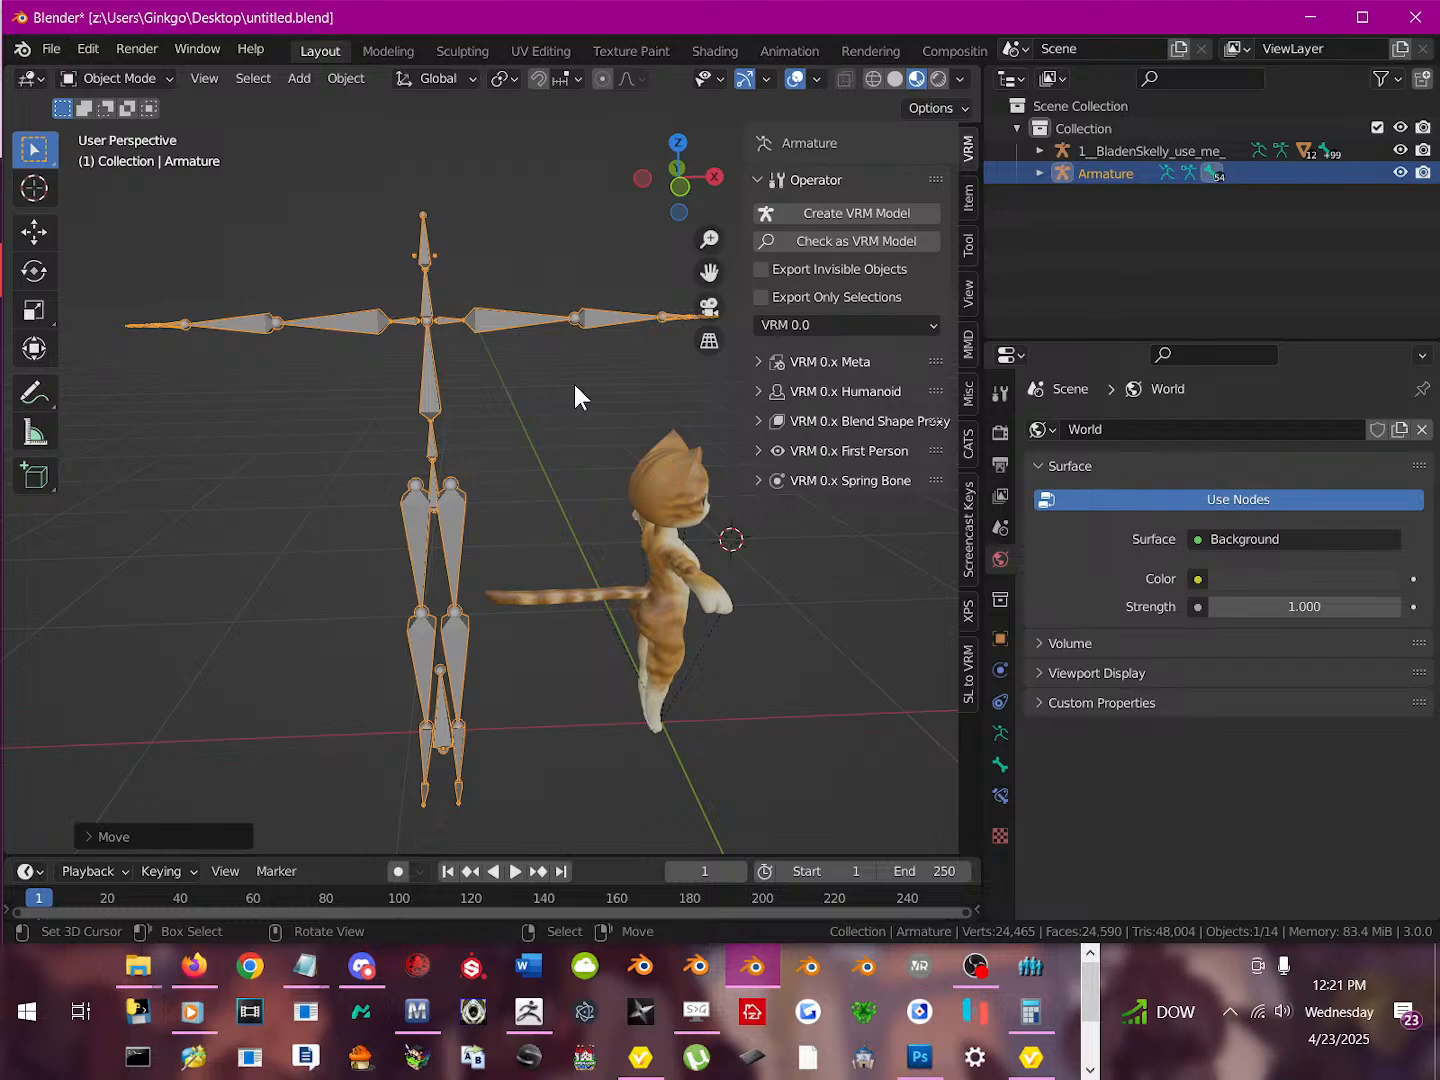
Delete the separate VRM humanoid armature standing beside the cat avatar
scroll(518, 478, "up", 1)
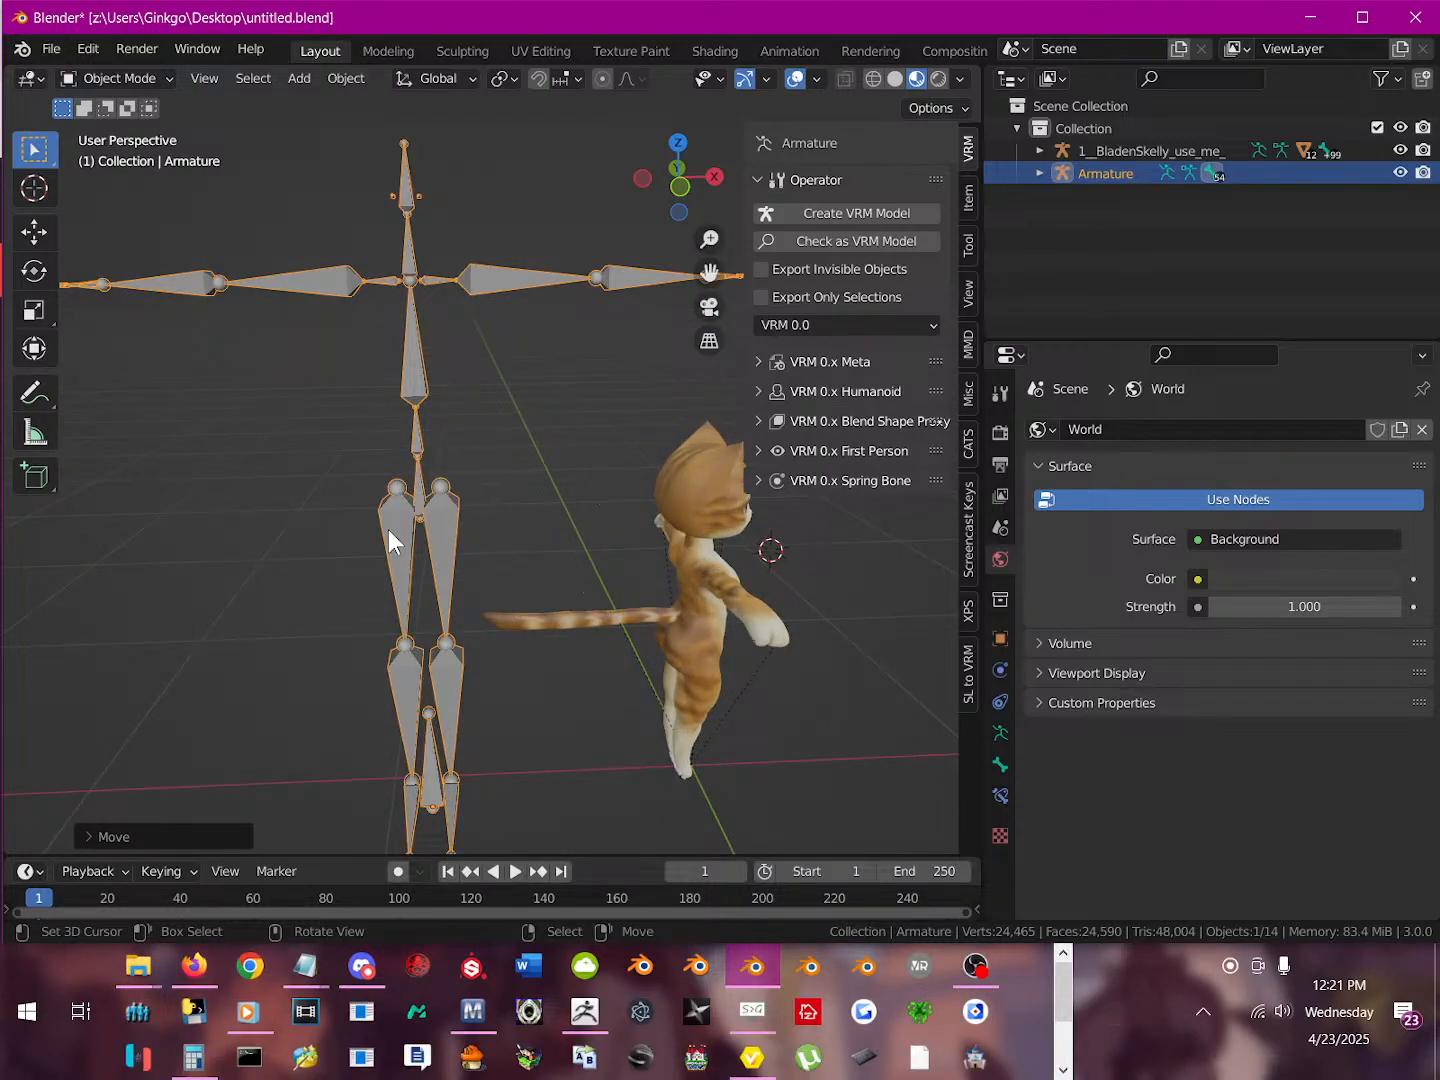
middle_click_drag(435, 550, 347, 481)
key("Delete")
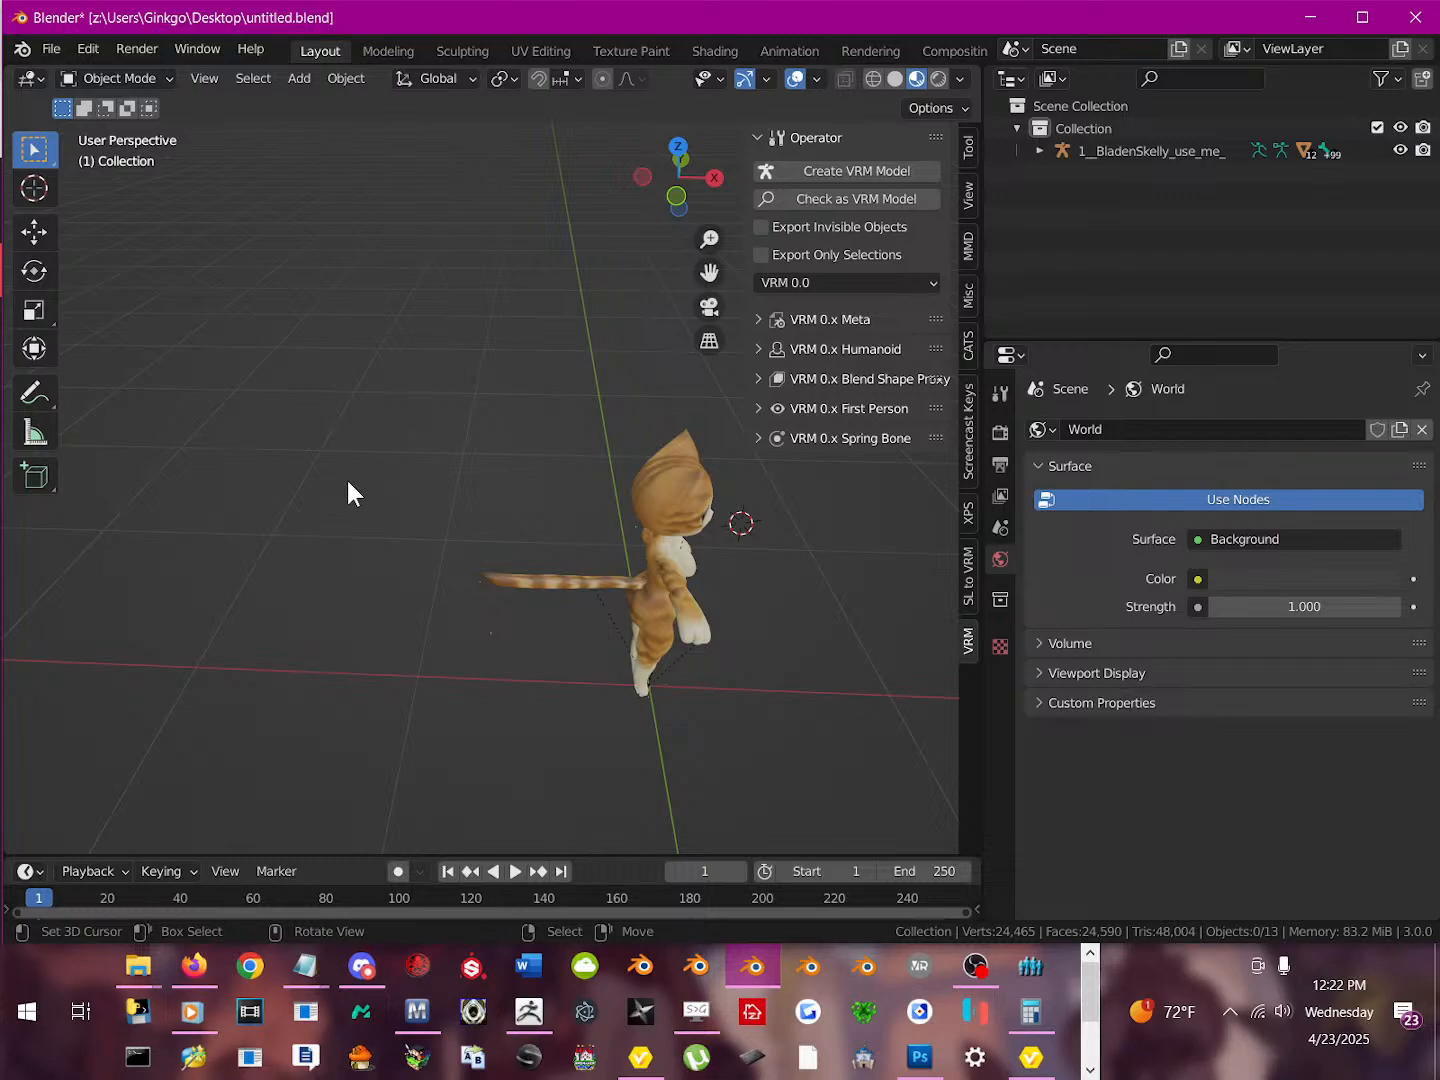
Reposition the Blender window, view the cat avatar from the front, and show the SL to VRM add-on tools
left_click_drag(1044, 8, 1040, 378)
left_click_drag(370, 617, 993, 12)
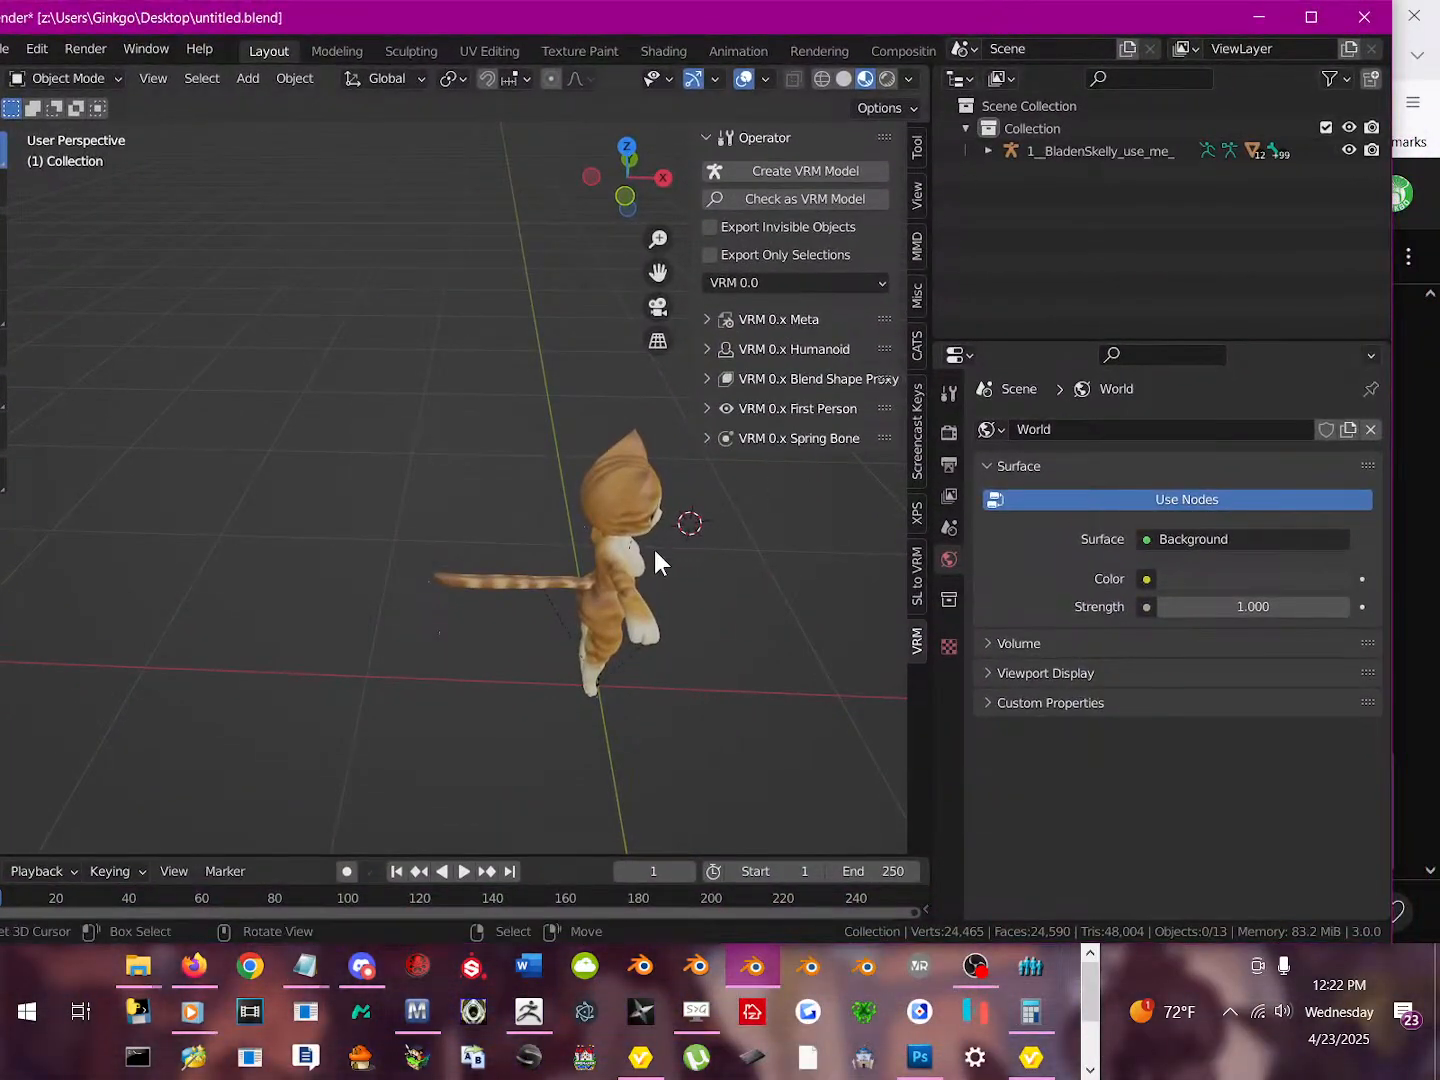
middle_click_drag(575, 587, 302, 483)
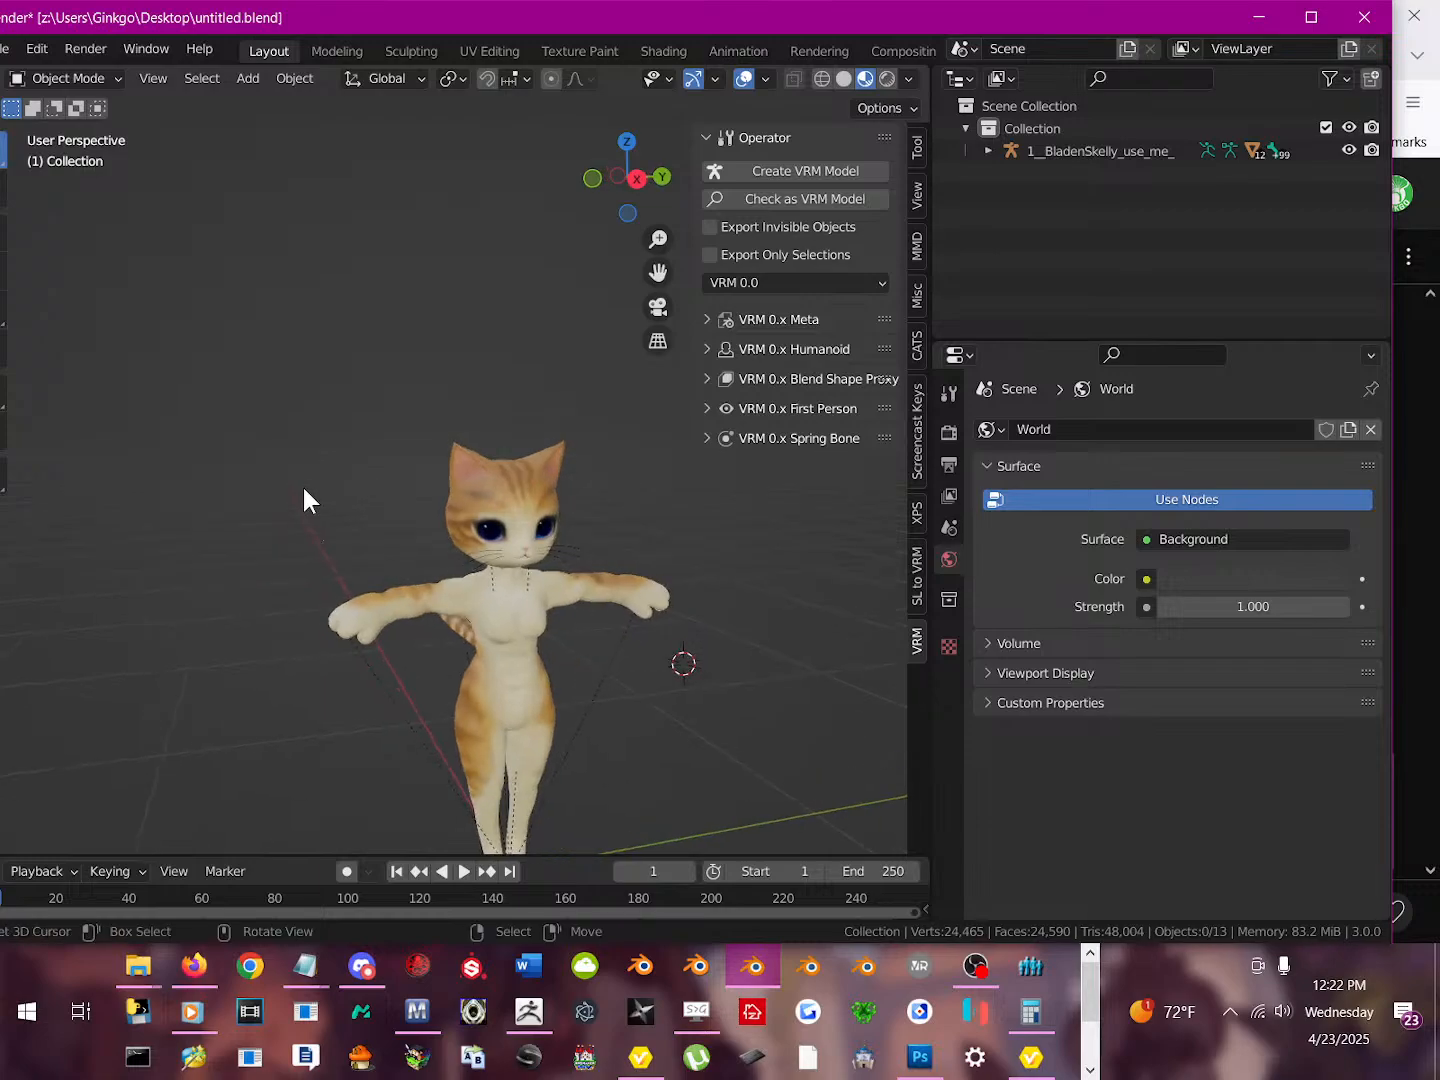
left_click(912, 583)
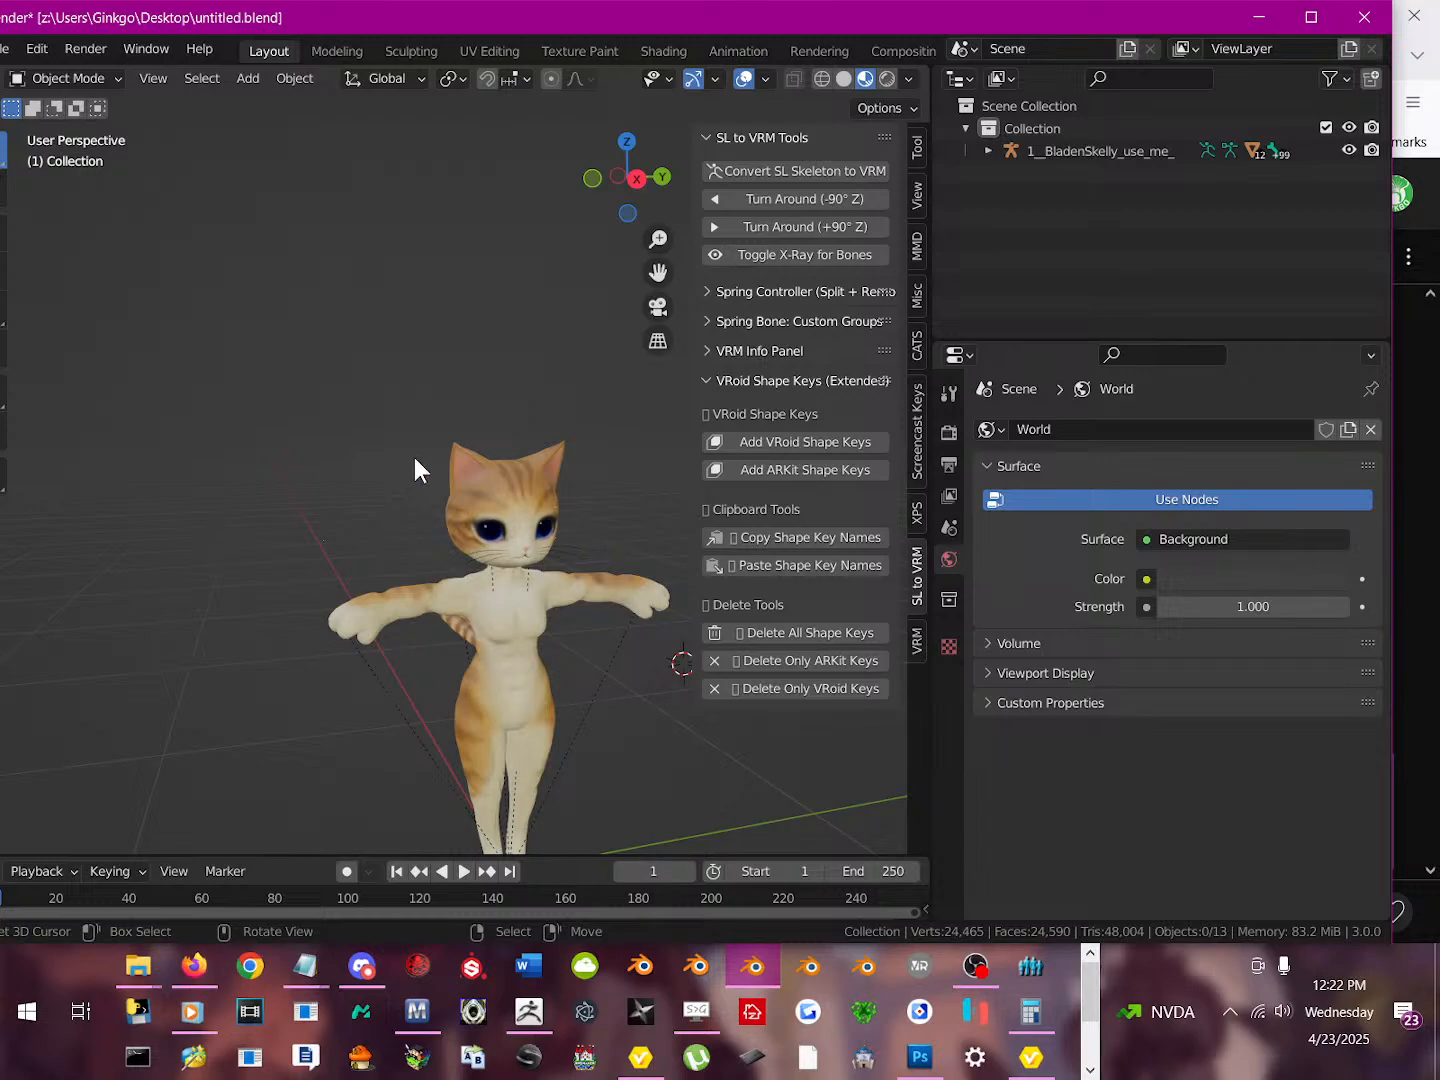
left_click_drag(293, 13, 362, 2)
Revert untitled.blend to its last saved version
left_click(69, 47)
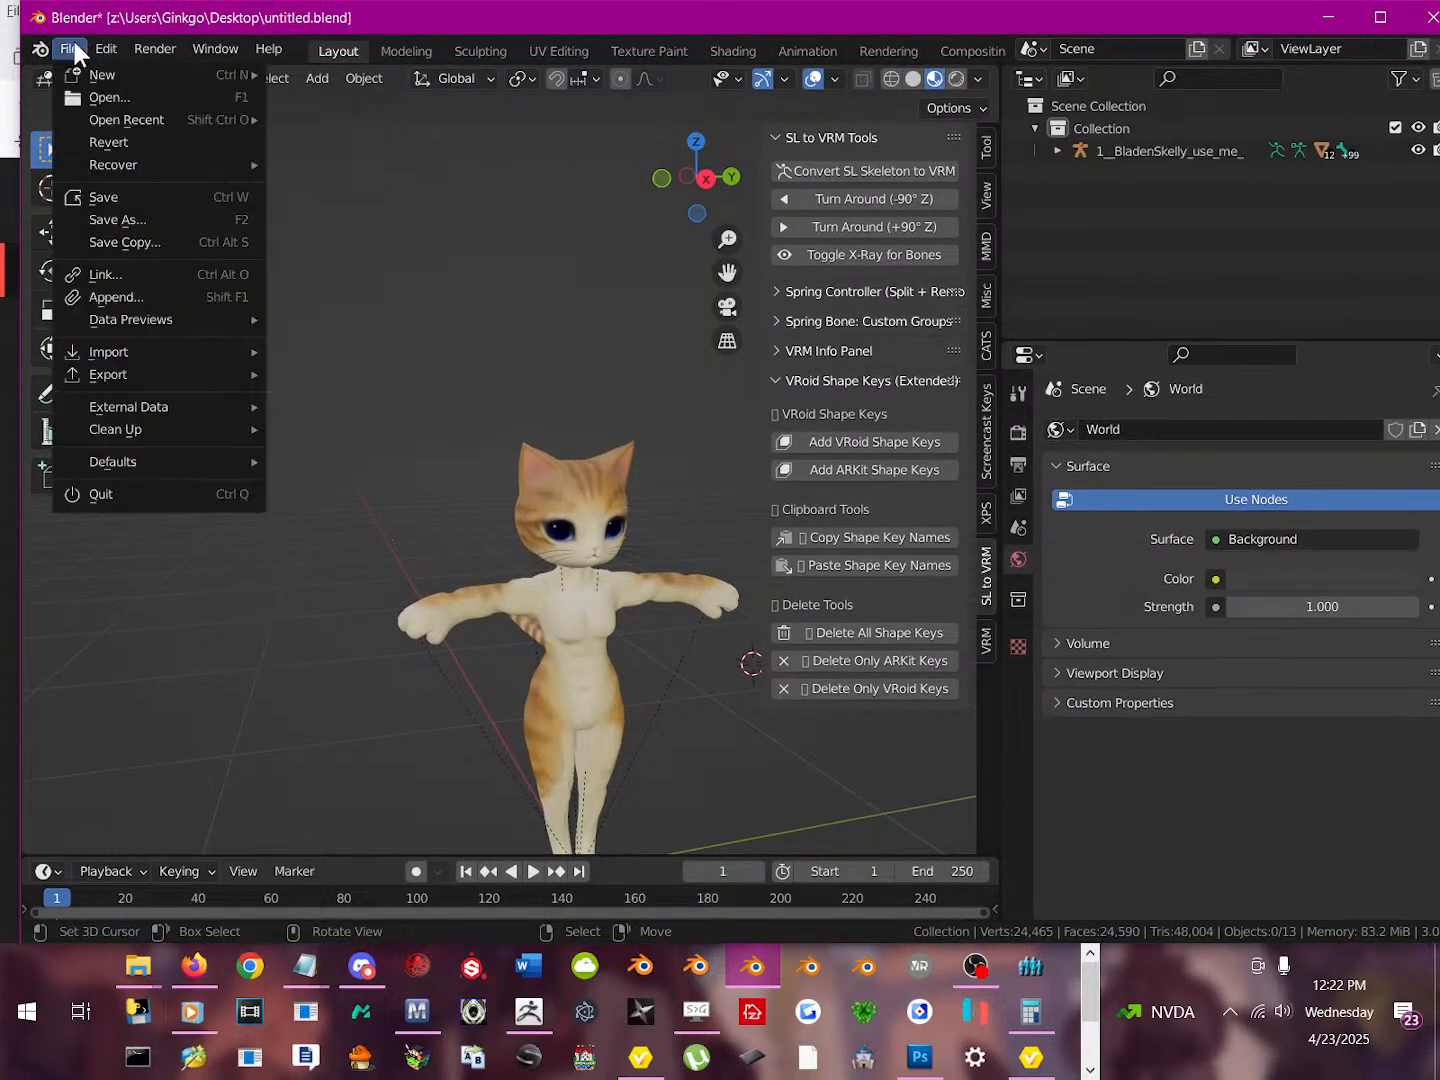
left_click(112, 142)
left_click(111, 137)
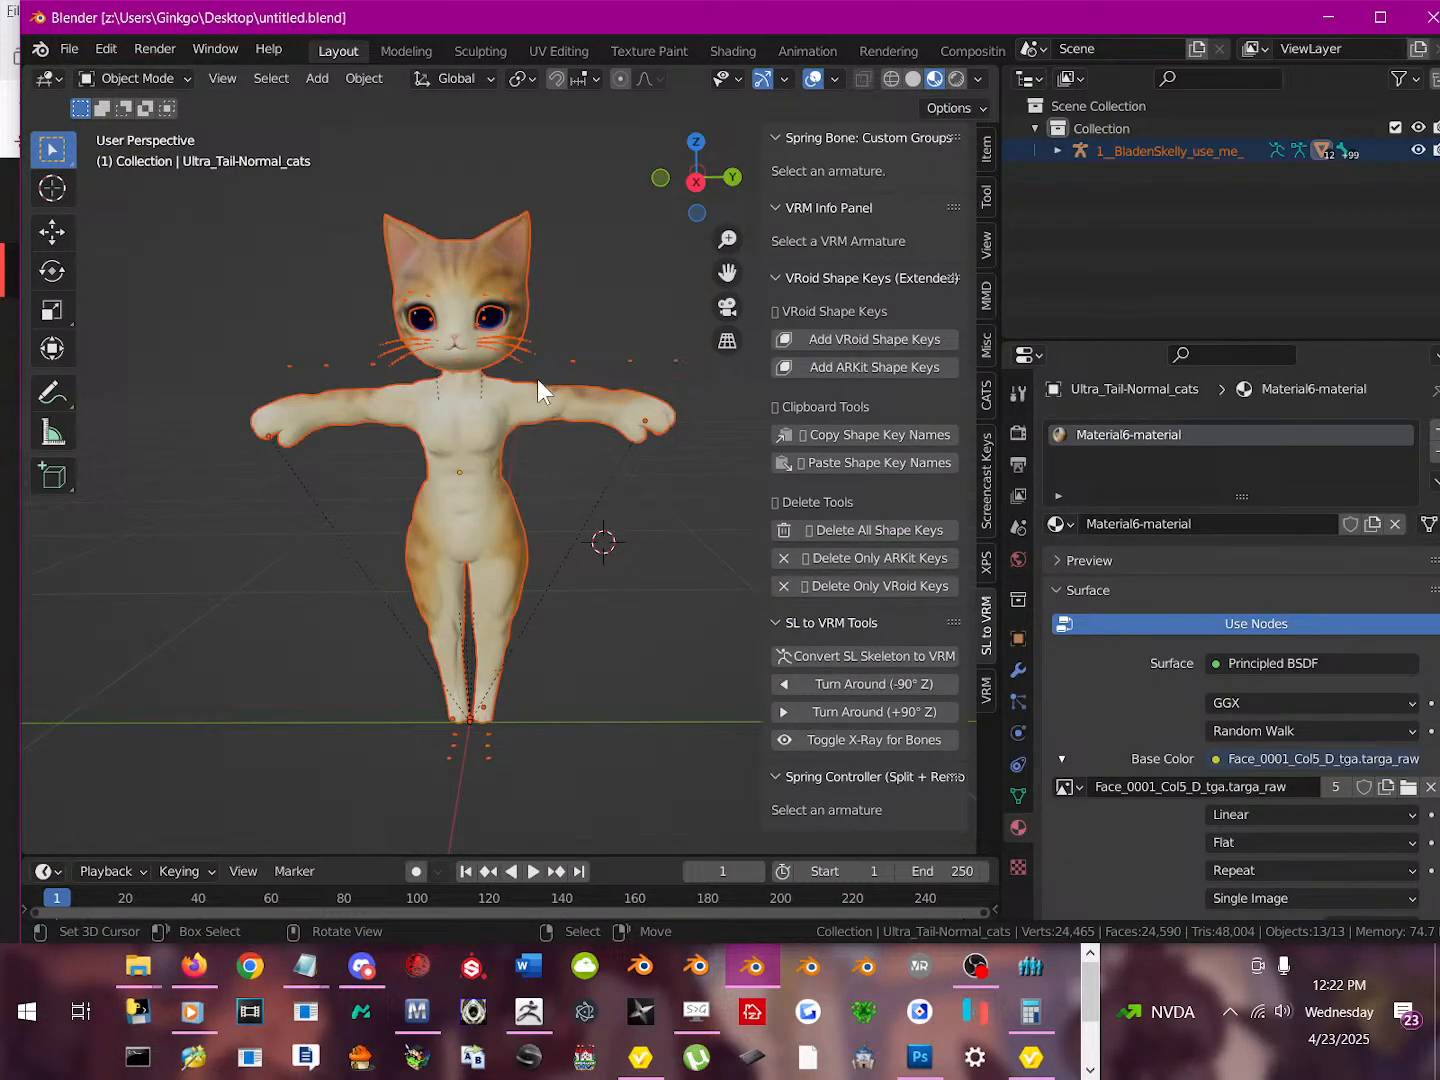
scroll(554, 275, "up", 5)
scroll(550, 385, "down", 4)
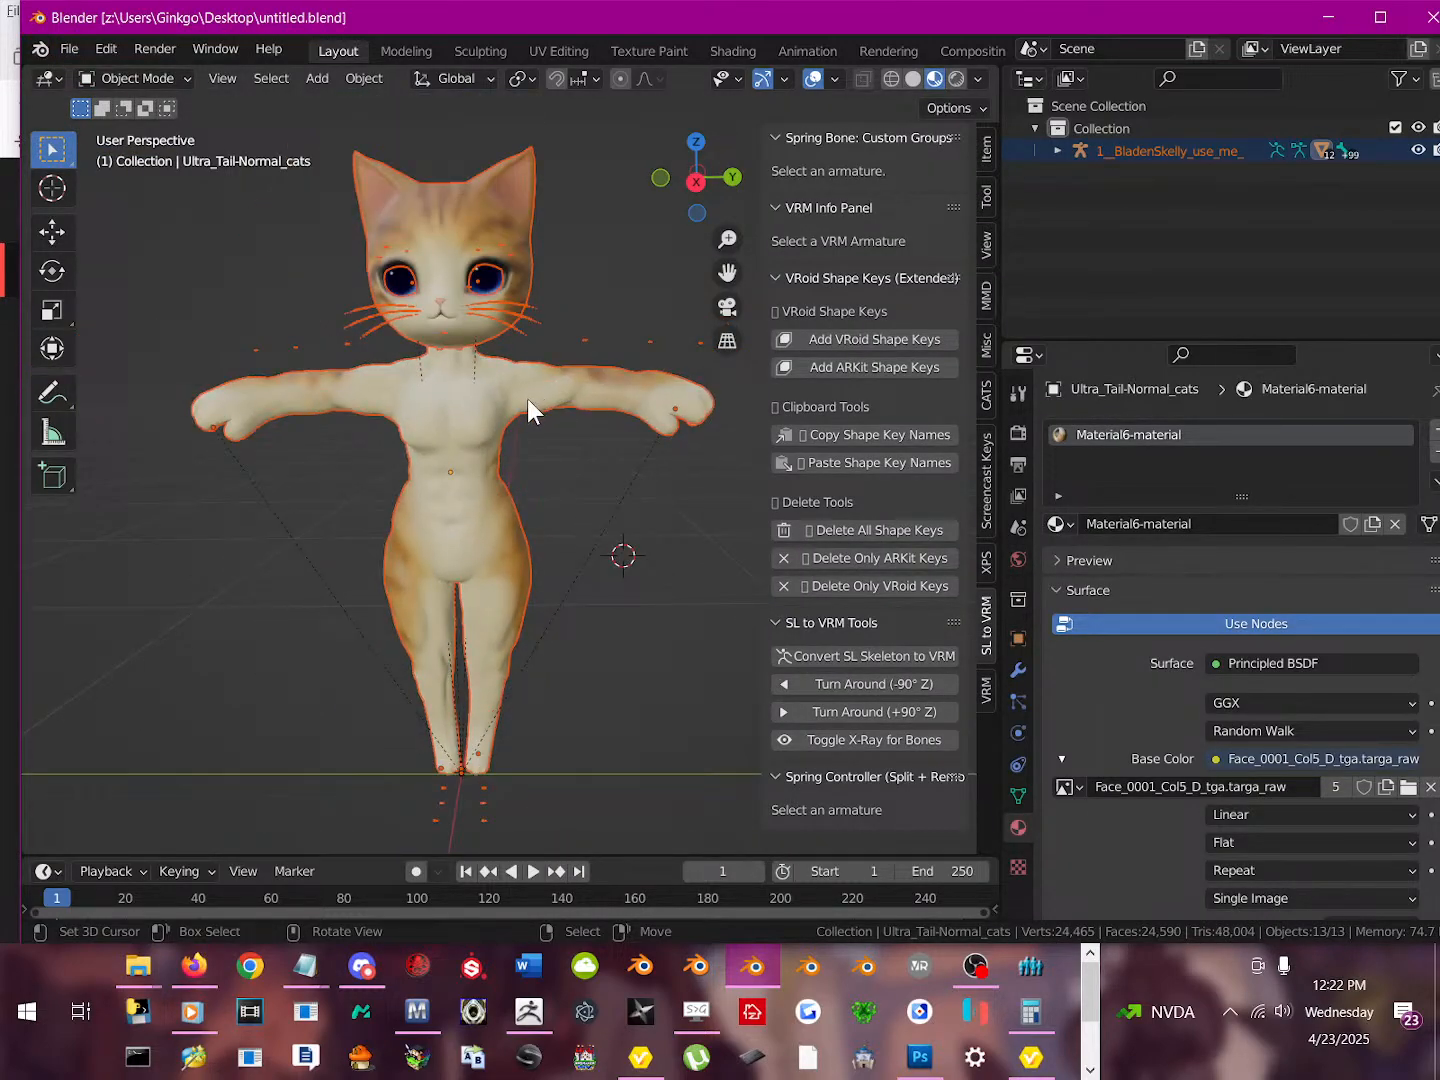
middle_click_drag(555, 496, 557, 540)
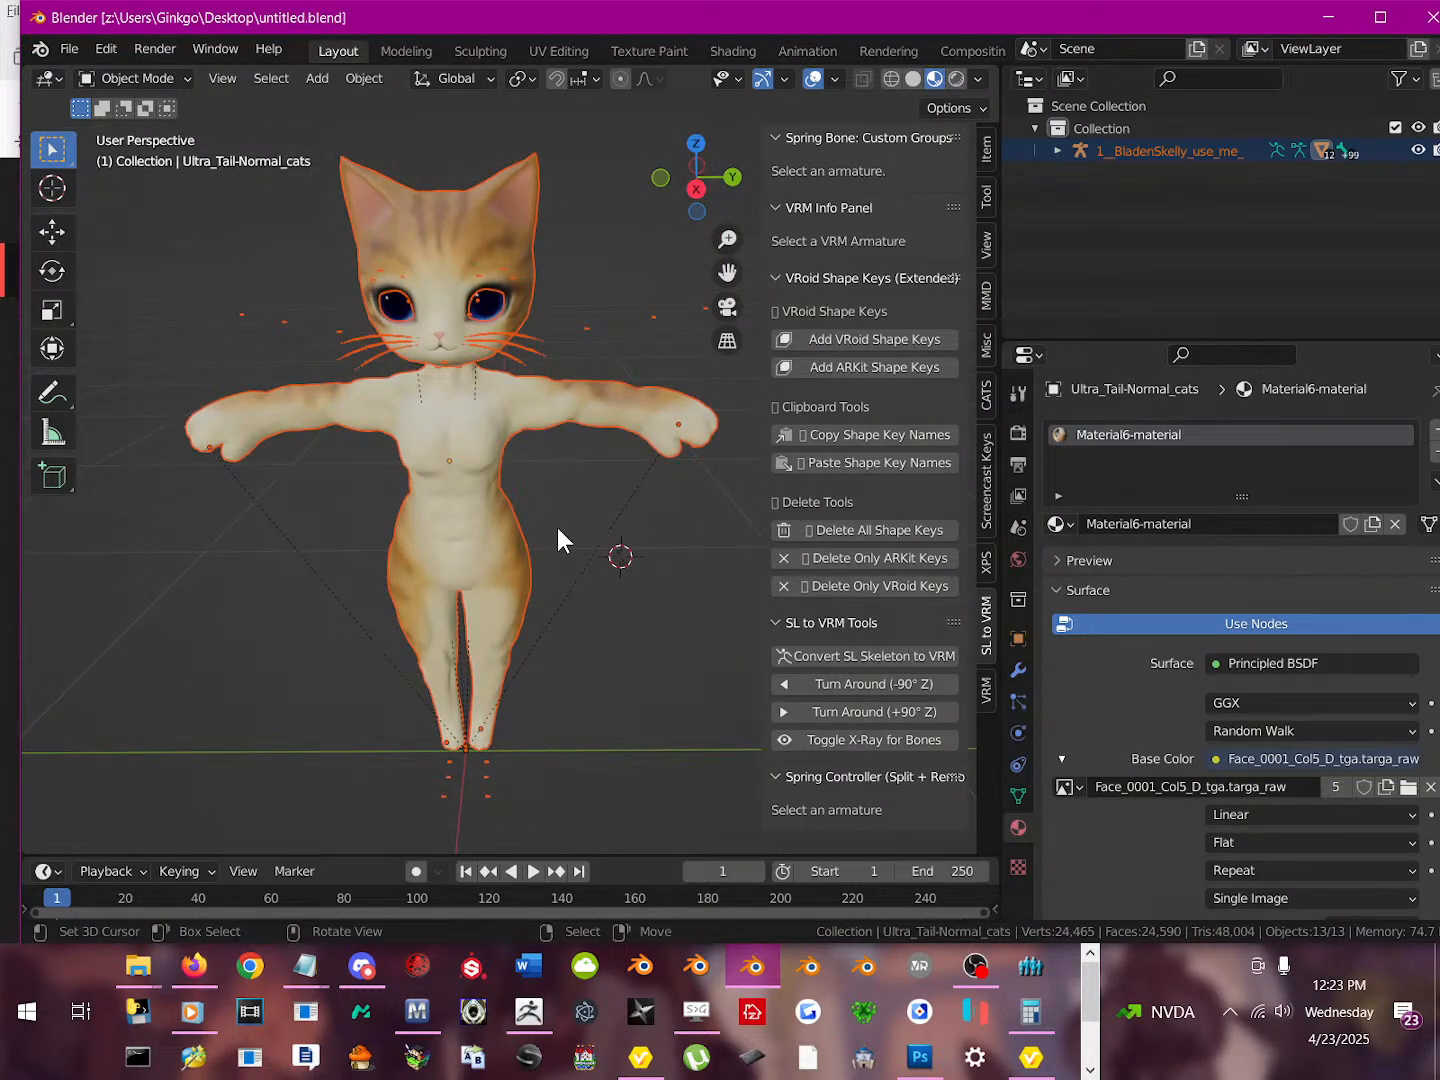
middle_click_drag(558, 528, 608, 402)
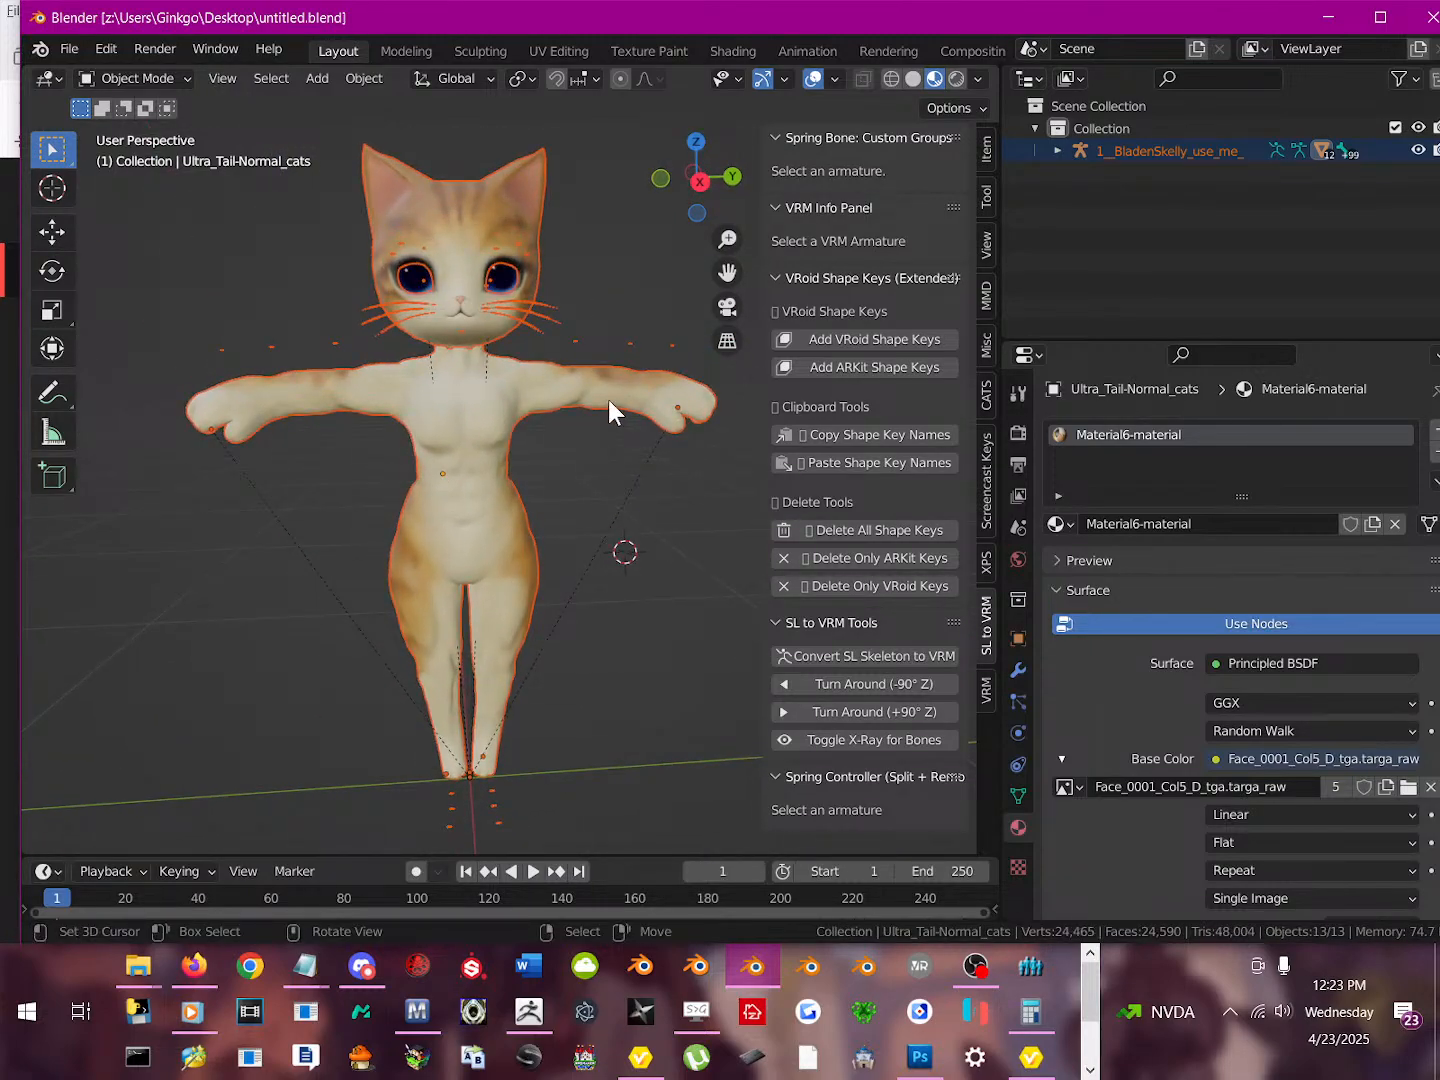
Maximize the Blender window and select the cat avatar's armature
left_click_drag(22, 540, 450, 597)
left_click_drag(910, 17, 555, 2)
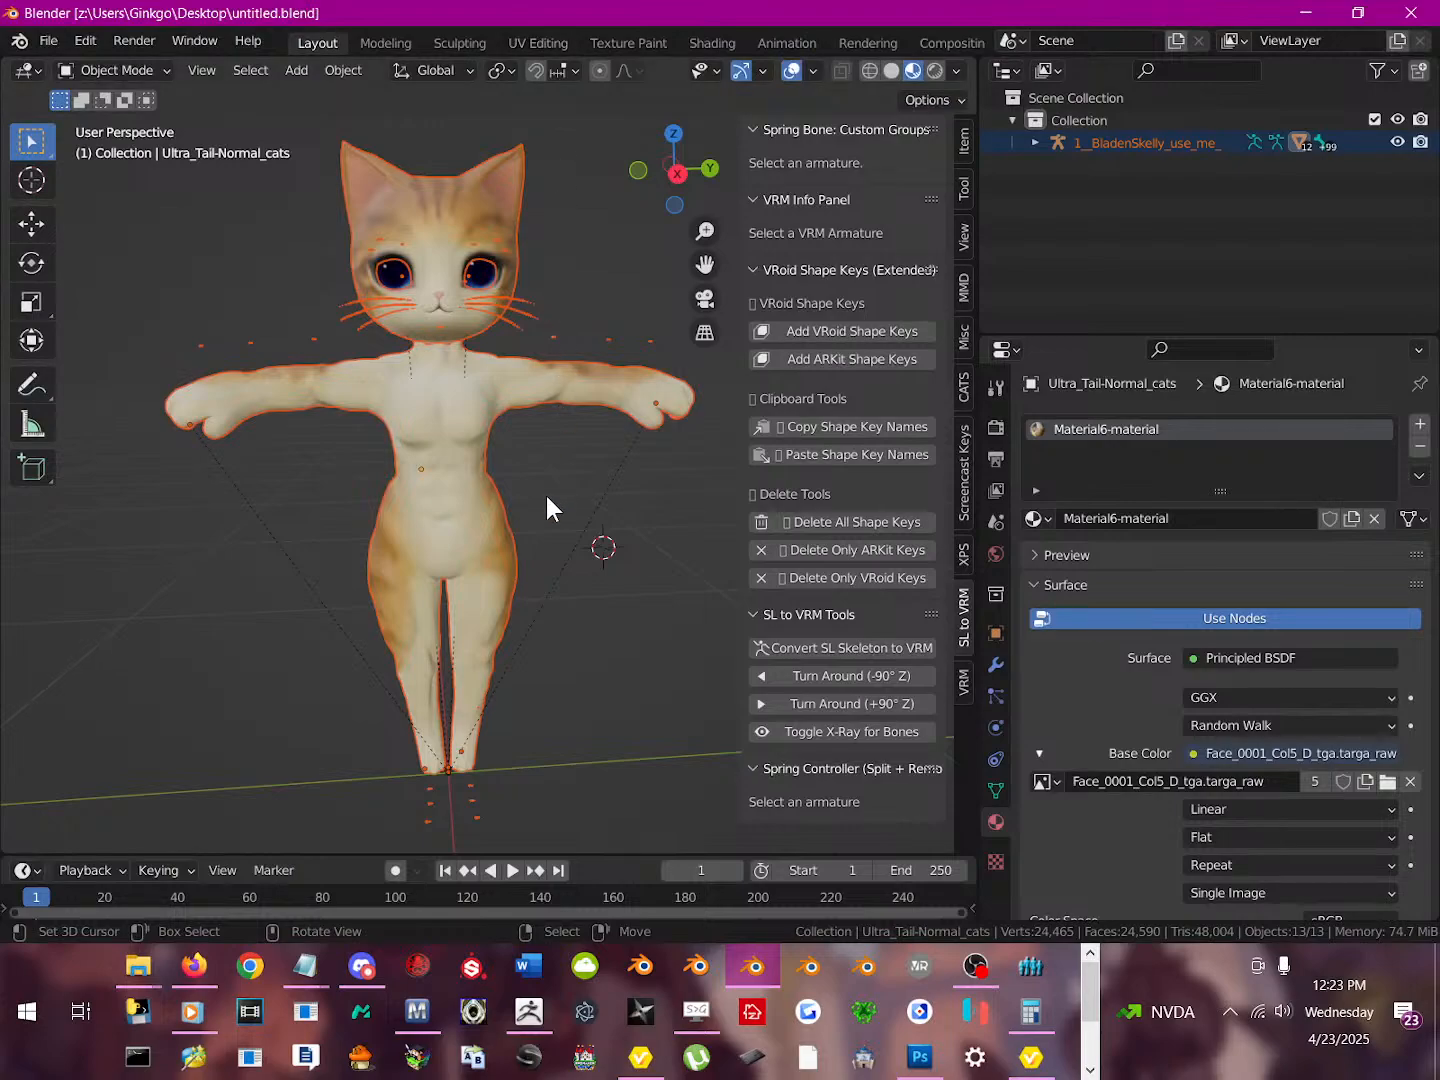
middle_click_drag(531, 378, 571, 312)
left_click(567, 311)
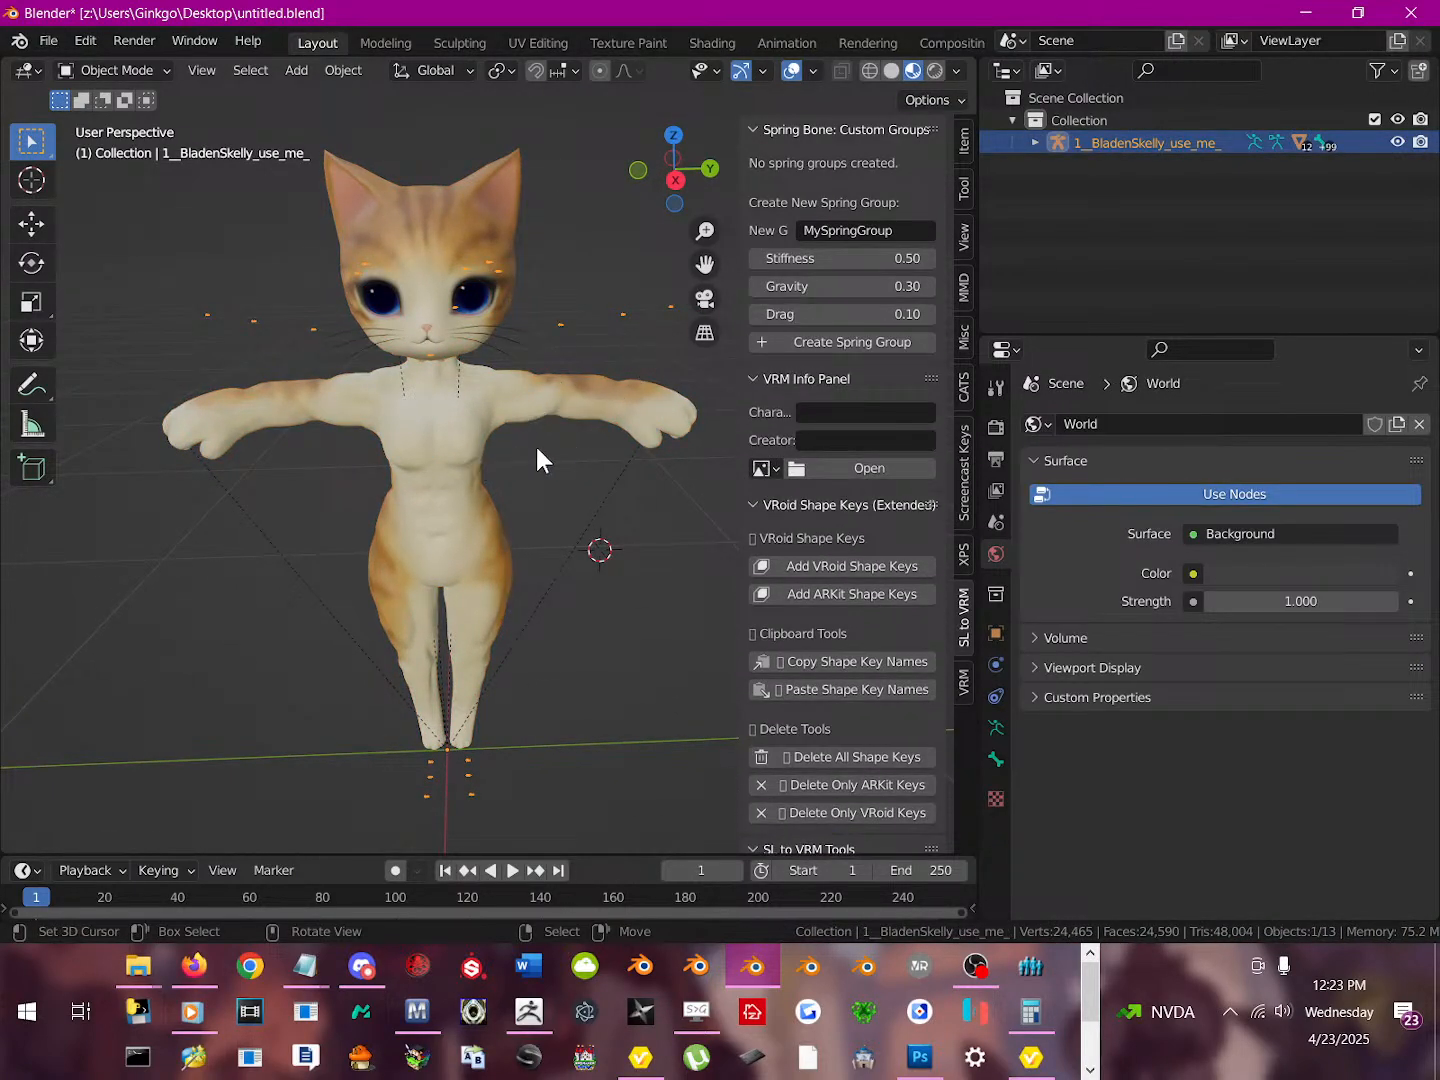
middle_click_drag(616, 478, 497, 437)
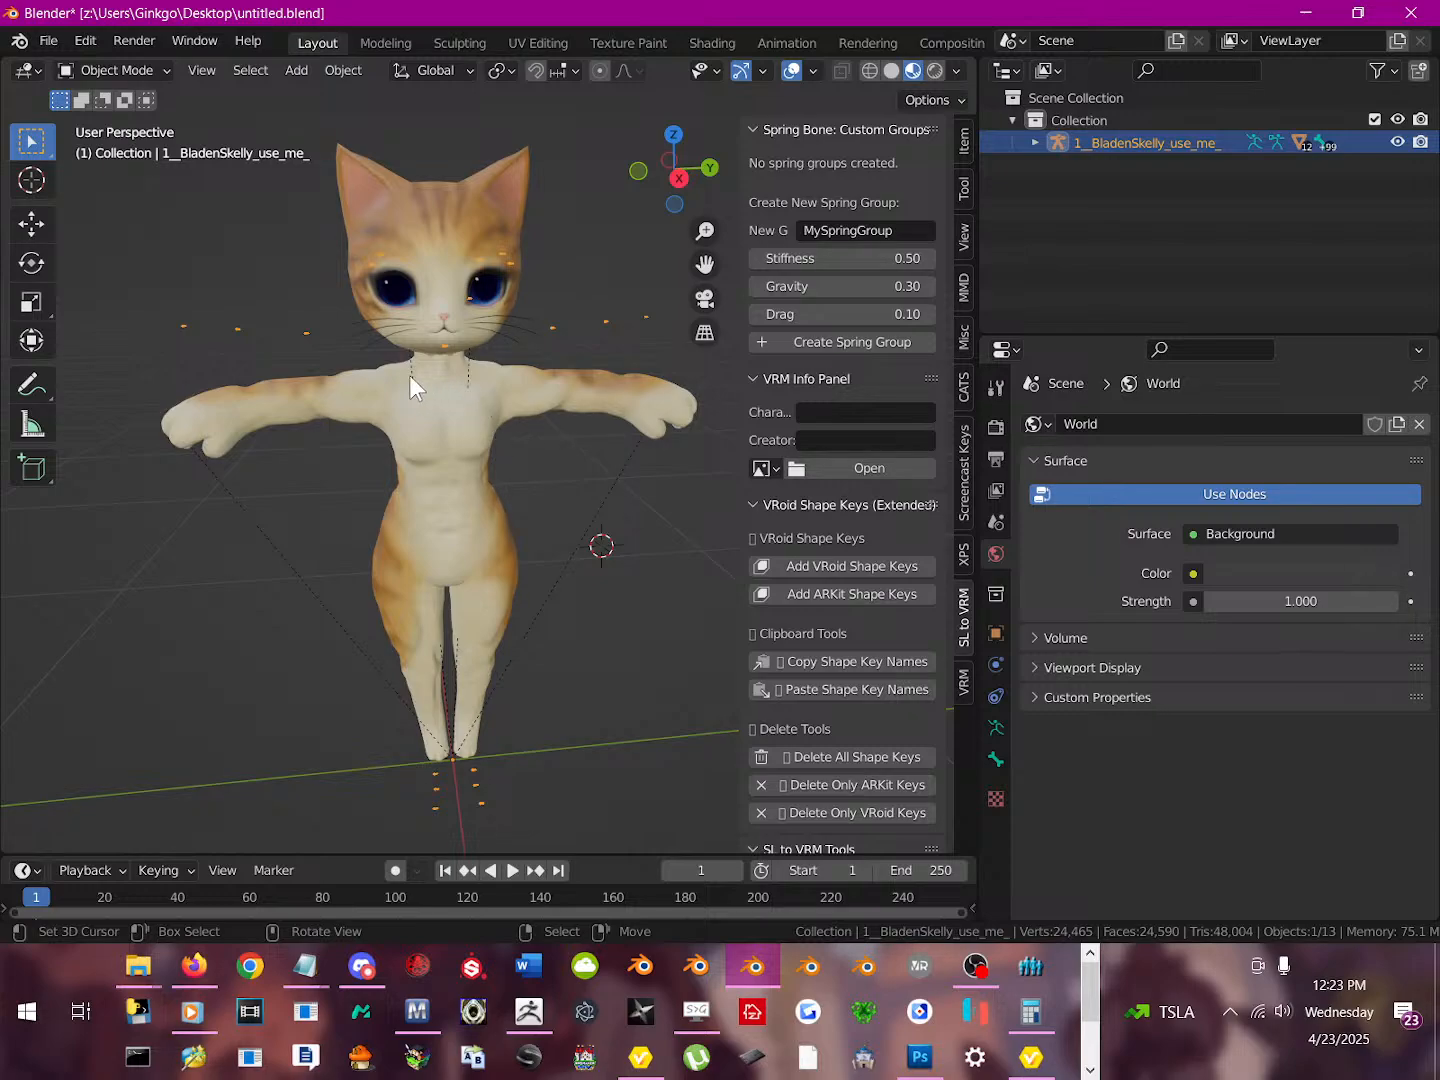
middle_click_drag(428, 504, 393, 519)
scroll(393, 545, "up", 2)
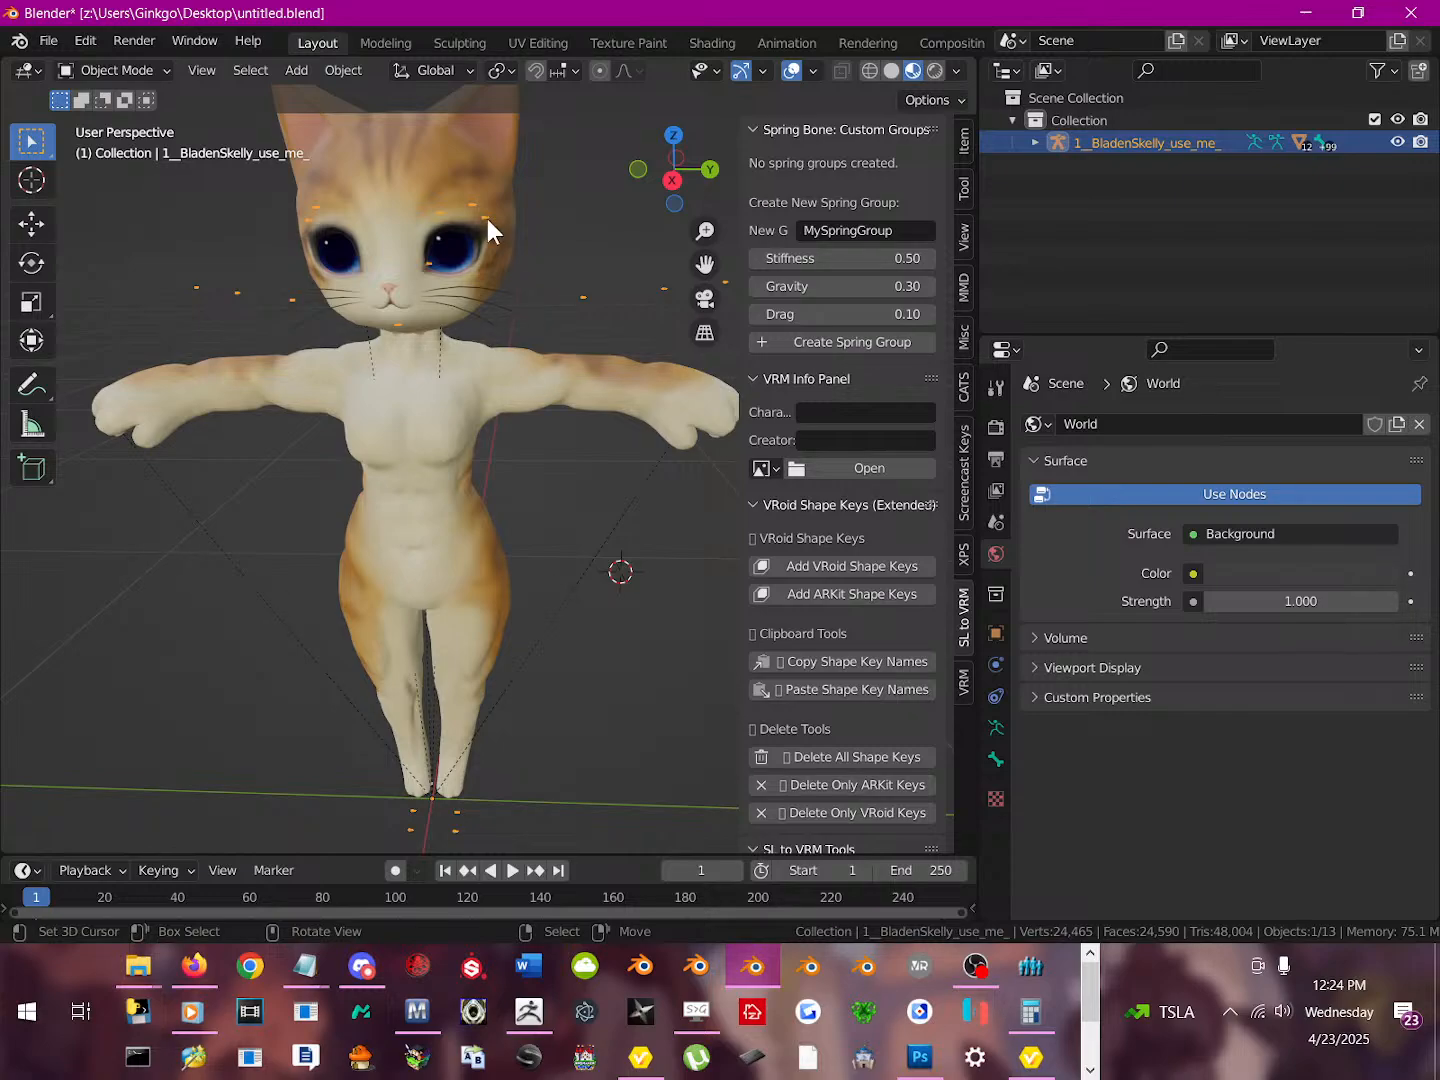
scroll(510, 401, "down", 3)
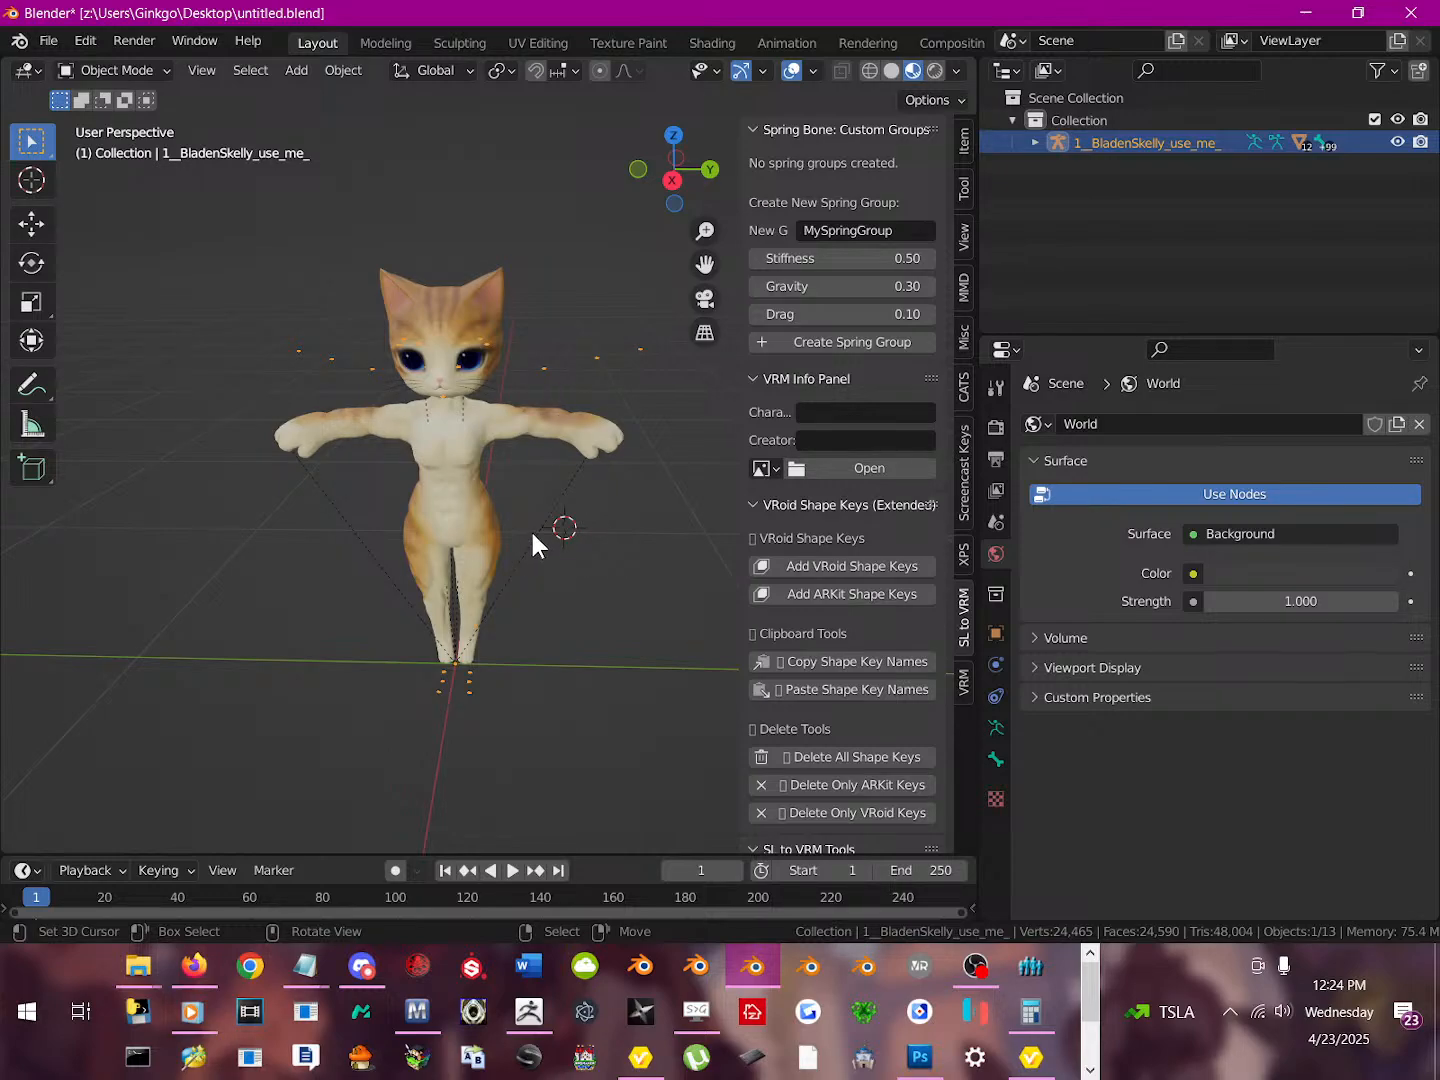
scroll(529, 523, "up", 3)
middle_click_drag(527, 424, 553, 457)
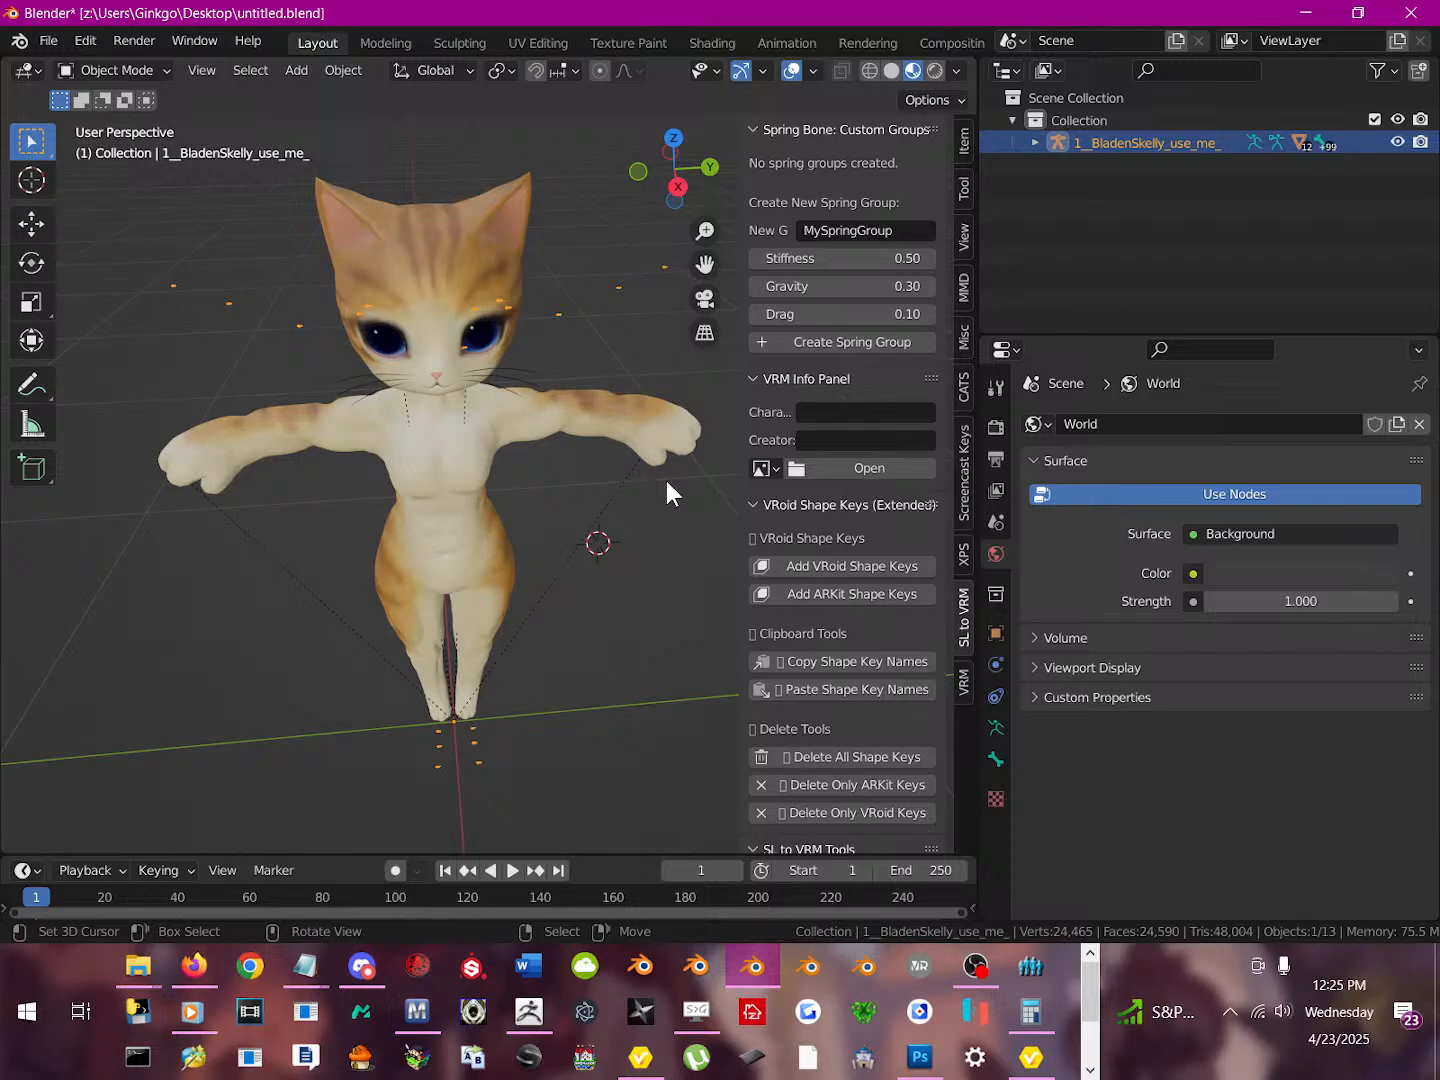
left_click_drag(700, 13, 592, 4)
scroll(769, 267, "down", 3)
scroll(769, 266, "up", 3)
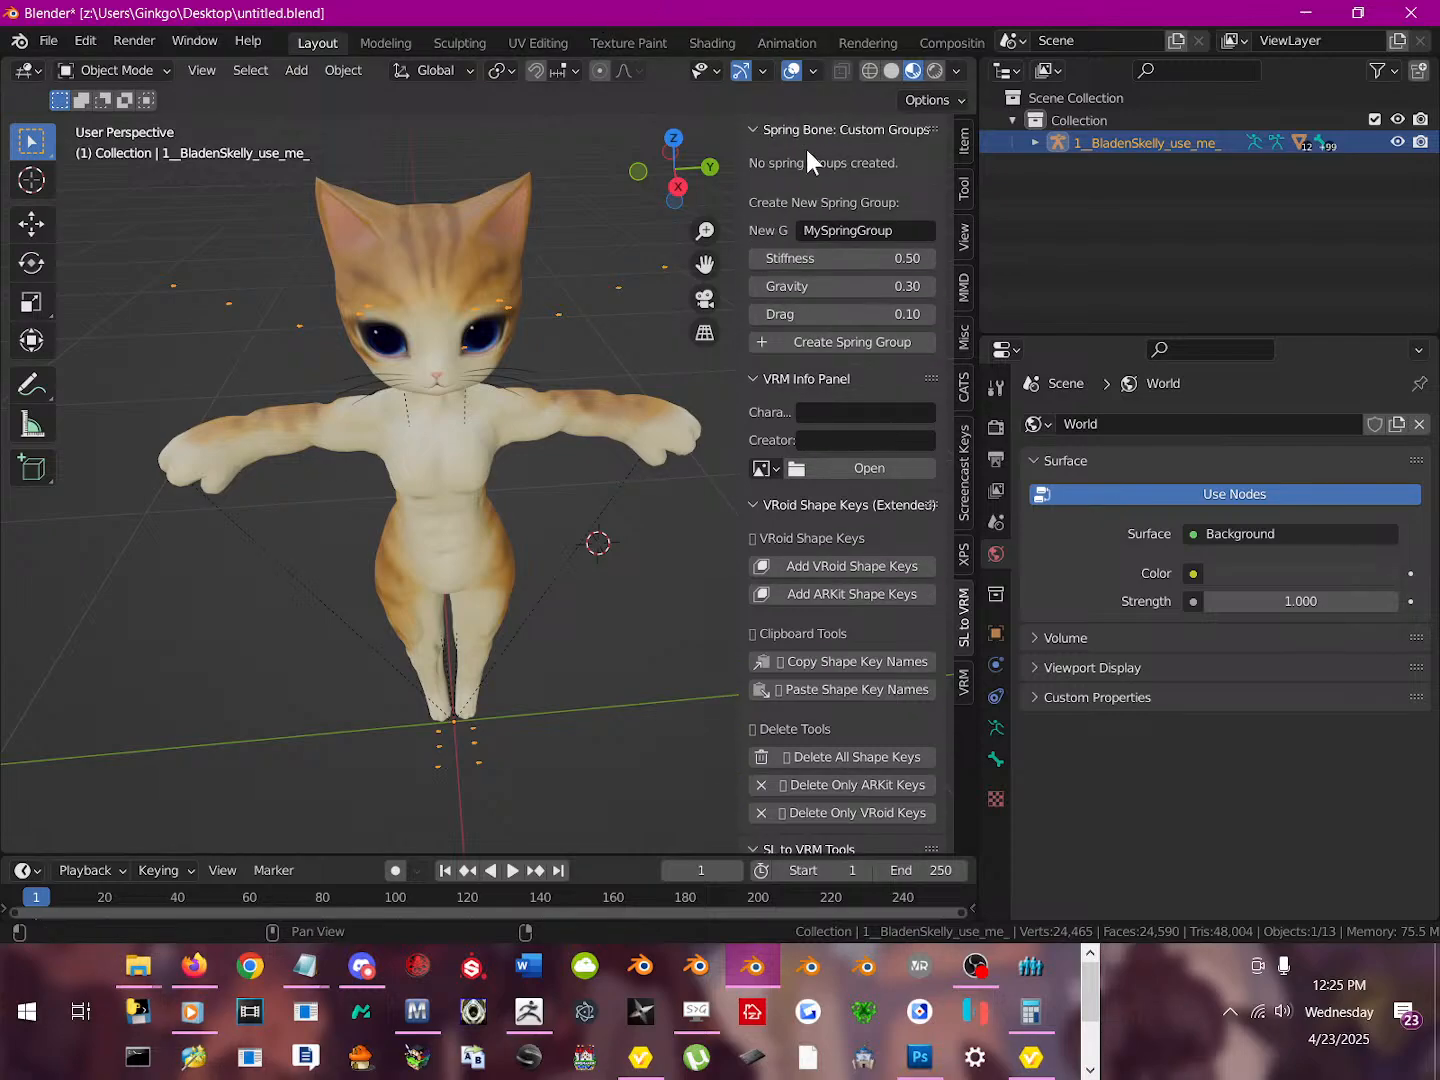
Collapse the add-on sections and order them SL to VRM Tools, Spring Bone: Custom Groups, Spring Controller, VRoid Shape Keys, VRM Info Panel
left_click(761, 131)
left_click_drag(760, 157, 752, 229)
left_click(757, 247)
left_click_drag(936, 217, 943, 120)
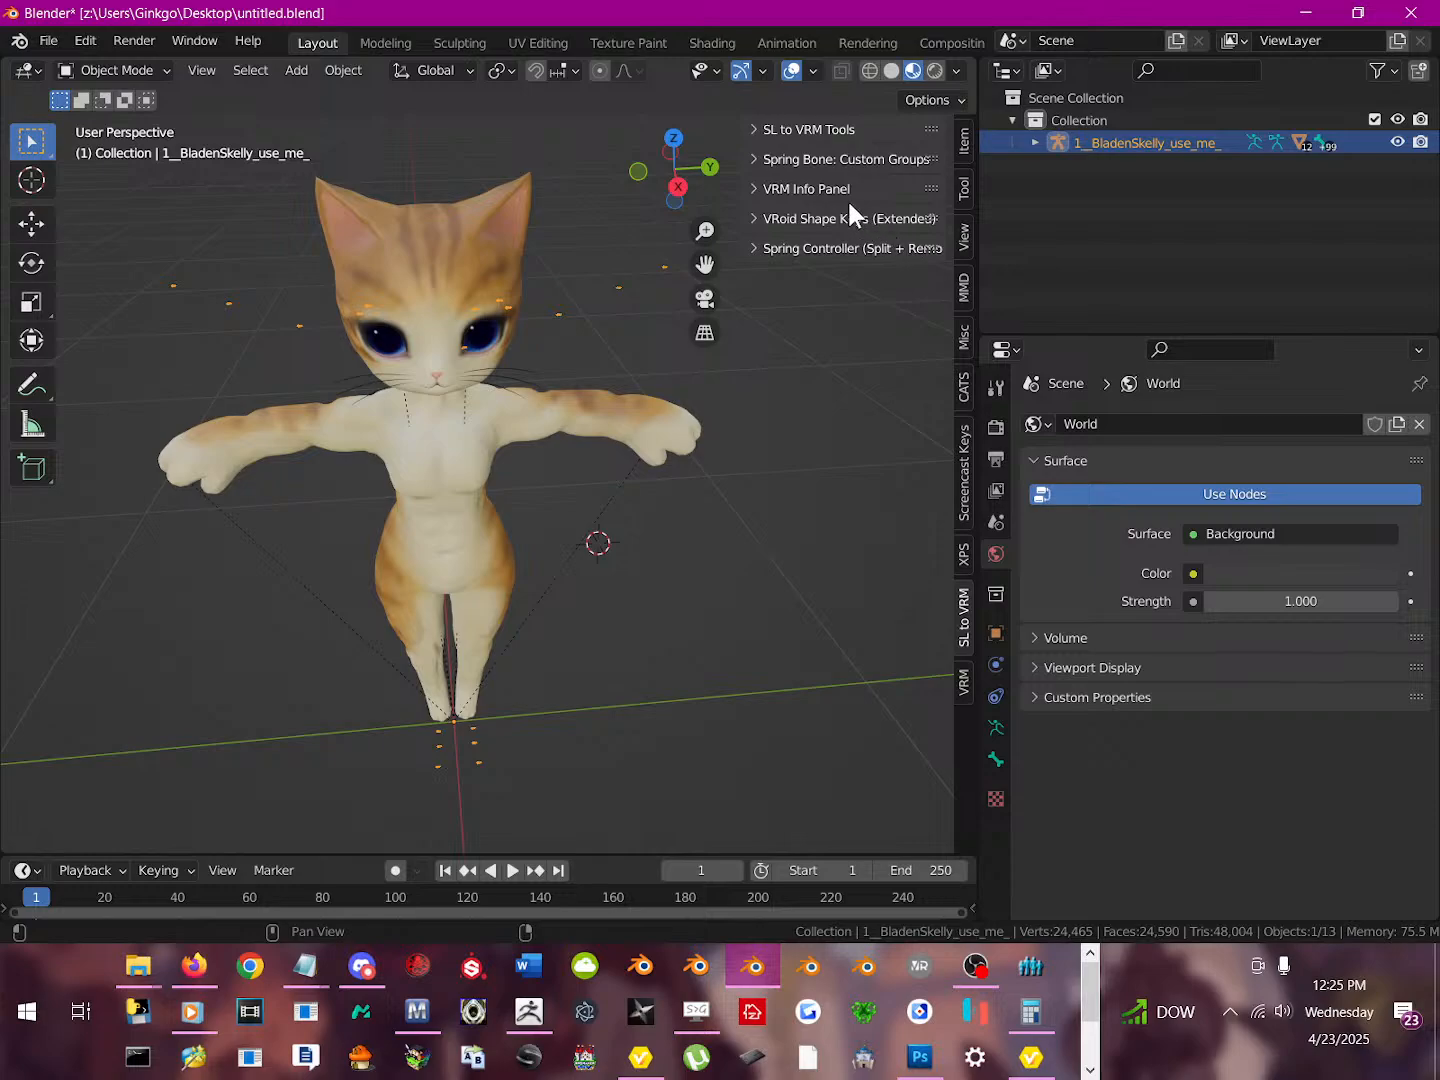
mouse_move(931, 189)
left_mouse_down()
mouse_move(931, 254)
mouse_move(943, 177)
left_mouse_up()
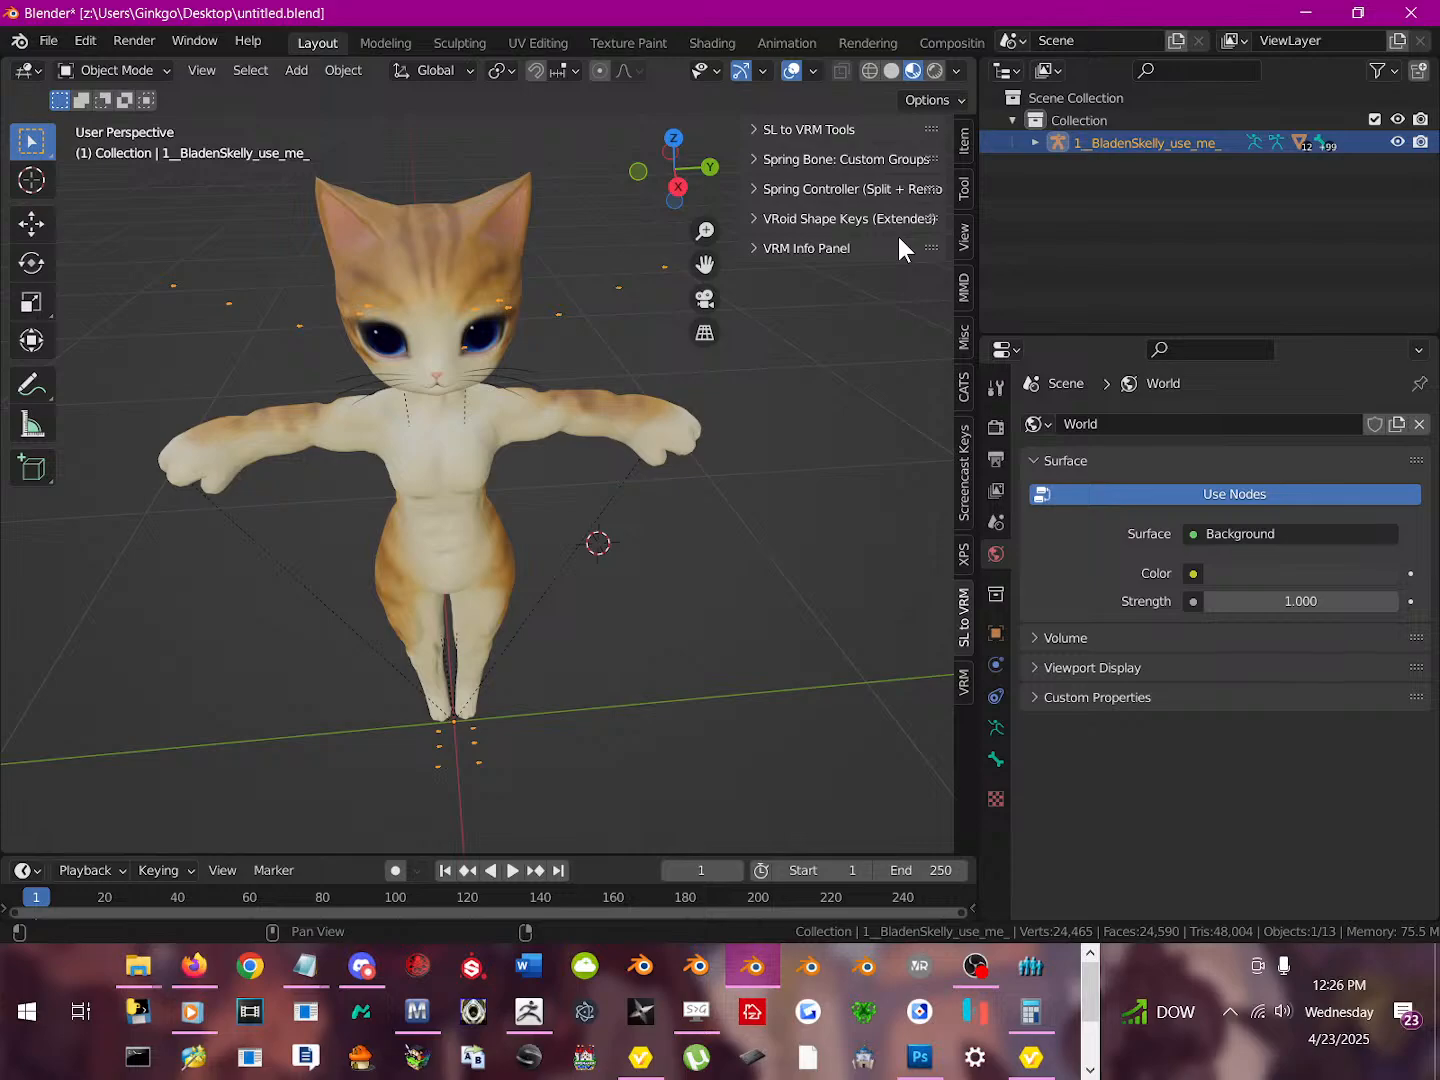
Expand all five SL to VRM add-on sections, from SL to VRM Tools down to VRM Info Panel
left_click(755, 130)
left_click(761, 284)
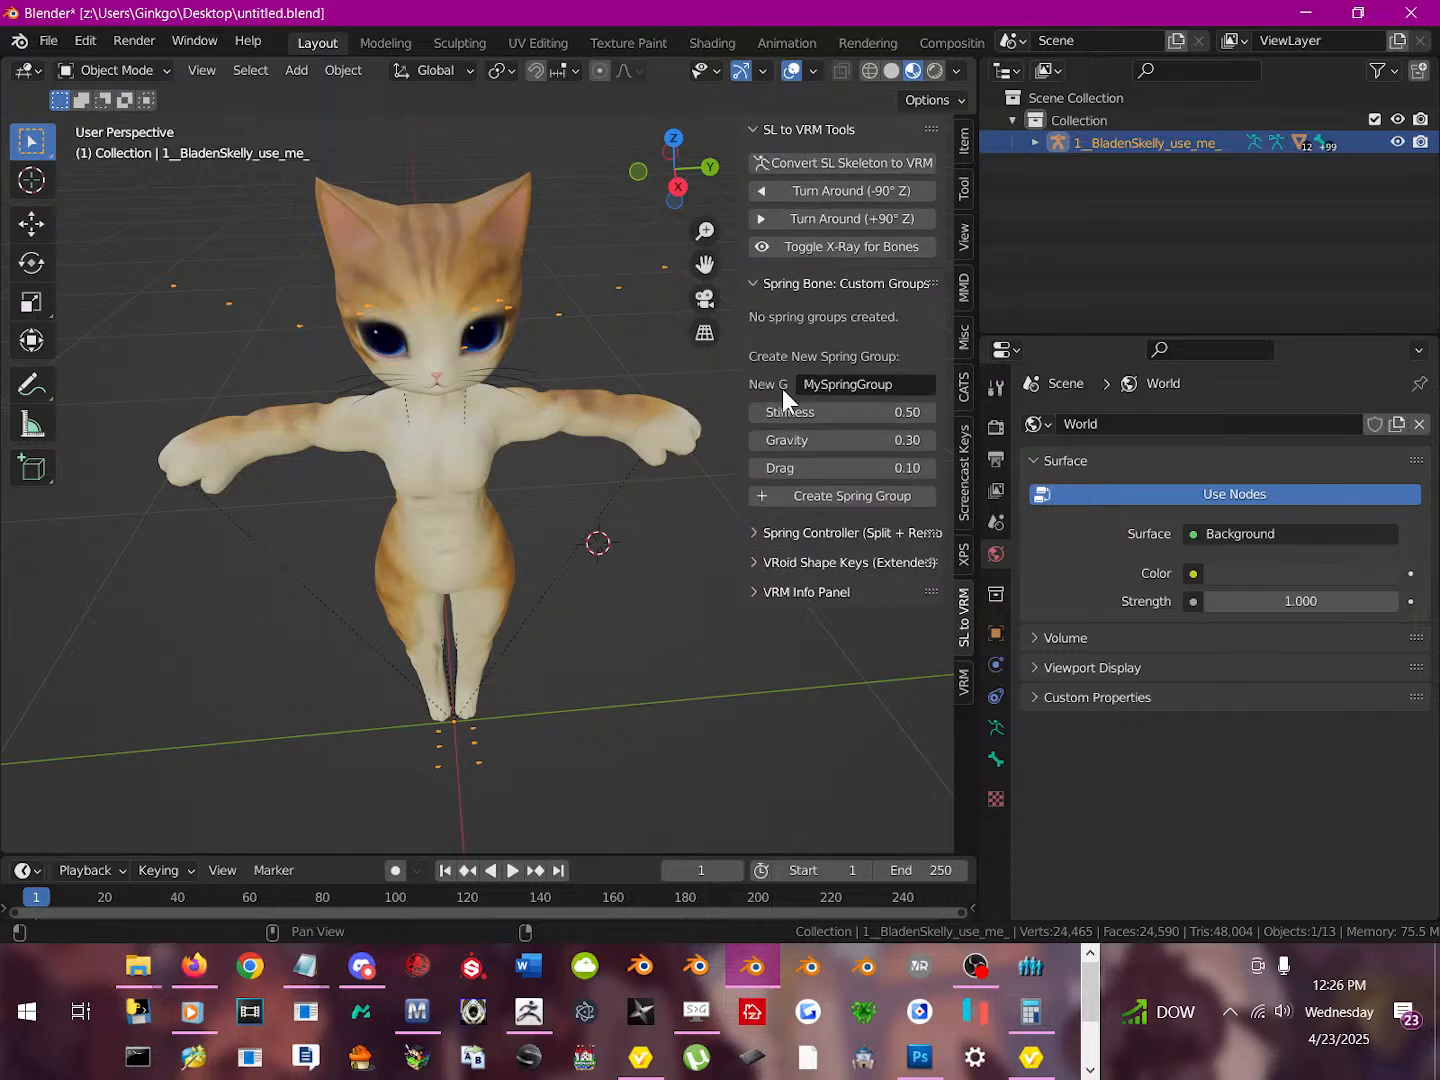
left_click(751, 534)
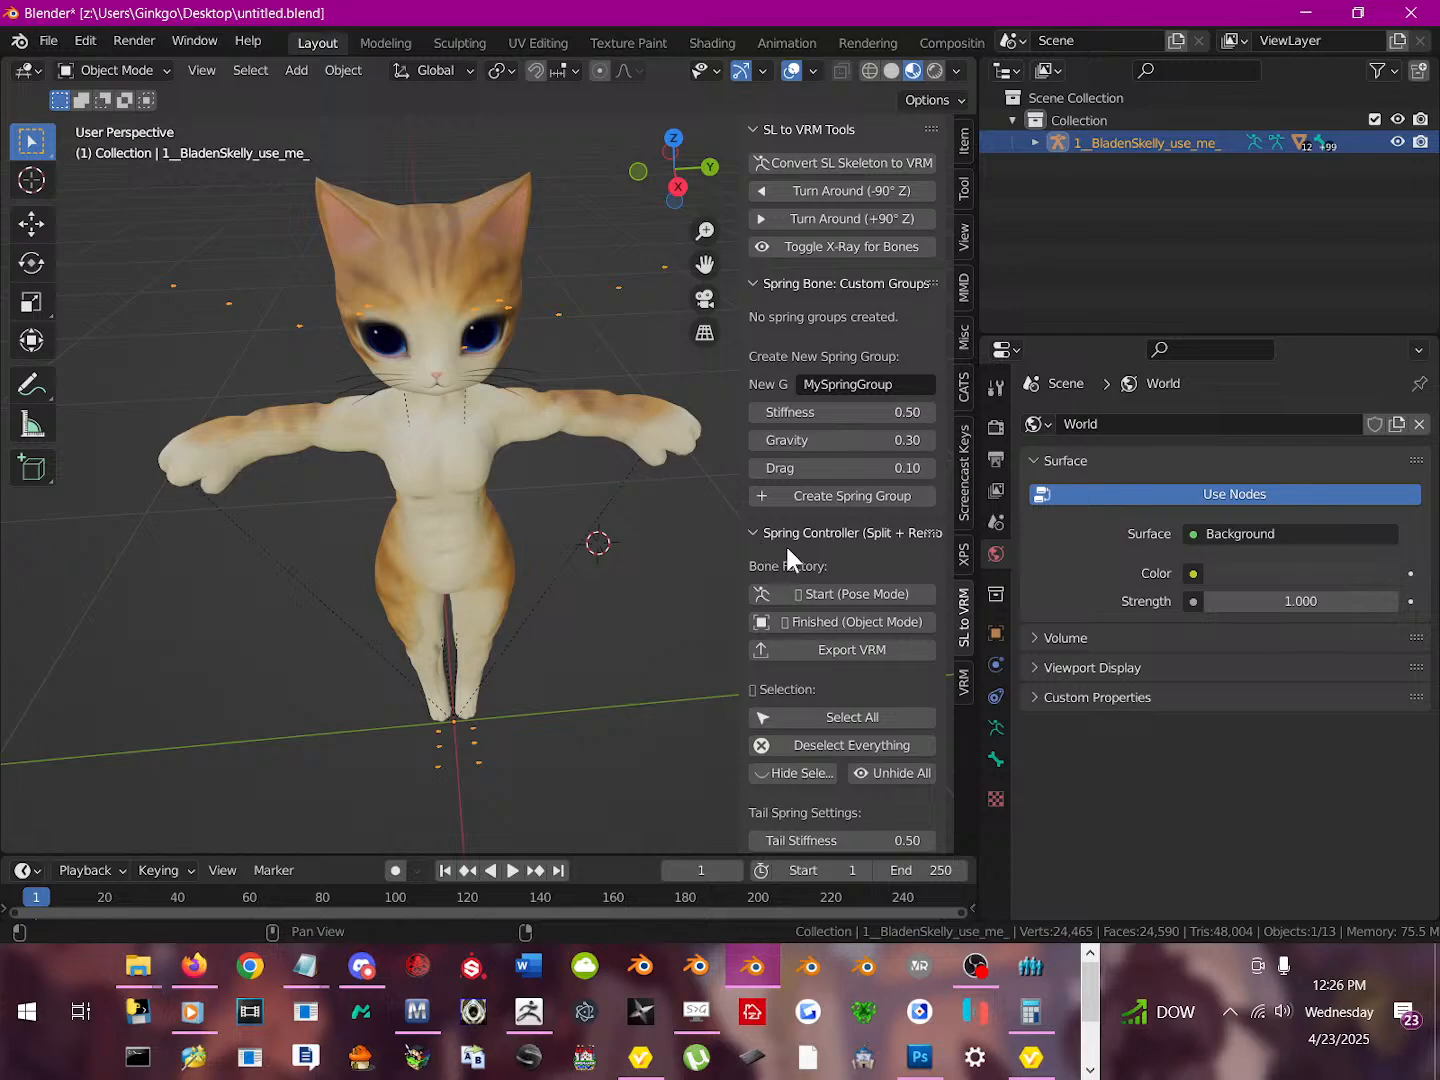
scroll(786, 560, "down", 10)
left_click(756, 811)
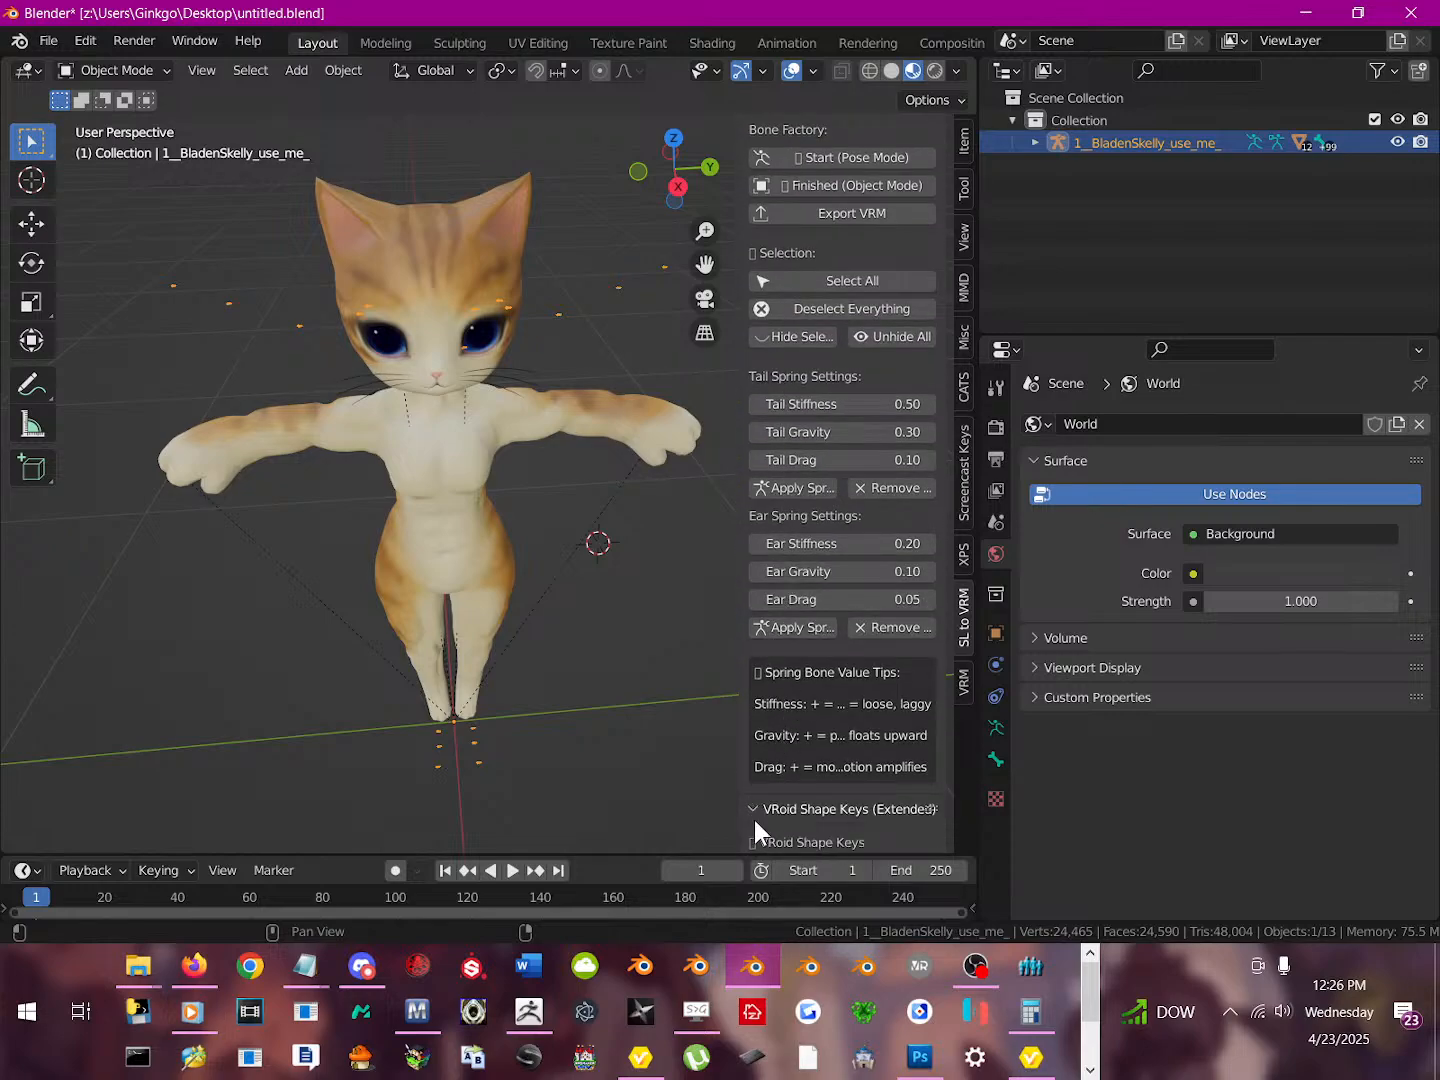
scroll(760, 789, "down", 7)
left_click(753, 839)
middle_click_drag(511, 452, 479, 434)
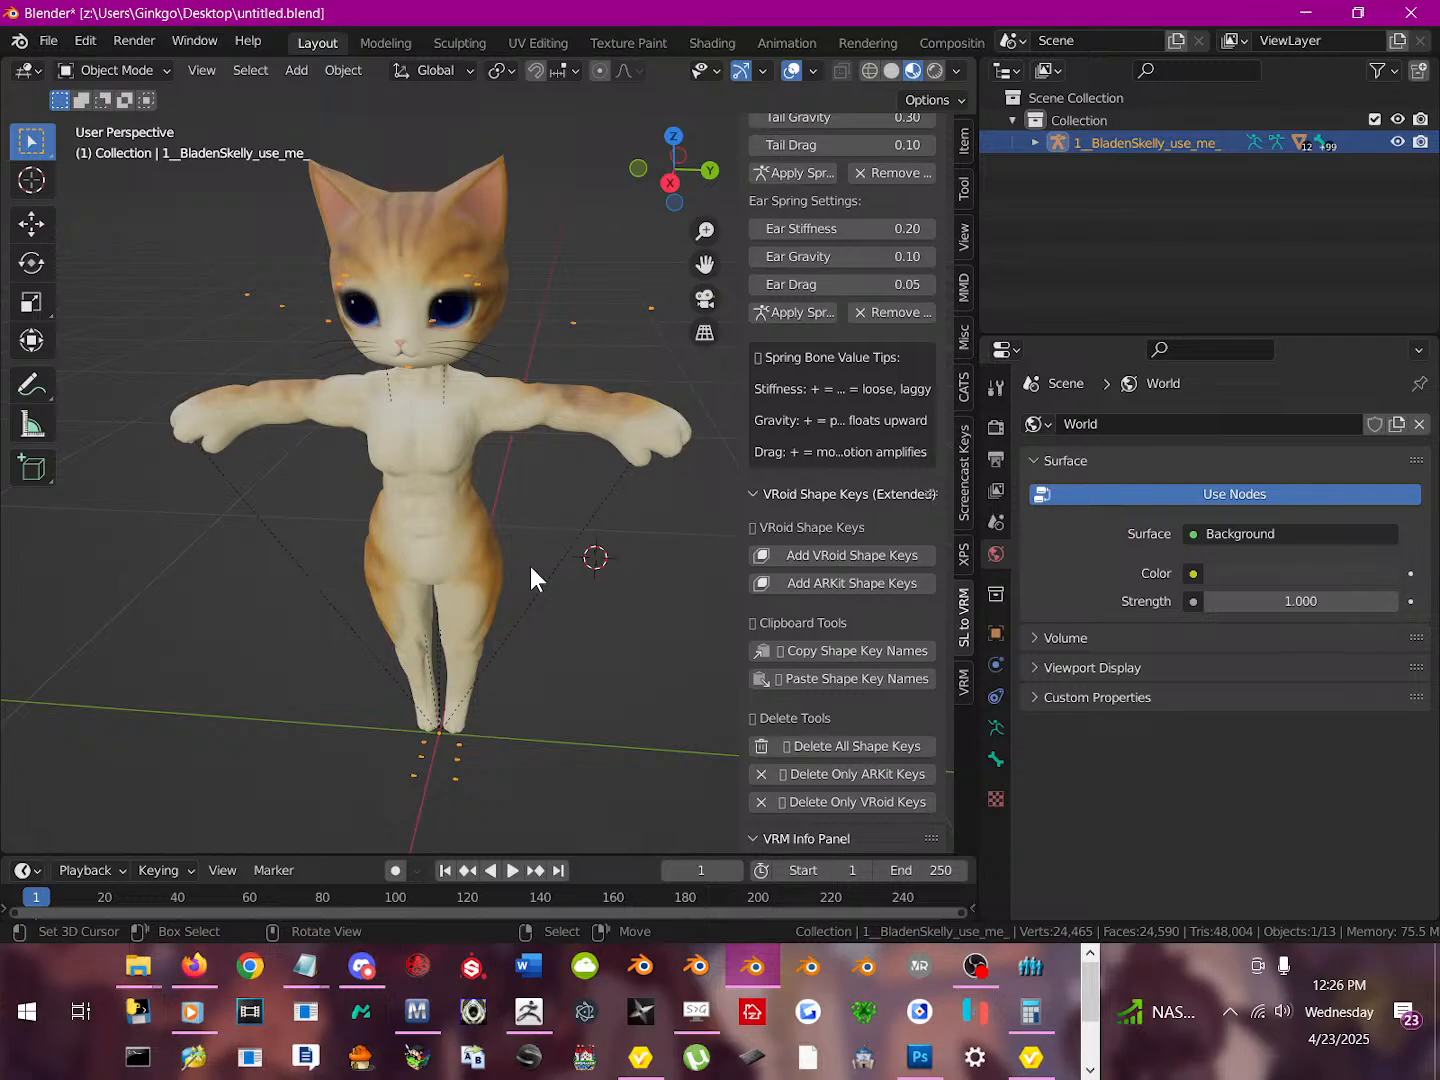
middle_click_drag(639, 265, 612, 350)
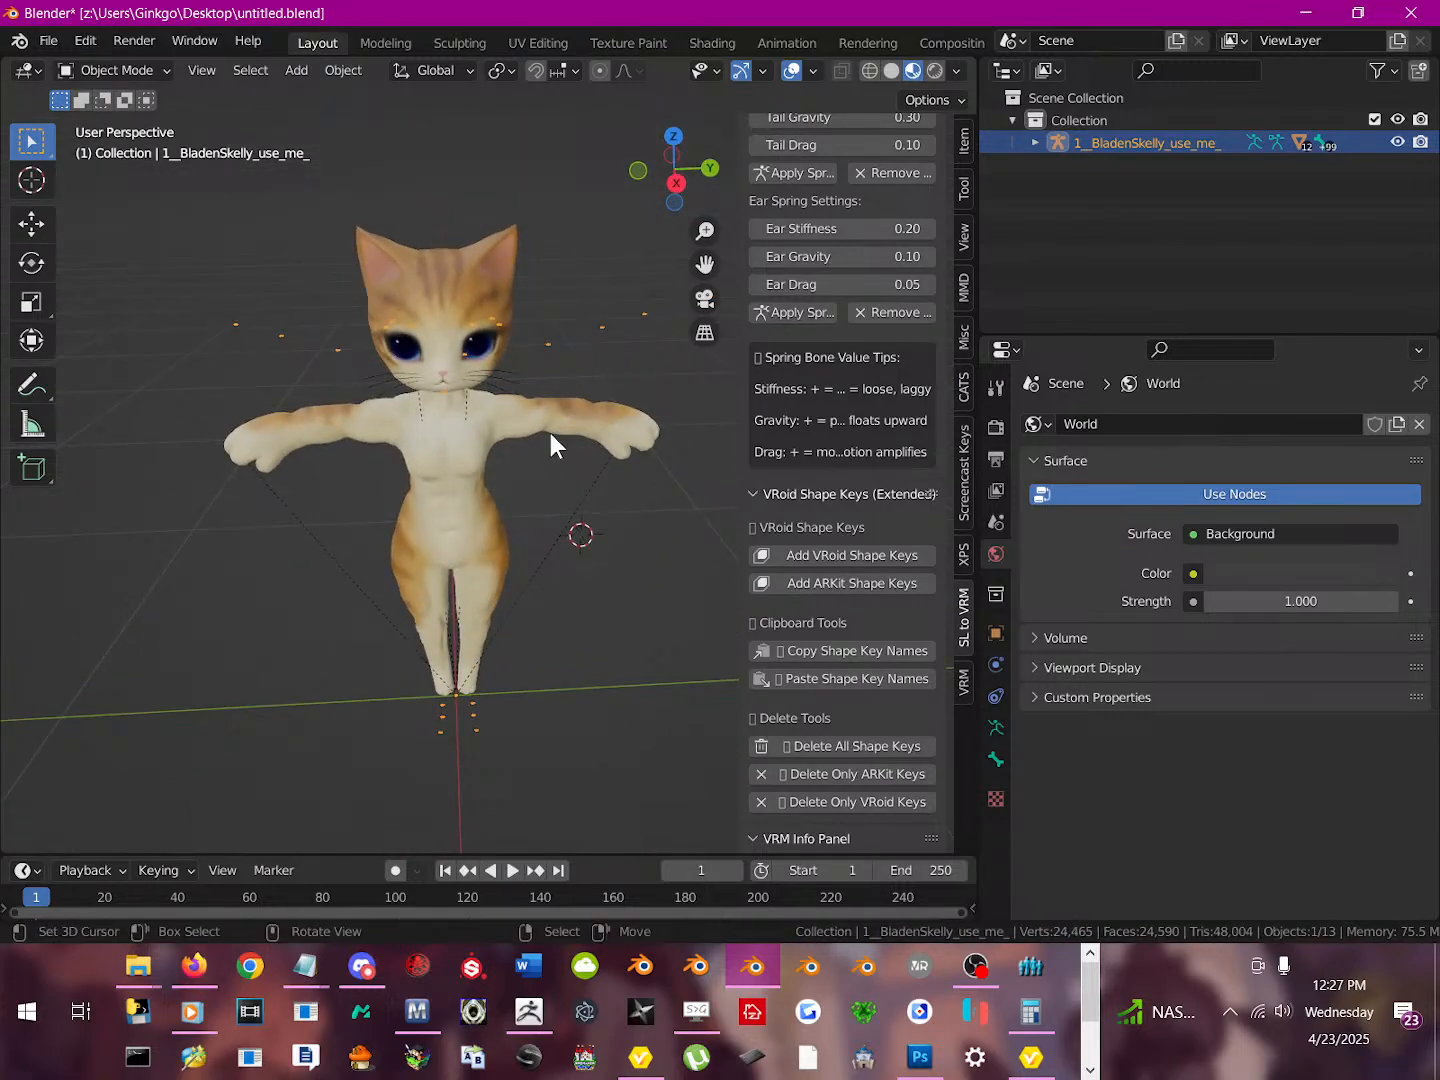
Switch to Firefox and close the Gorillaz music video page, leaving the live stream dashboard open
left_click(194, 966)
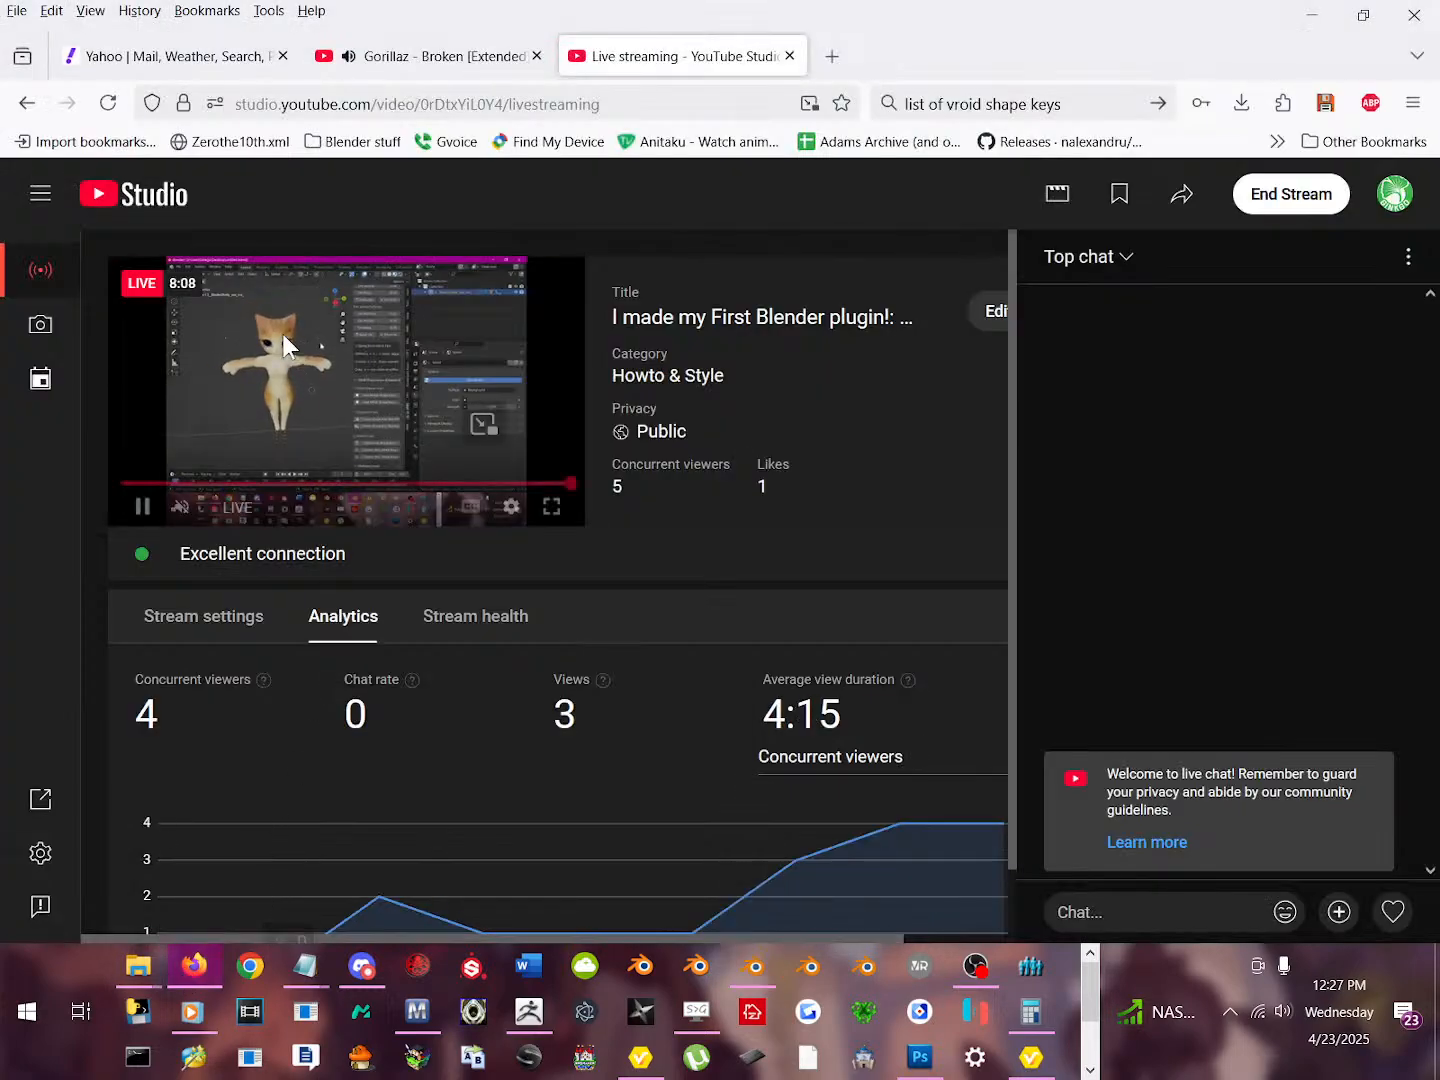
middle_click(412, 40)
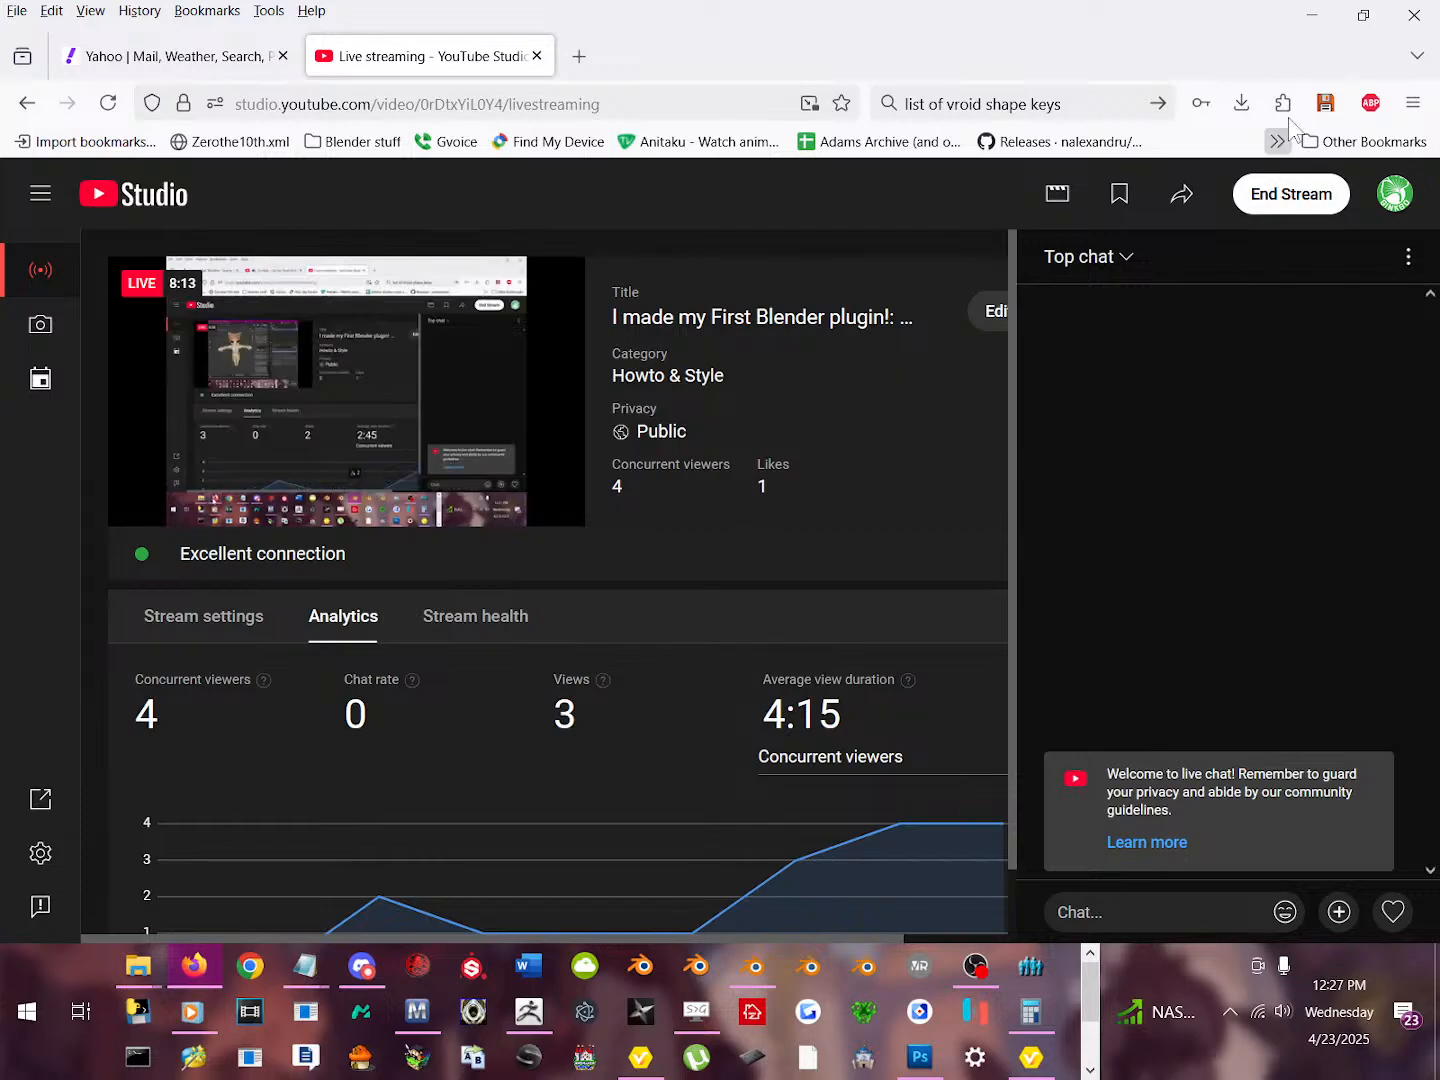
Switch back to Blender and convert the cat avatar's SL skeleton to VRM
left_click(1311, 14)
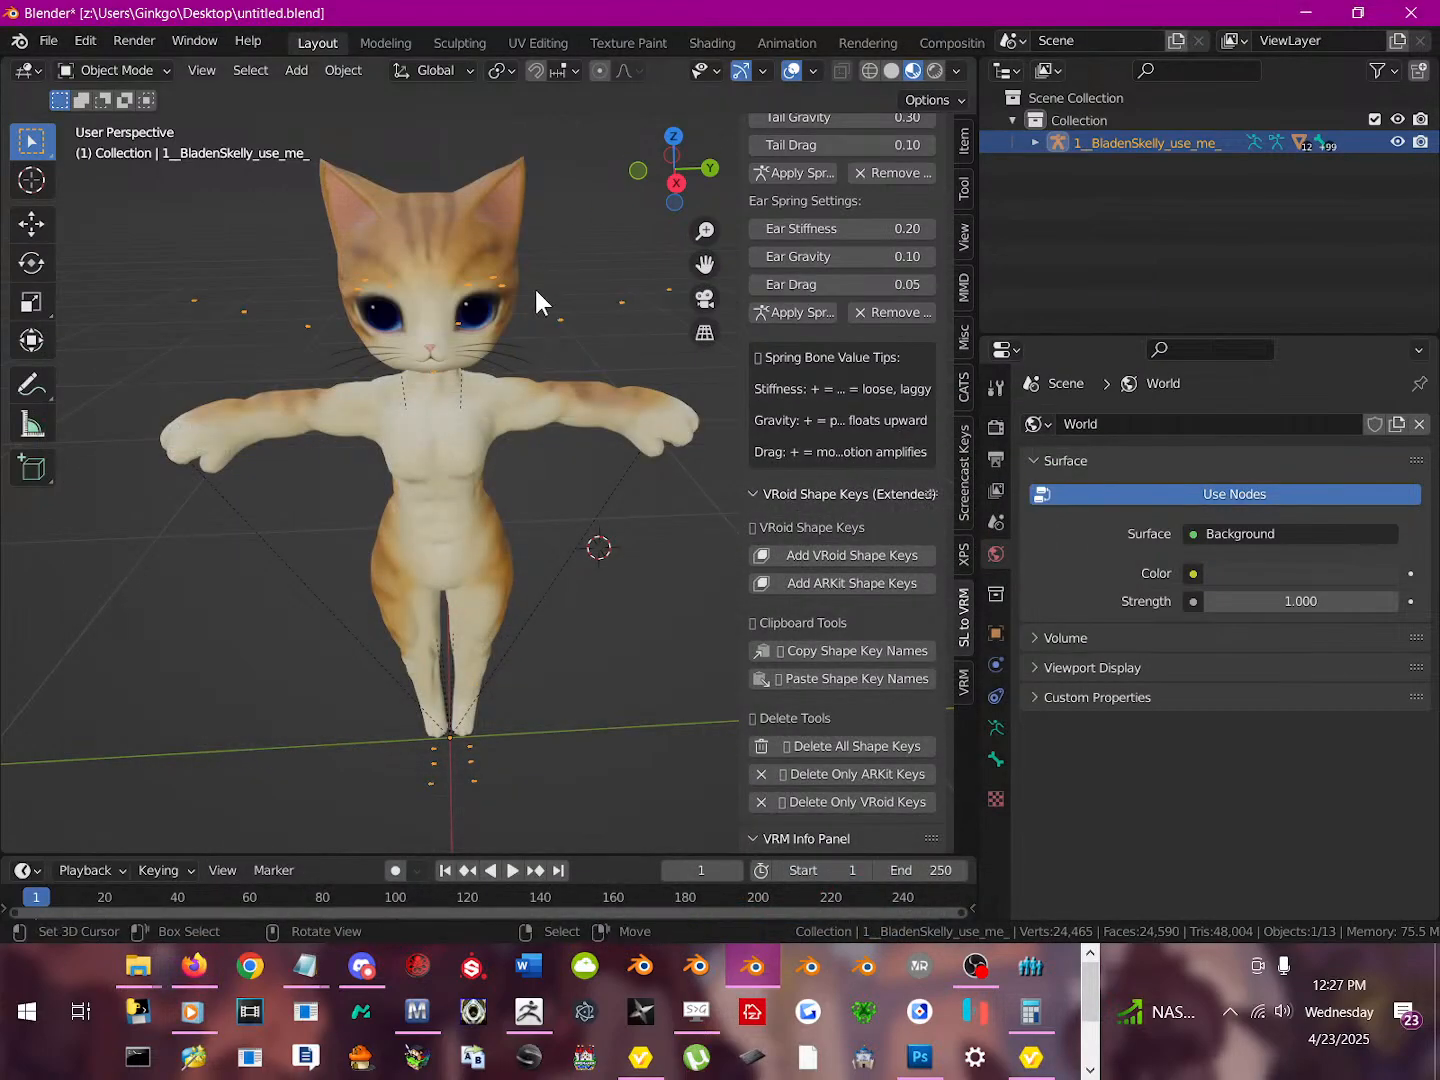
middle_click_drag(574, 392, 556, 421)
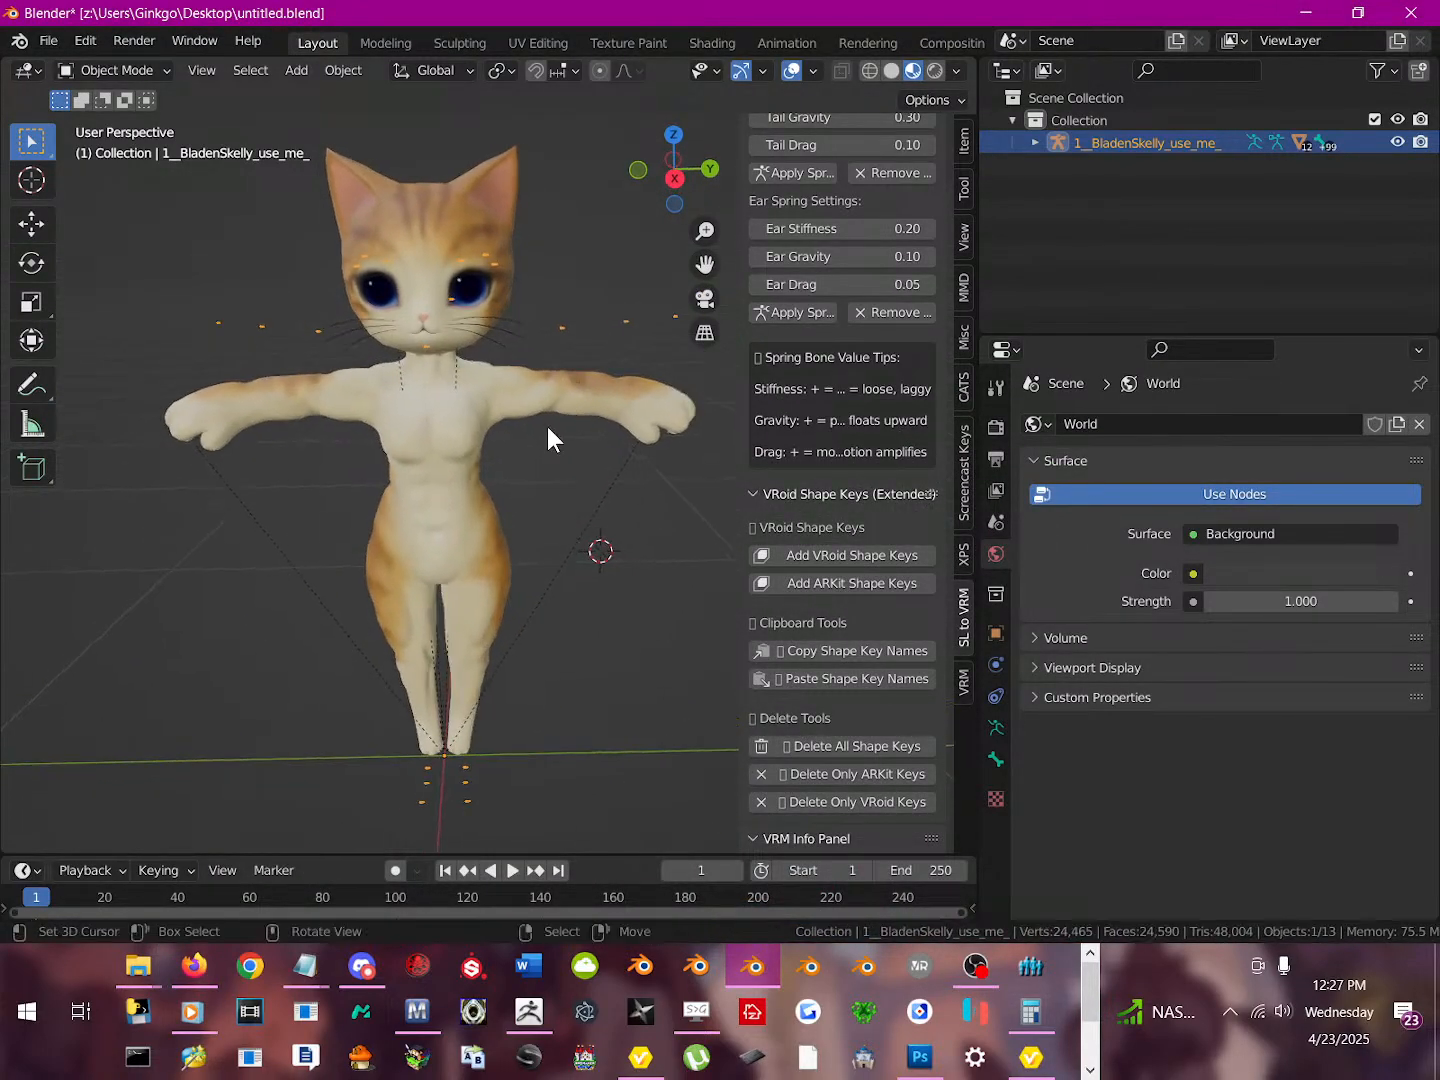
scroll(514, 505, "up", 2)
scroll(842, 512, "up", 15)
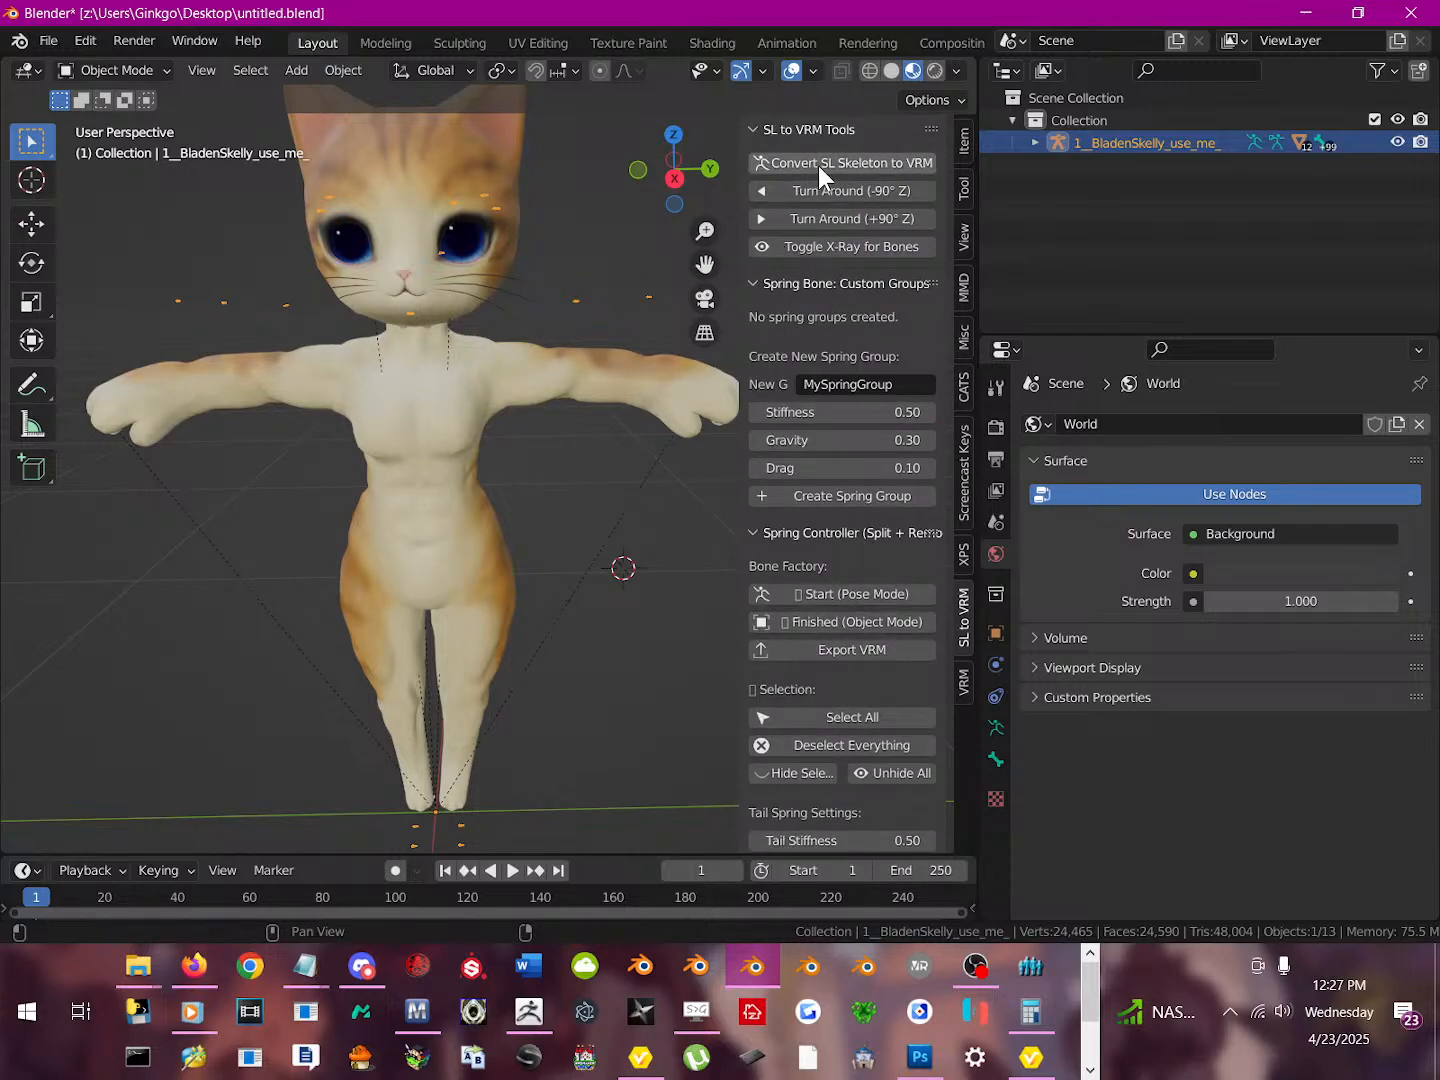
left_click(860, 163)
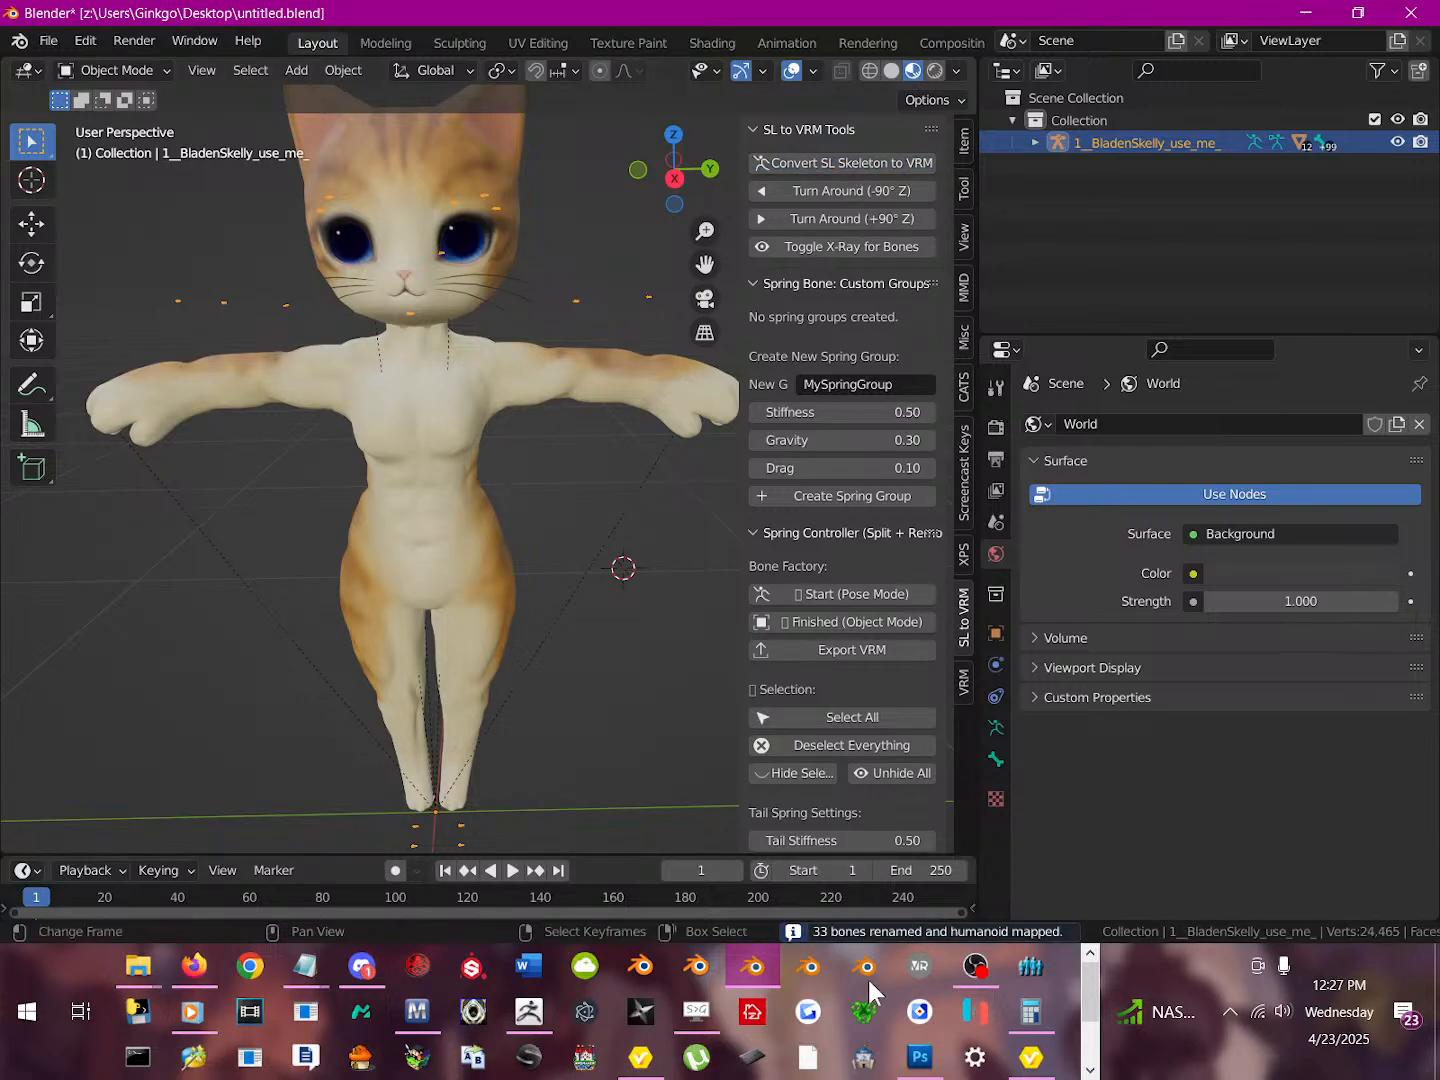
Turn the cat avatar around by +90° on the Z axis
mouse_move(473, 428)
middle_mouse_down()
mouse_move(383, 448)
mouse_move(482, 441)
middle_mouse_up()
middle_click_drag(578, 446, 562, 444)
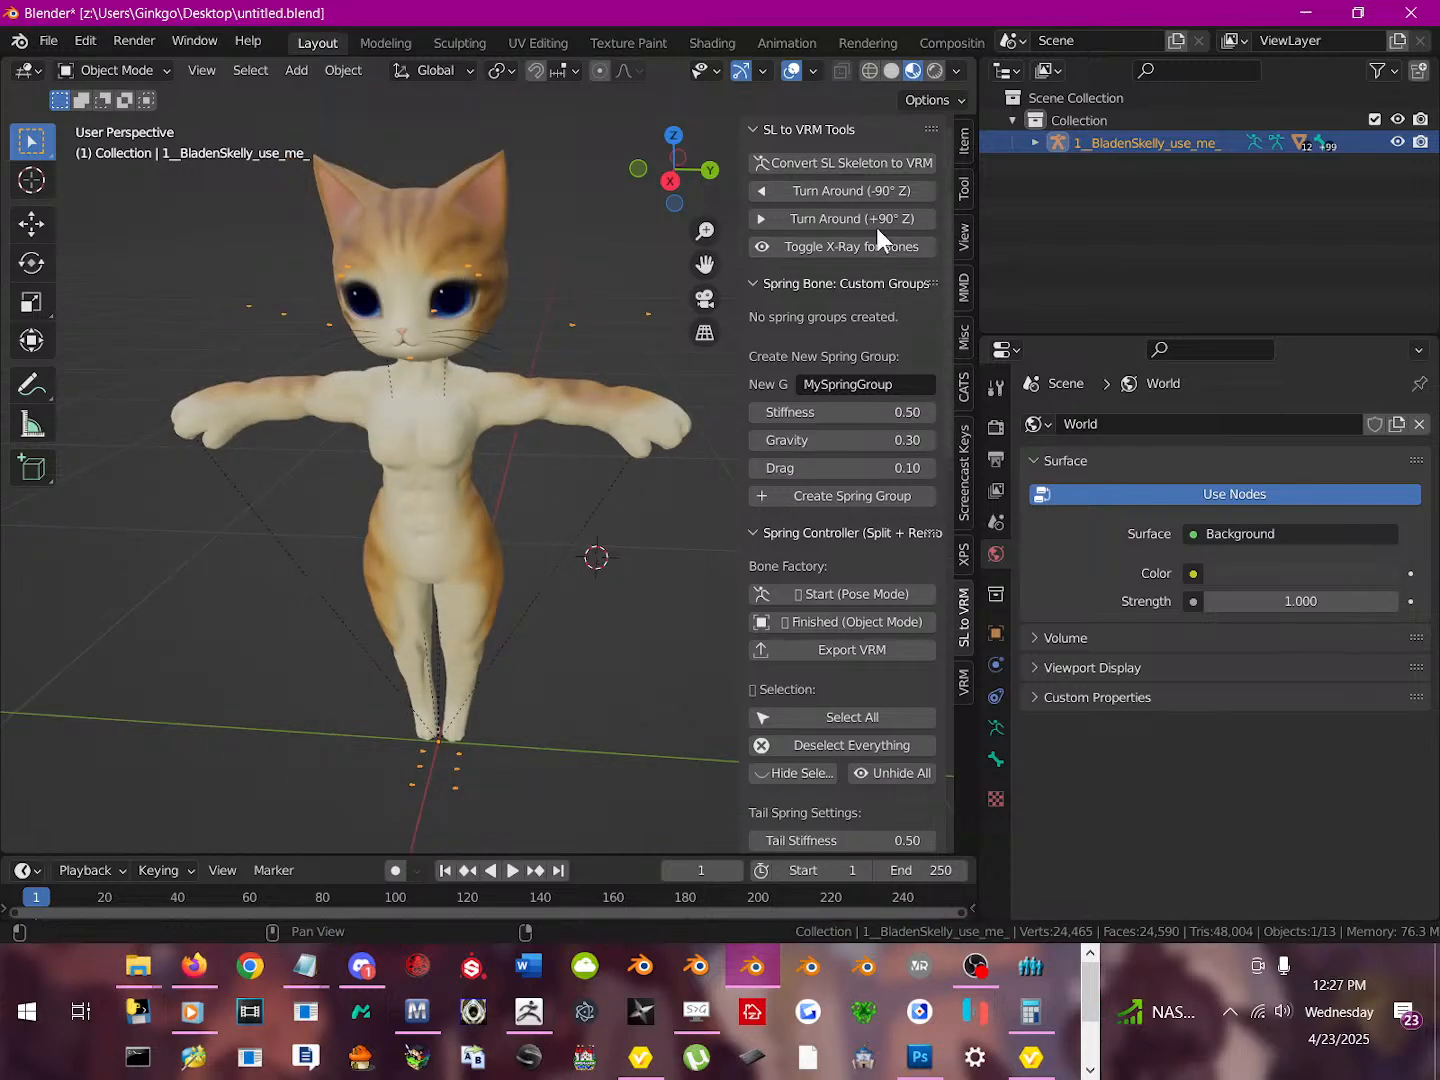
left_click(831, 221)
middle_click_drag(600, 460, 496, 496)
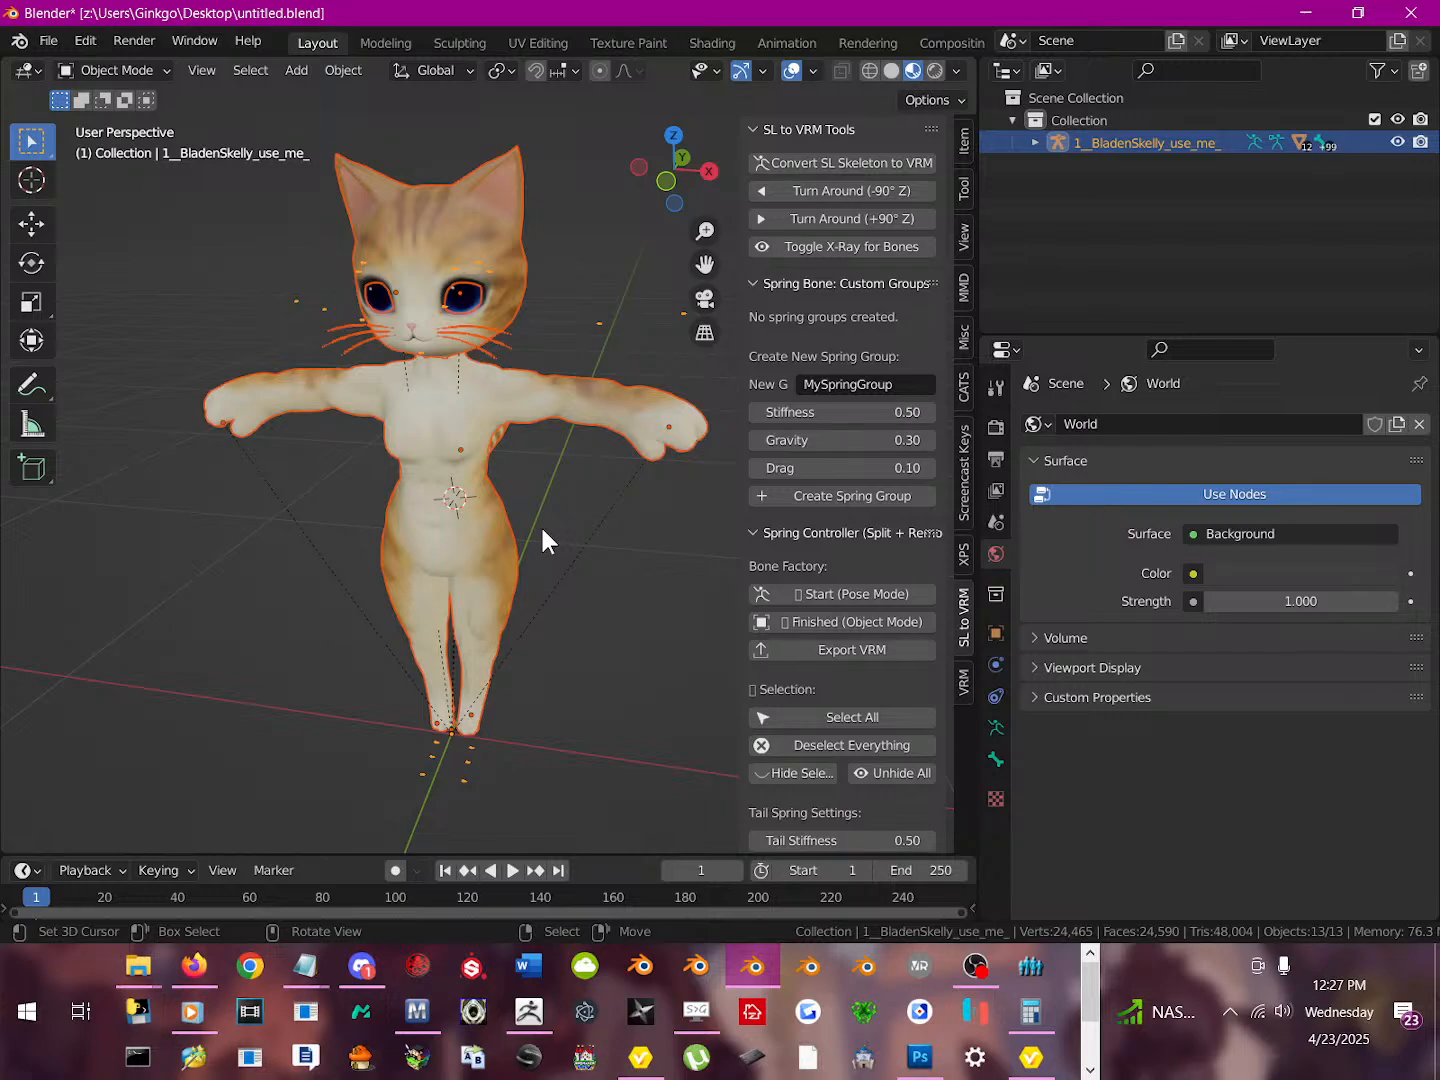
Collapse the Spring Bone: Custom Groups section and start the Bone Factory in Pose Mode
left_click(755, 283)
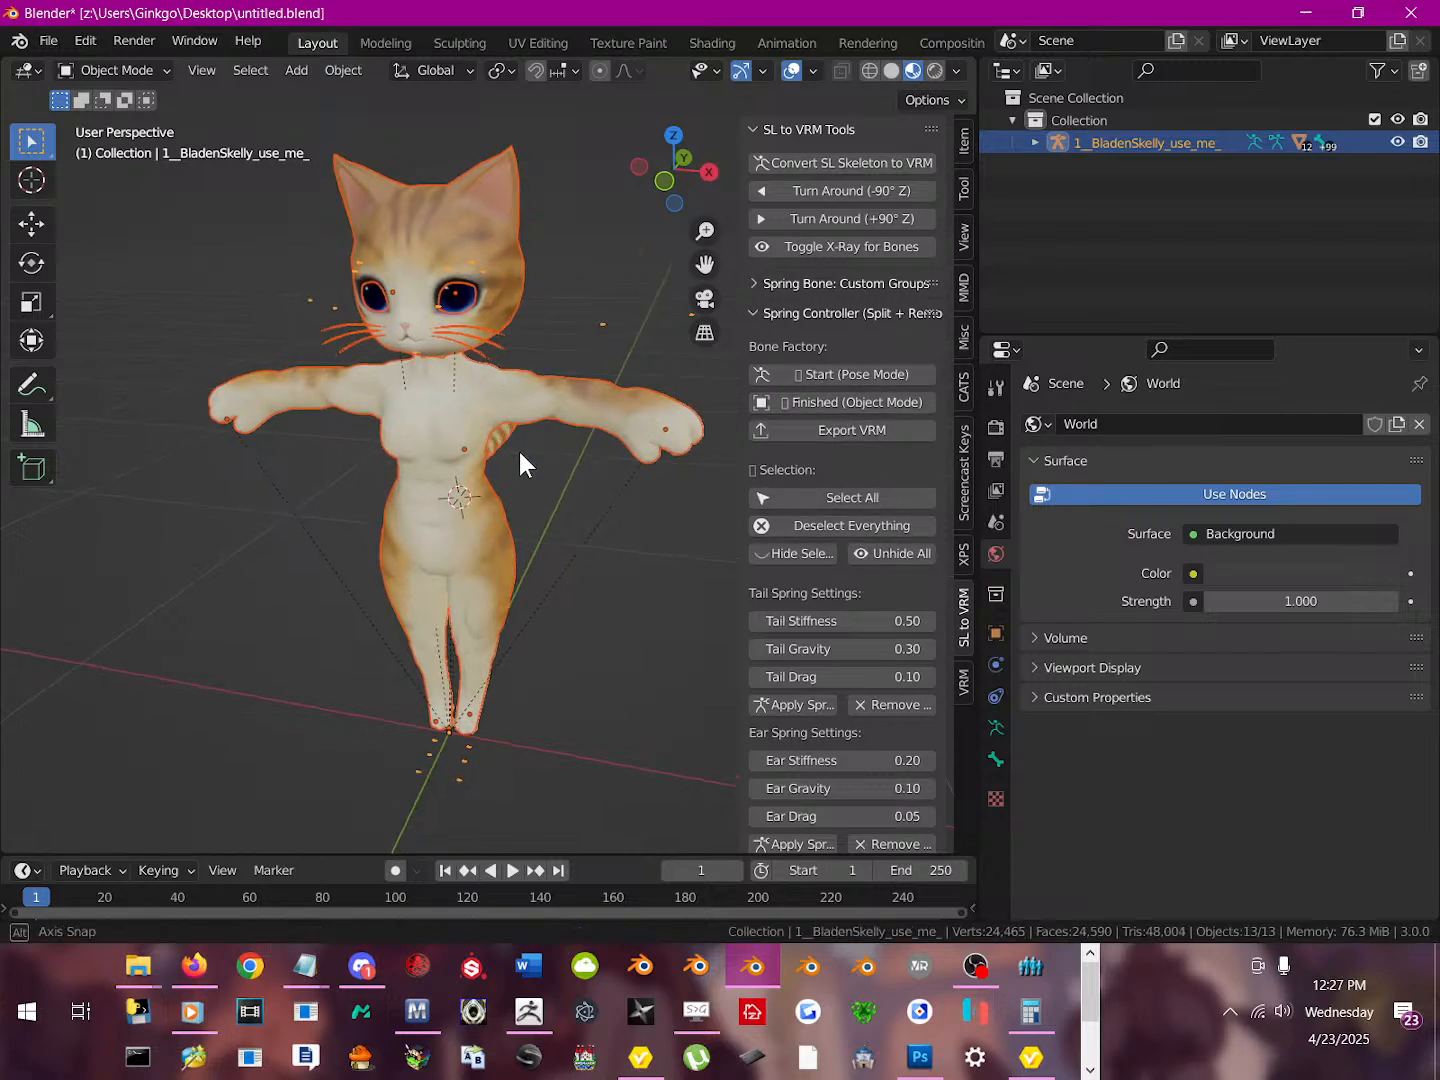
middle_click_drag(514, 444, 440, 360)
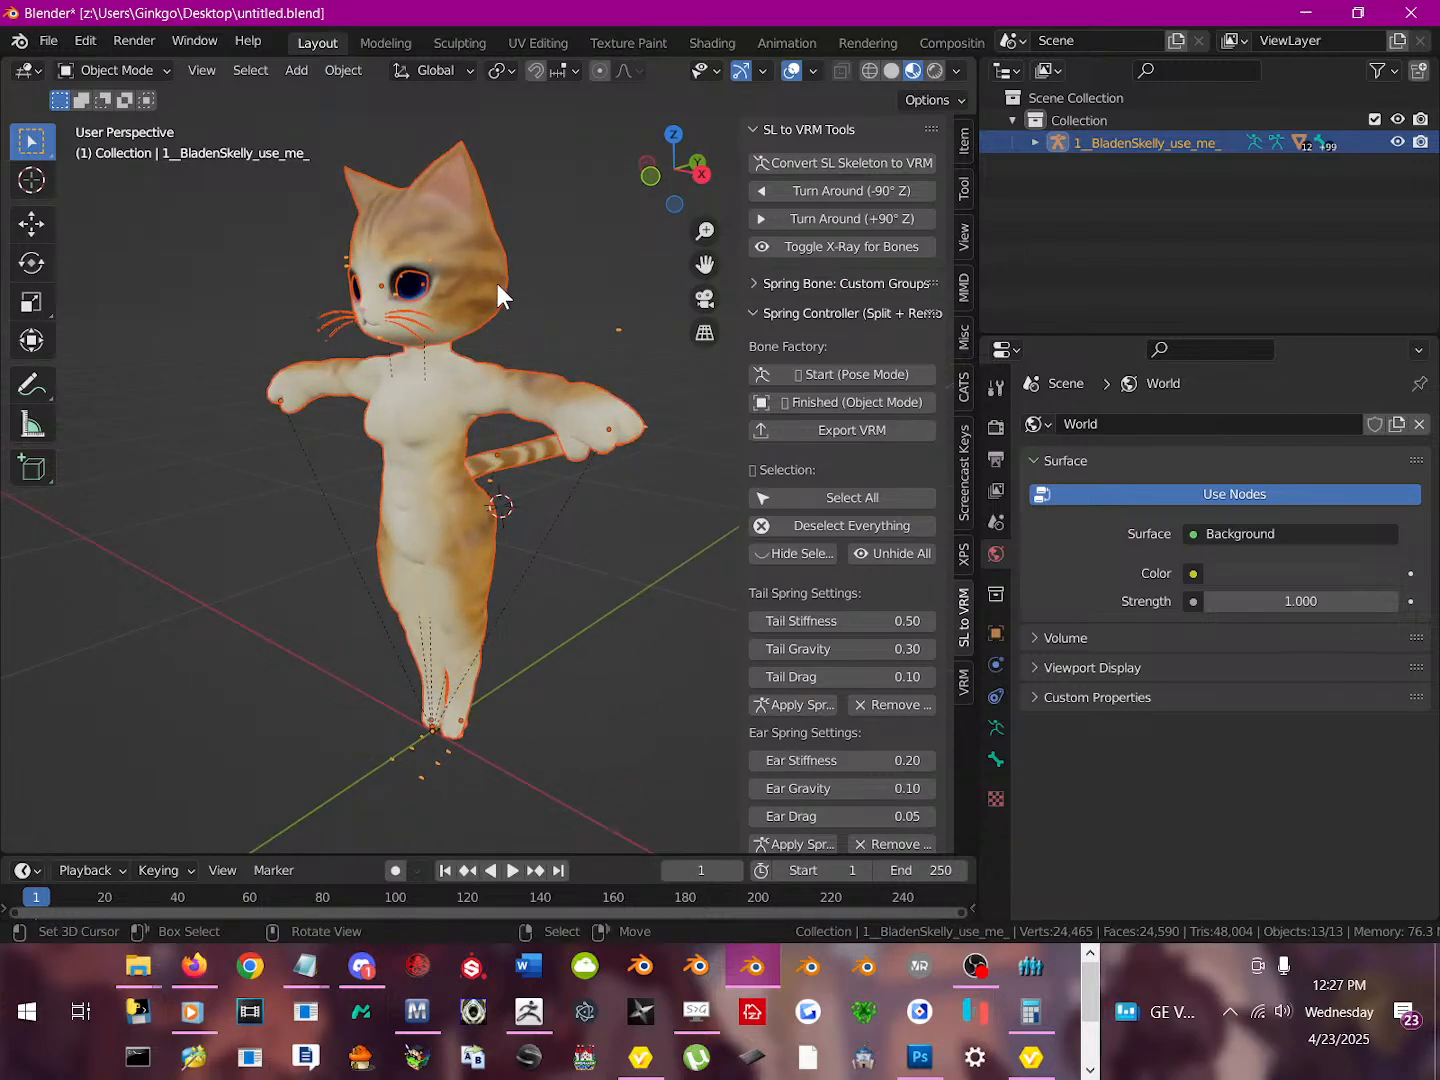
middle_click_drag(487, 260, 499, 311)
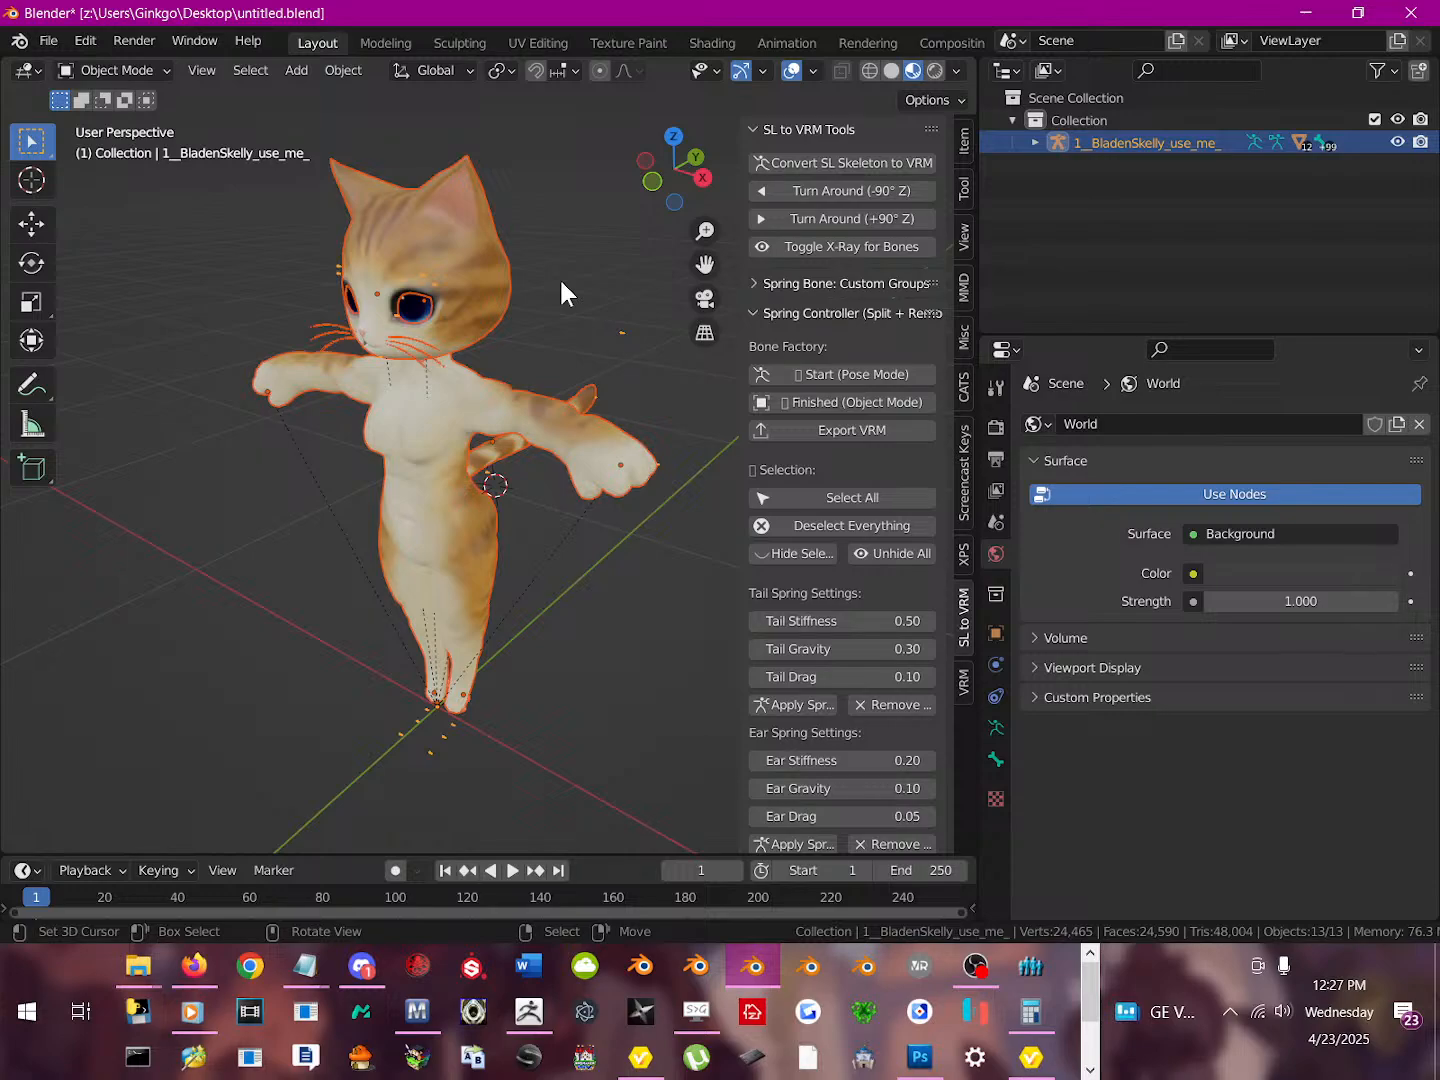
middle_click_drag(561, 284, 571, 225)
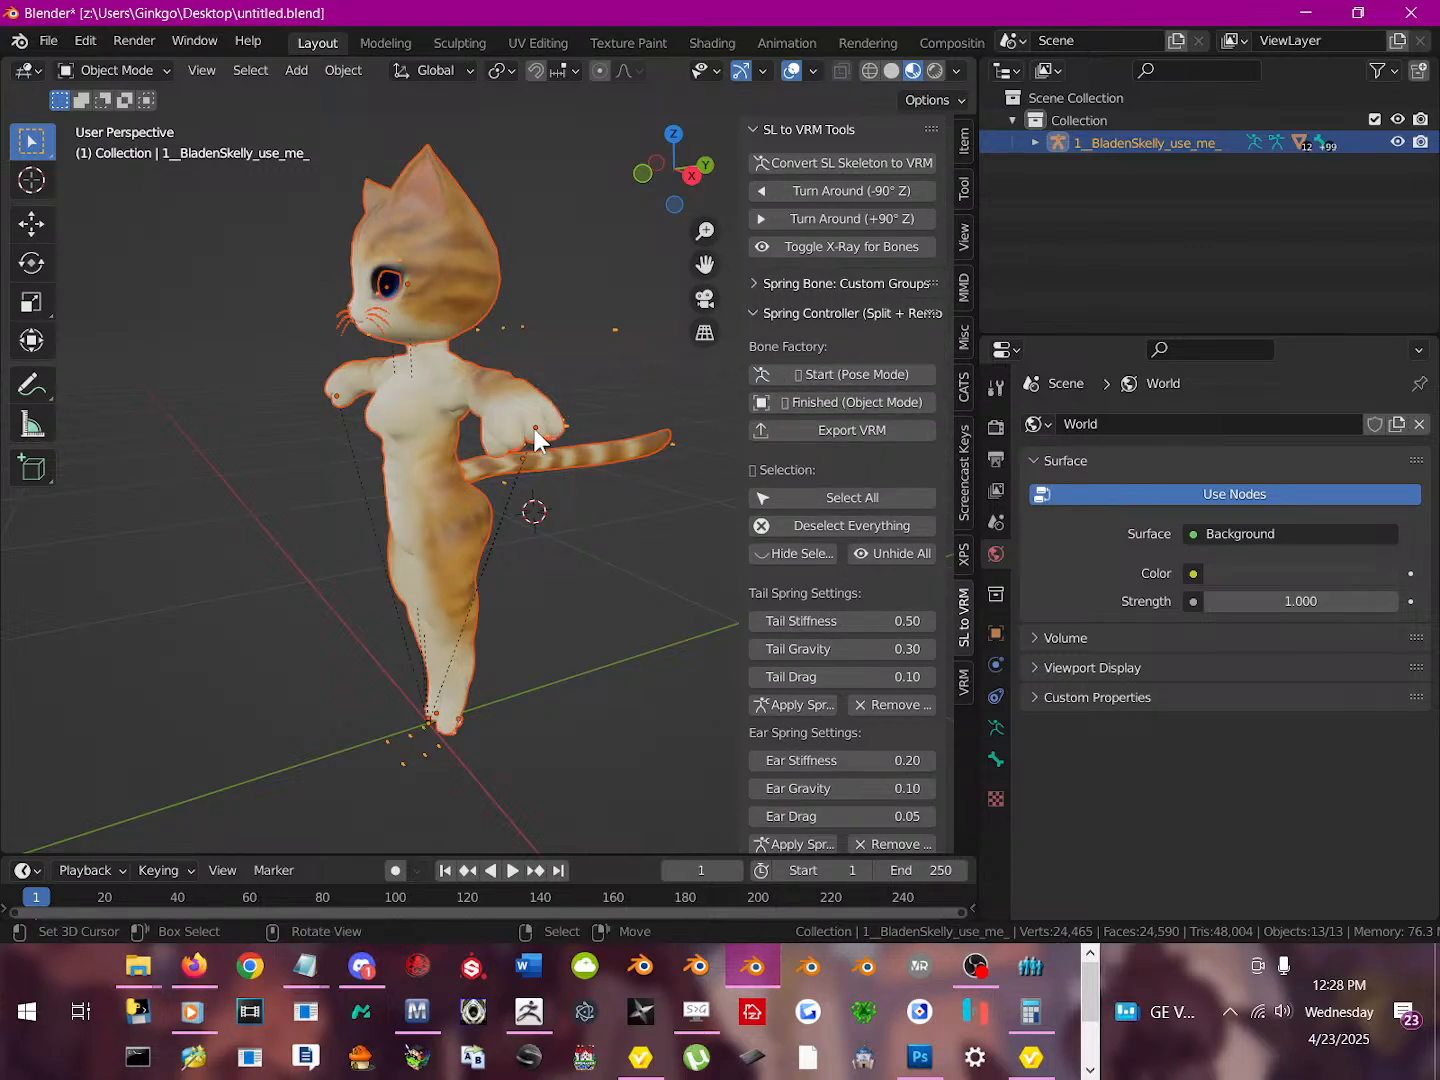
scroll(849, 413, "down", 2)
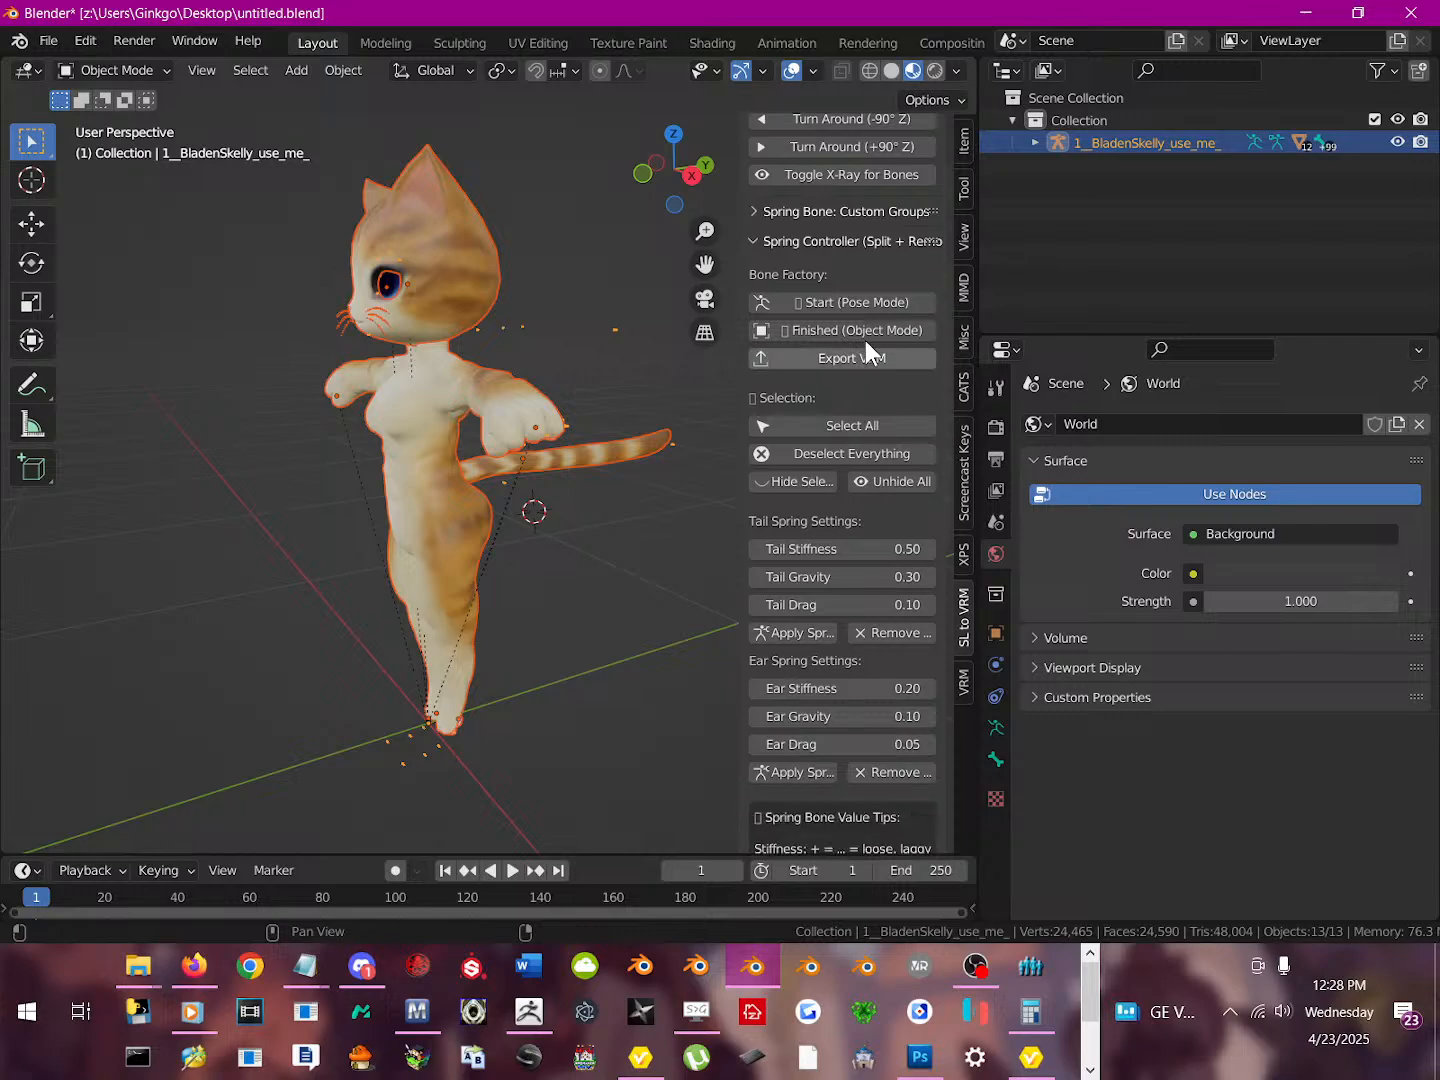
left_click(862, 303)
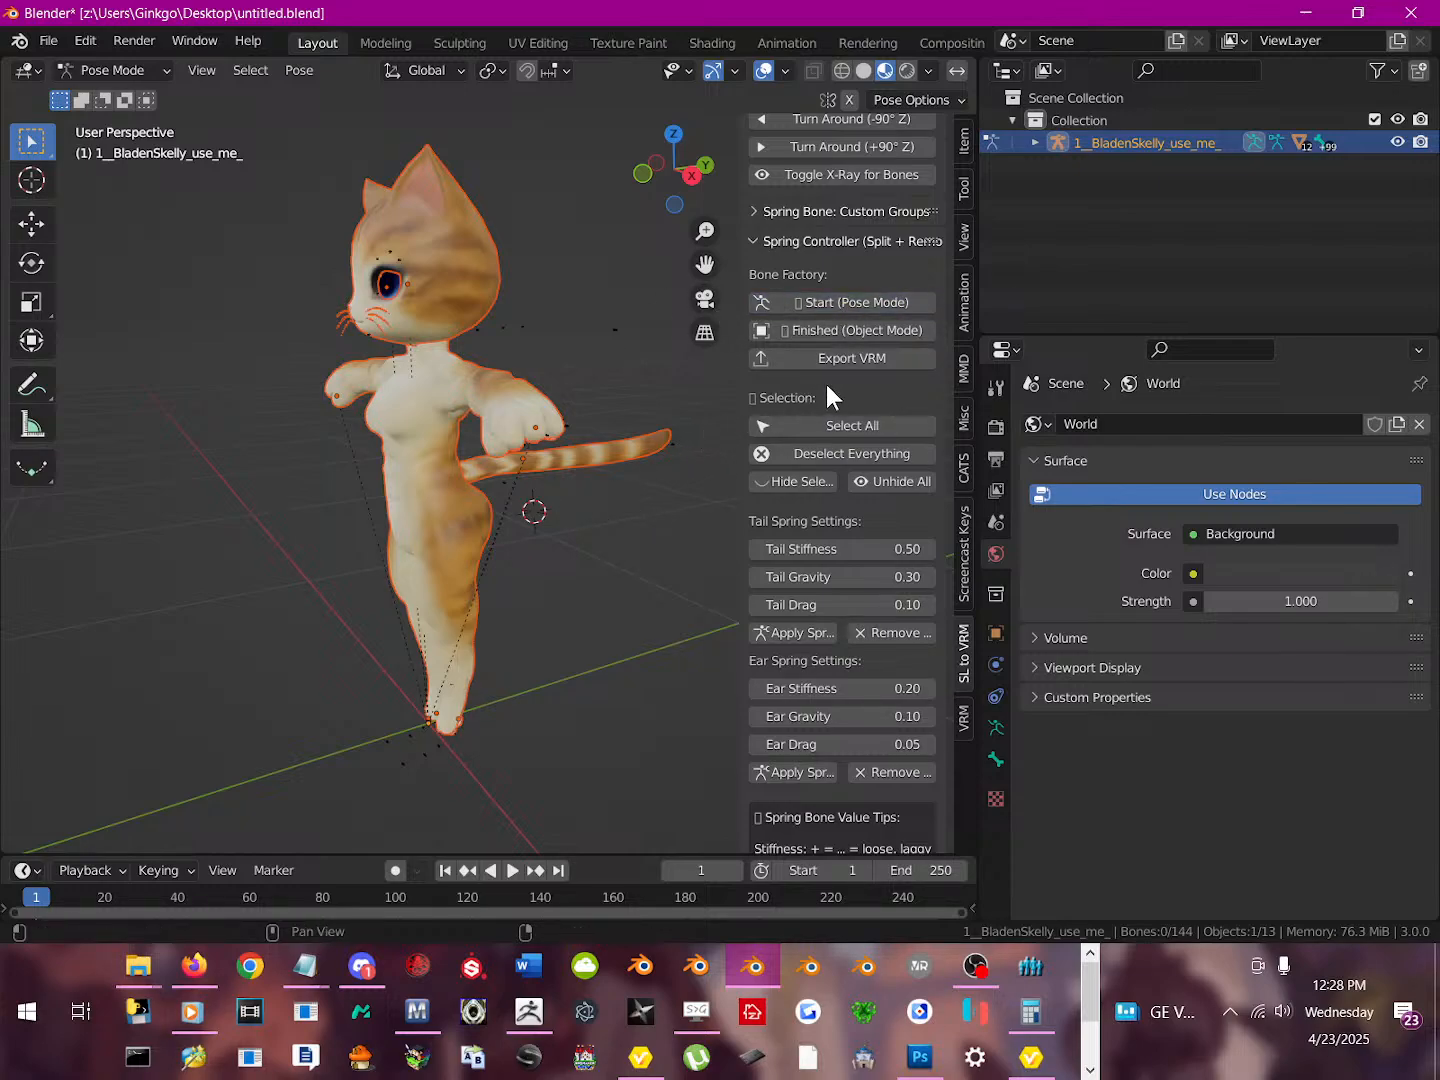
Select all of the avatar's bones and toggle X-ray so they show through the mesh
left_click(850, 428)
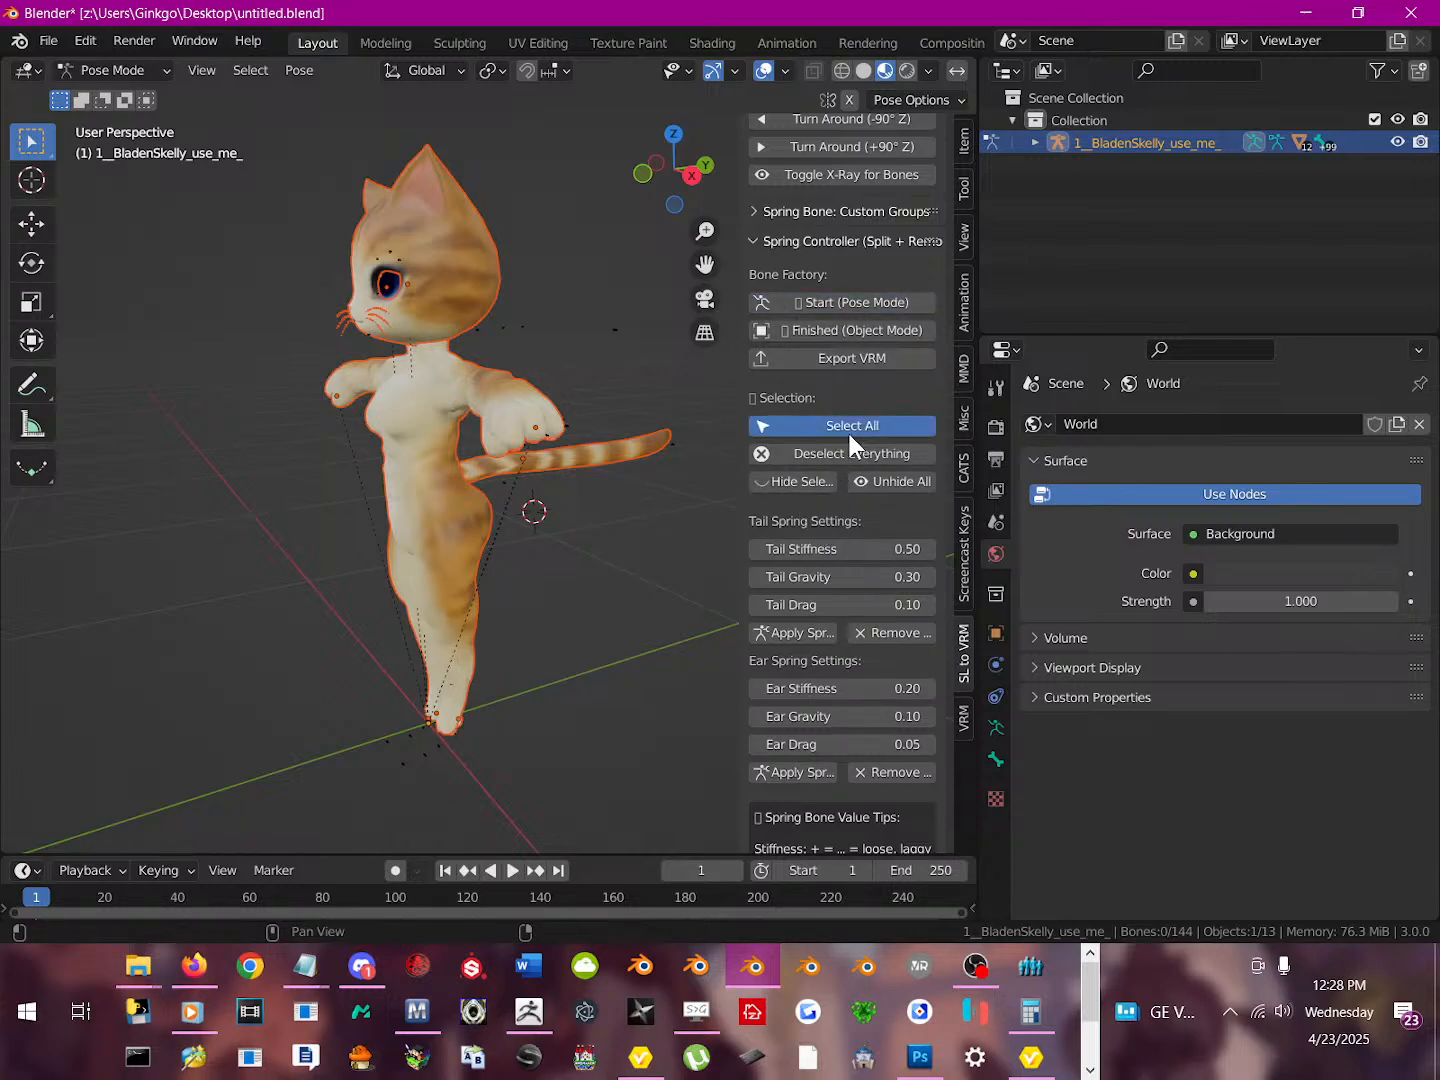
middle_click_drag(526, 460, 603, 517)
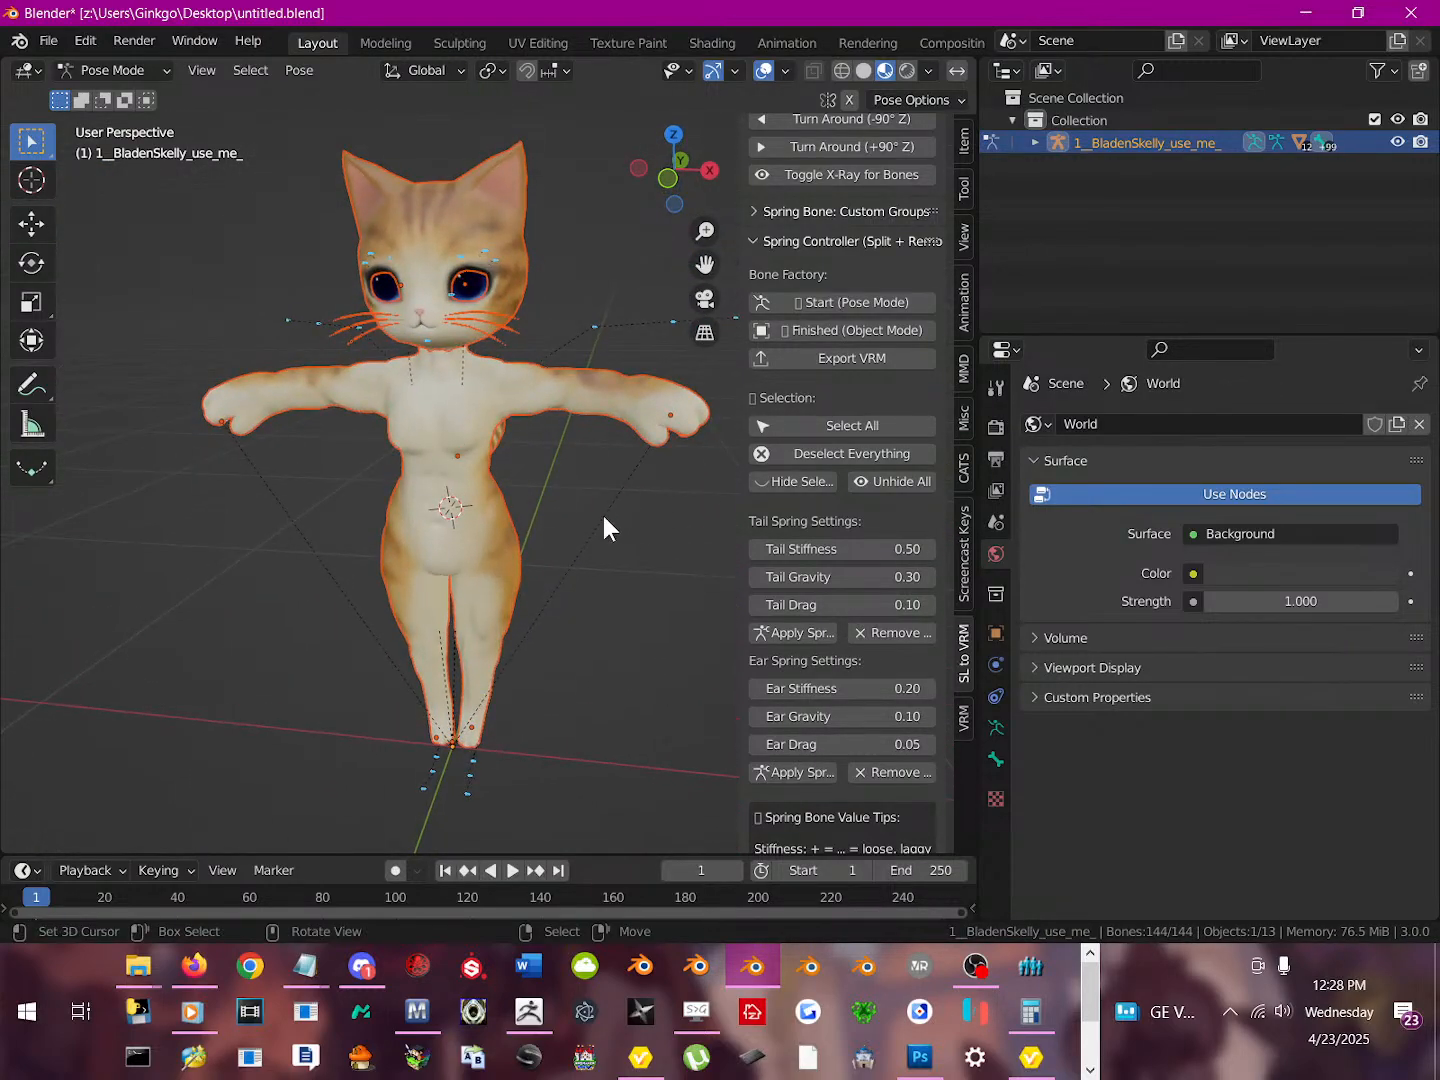
left_click(848, 180)
middle_click_drag(489, 416, 497, 454)
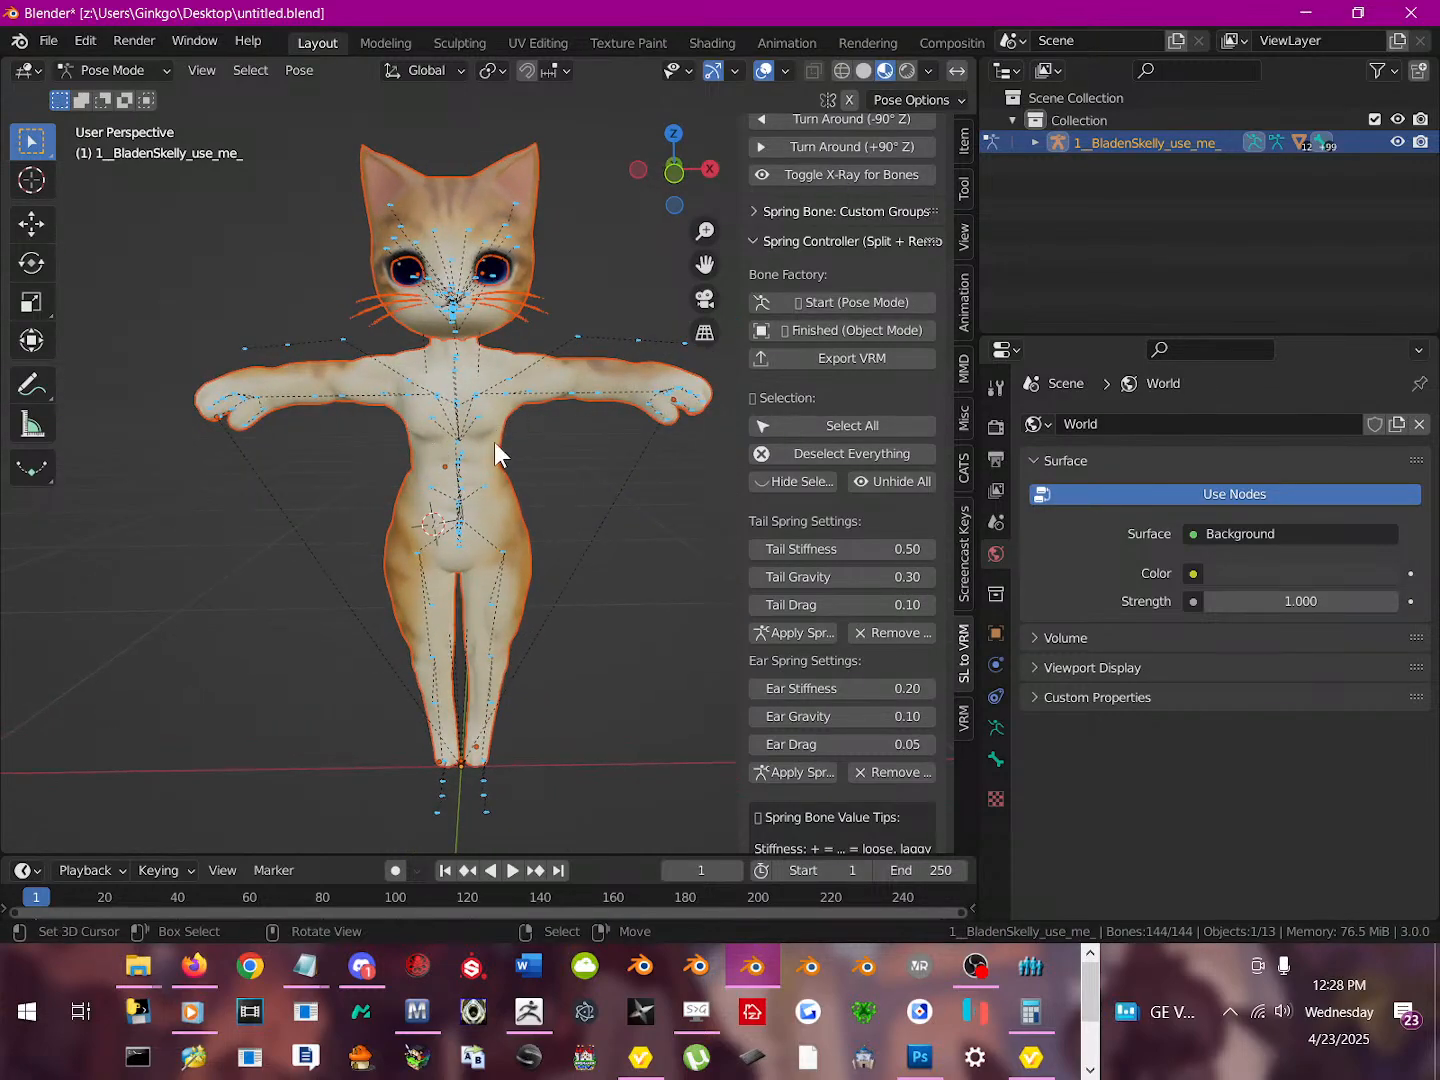
left_click(861, 177)
left_click(861, 177)
middle_click_drag(587, 466, 544, 508)
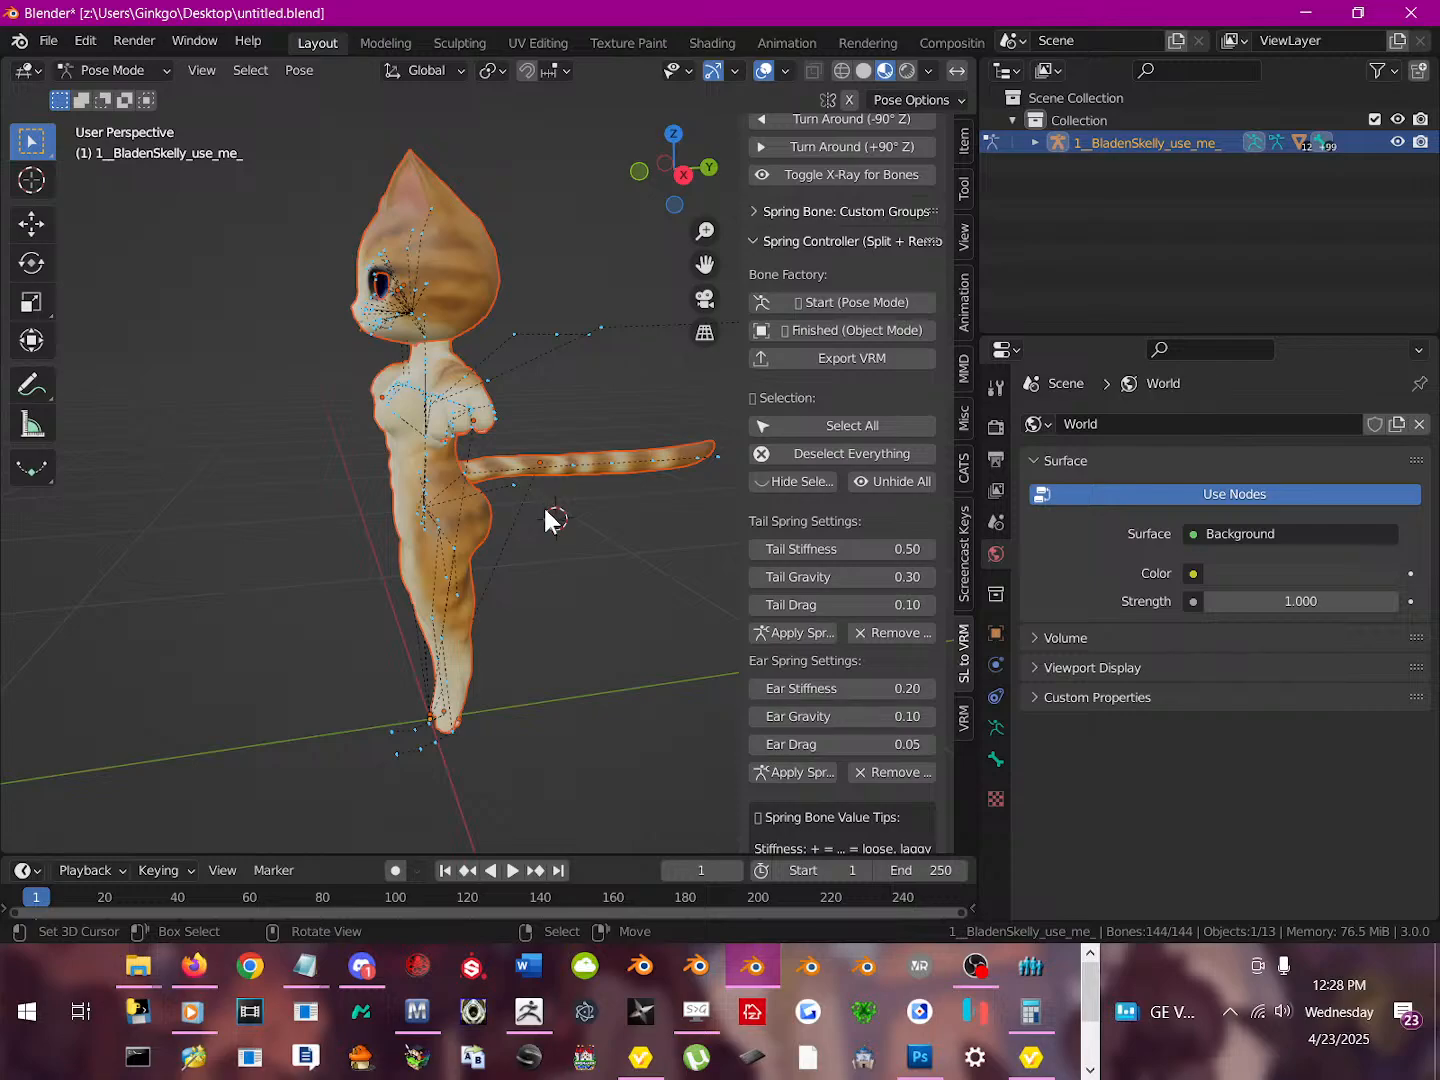
Widen the add-on sidebar until the Spring Bone Value Tips can be read in full
scroll(810, 545, "down", 3)
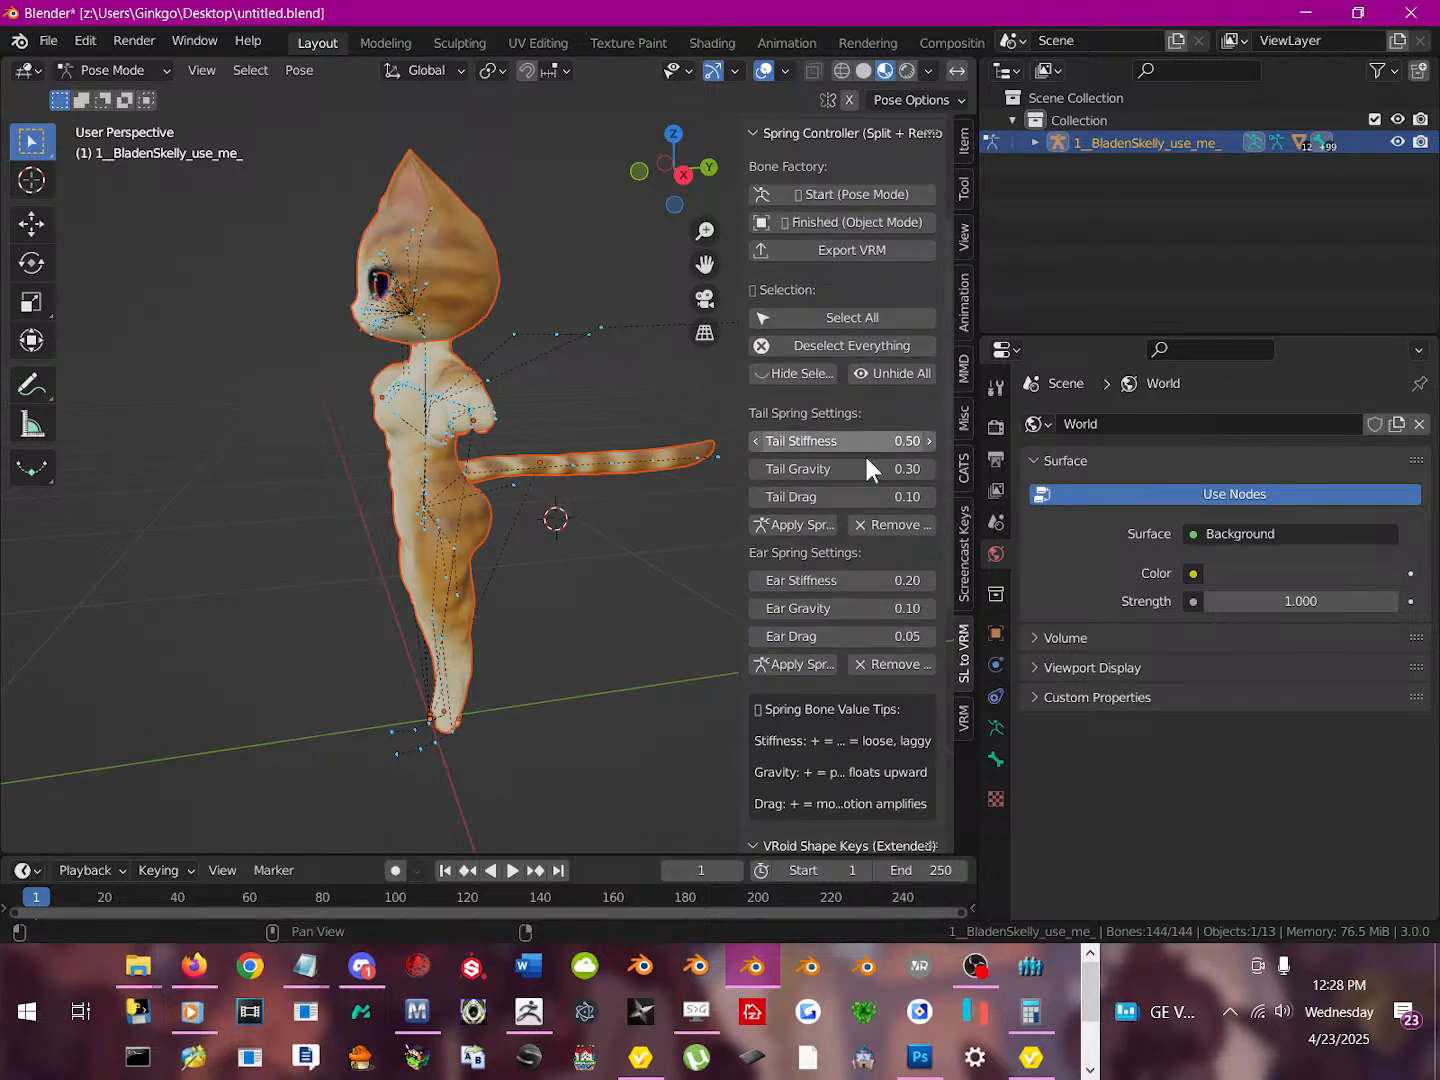
scroll(860, 589, "down", 5)
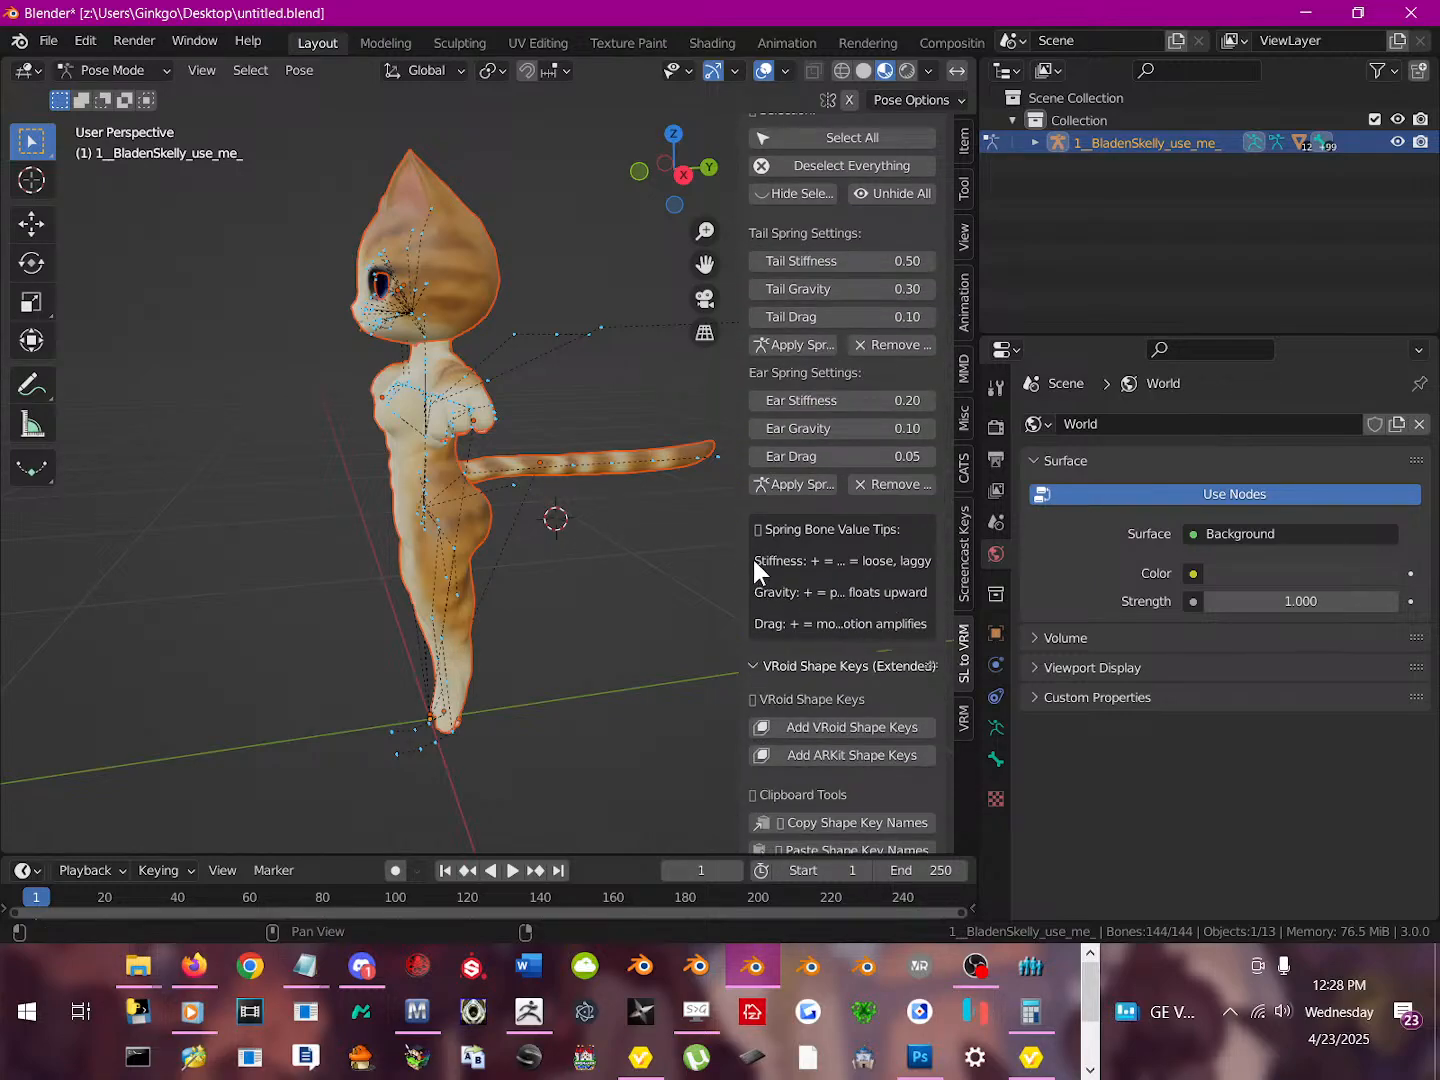
left_click_drag(738, 562, 679, 572)
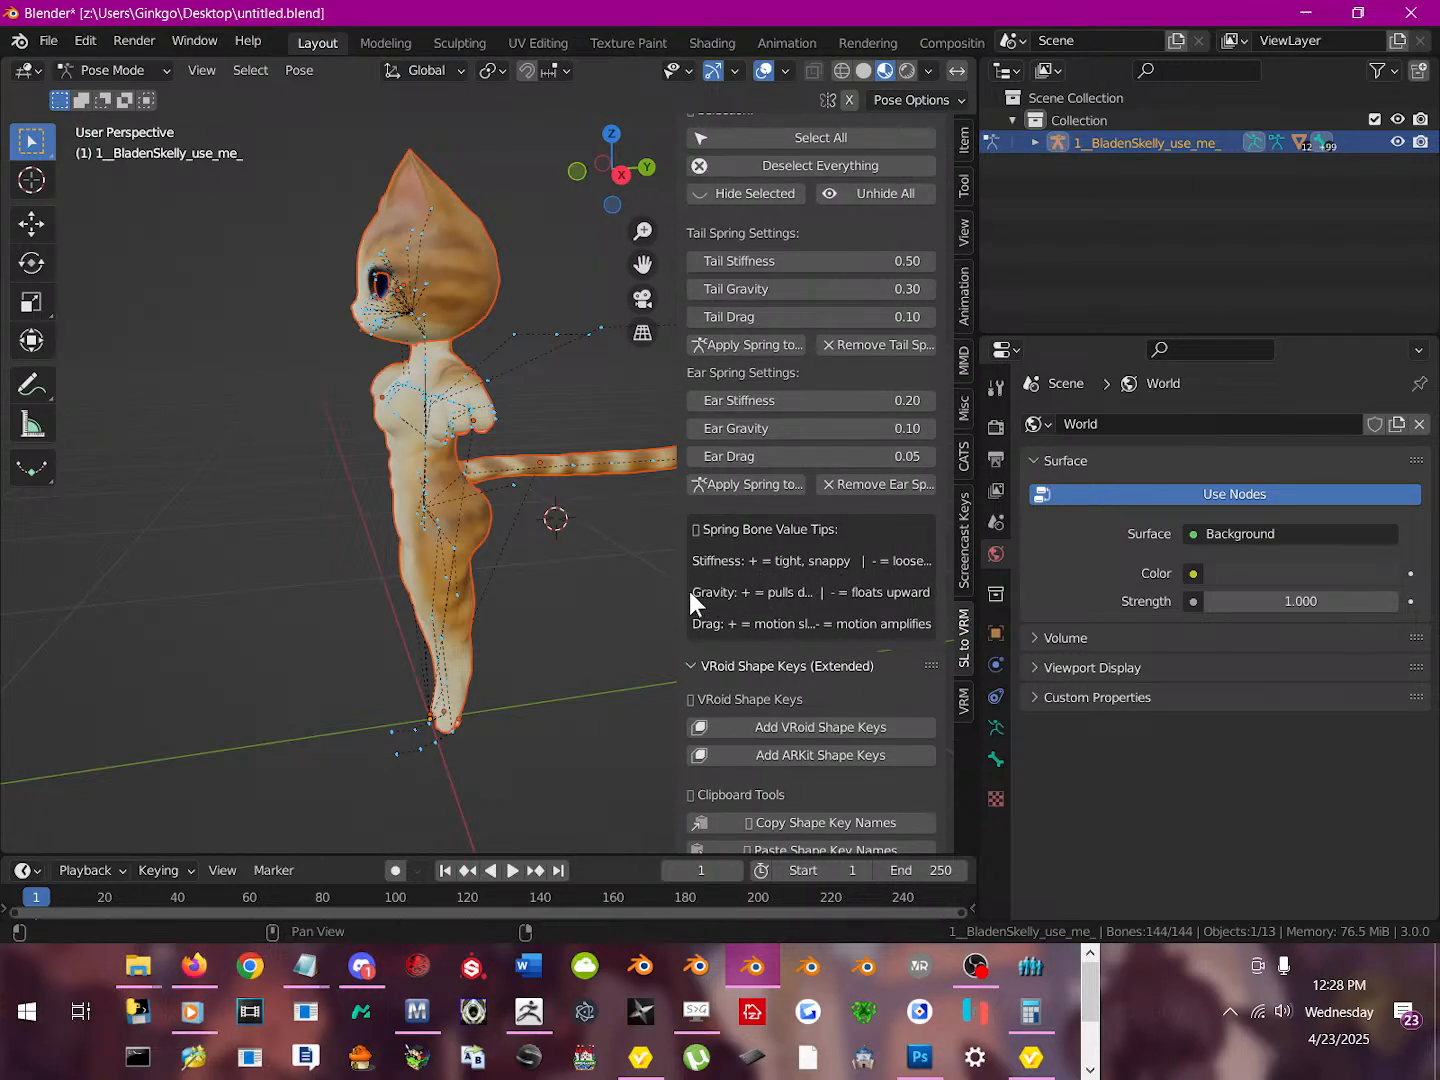
left_click_drag(678, 589, 613, 615)
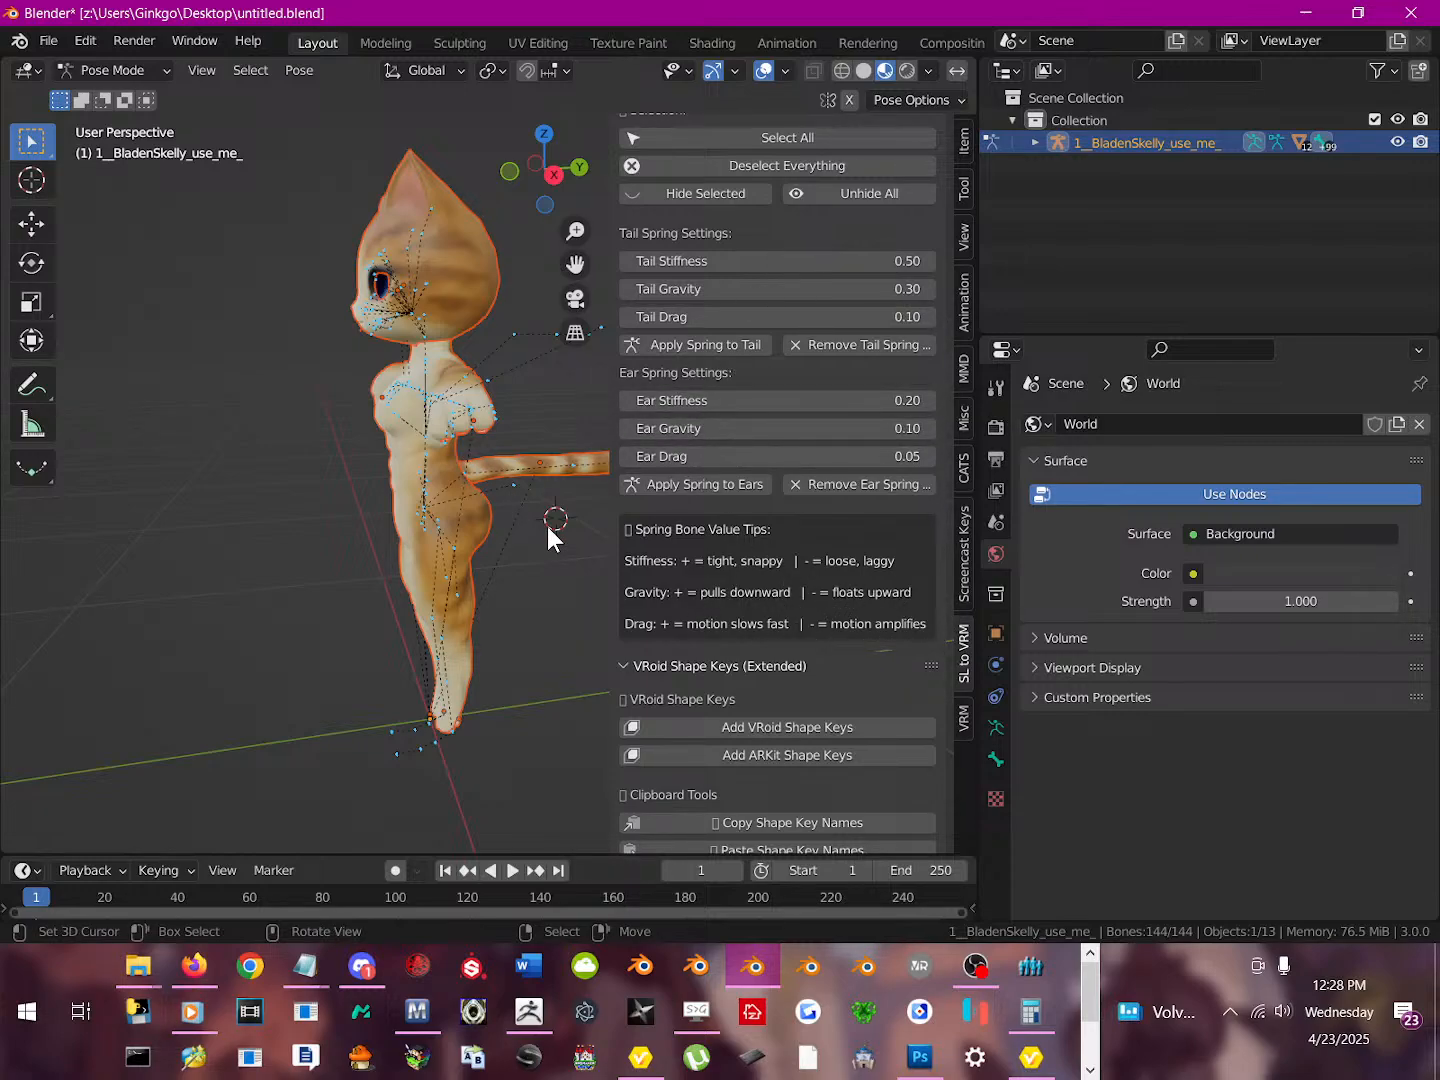
Set Tail Stiffness to 1.22 and apply the spring to the tail
middle_click_drag(548, 528, 465, 548)
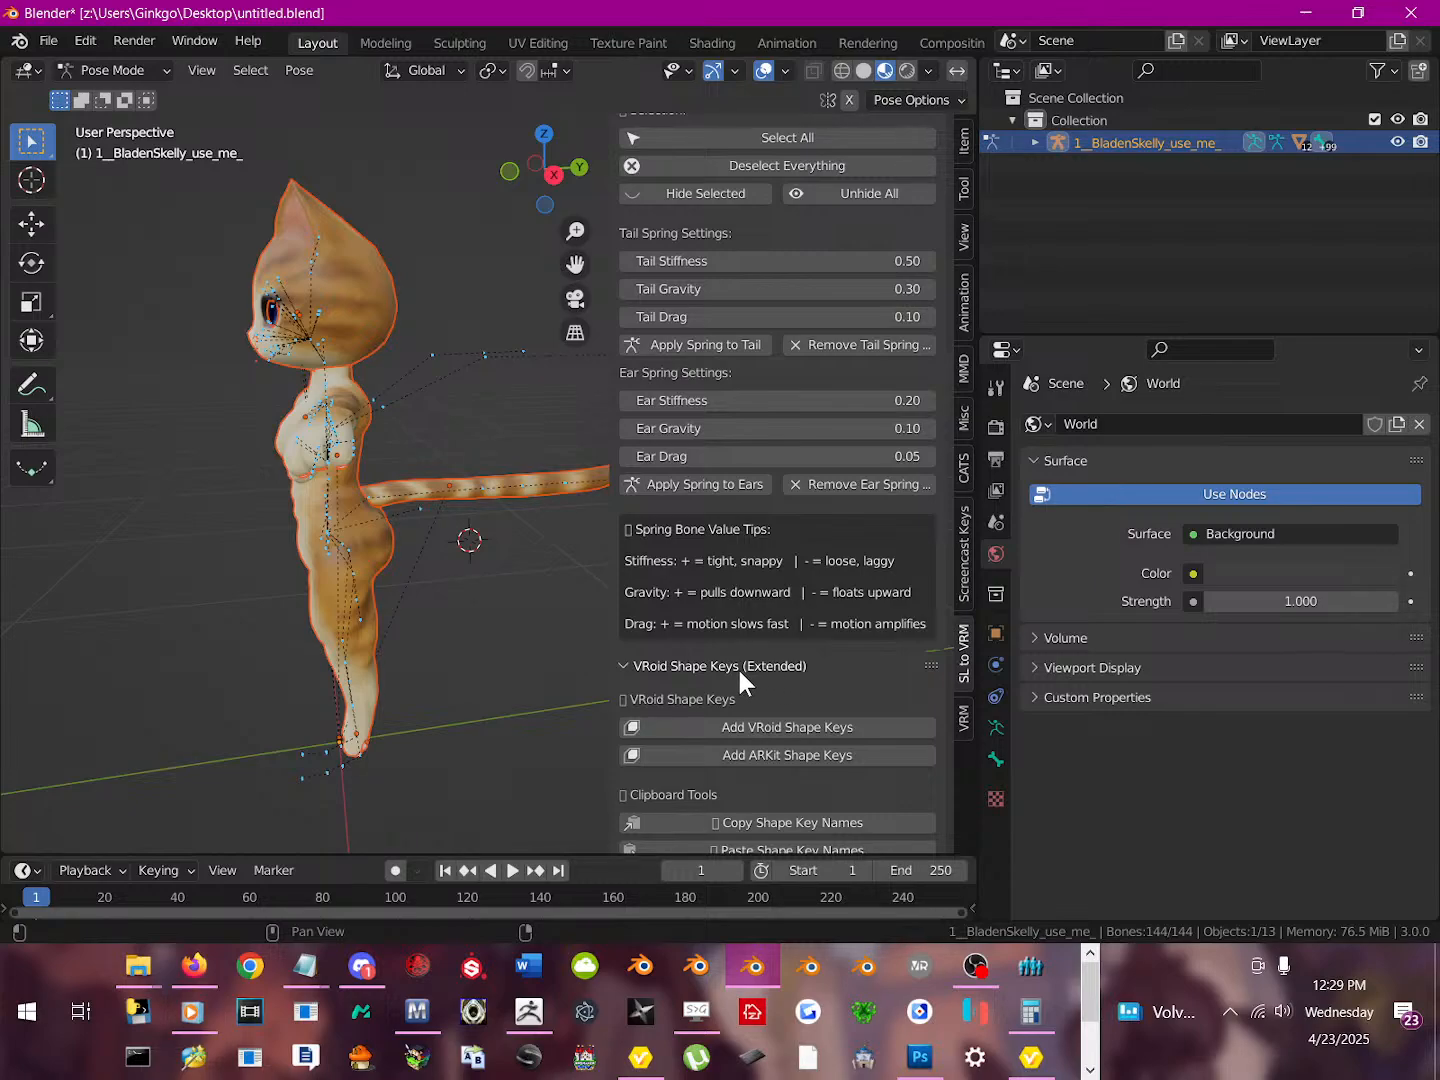
middle_click_drag(444, 441, 433, 470)
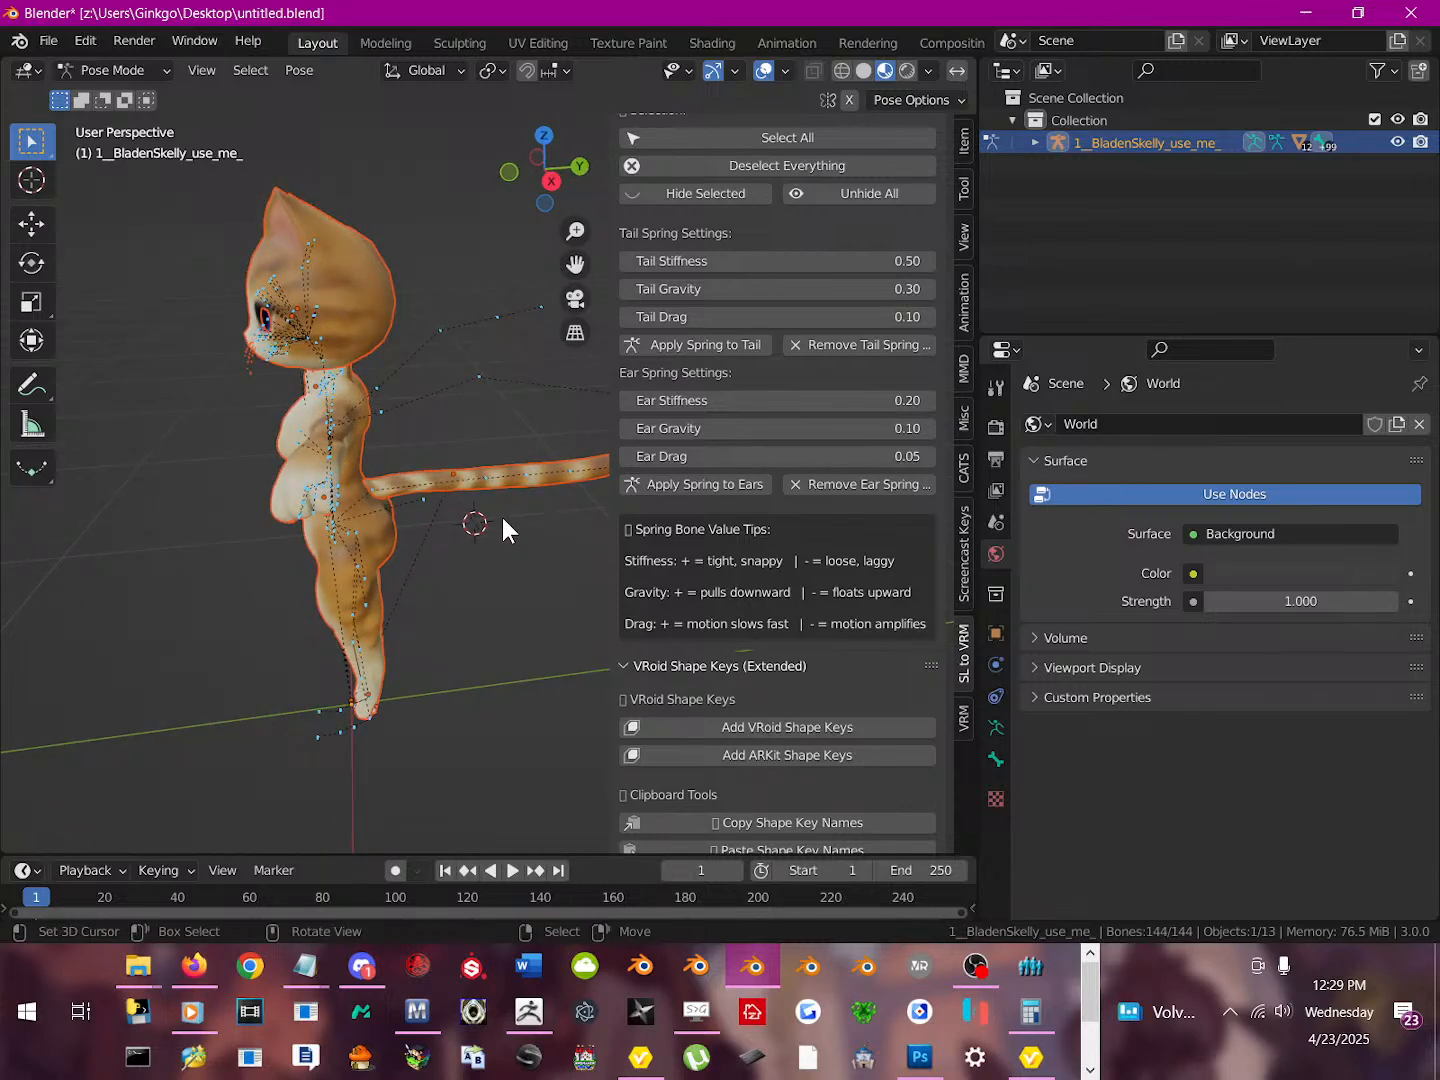
middle_click_drag(502, 518, 414, 524, "shift")
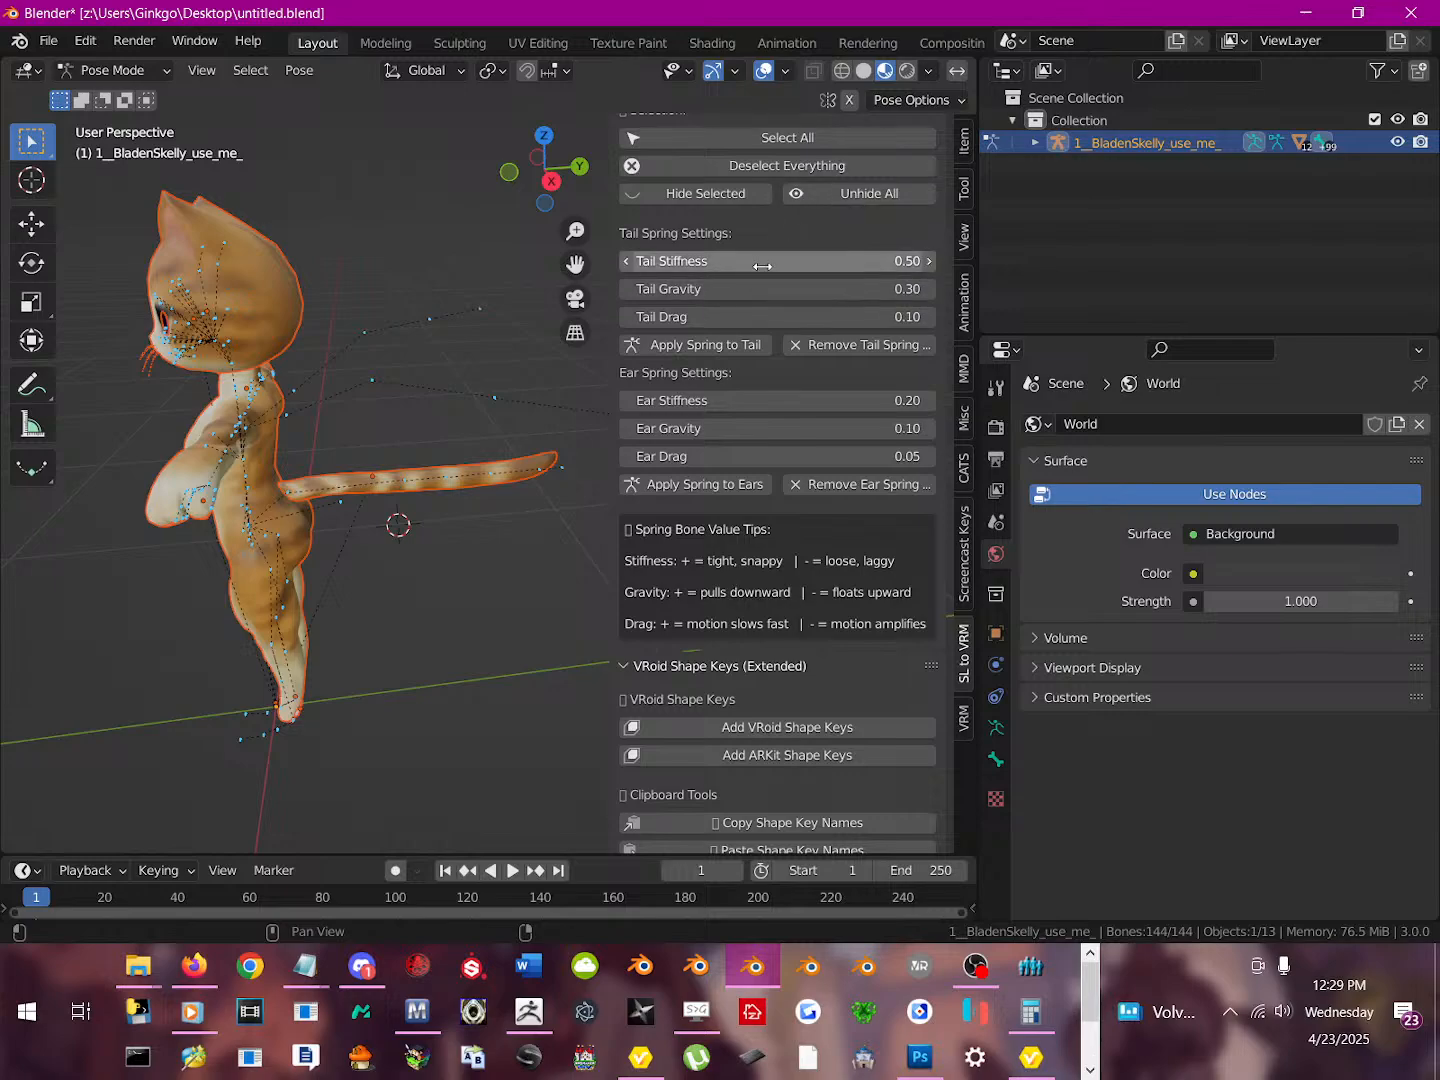
mouse_move(815, 266)
left_mouse_down()
mouse_move(900, 265)
mouse_move(720, 266)
mouse_move(822, 266)
left_mouse_up()
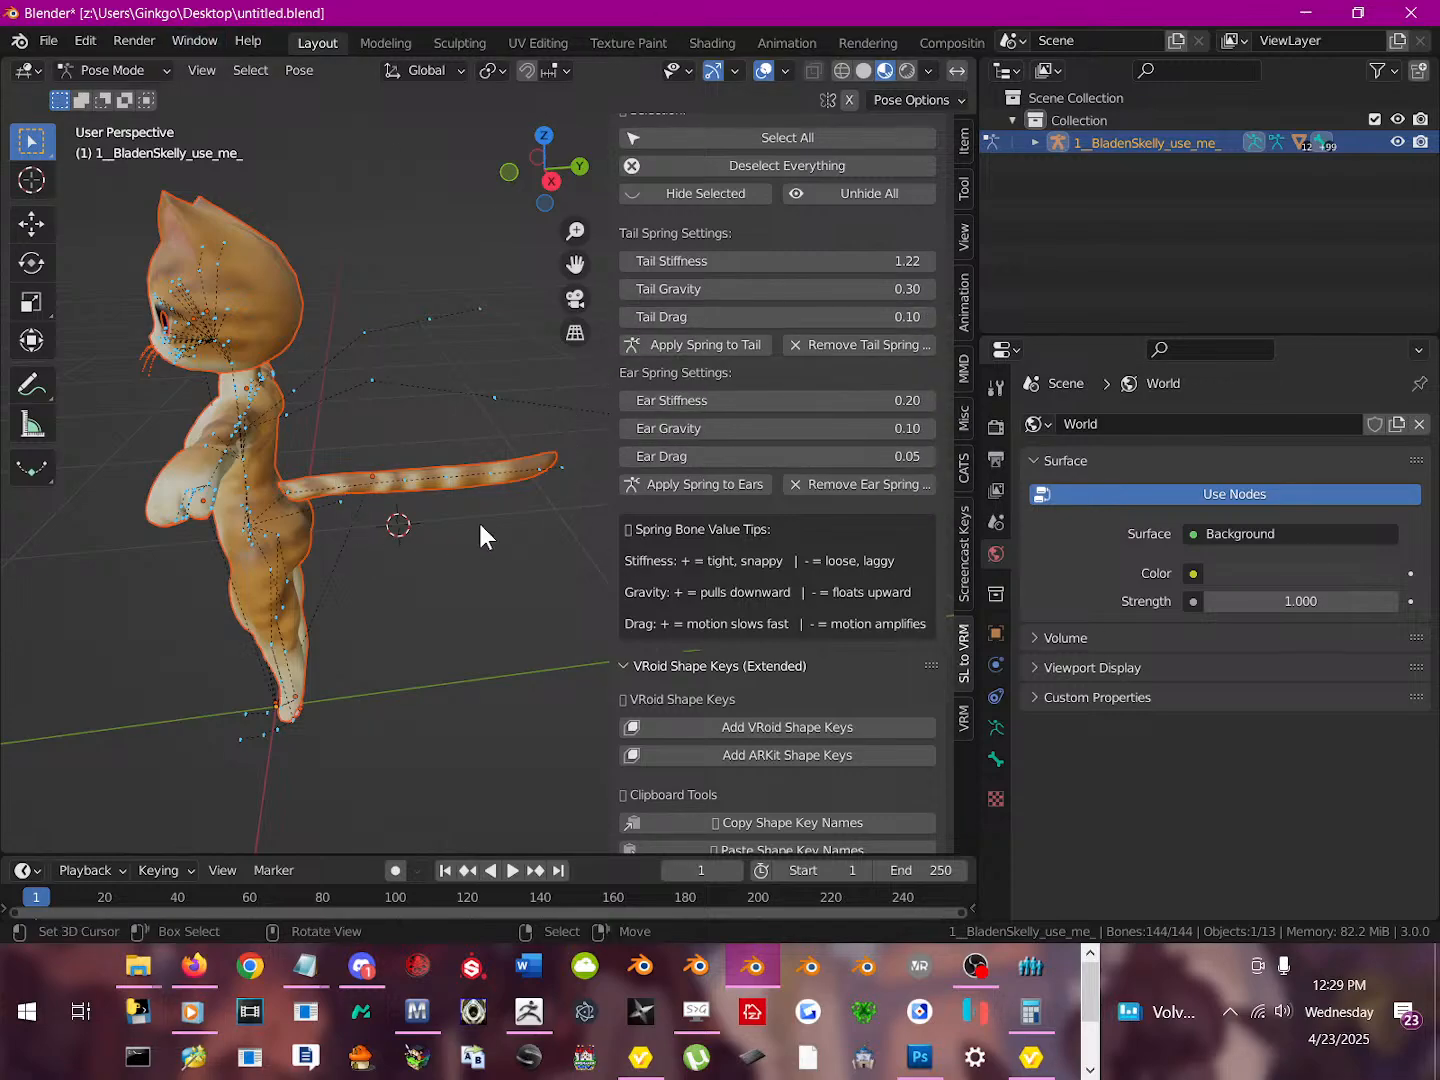
left_click(710, 346)
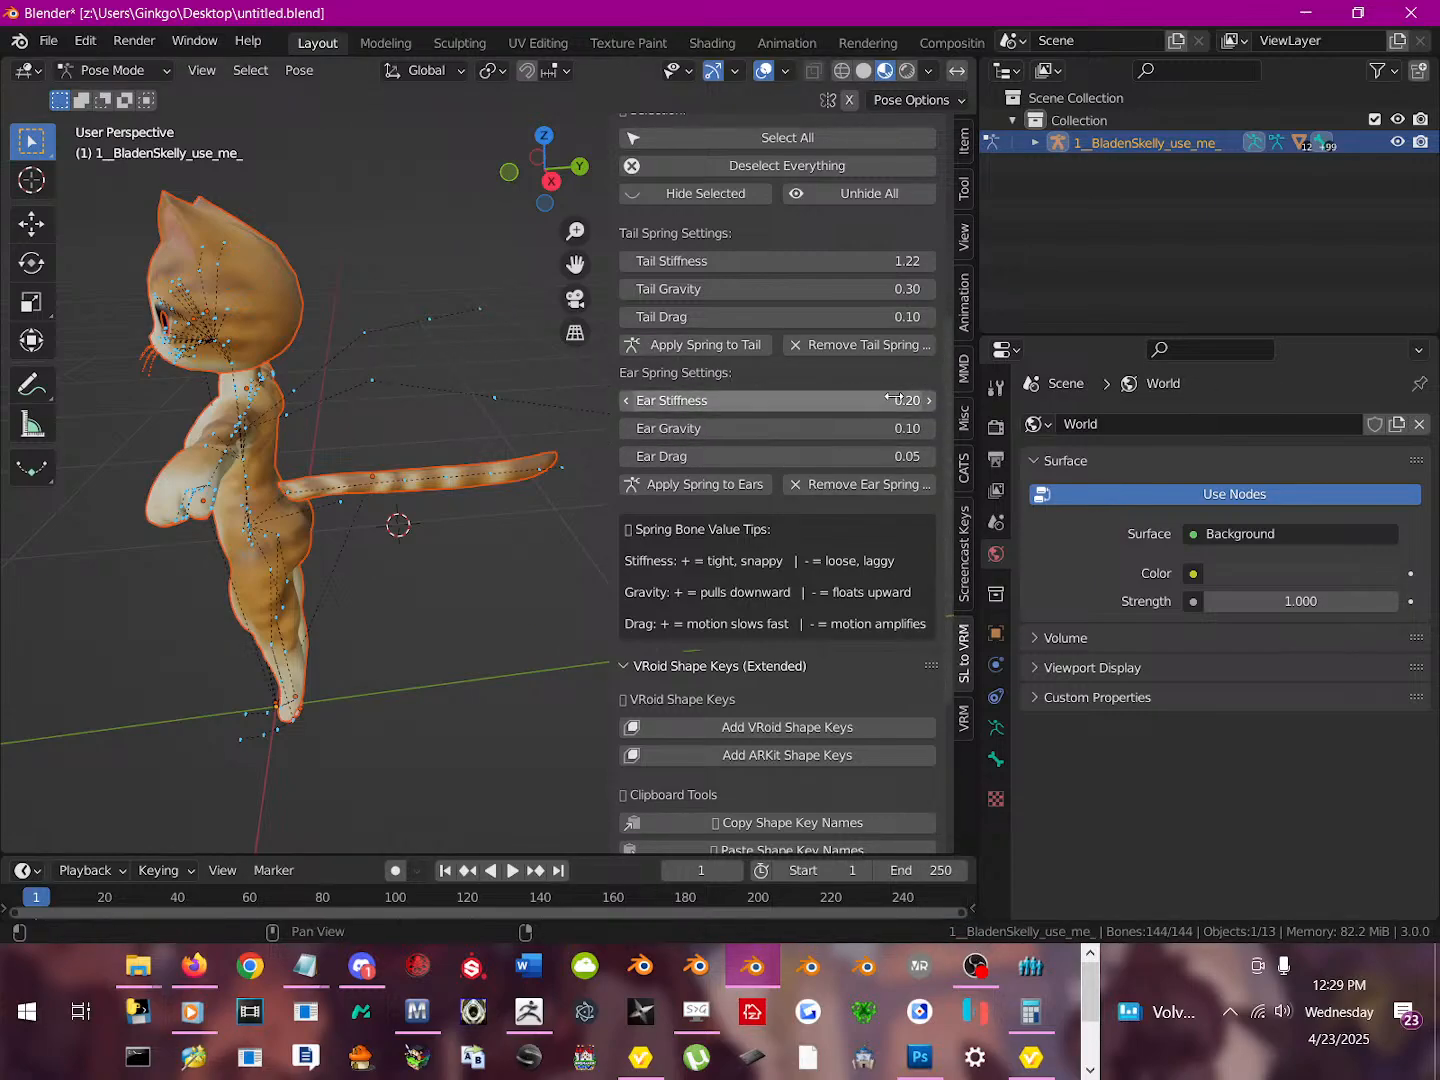
Apply the spring to the ears, updating it with Ear Stiffness set to 1.34
left_click(736, 481)
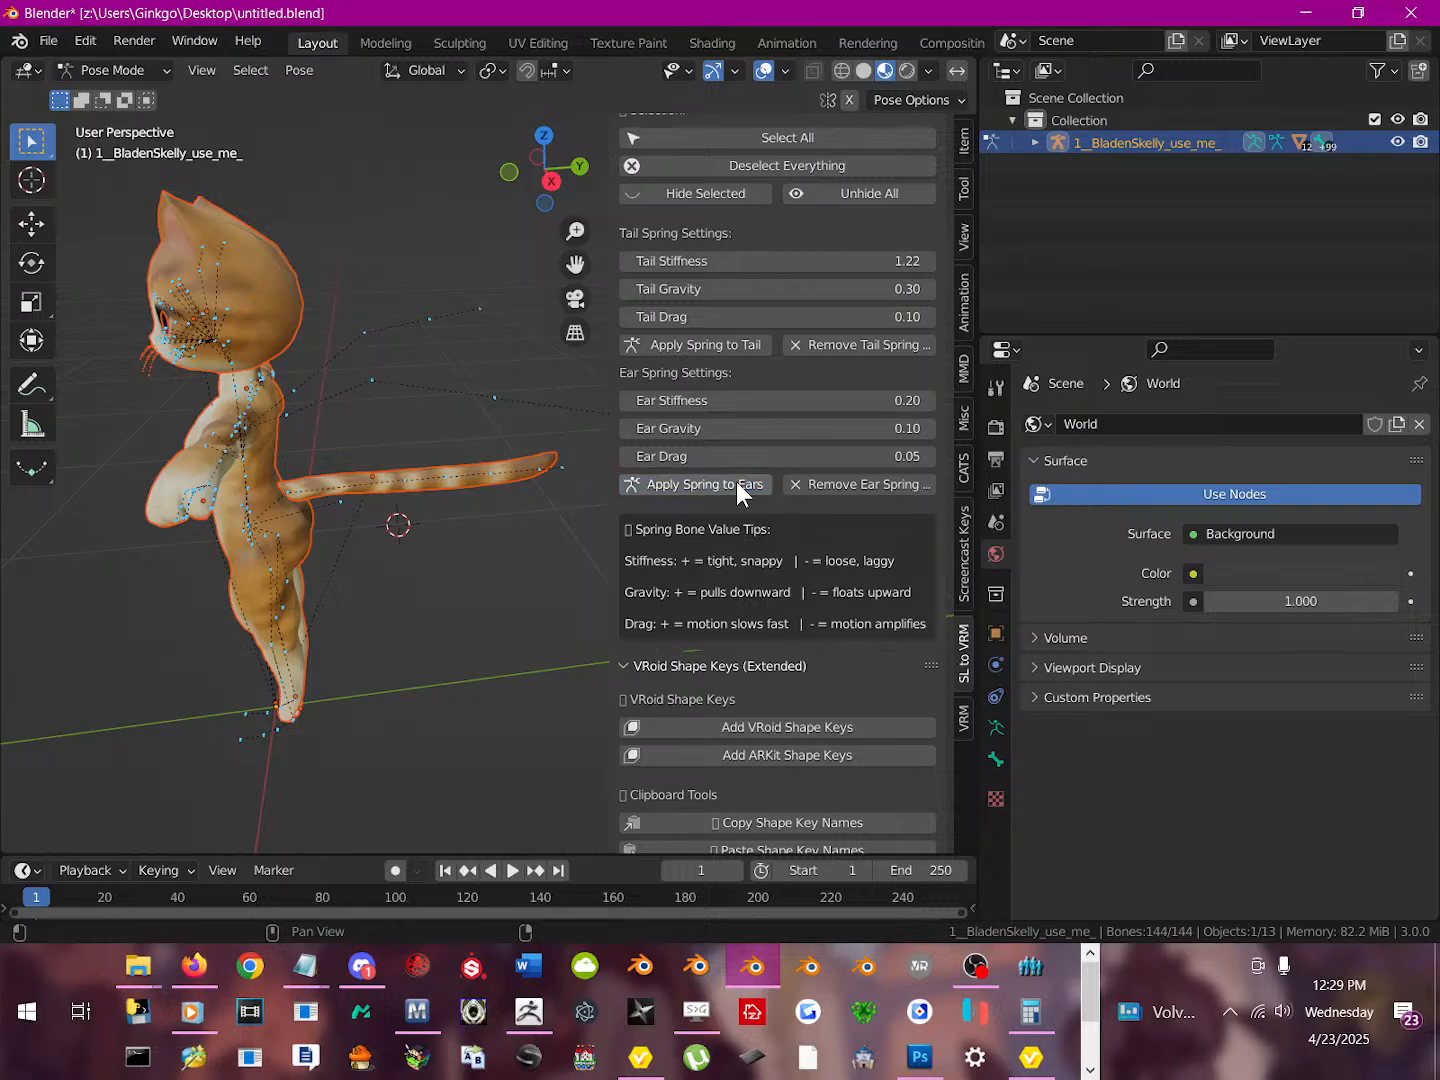
middle_click_drag(374, 516, 369, 478)
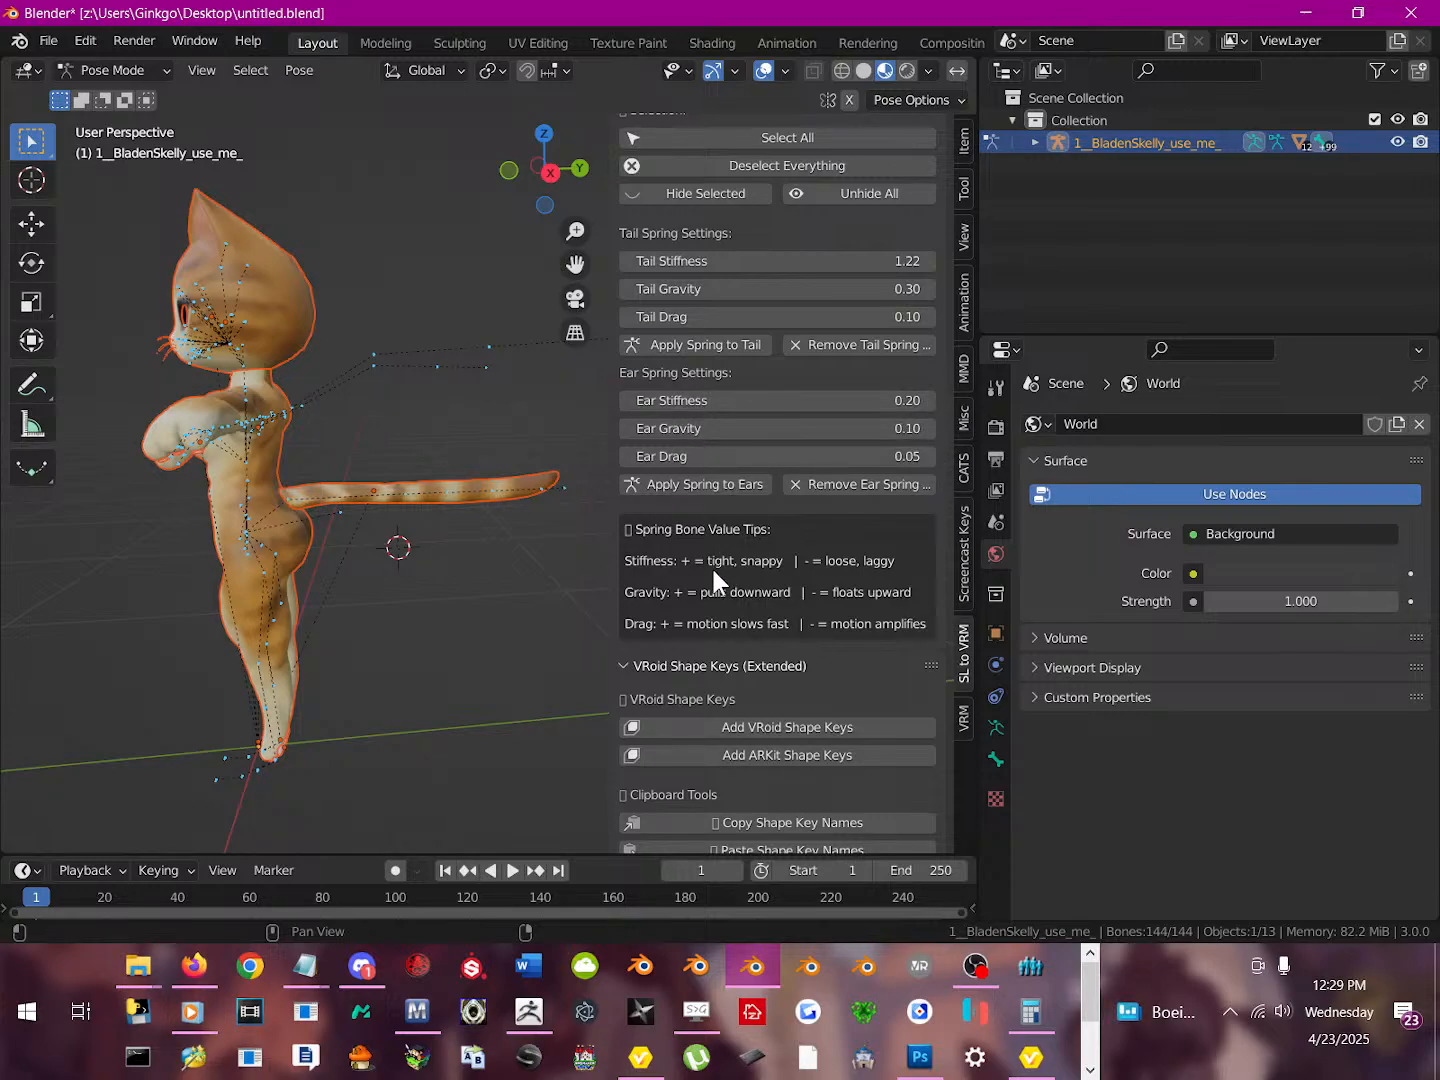
left_click_drag(725, 400, 800, 401)
left_click(697, 485)
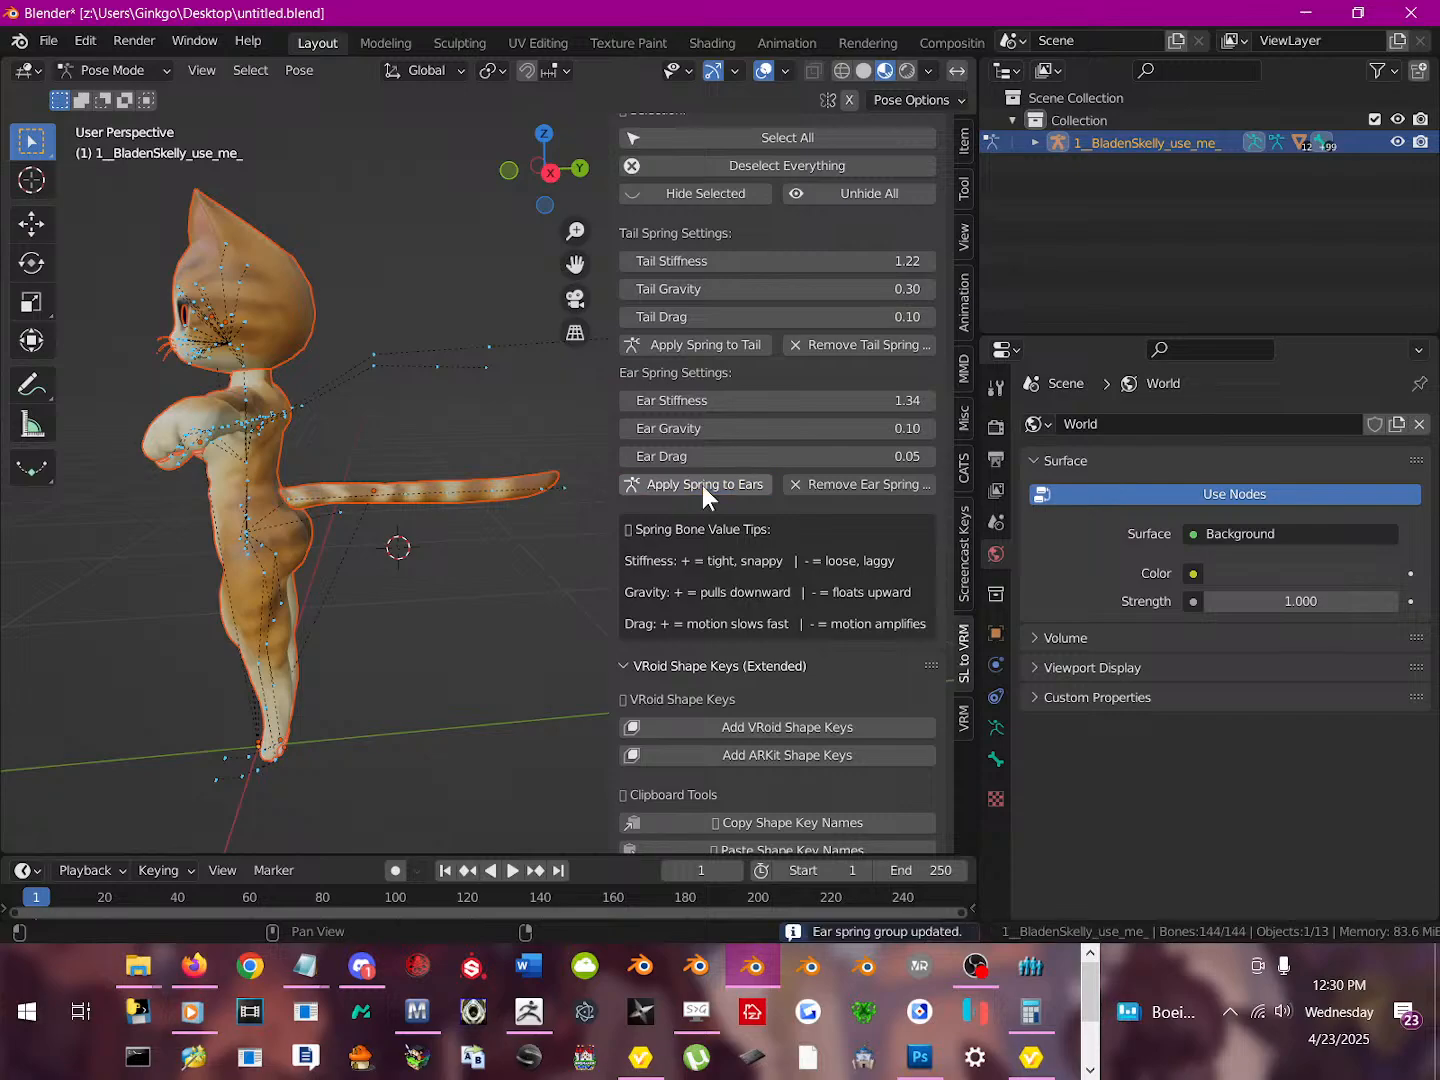
Remove the ear spring group
left_click(852, 484)
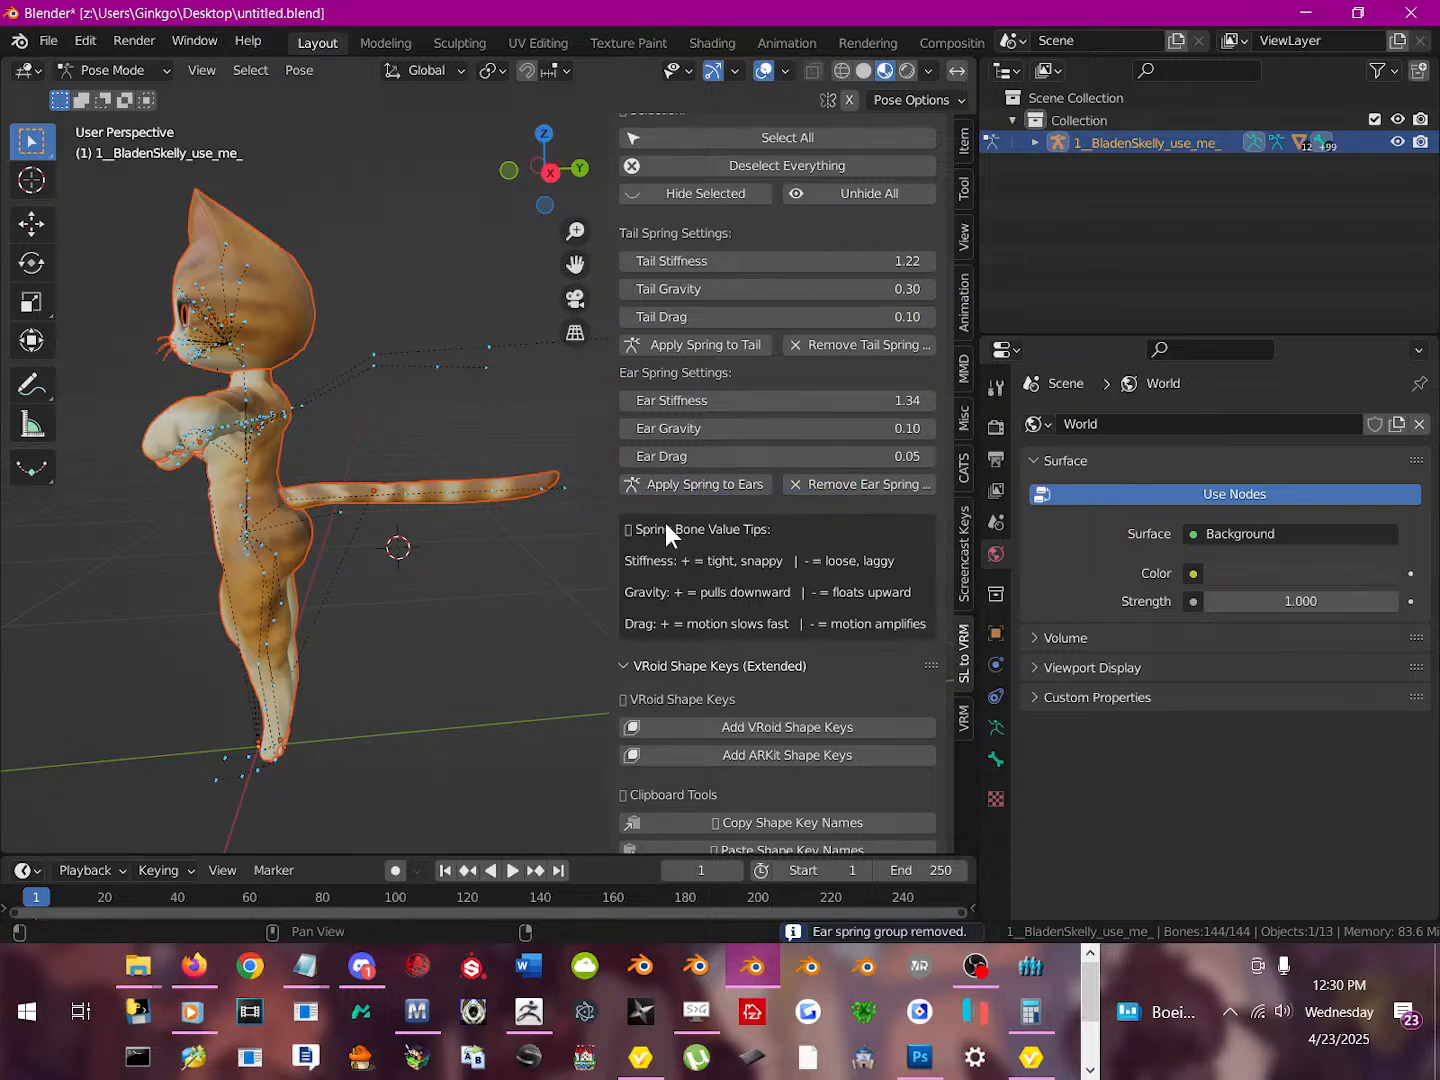
middle_click_drag(355, 499, 737, 504)
Return the armature to Object Mode and select the cat's head mesh for the VRoid Shape Keys tools
scroll(745, 501, "down", 5)
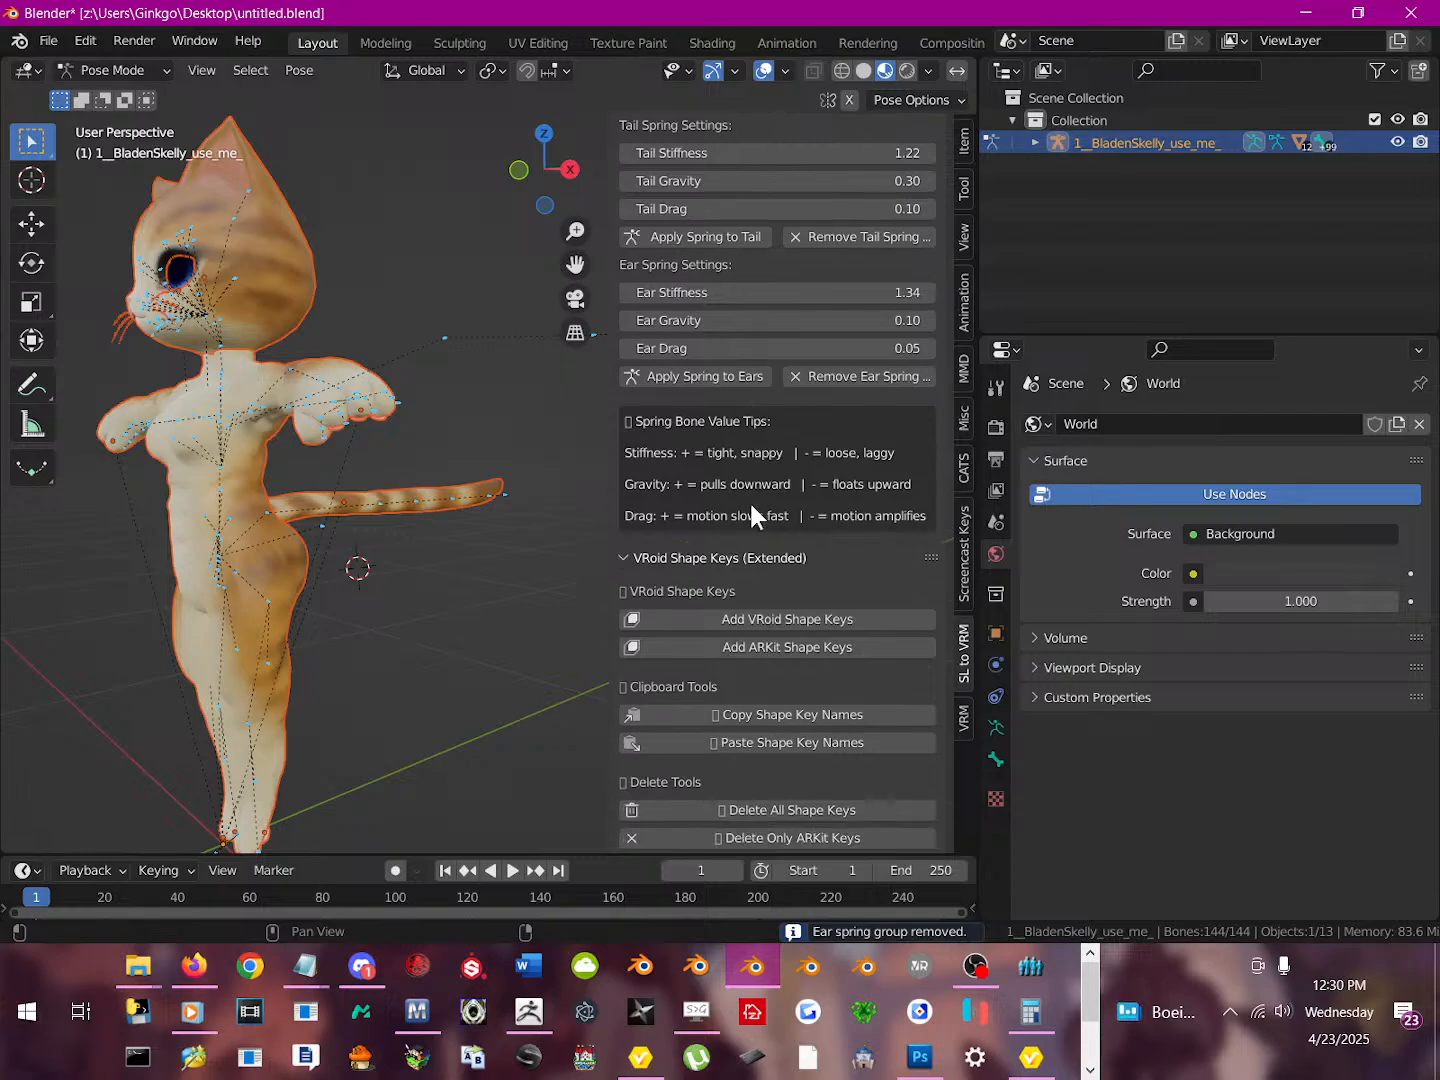
scroll(865, 510, "down", 2)
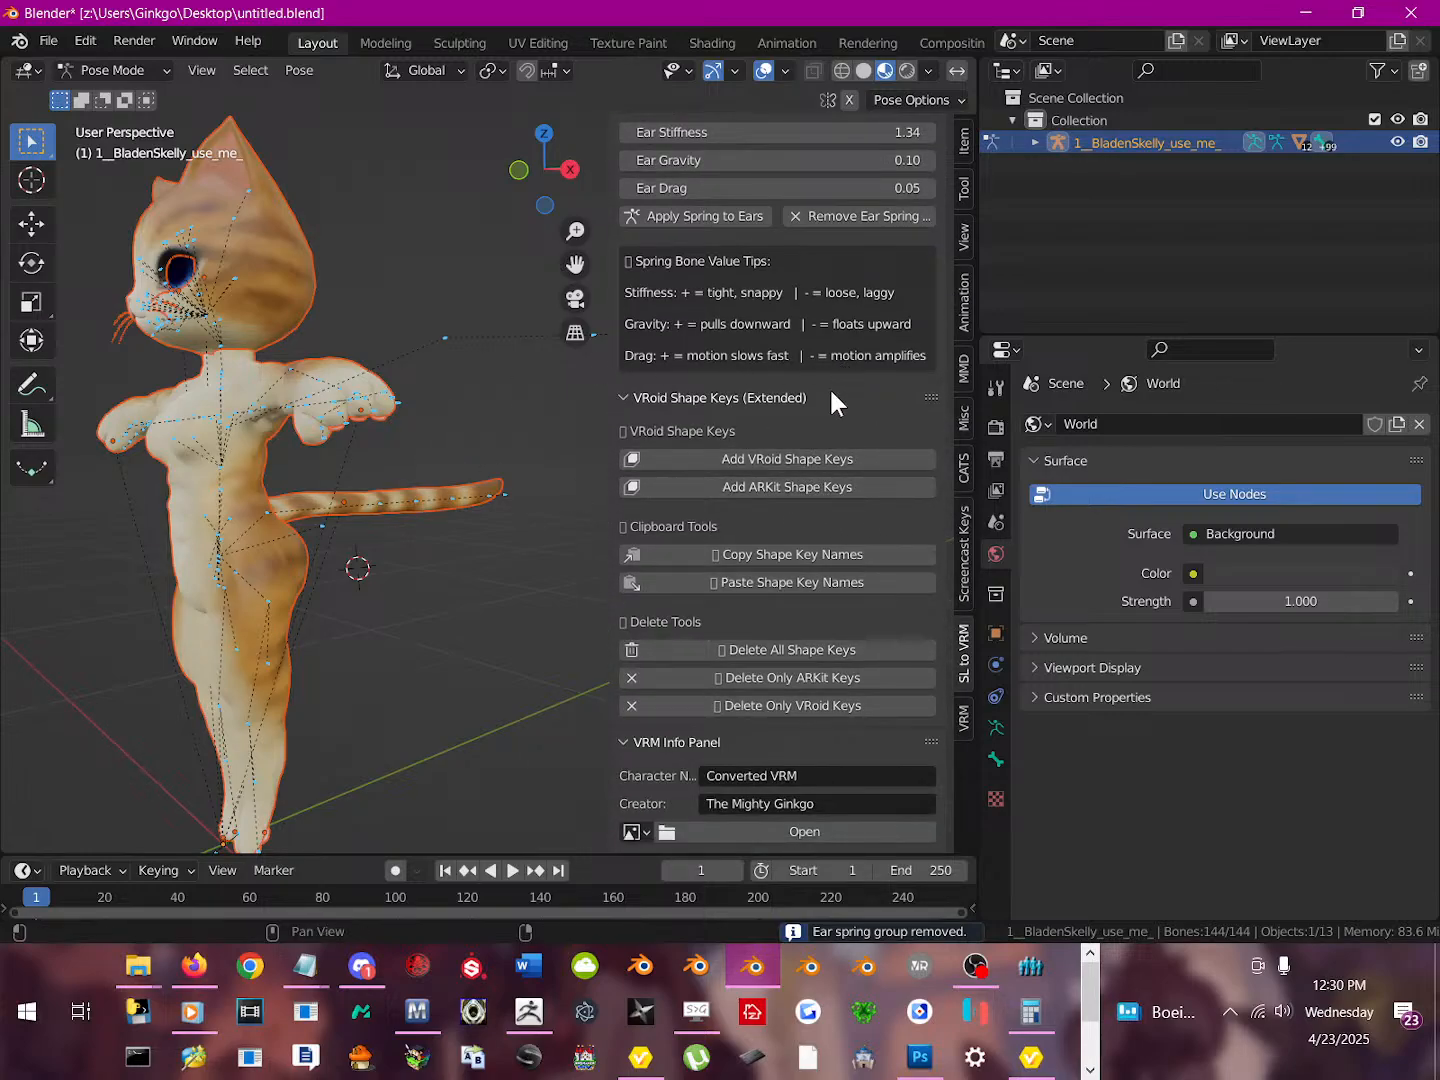
middle_click_drag(215, 321, 351, 353)
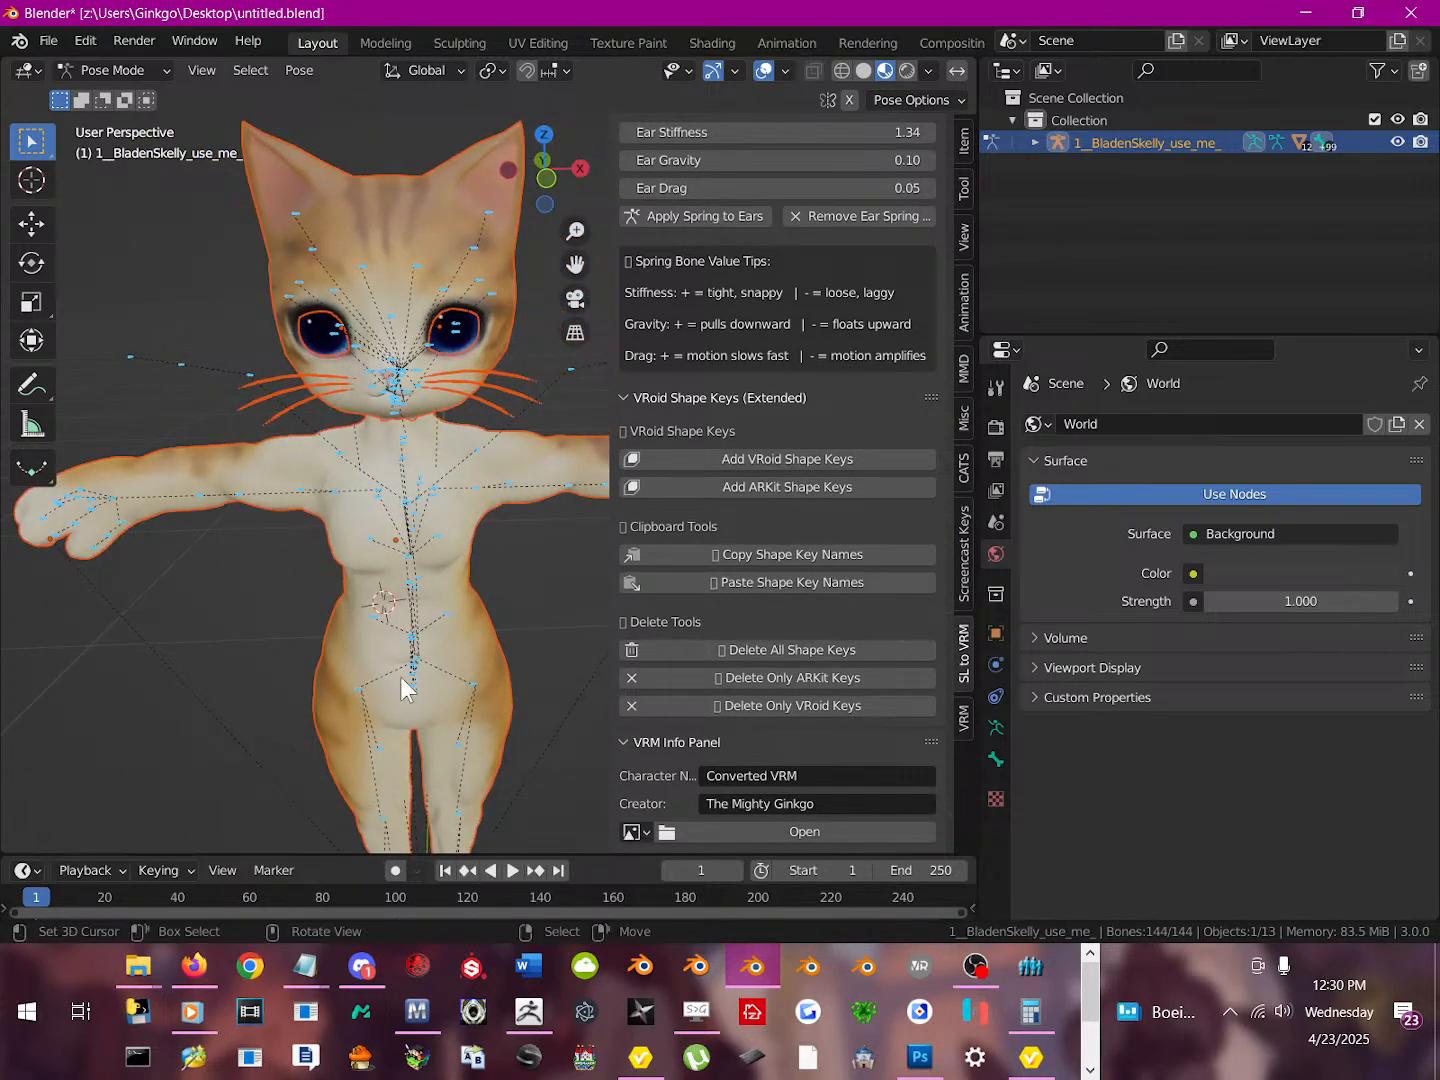
middle_click_drag(437, 447, 407, 489, "shift")
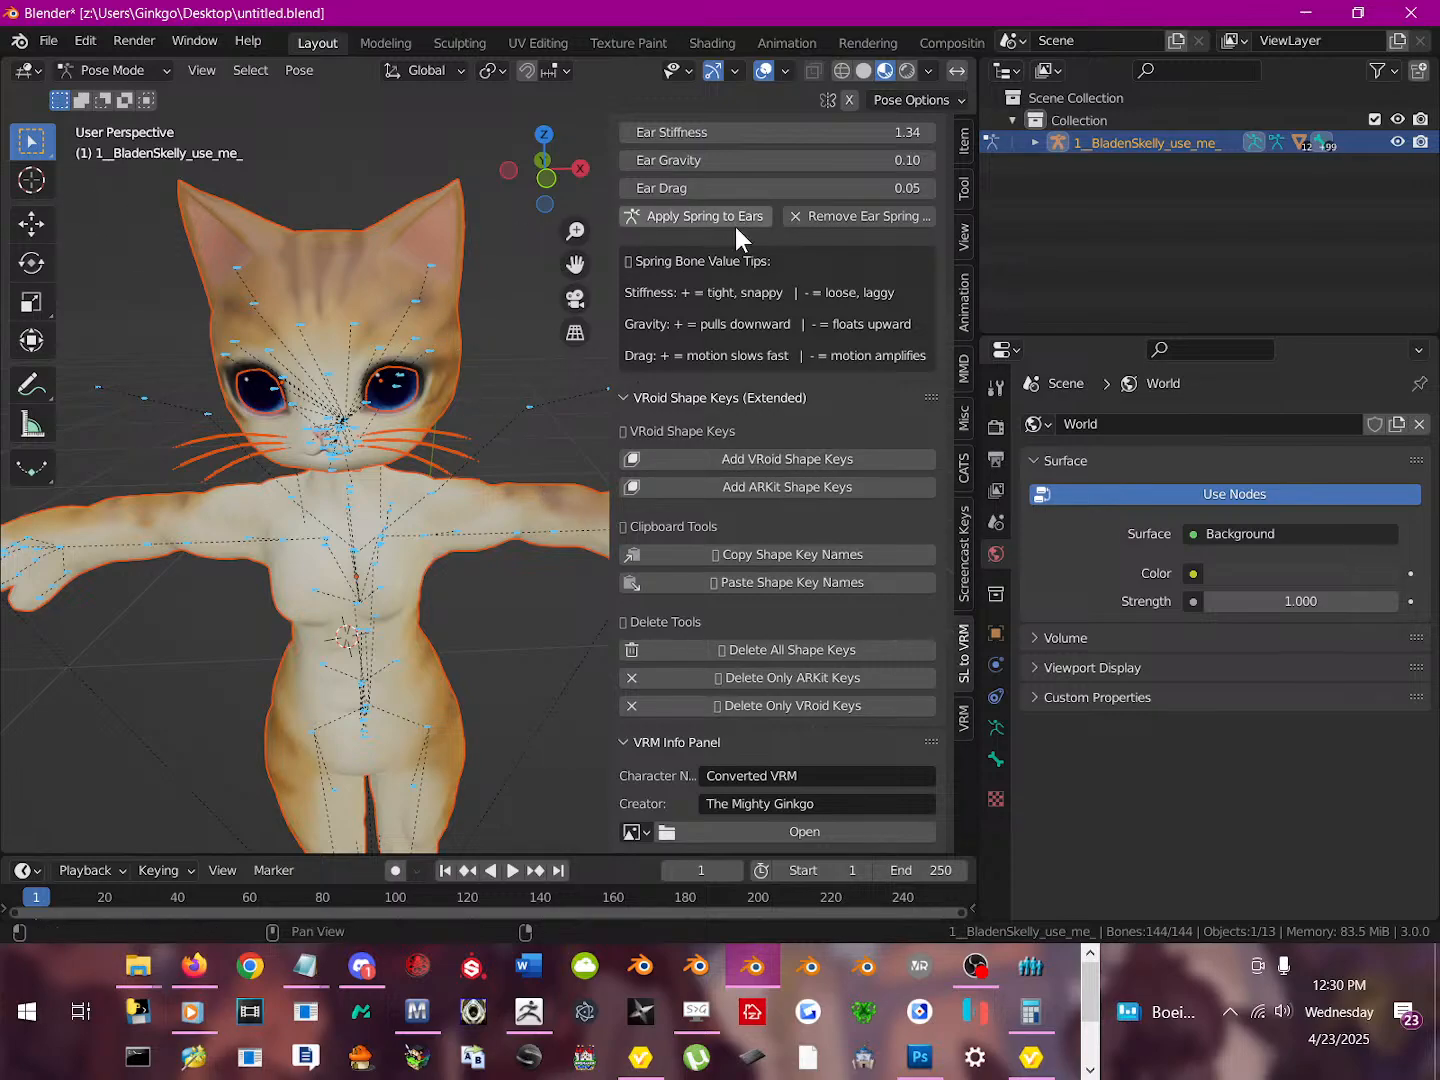
scroll(737, 215, "up", 4)
left_click(100, 70)
left_click(122, 94)
left_click(299, 235)
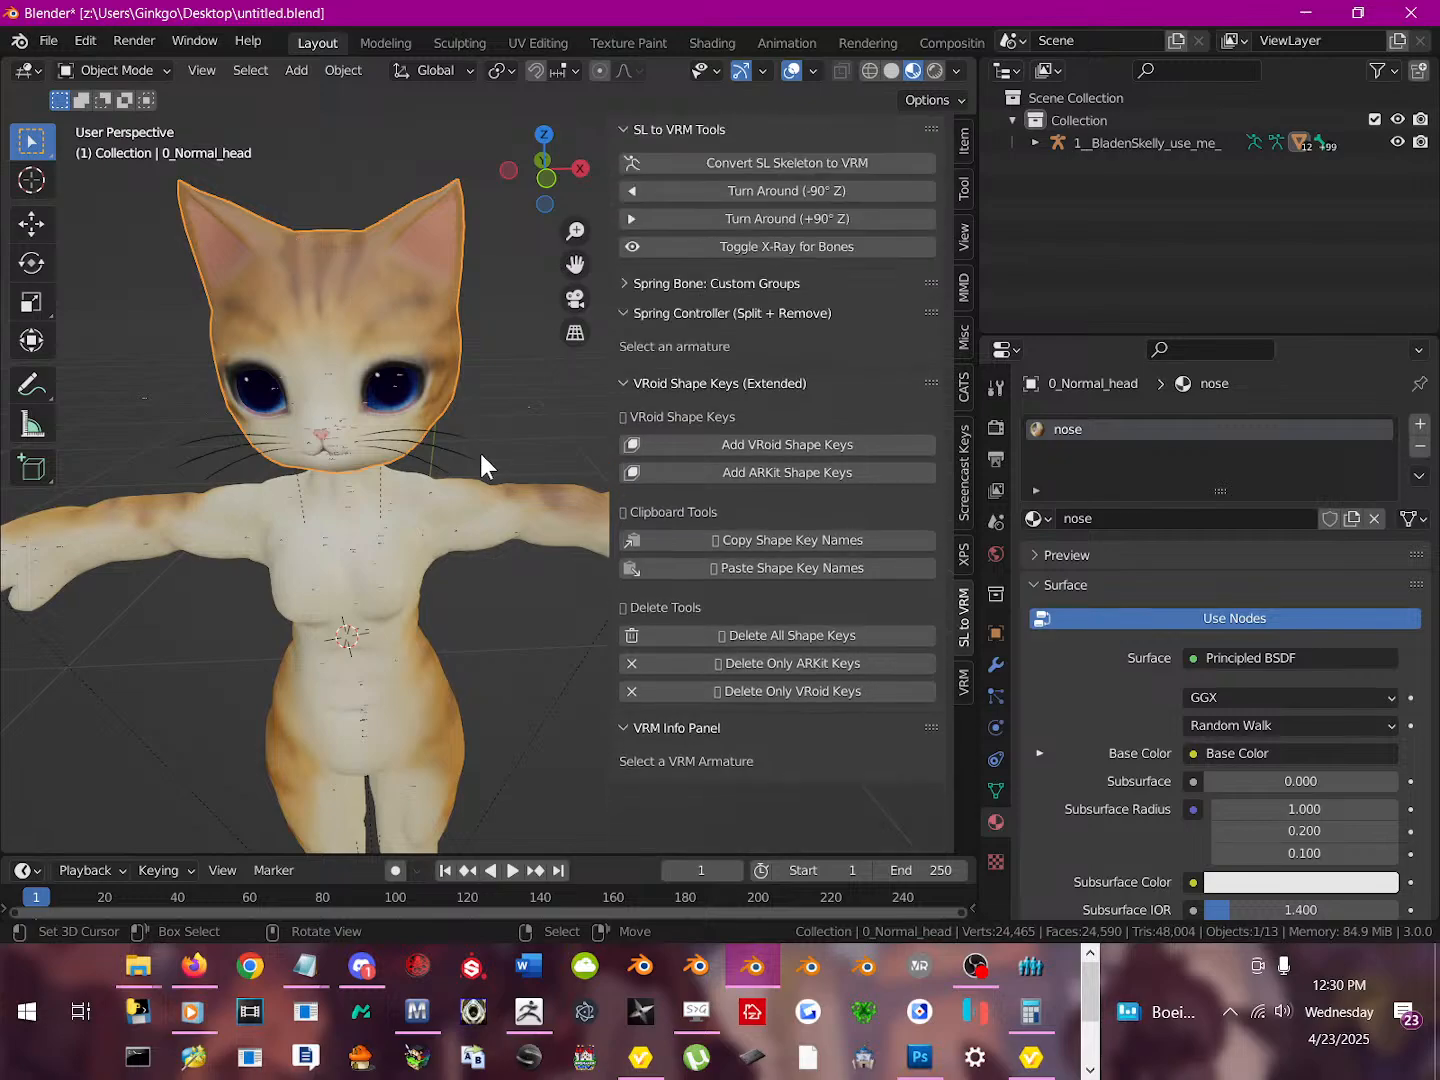
middle_click_drag(285, 491, 306, 391, "shift")
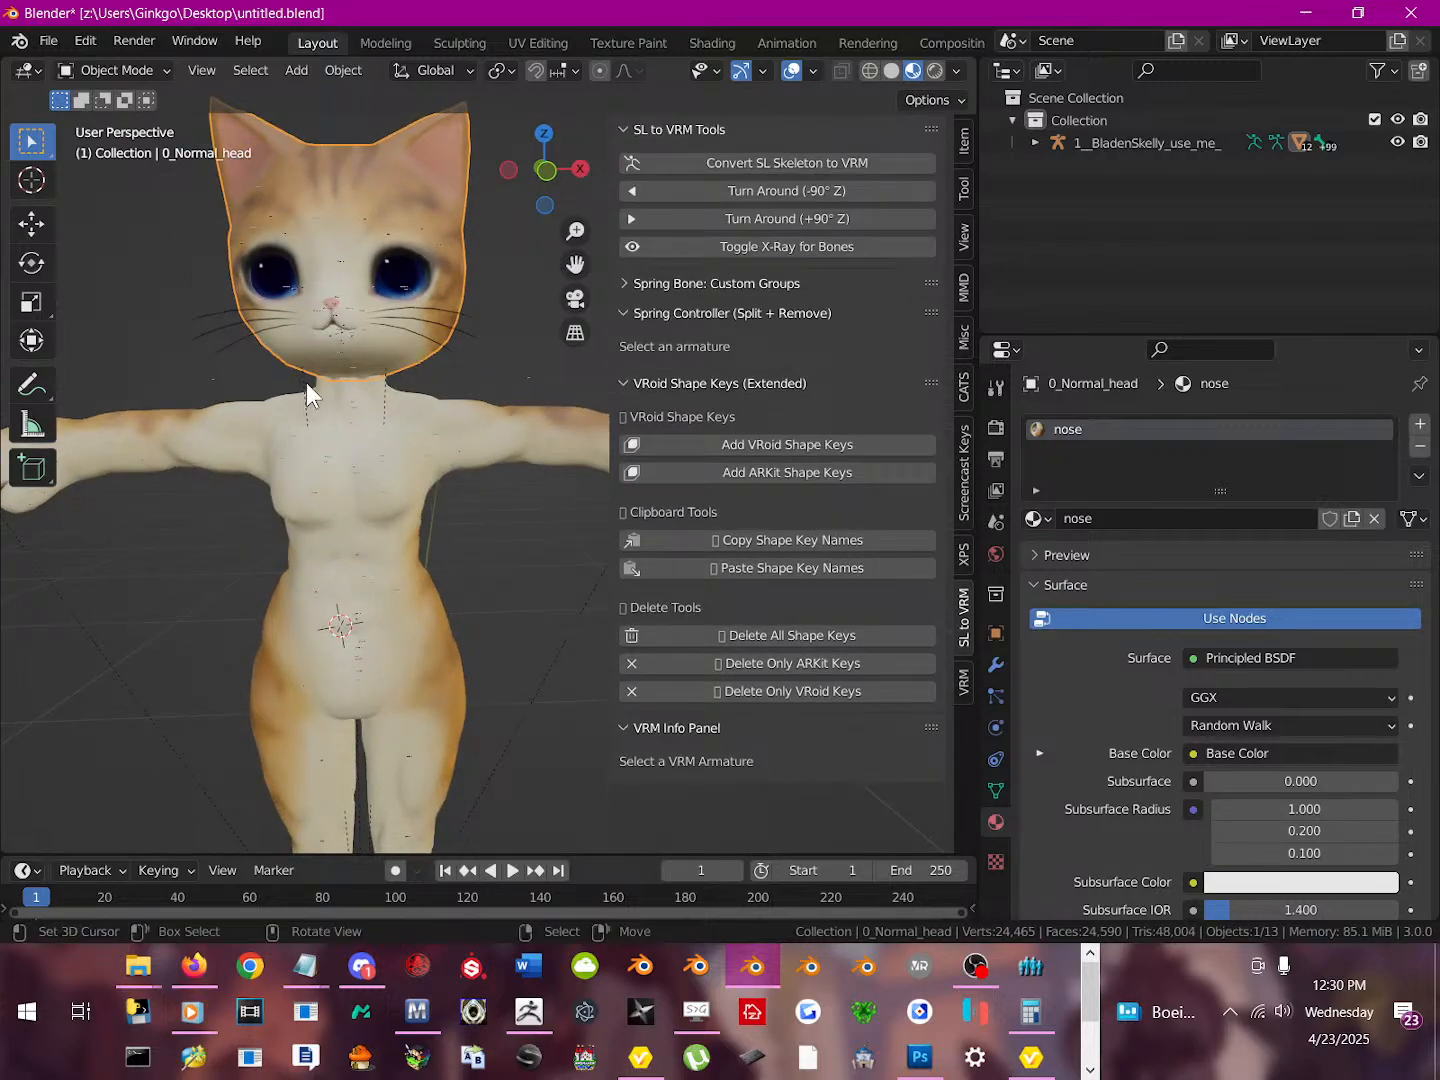
Add the VRoid shape keys to the cat's head mesh and show its mesh data properties
middle_click_drag(362, 311, 374, 390, "shift")
scroll(365, 466, "up", 2)
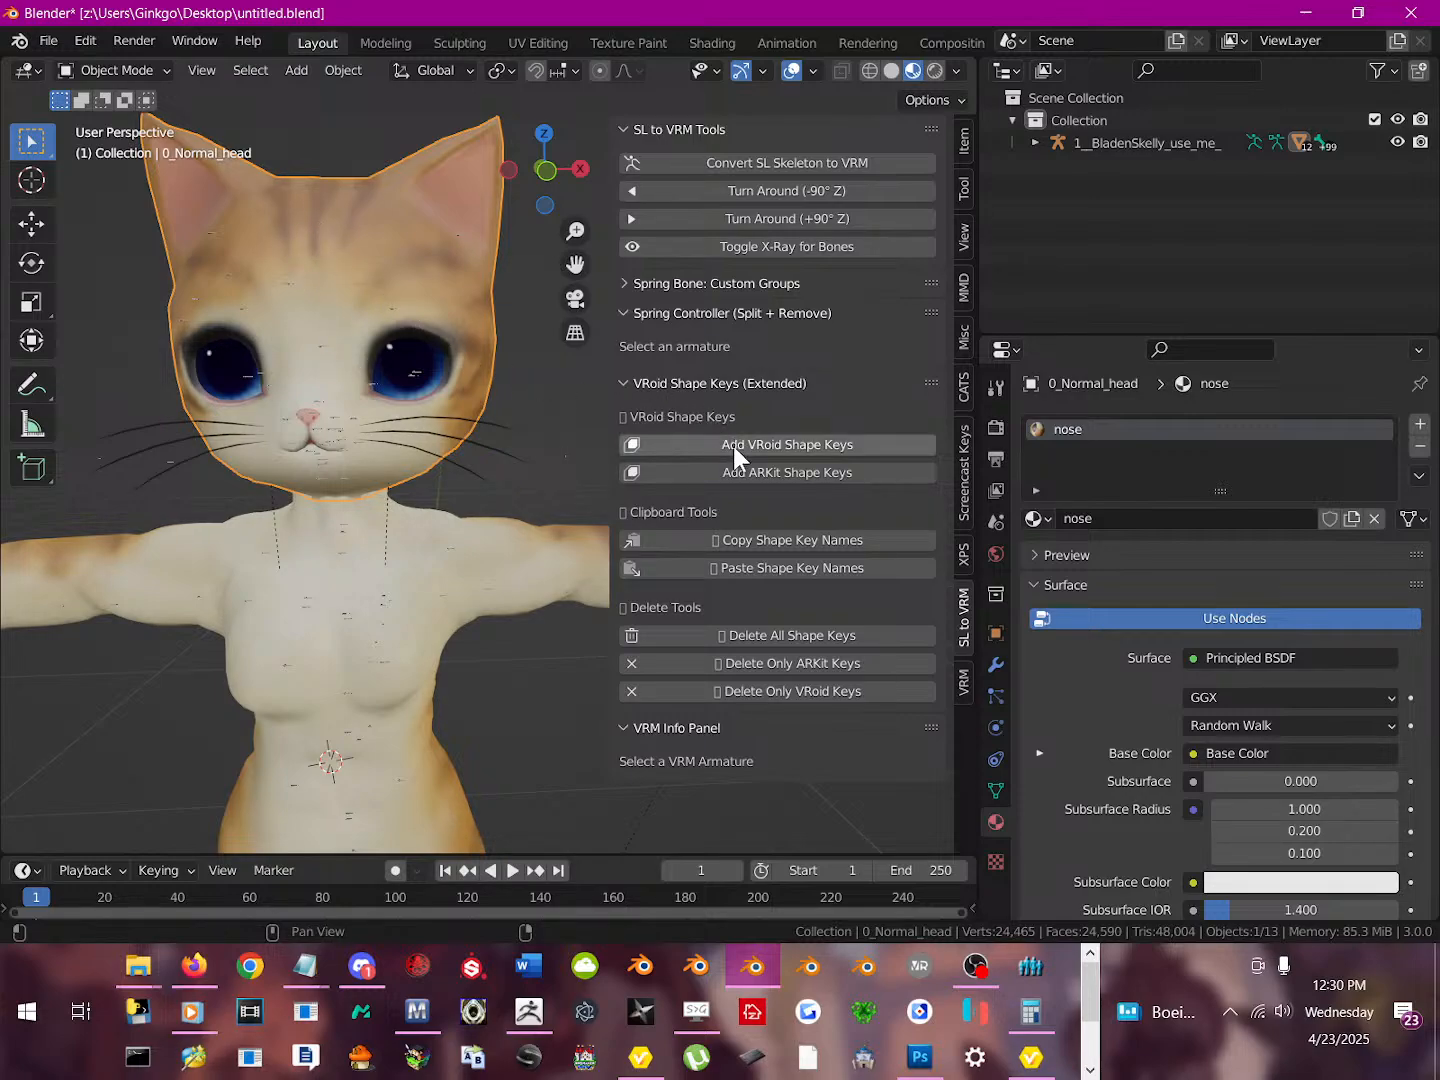
left_click(797, 446)
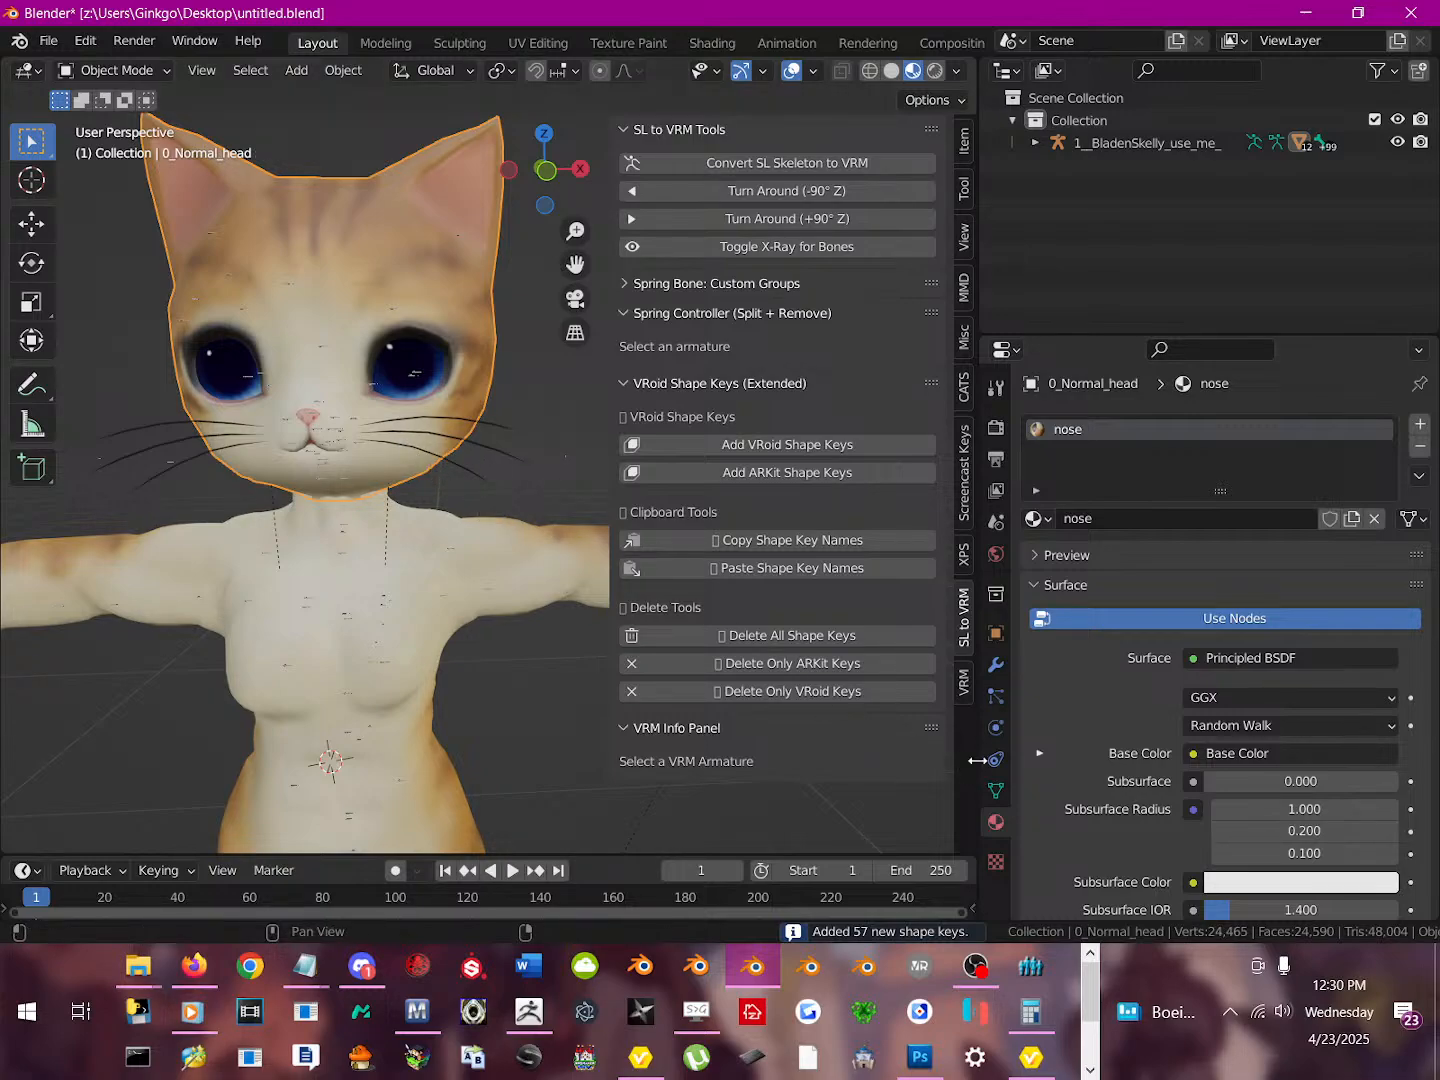
left_click(996, 791)
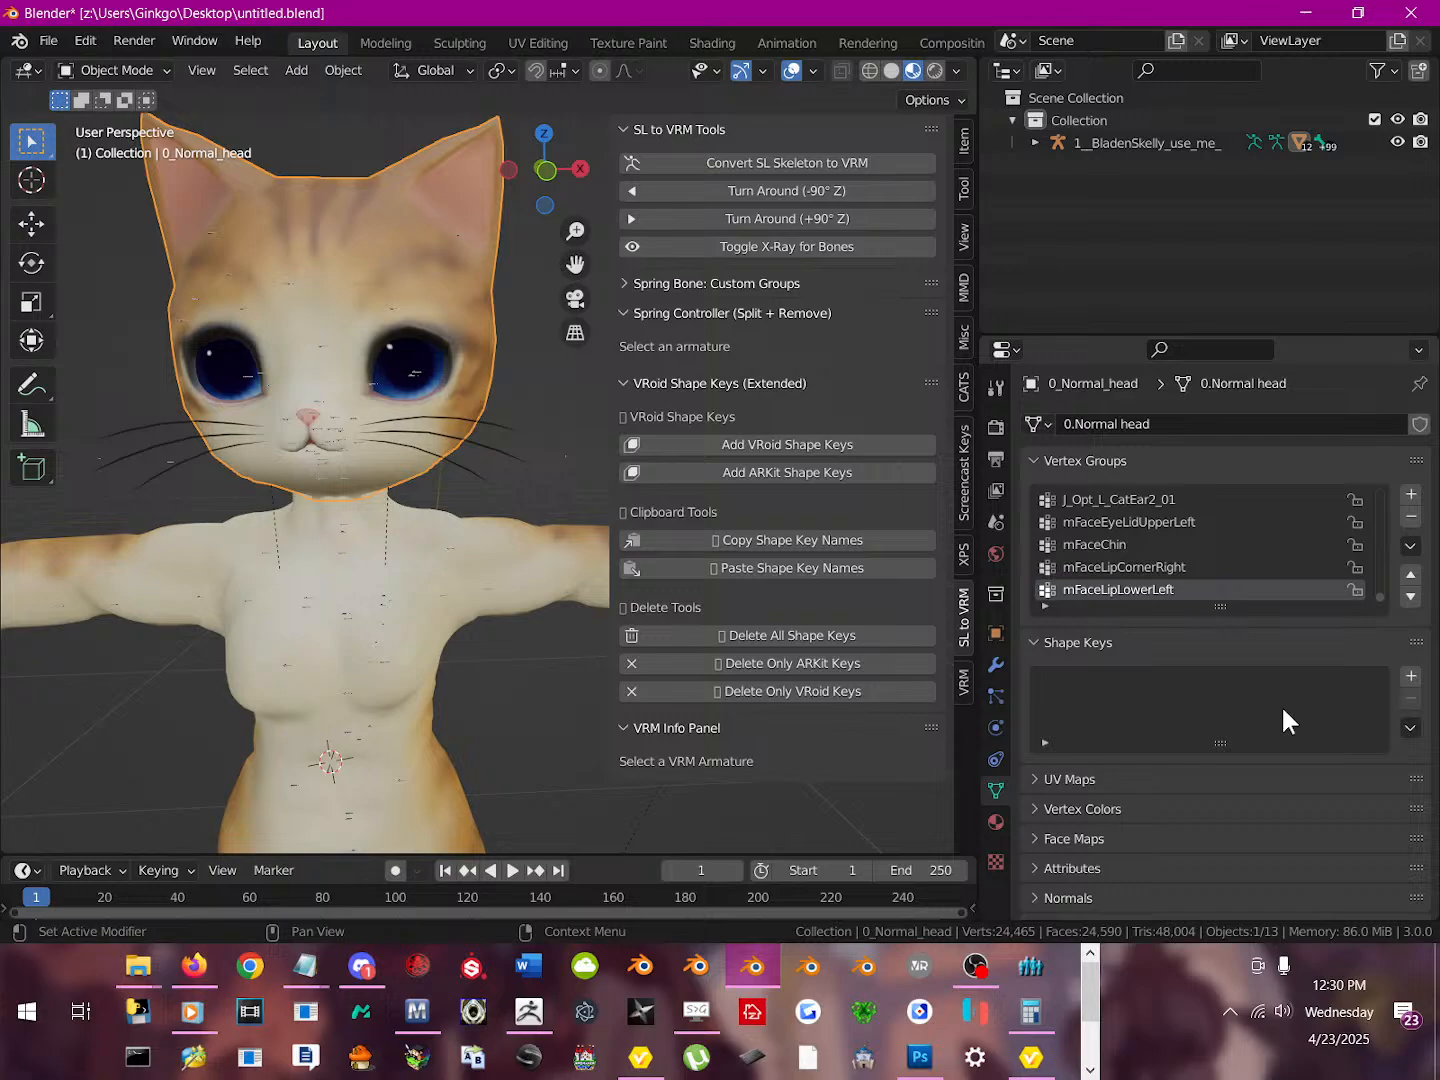
left_click(790, 443)
Examine the names in the head mesh's VRoid shape key list, collapsing the vertex groups
scroll(1178, 712, "down", 5)
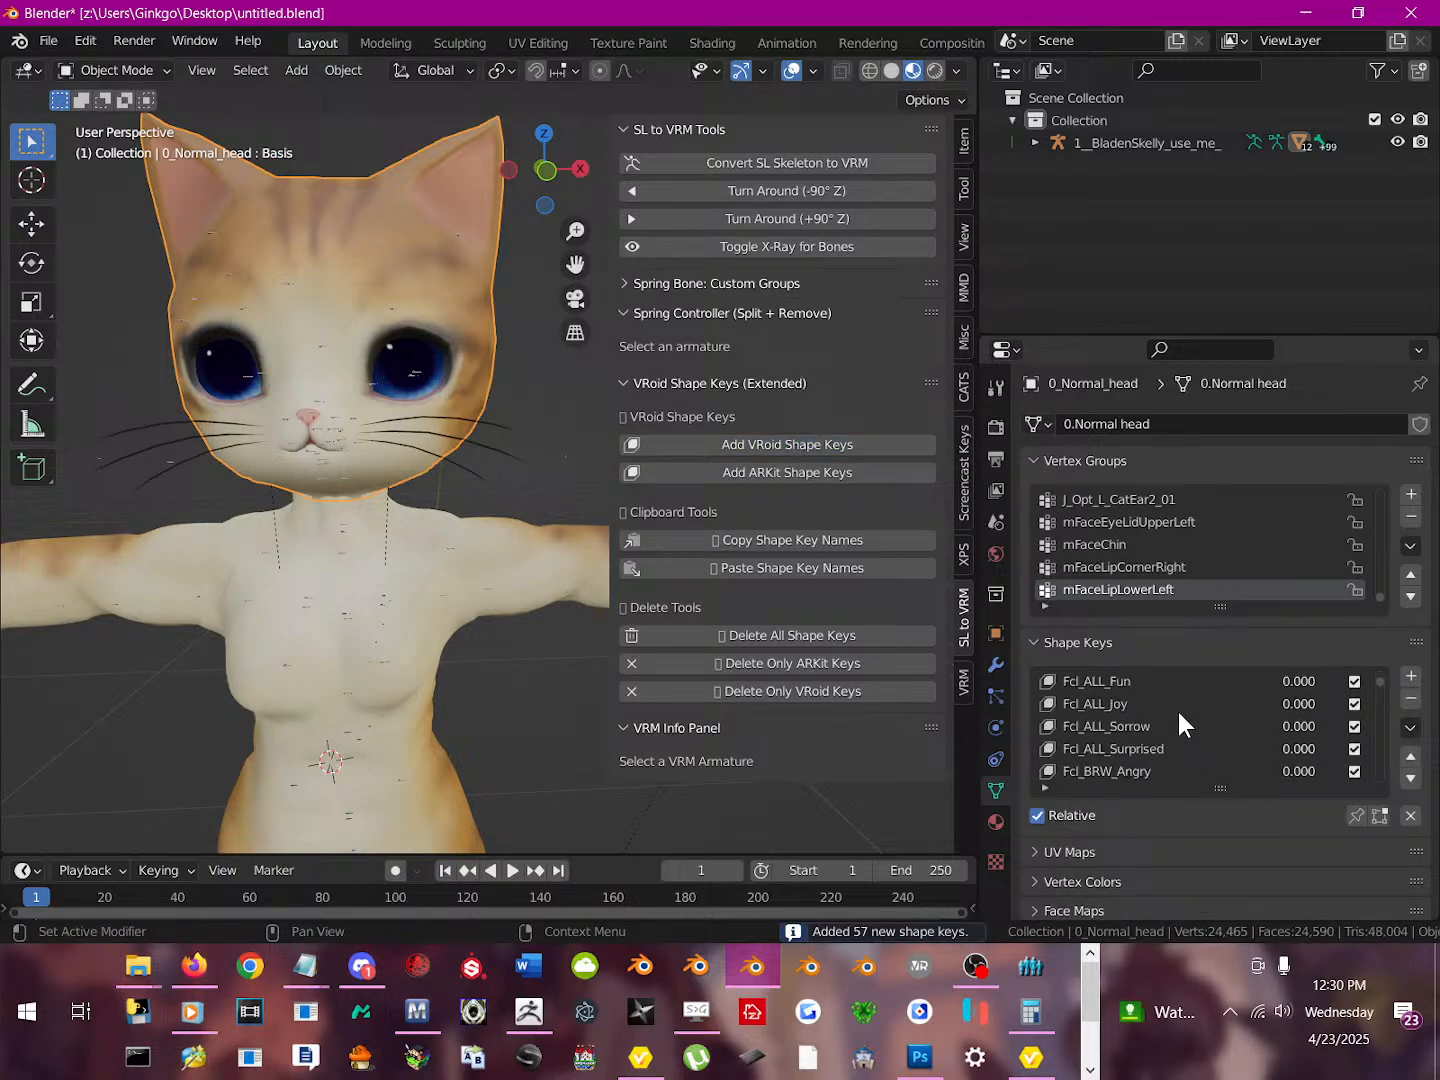
scroll(1178, 712, "down", 15)
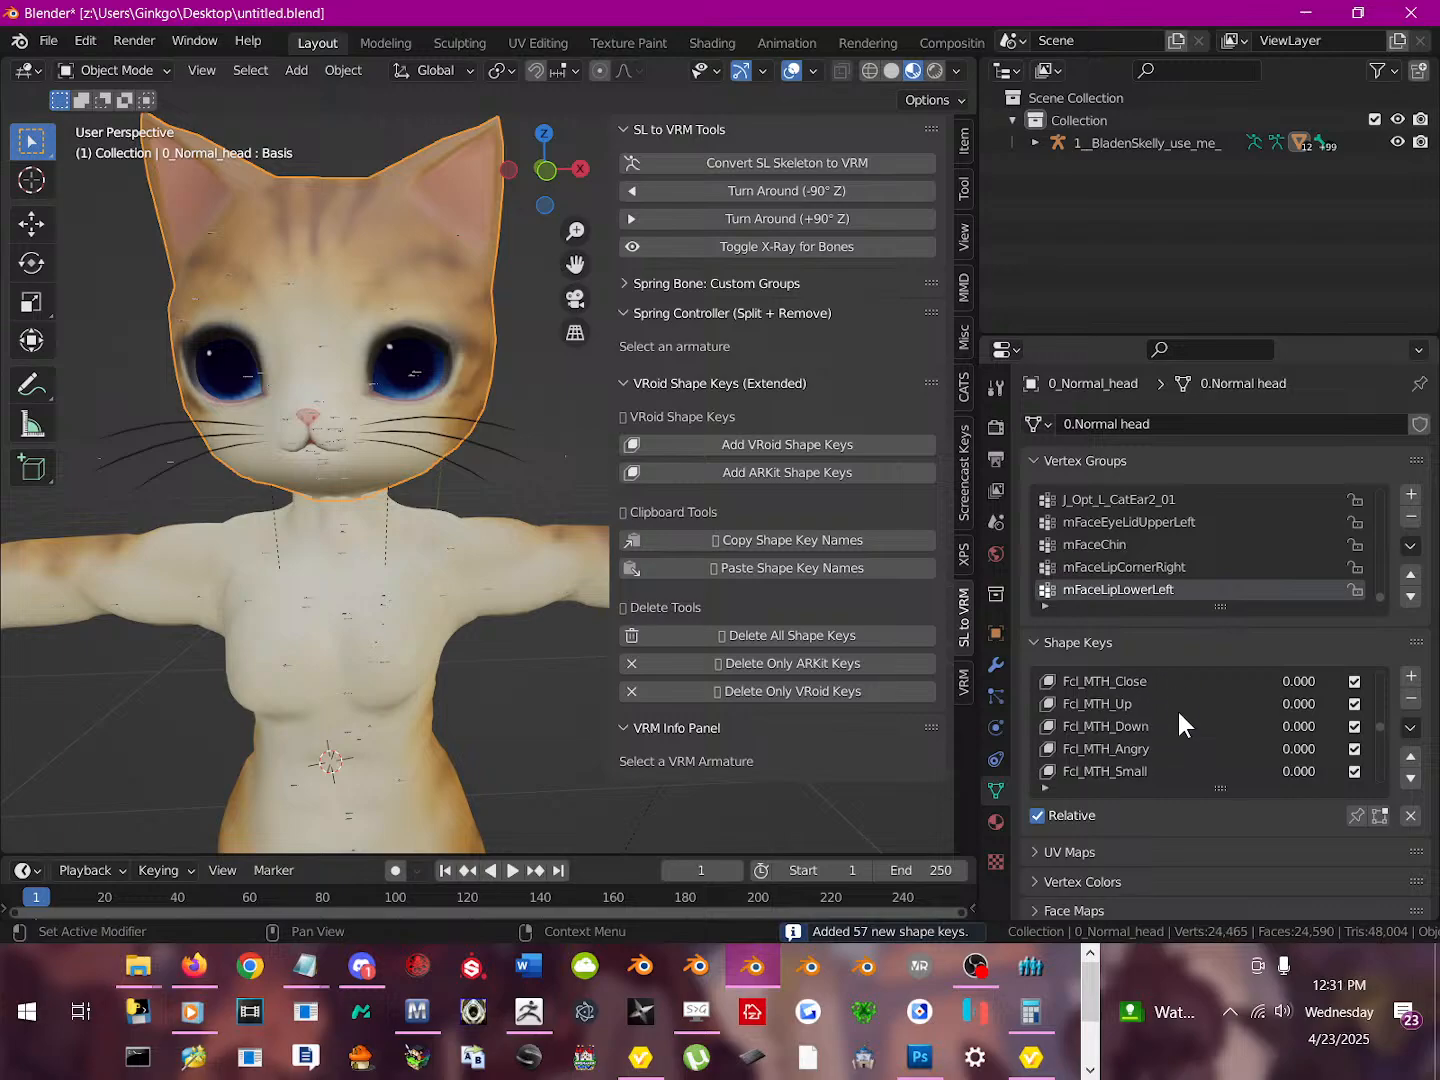
scroll(1178, 713, "down", 15)
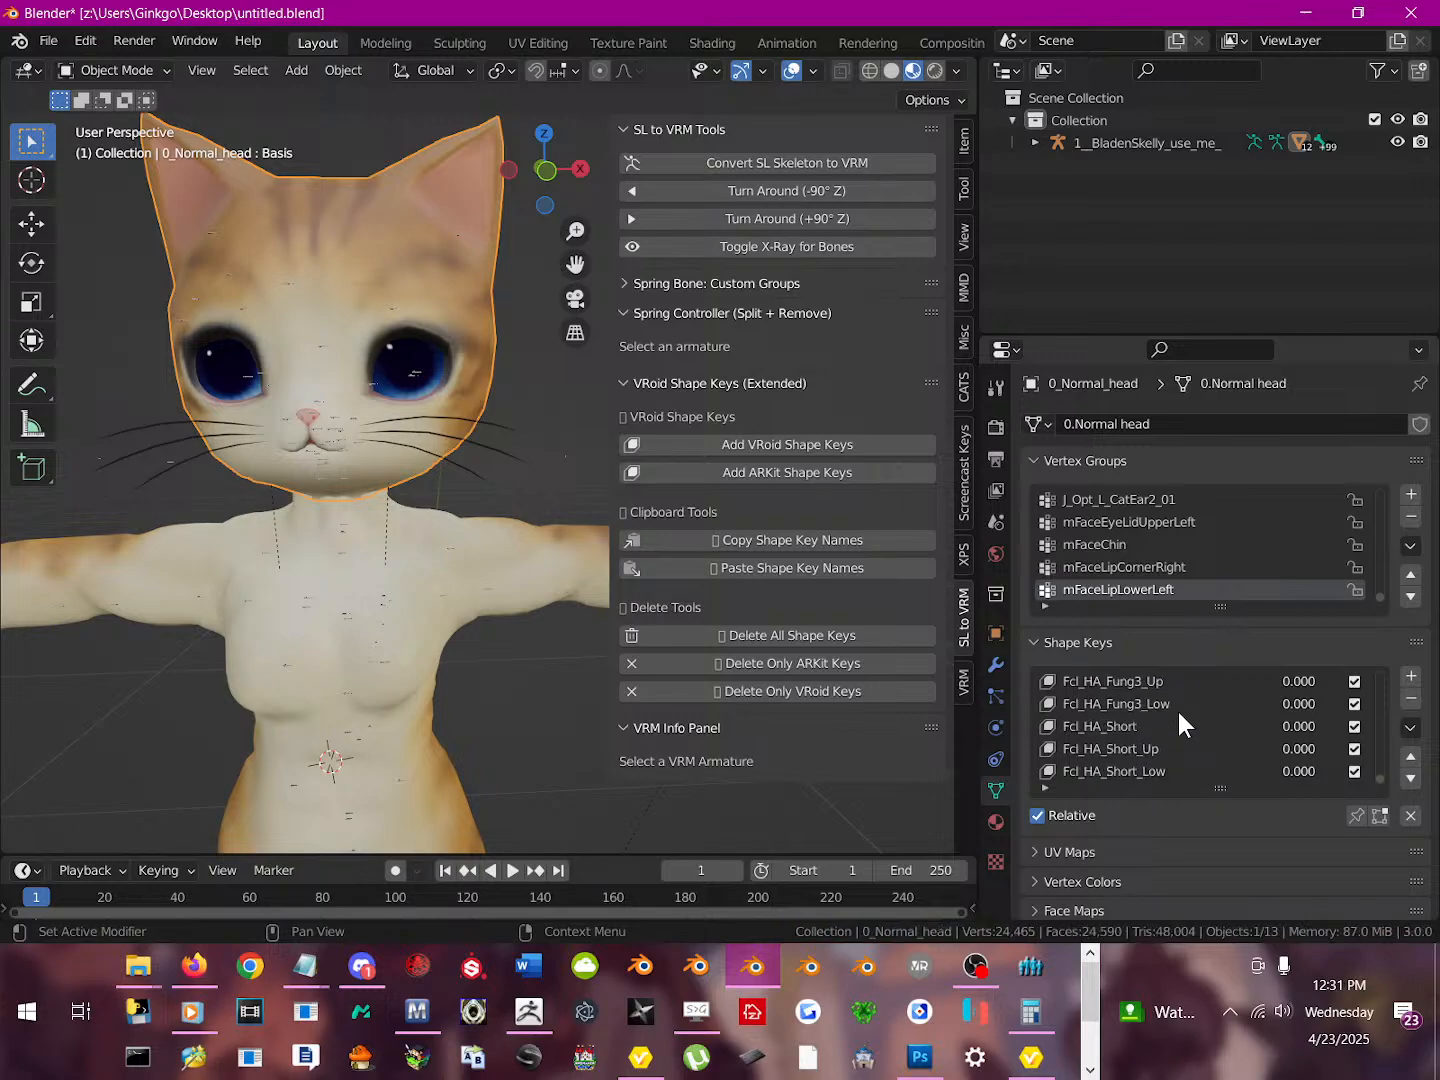
scroll(1178, 712, "up", 15)
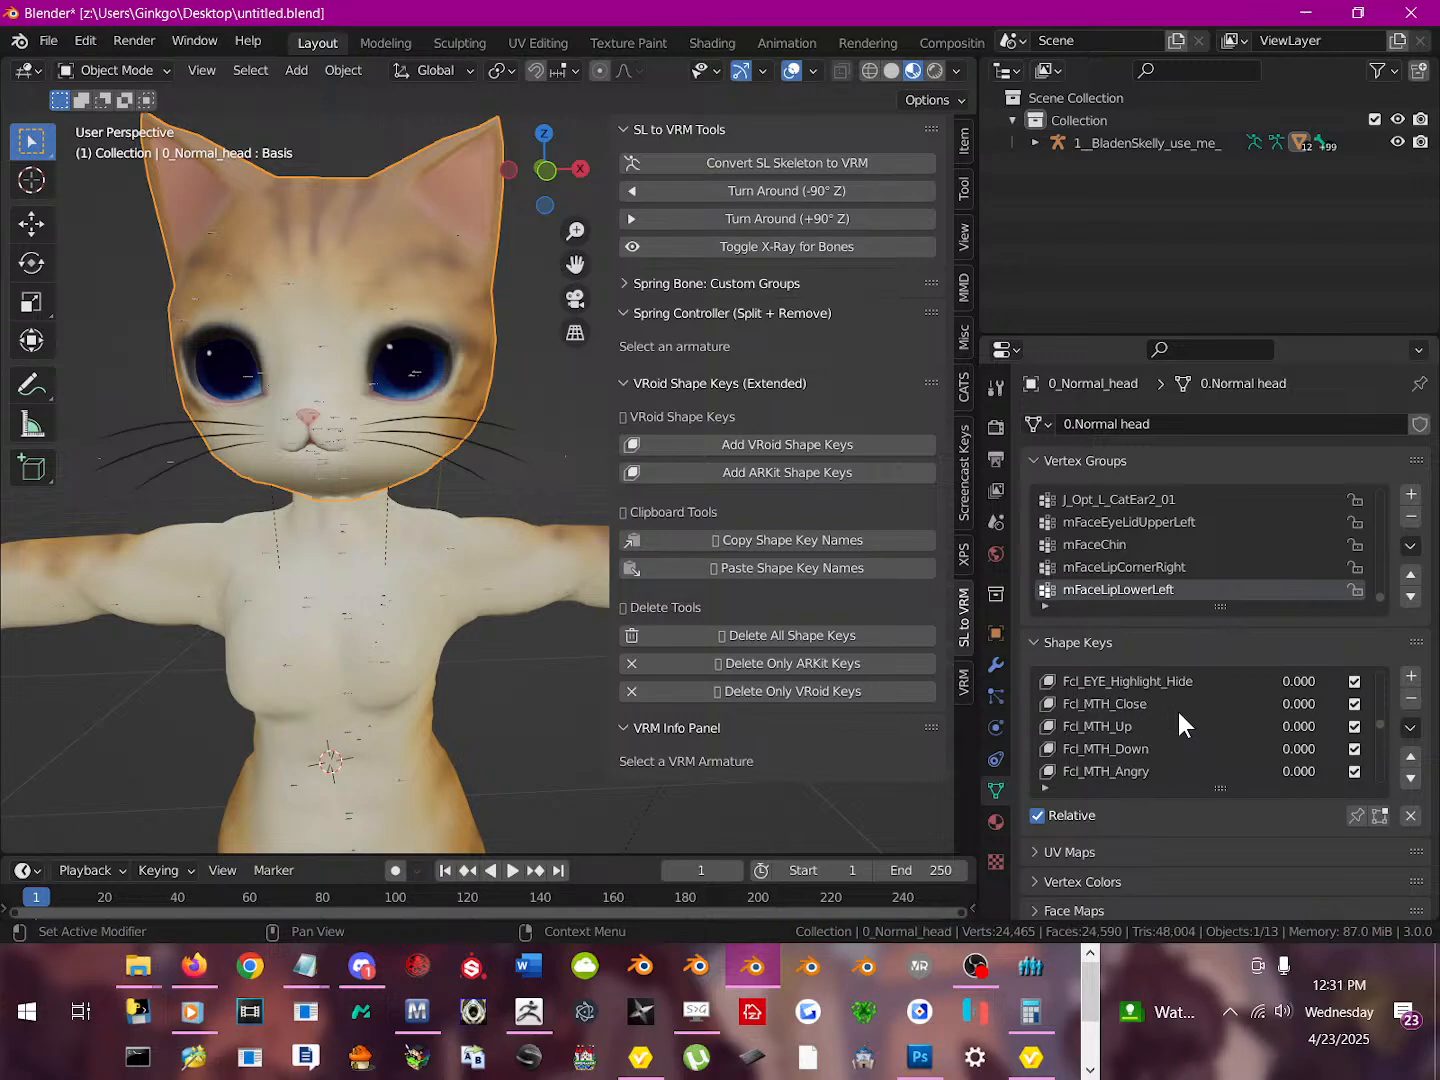
scroll(1178, 712, "up", 15)
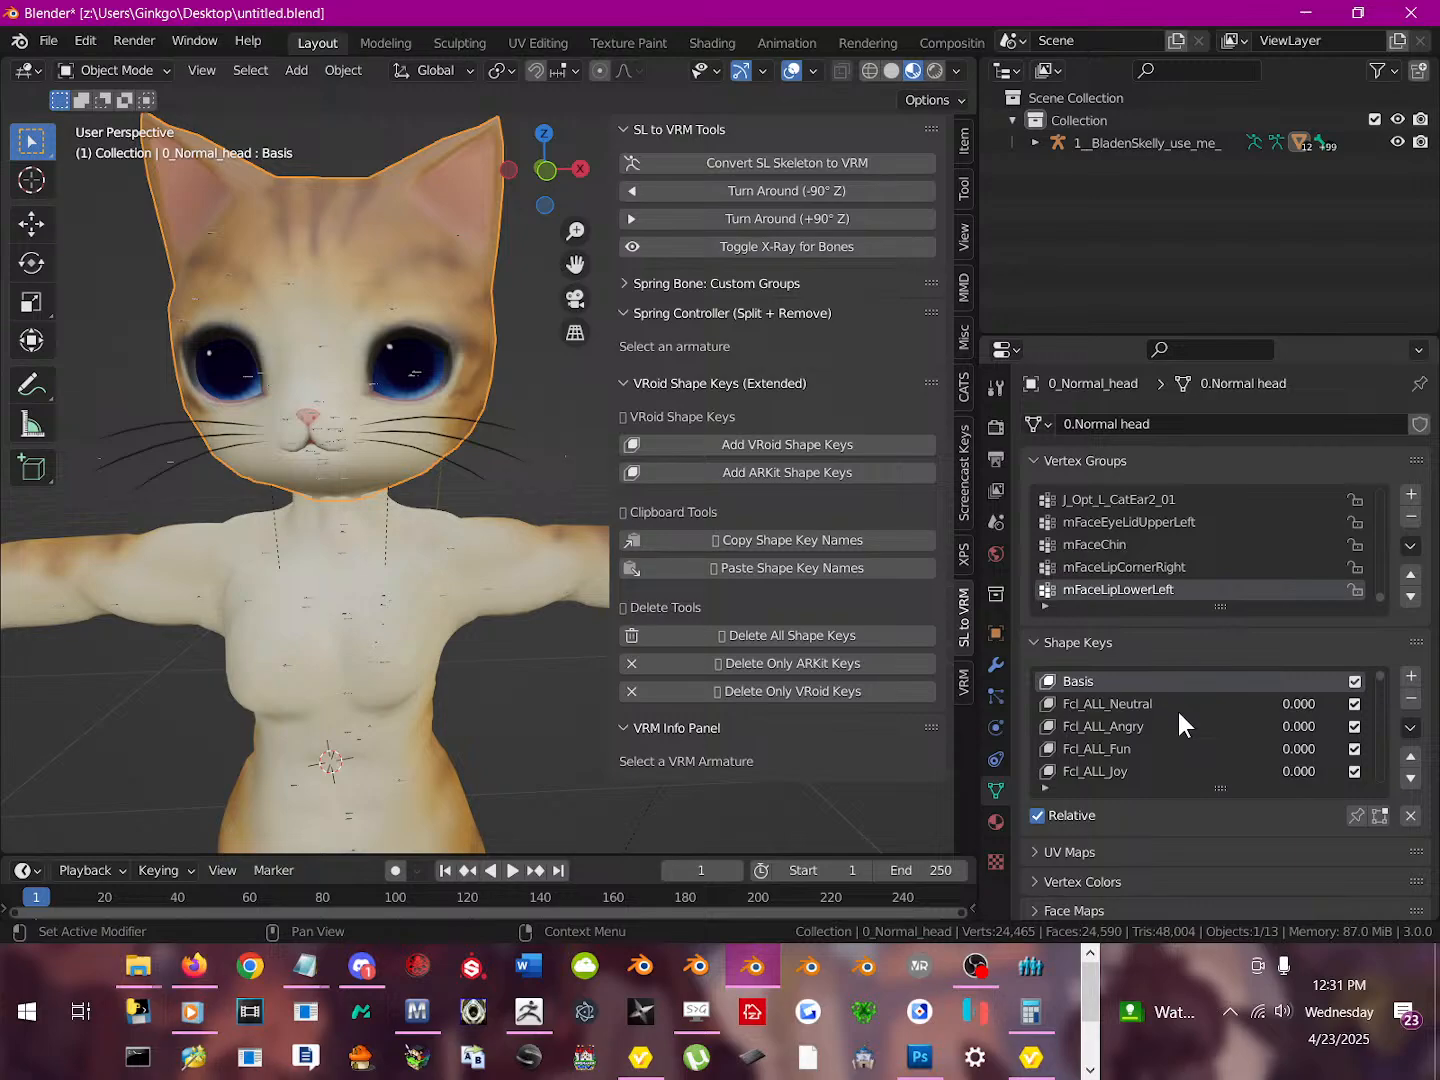
scroll(1150, 725, "down", 12)
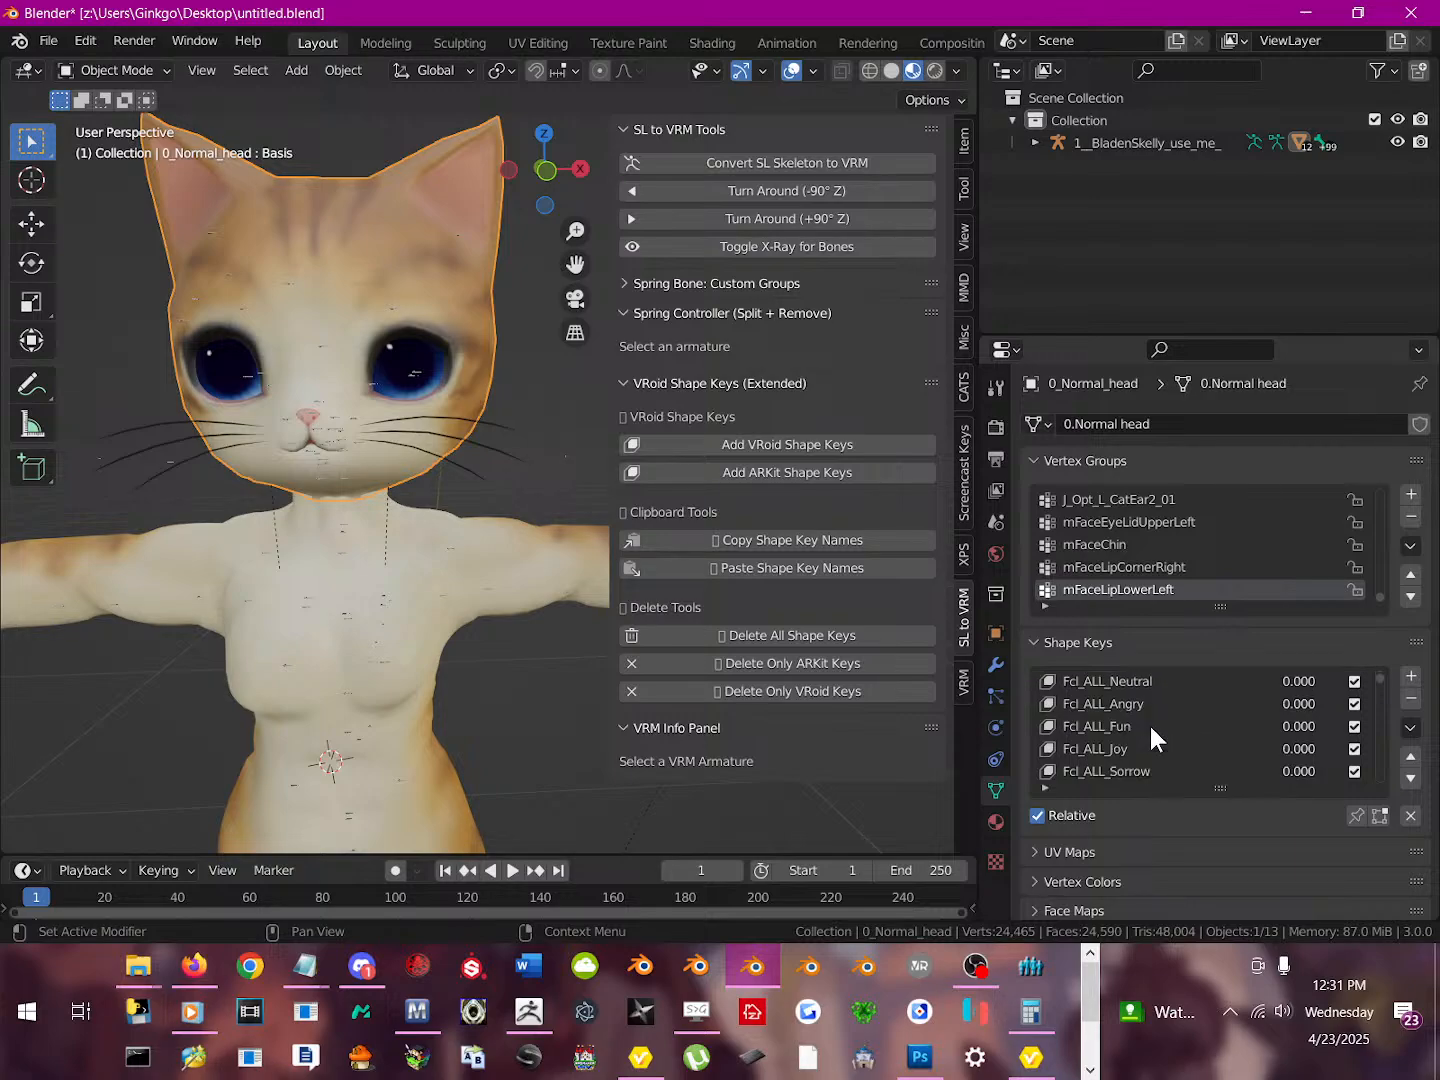
scroll(1150, 726, "down", 2)
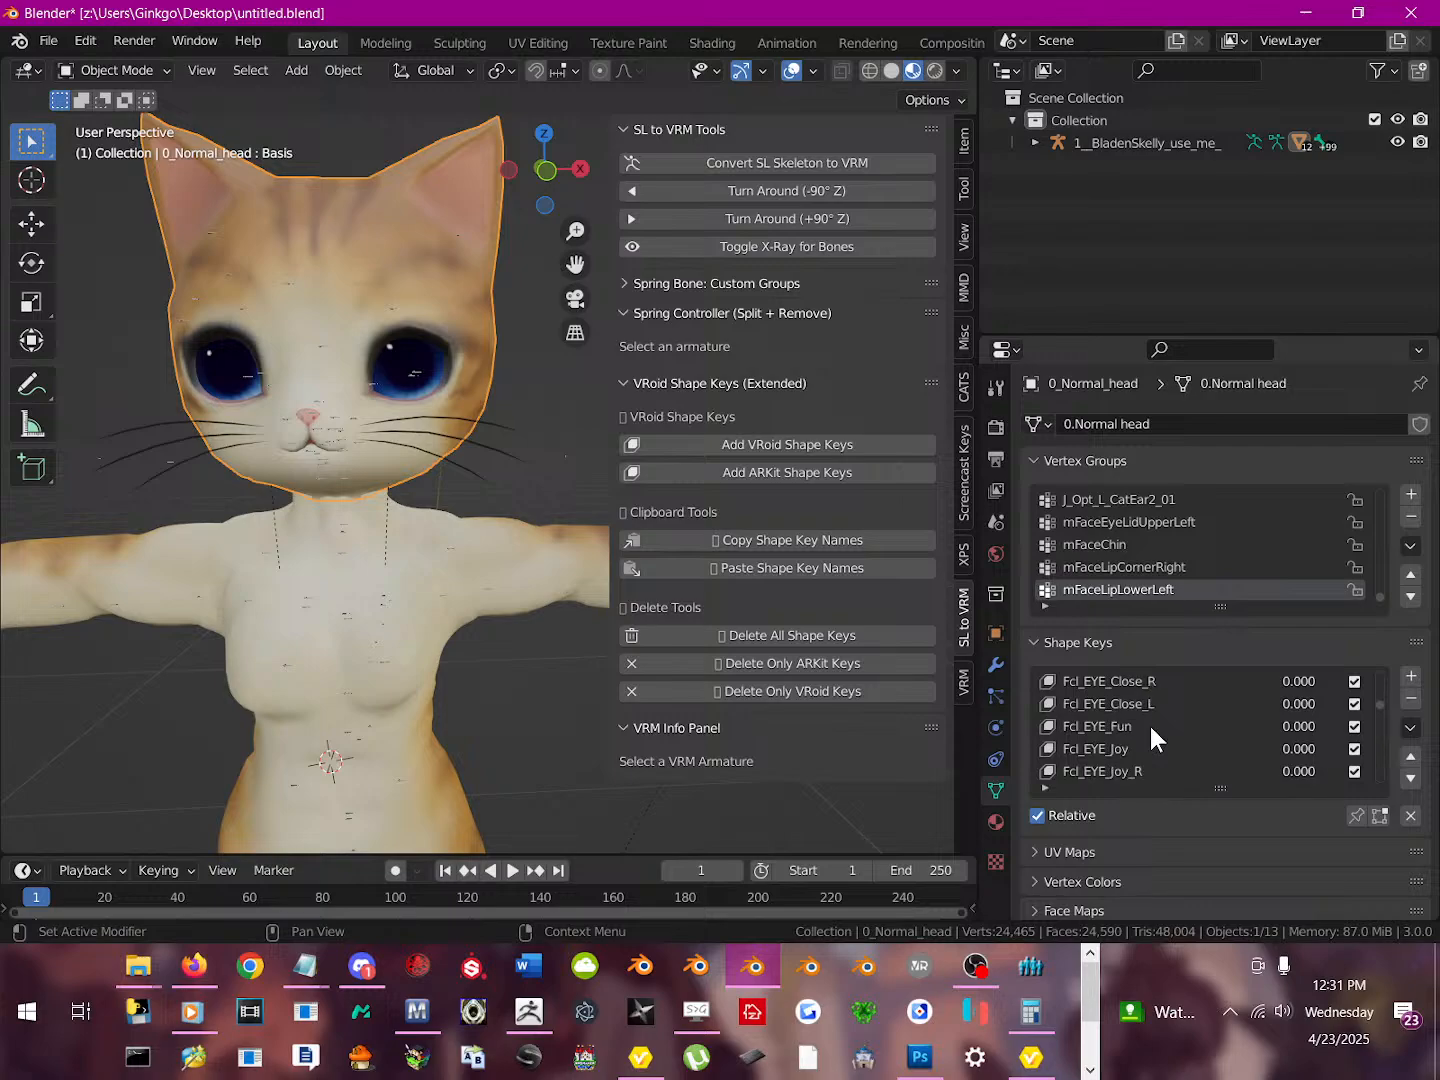
scroll(1150, 726, "down", 5)
scroll(1150, 726, "down", 4)
scroll(1150, 725, "down", 15)
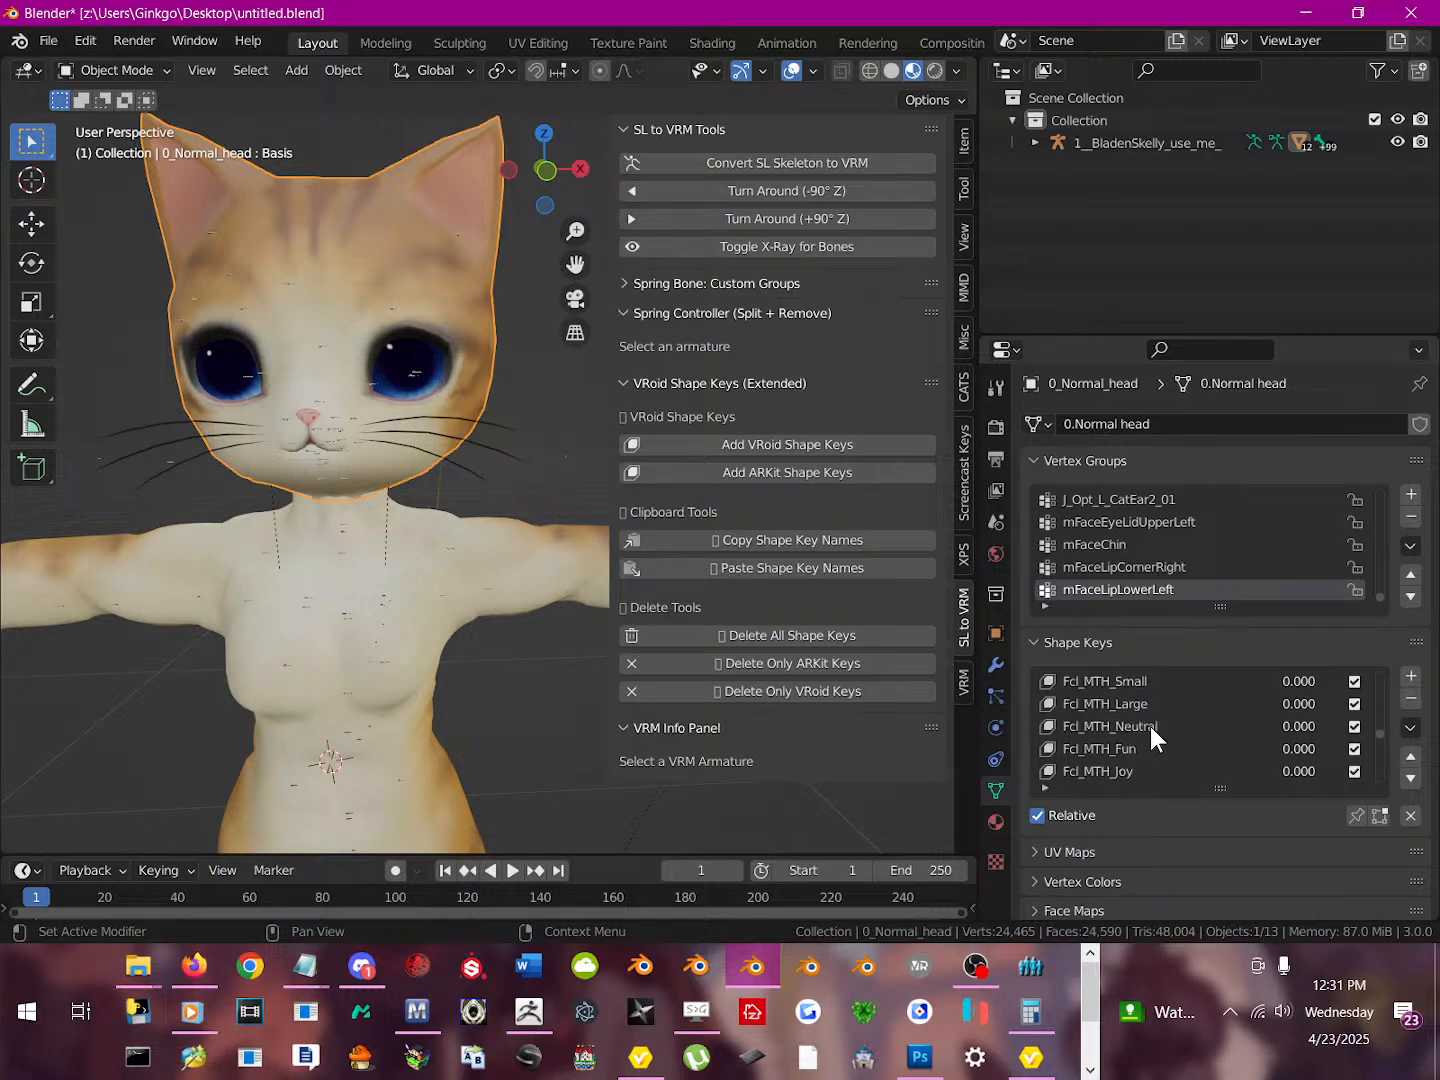
scroll(1156, 729, "down", 16)
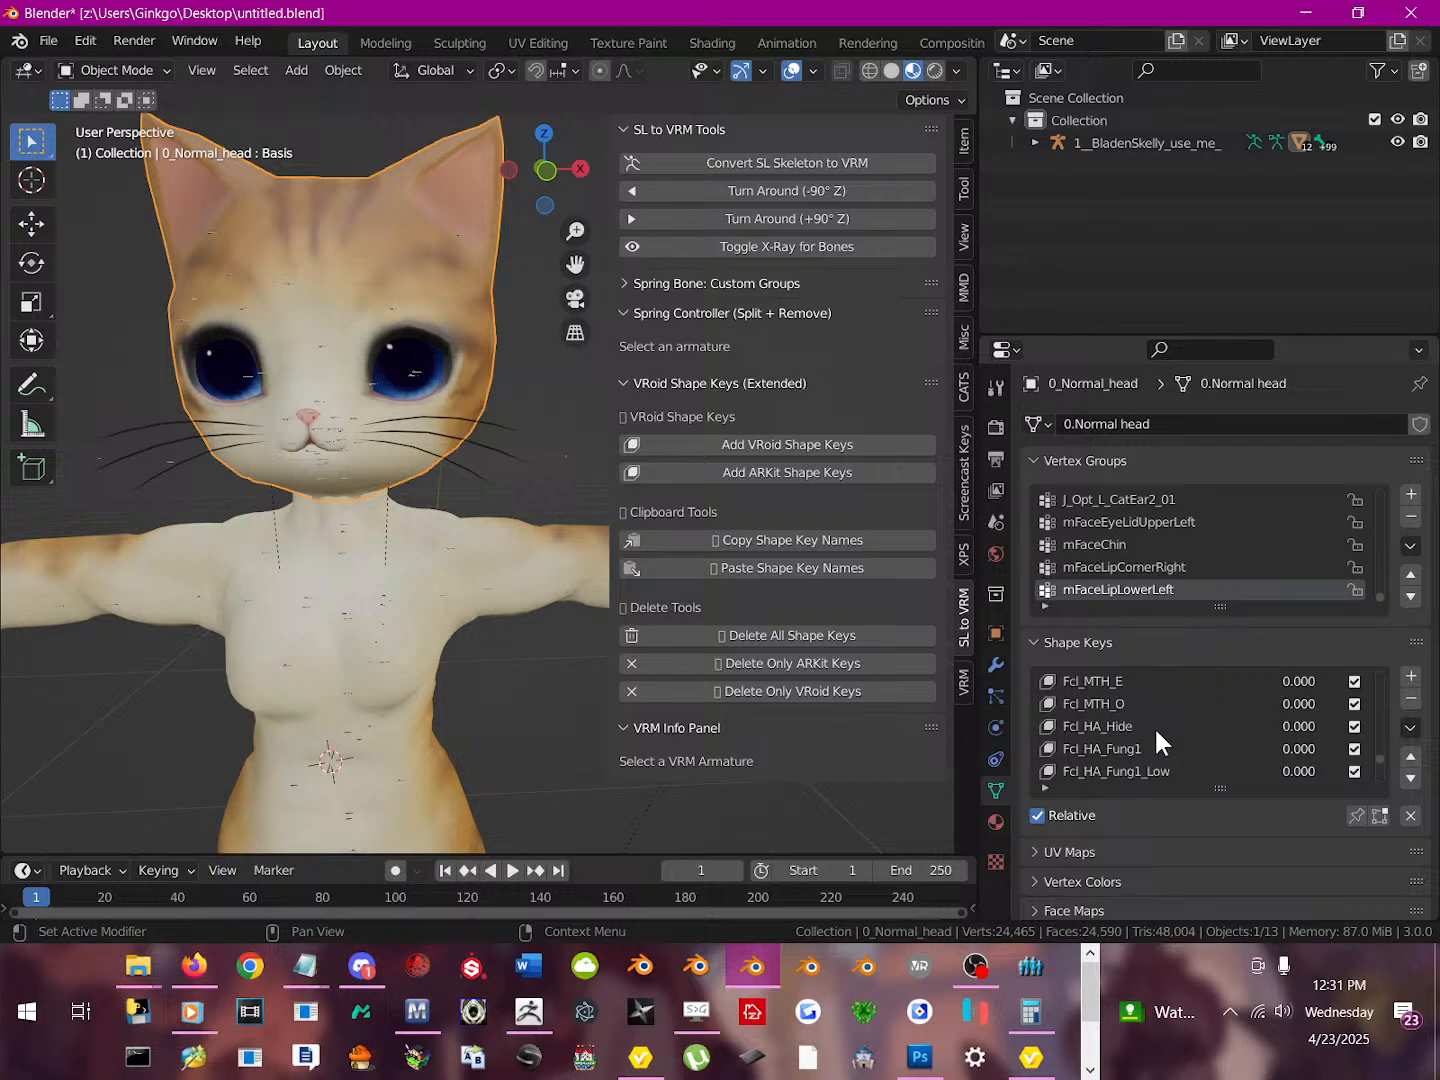
scroll(1154, 726, "up", 20)
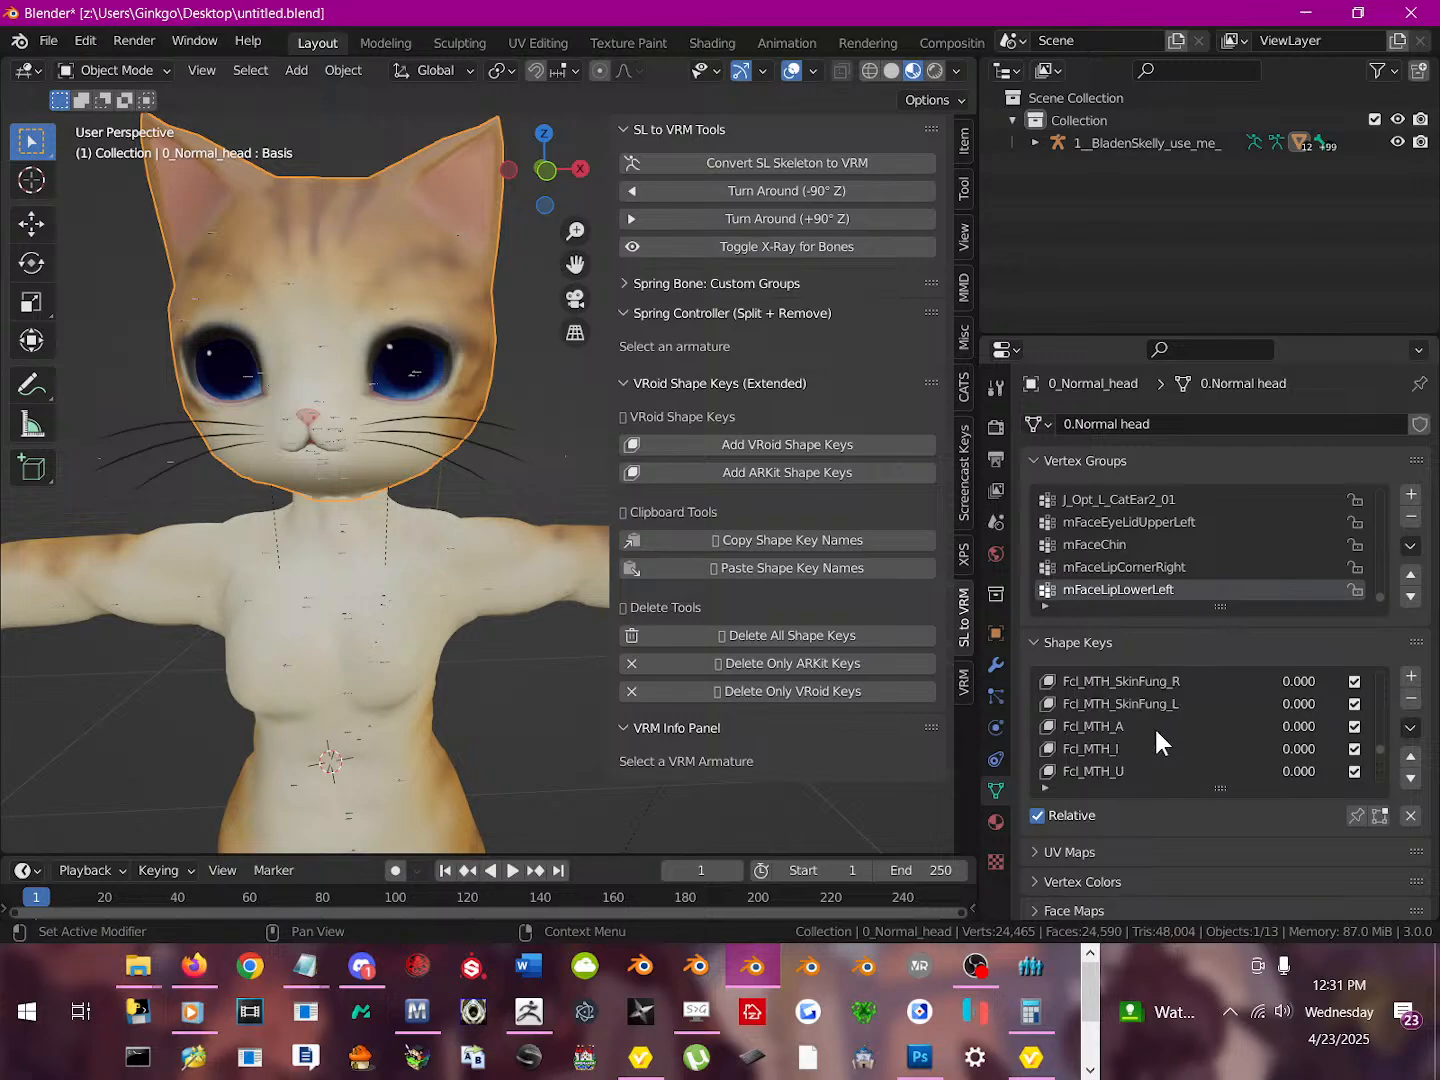
scroll(1126, 712, "down", 20)
scroll(1231, 744, "up", 20)
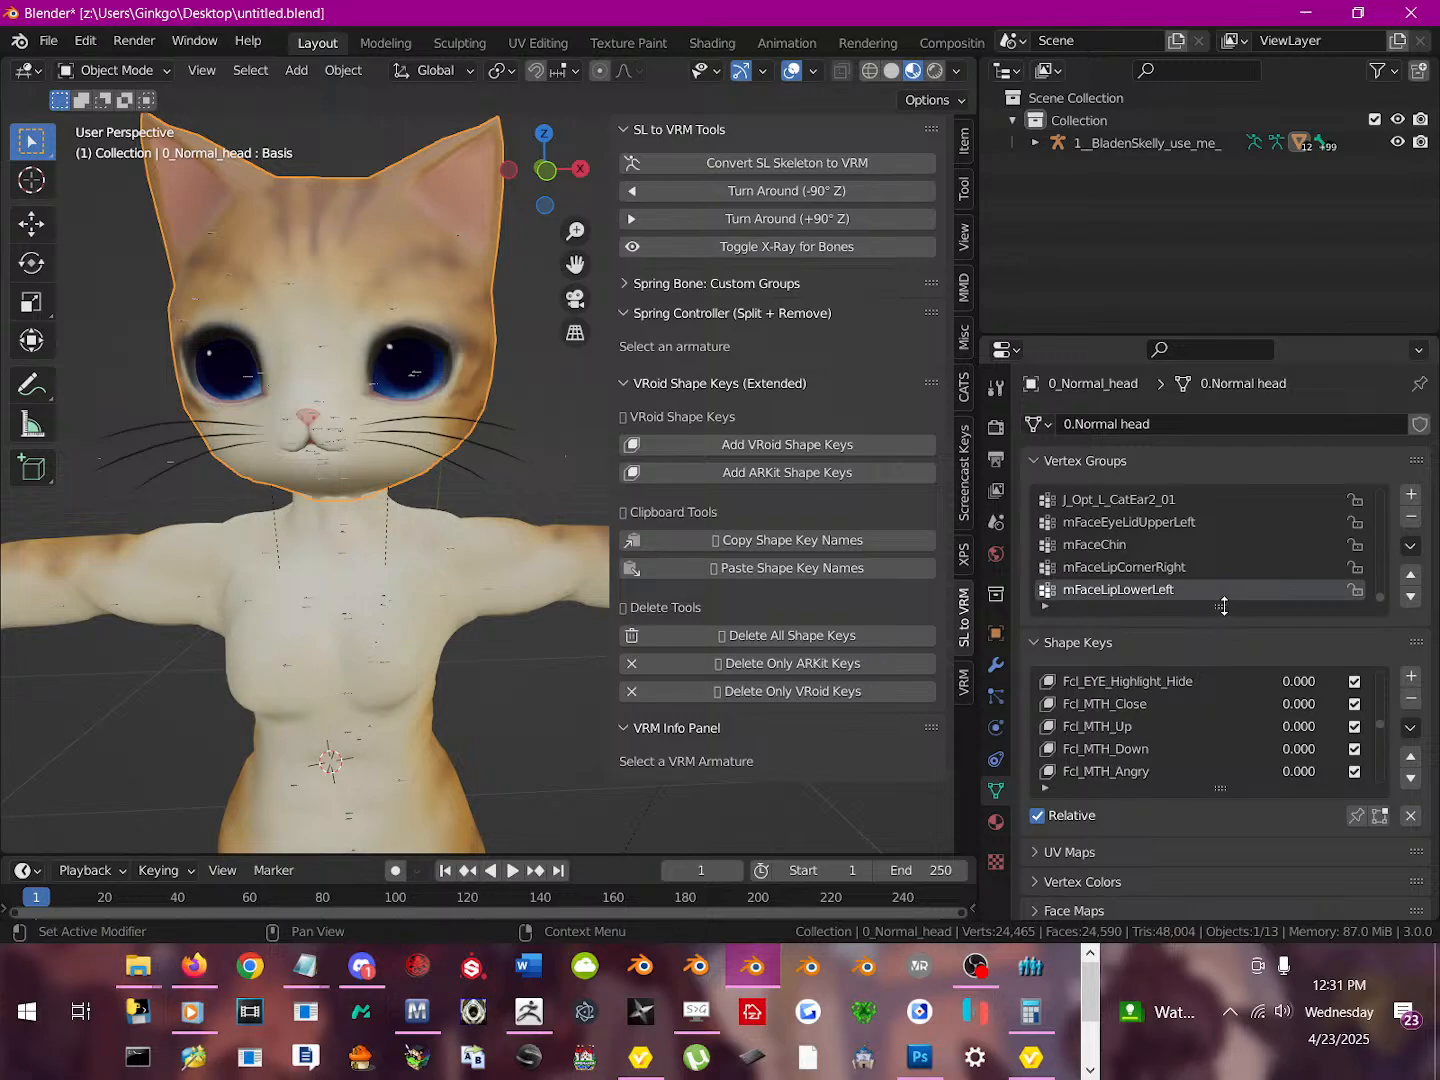
left_click(1026, 461)
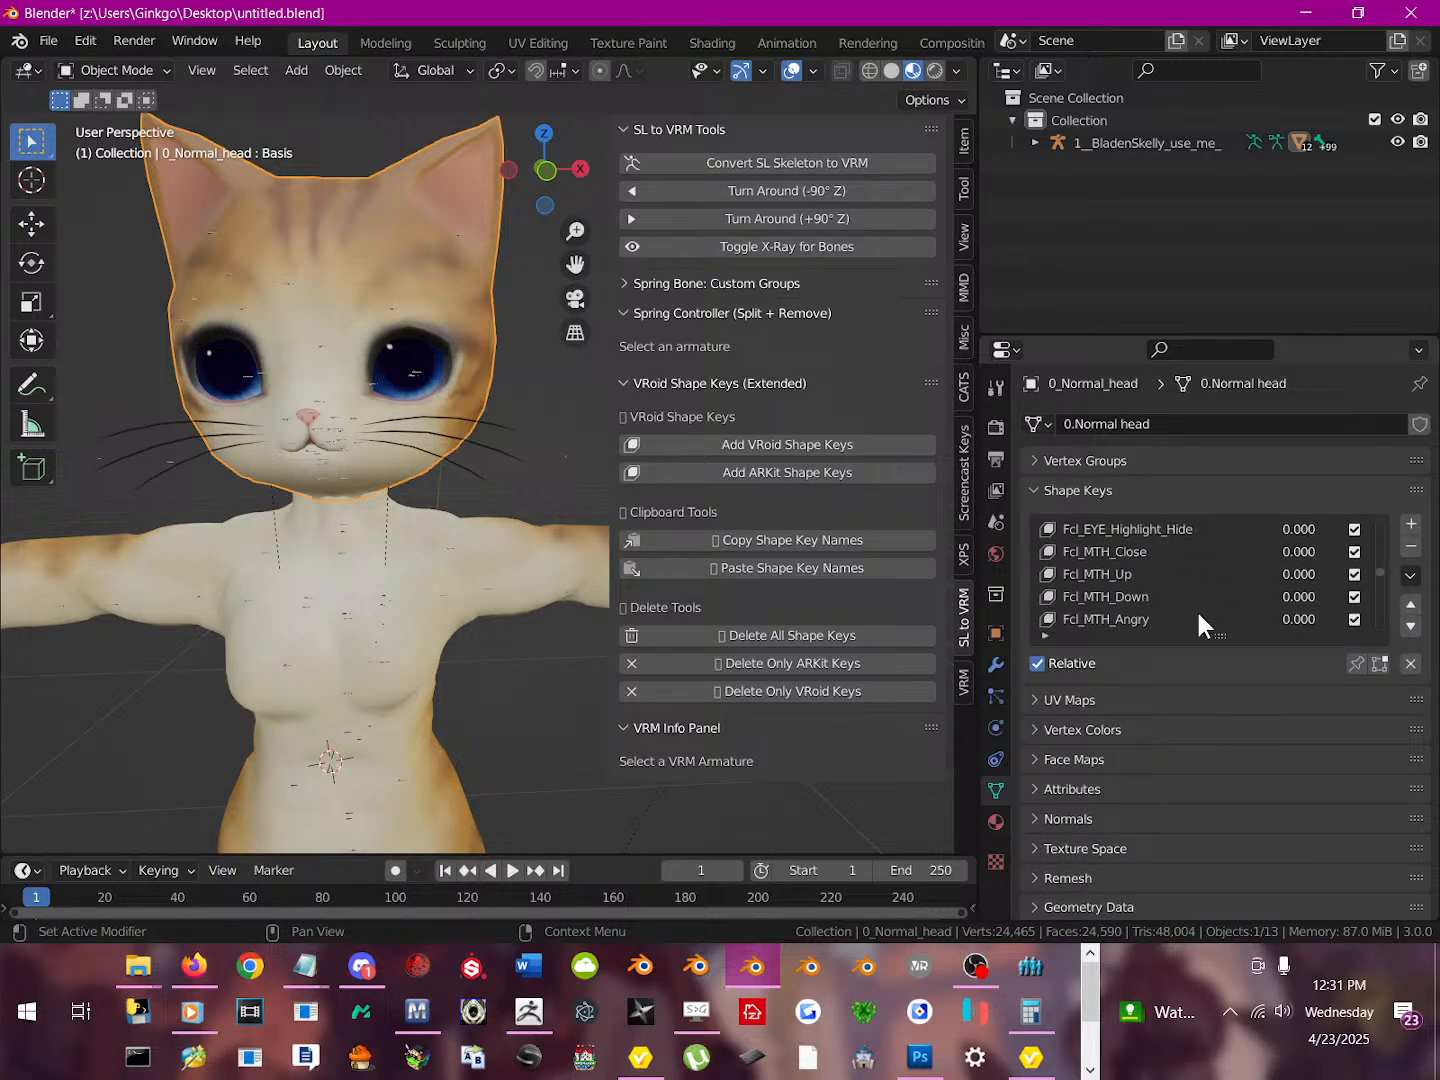
scroll(1242, 598, "down", 20)
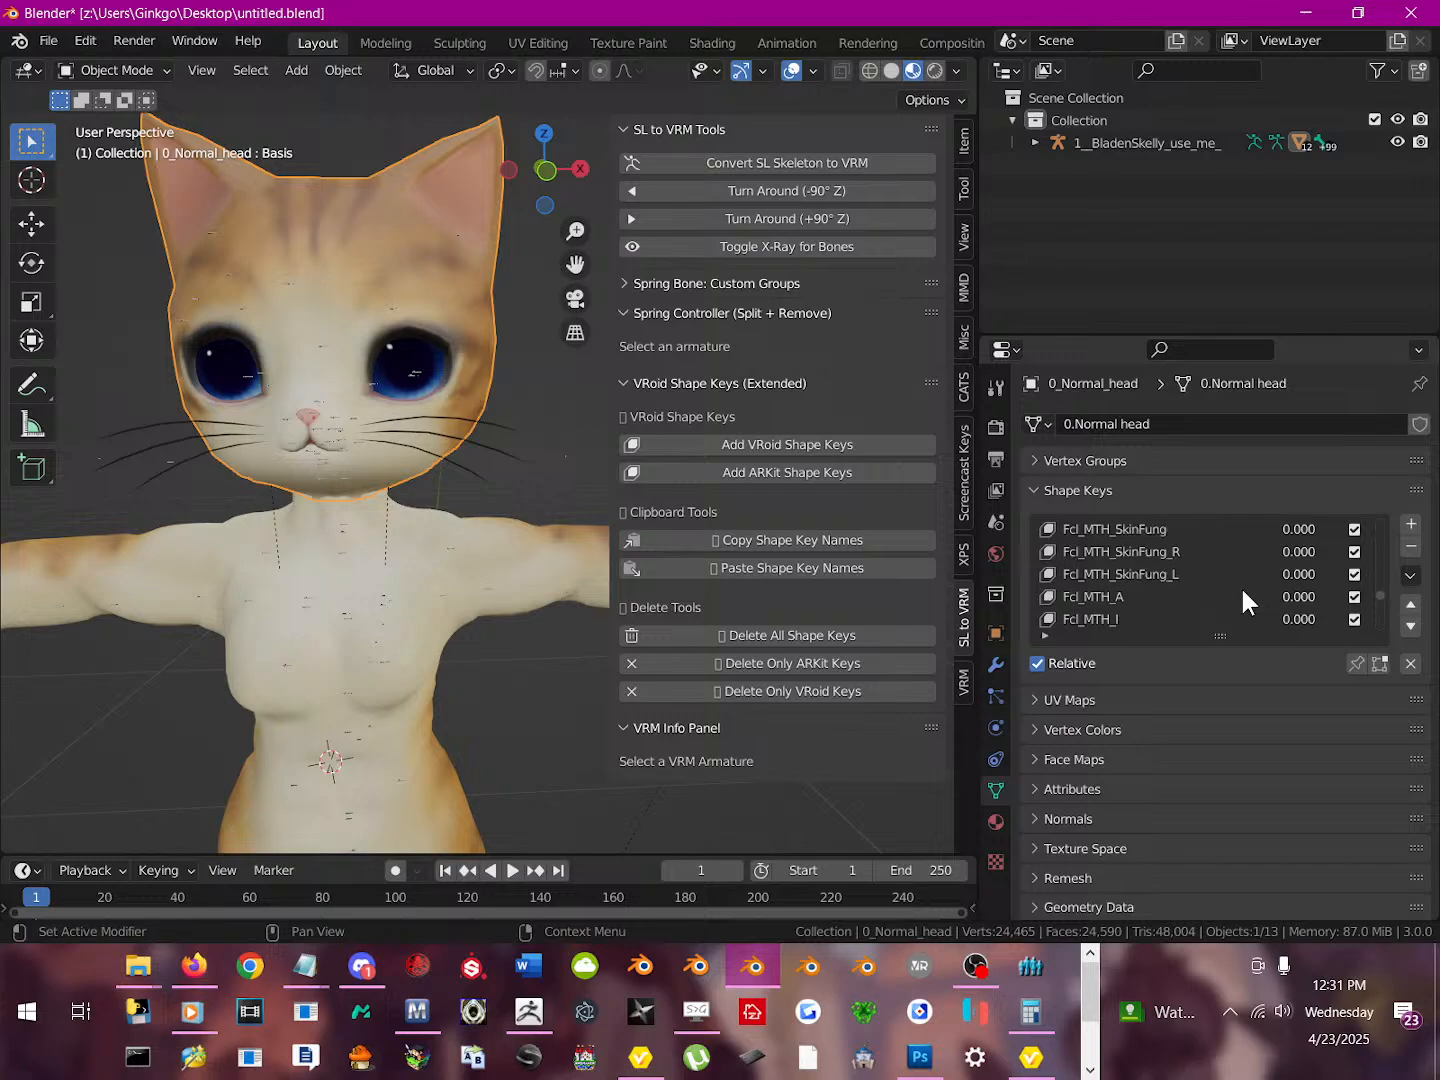
scroll(1242, 598, "down", 3)
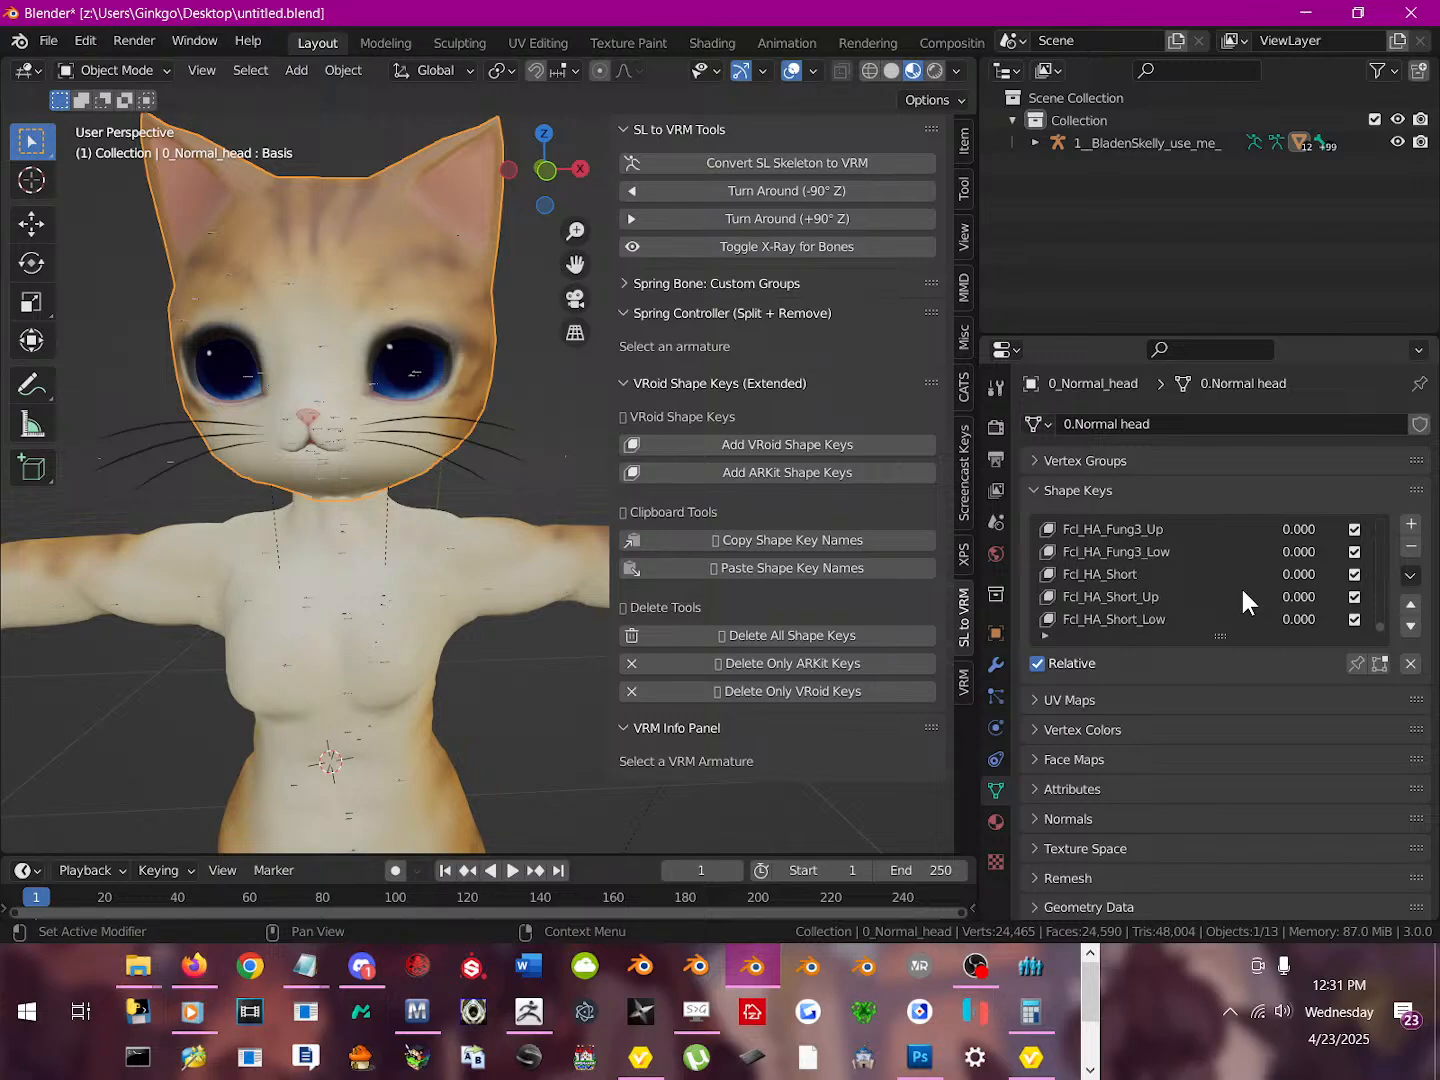
Add the ARKit shape keys to the head mesh and review them in the shape key list
left_click(795, 472)
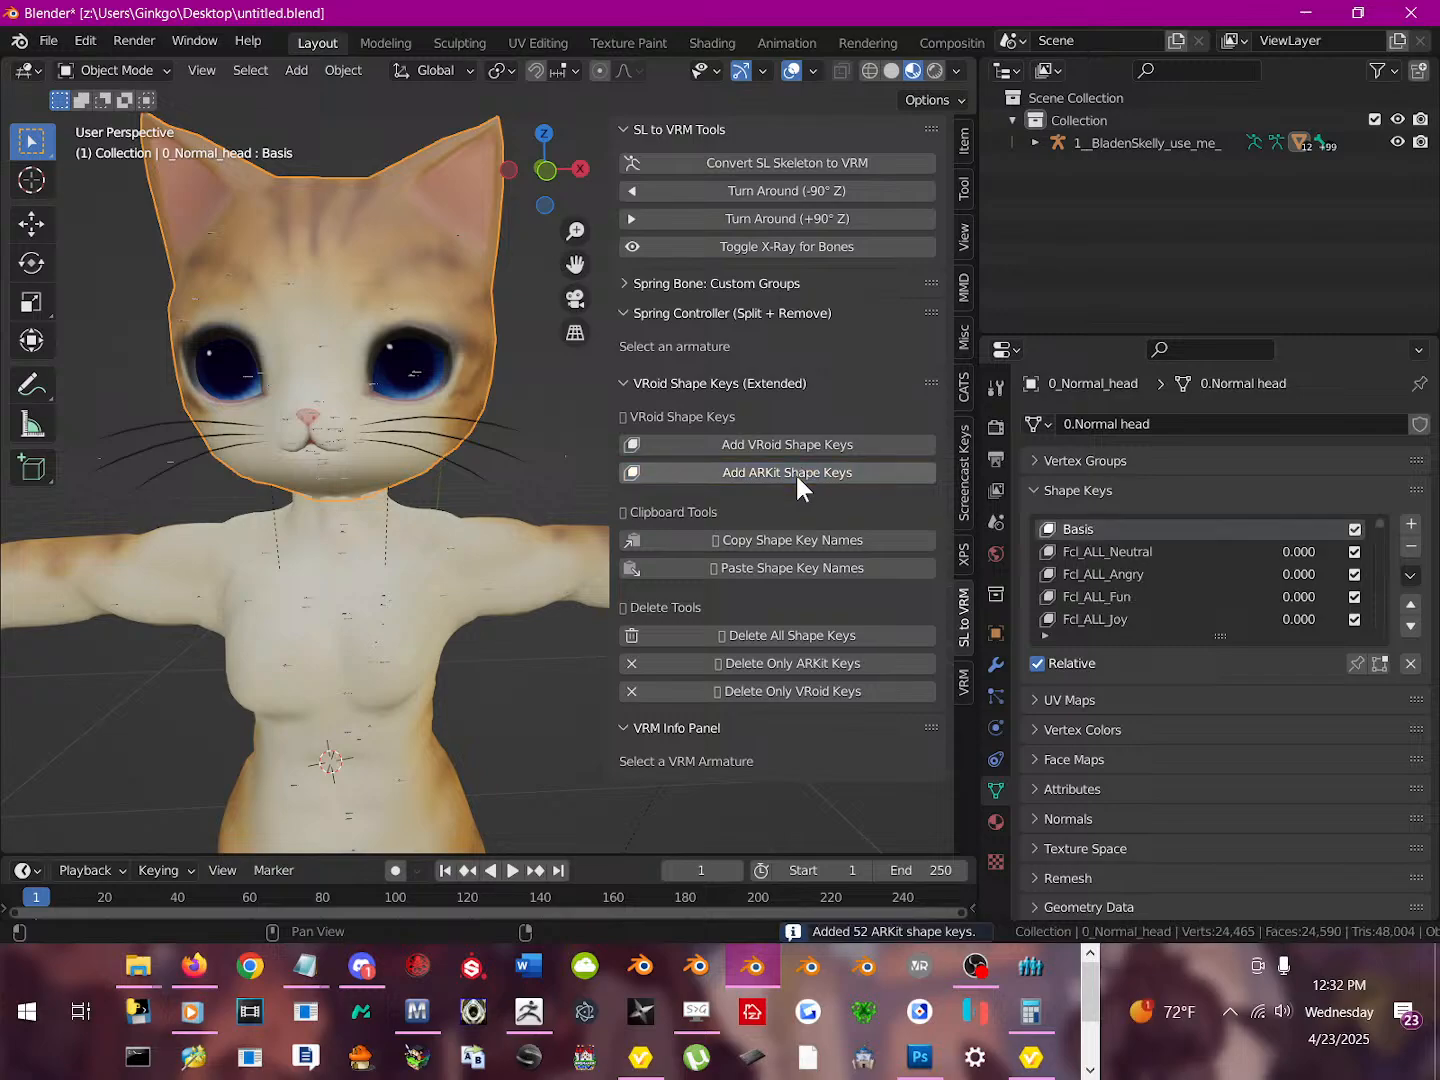
scroll(1132, 580, "down", 20)
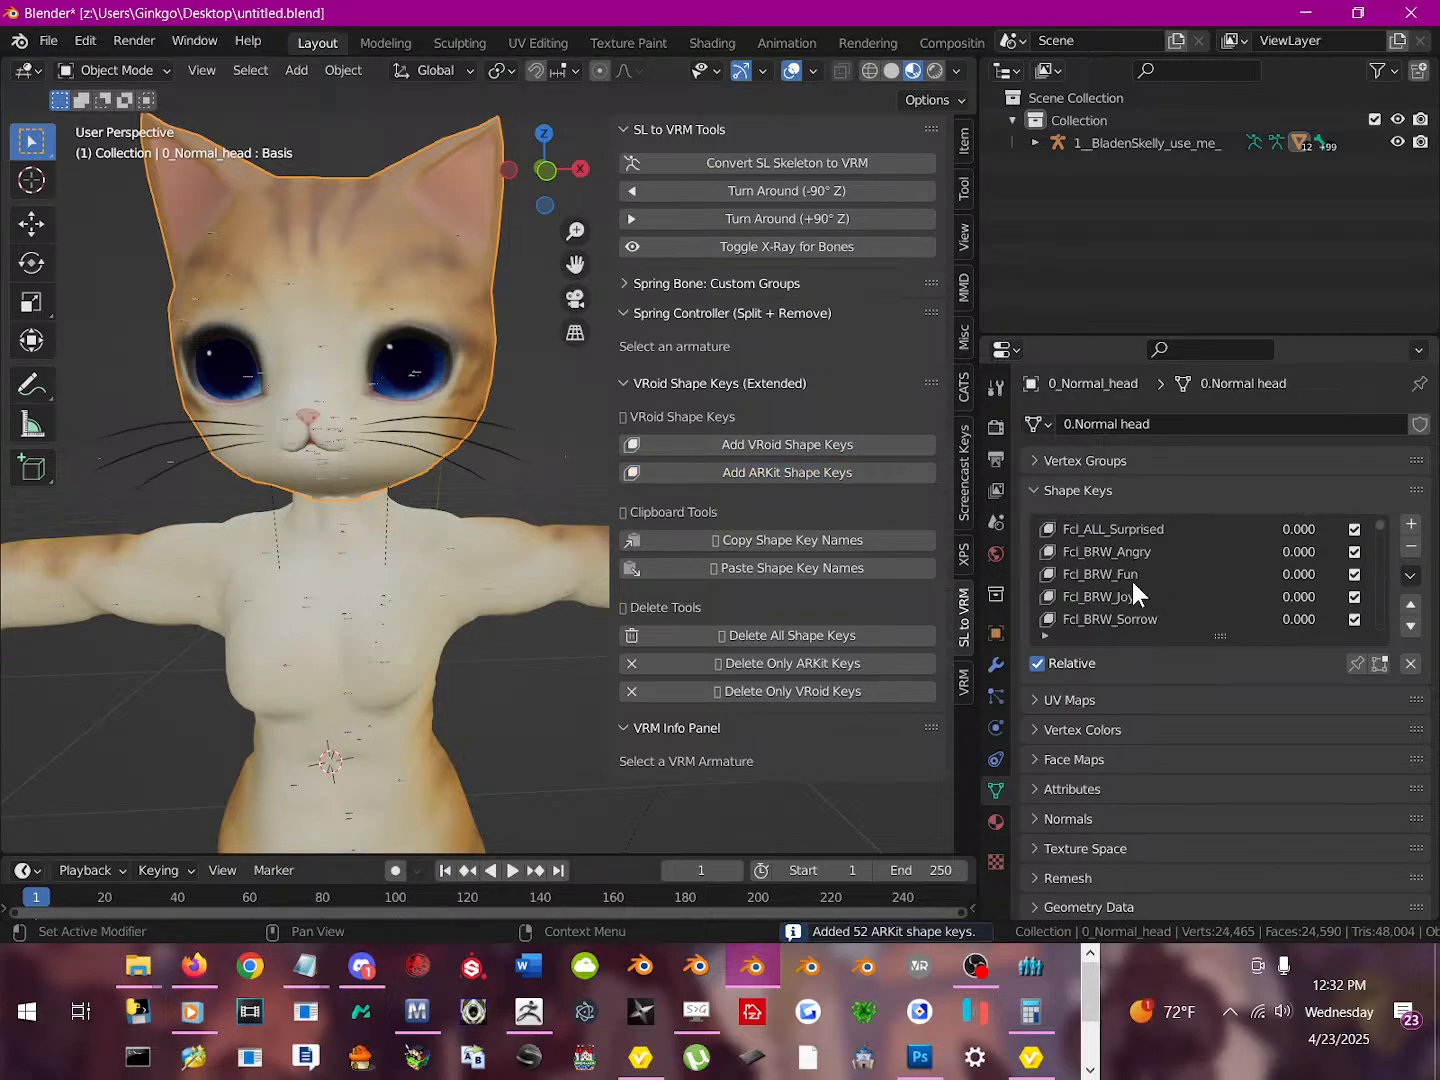
scroll(1132, 581, "down", 20)
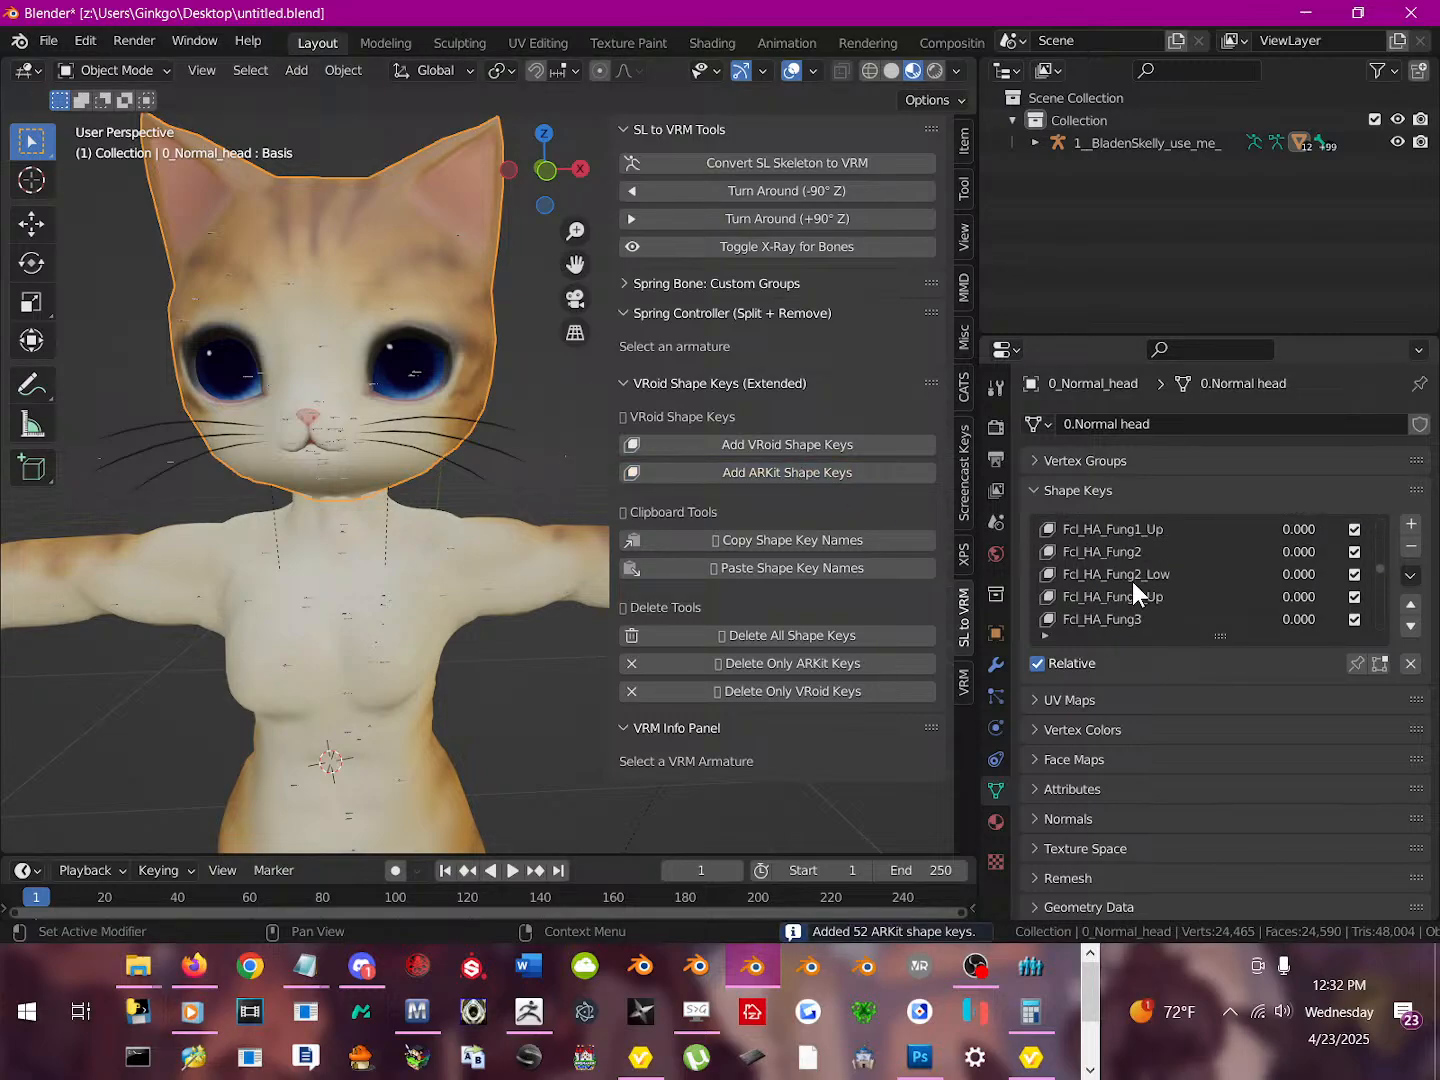
scroll(1132, 581, "down", 2)
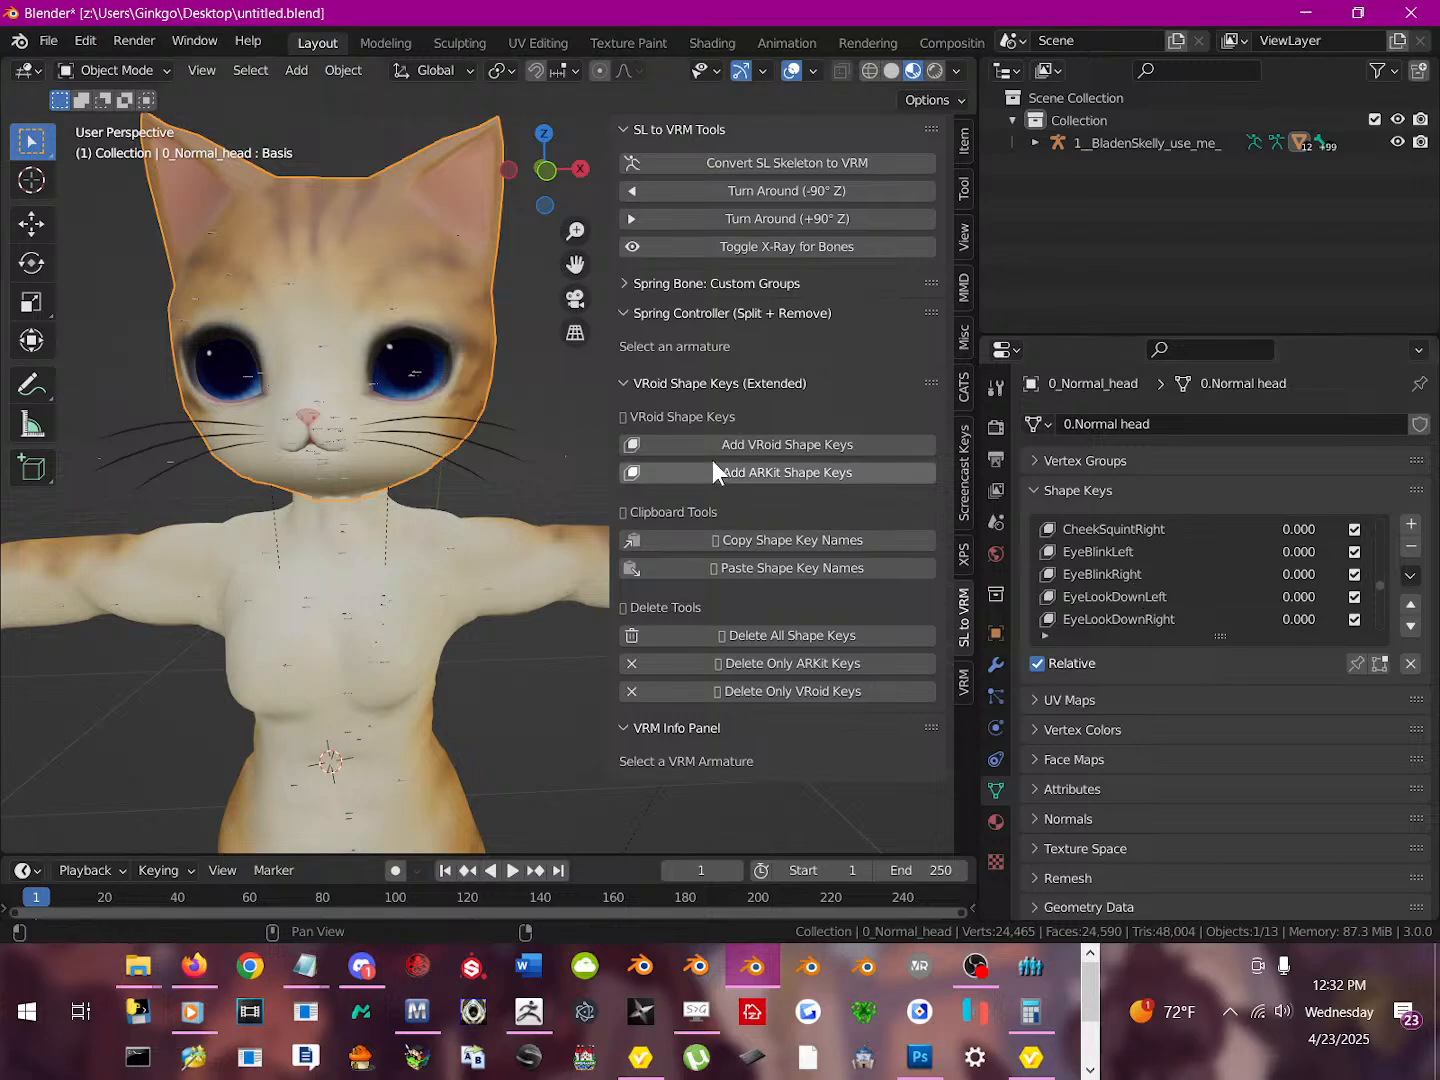
scroll(1157, 590, "down", 7)
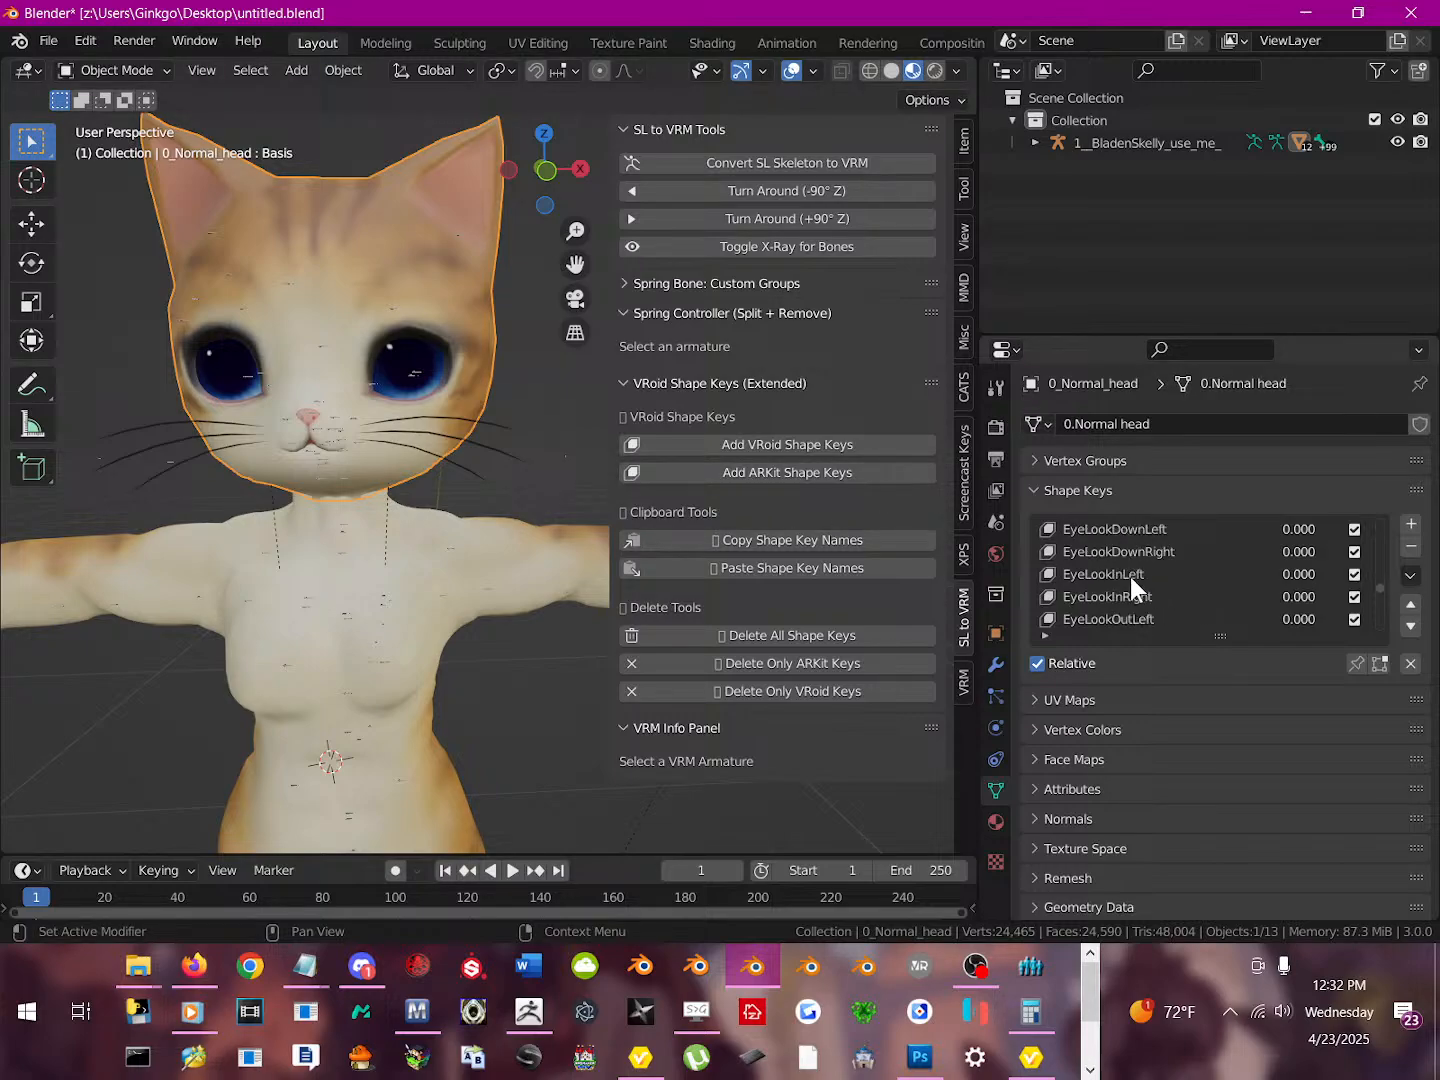
scroll(1291, 586, "down", 18)
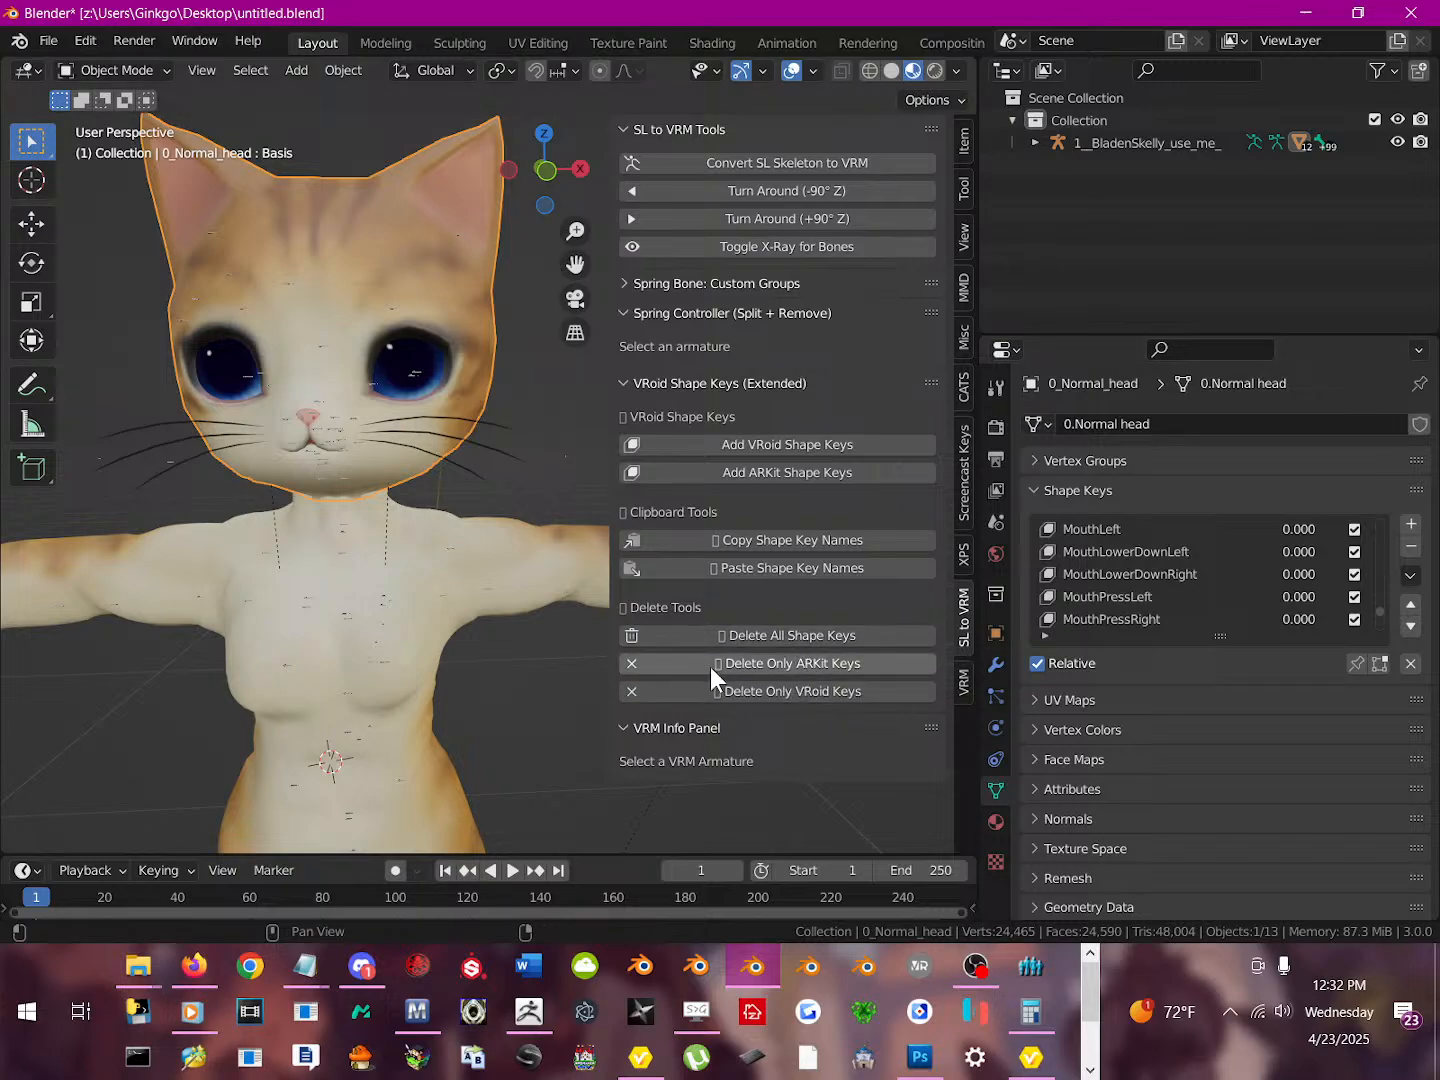
Clear the head mesh's shape keys with the plugin's VRoid-only, ARKit-only and delete-all operations
left_click(741, 692)
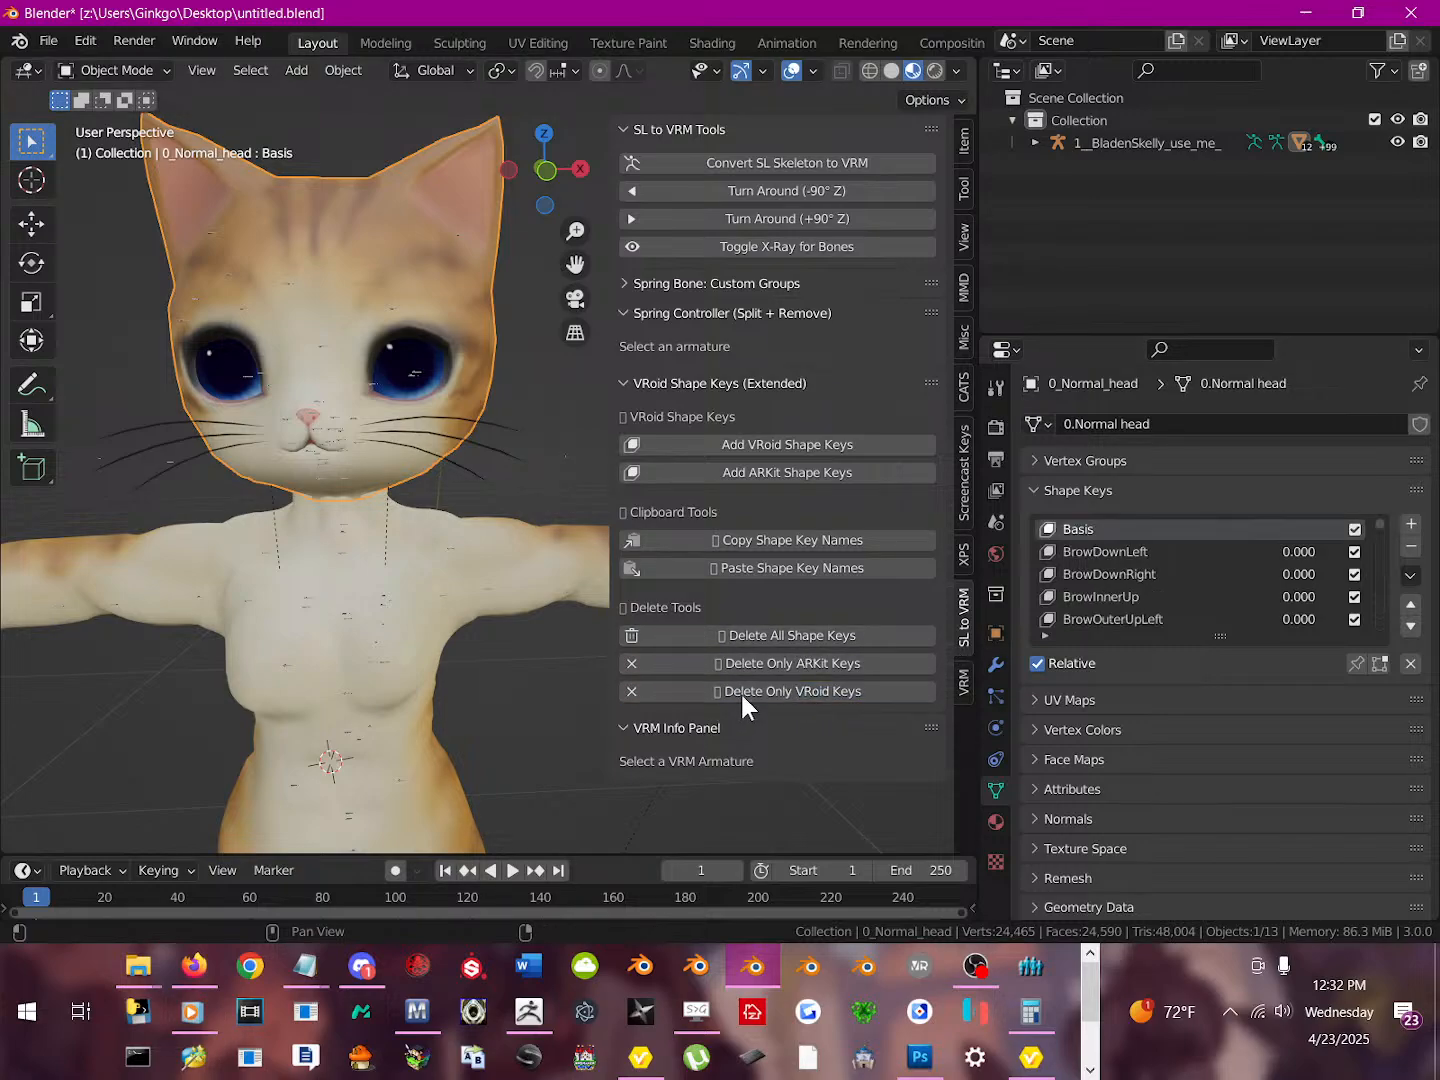
left_click(815, 663)
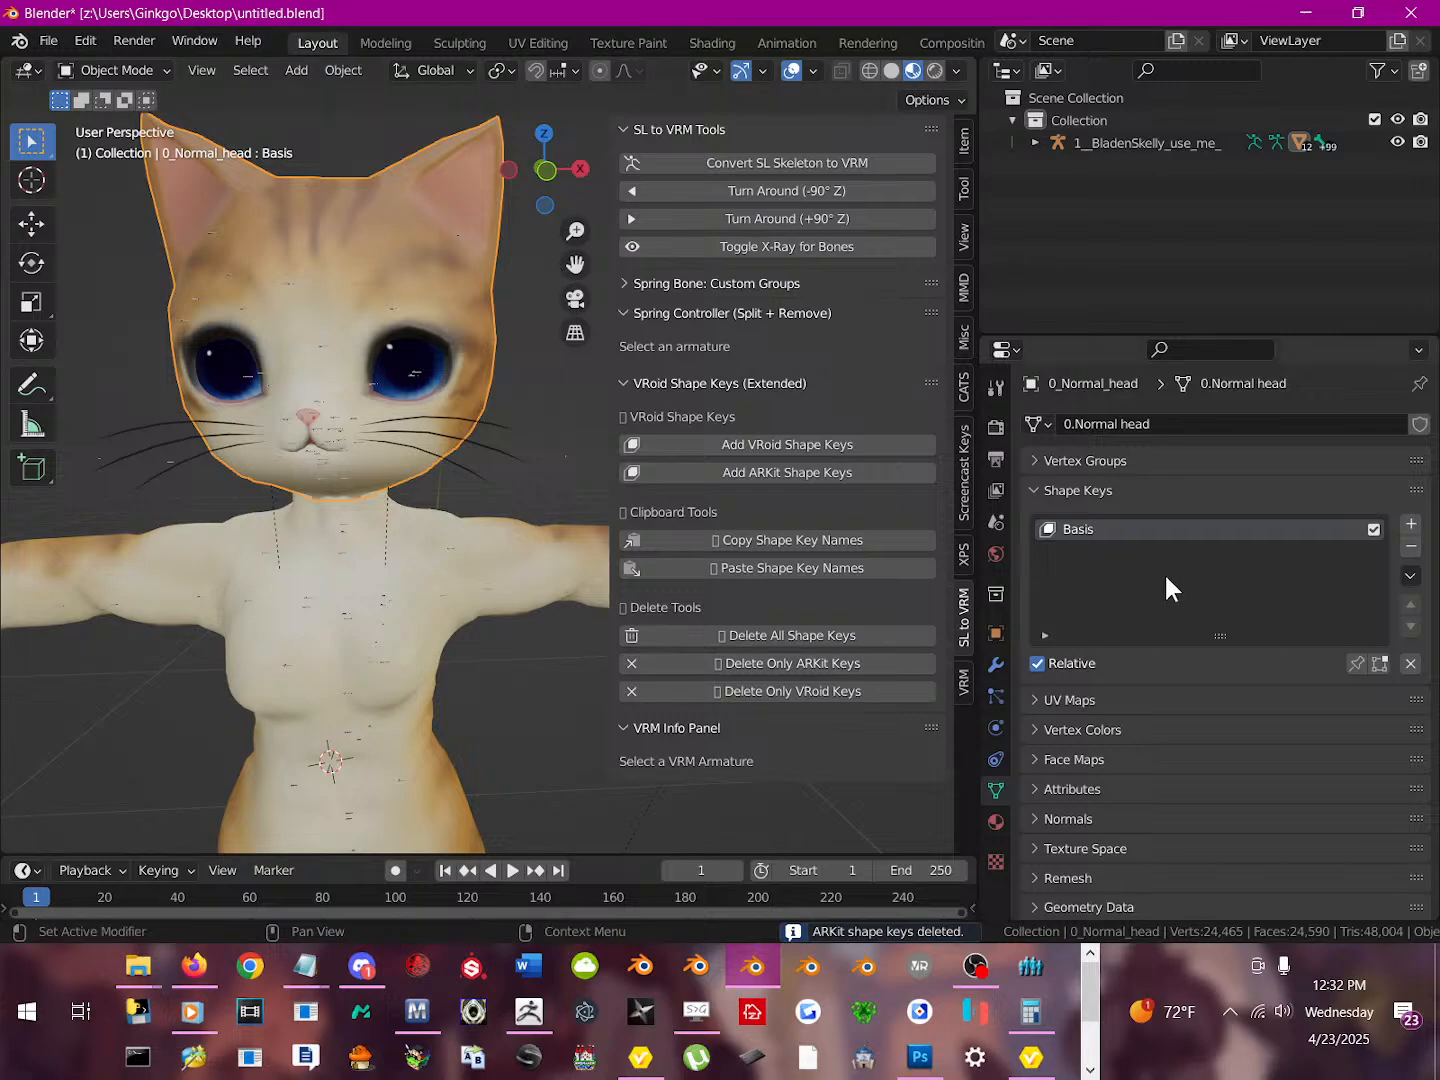
left_click(813, 634)
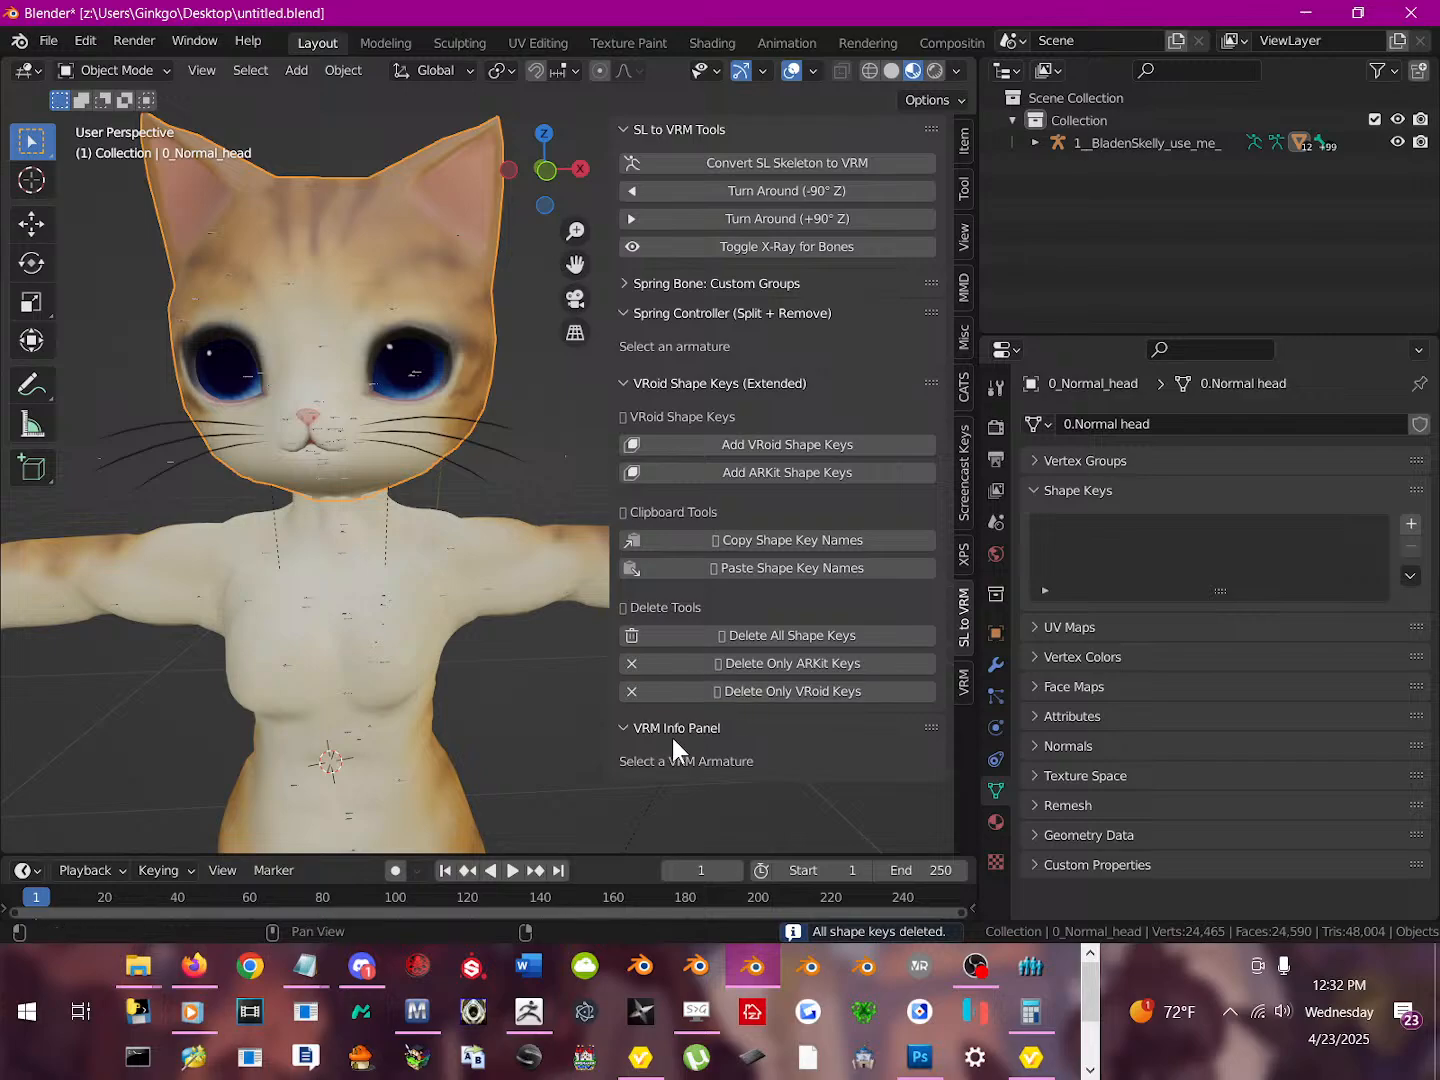
Select the avatar's armature and collapse the Spring Controller and VRoid Shape Keys sections to reach the VRM info
scroll(461, 545, "down", 5)
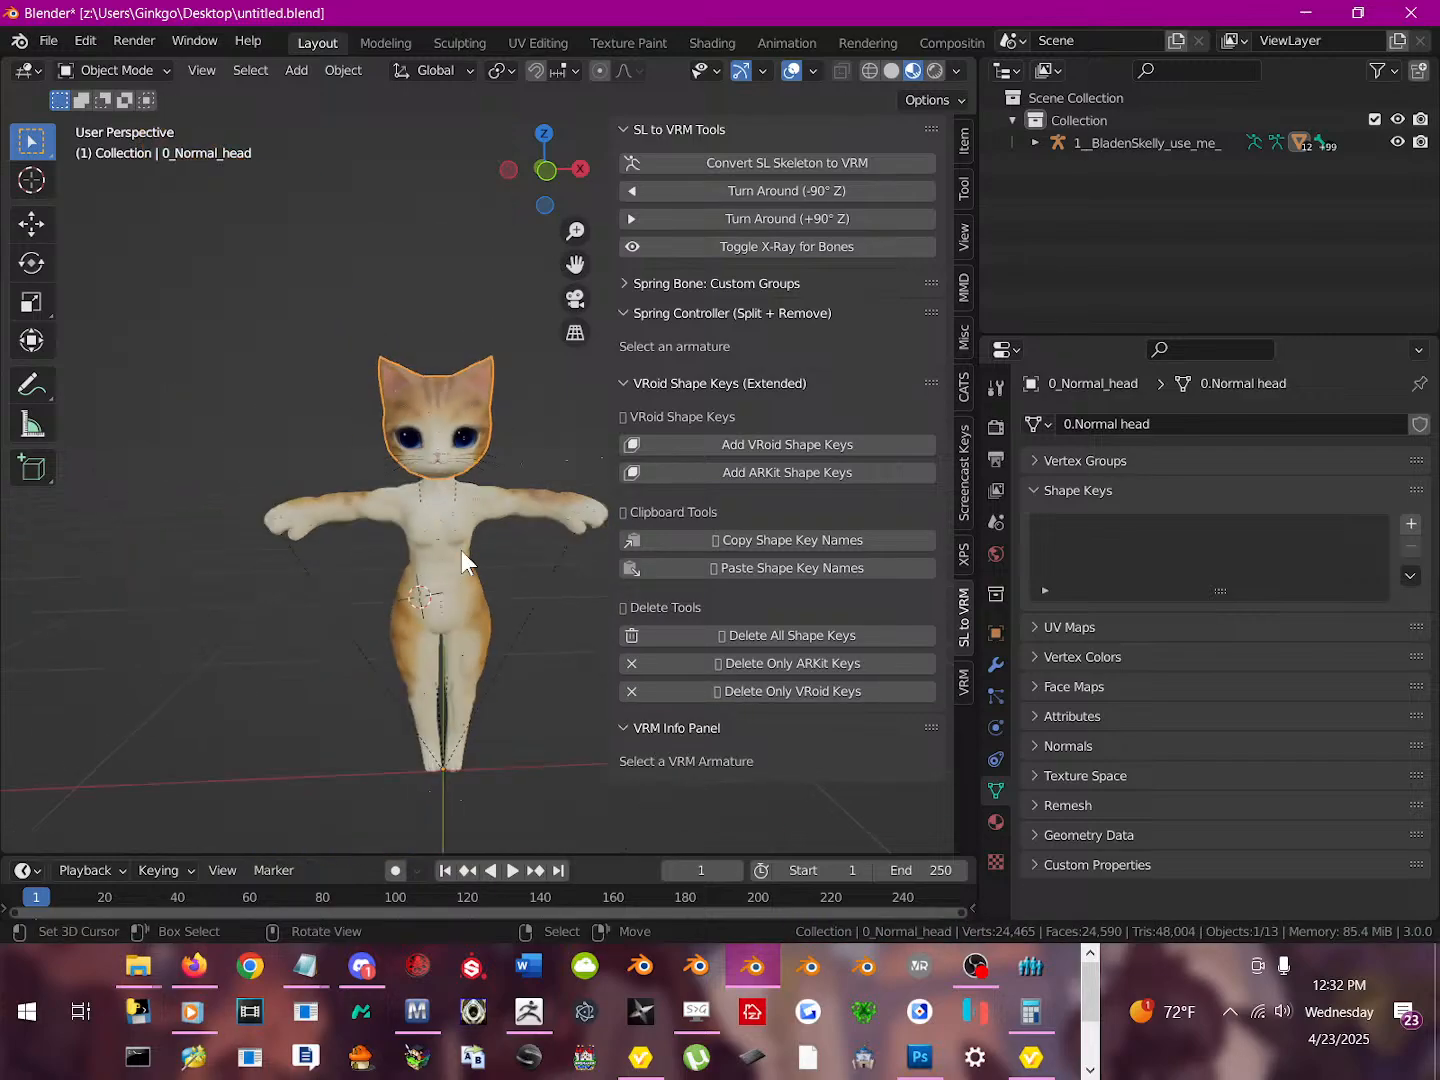
left_click(463, 529)
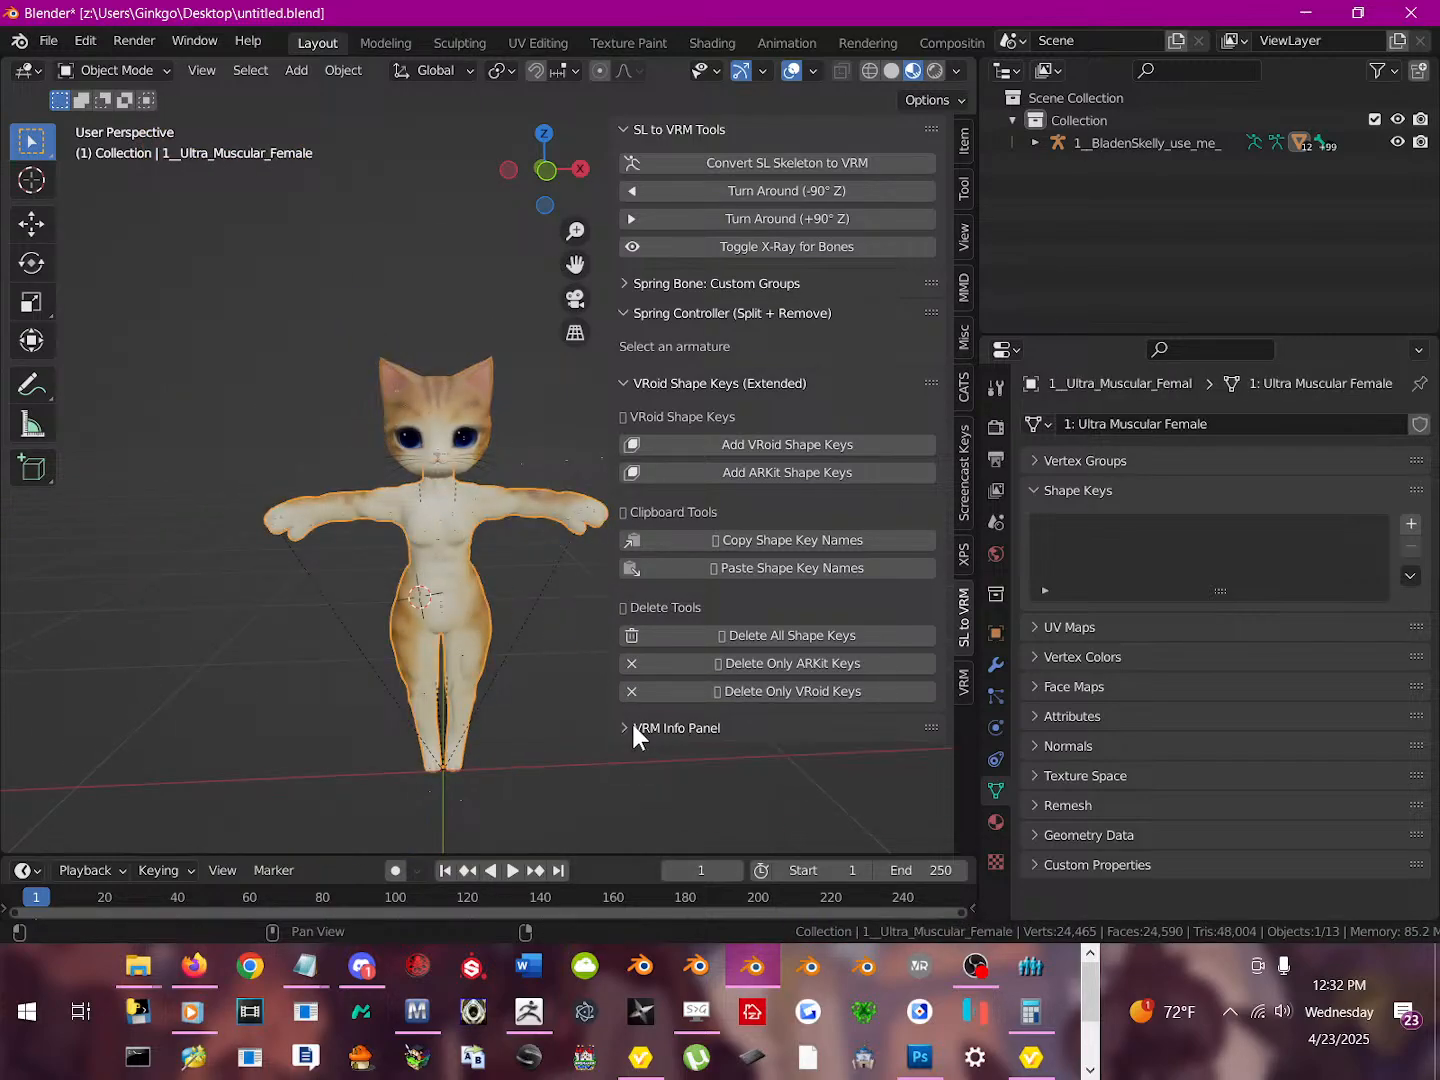
left_click(566, 460)
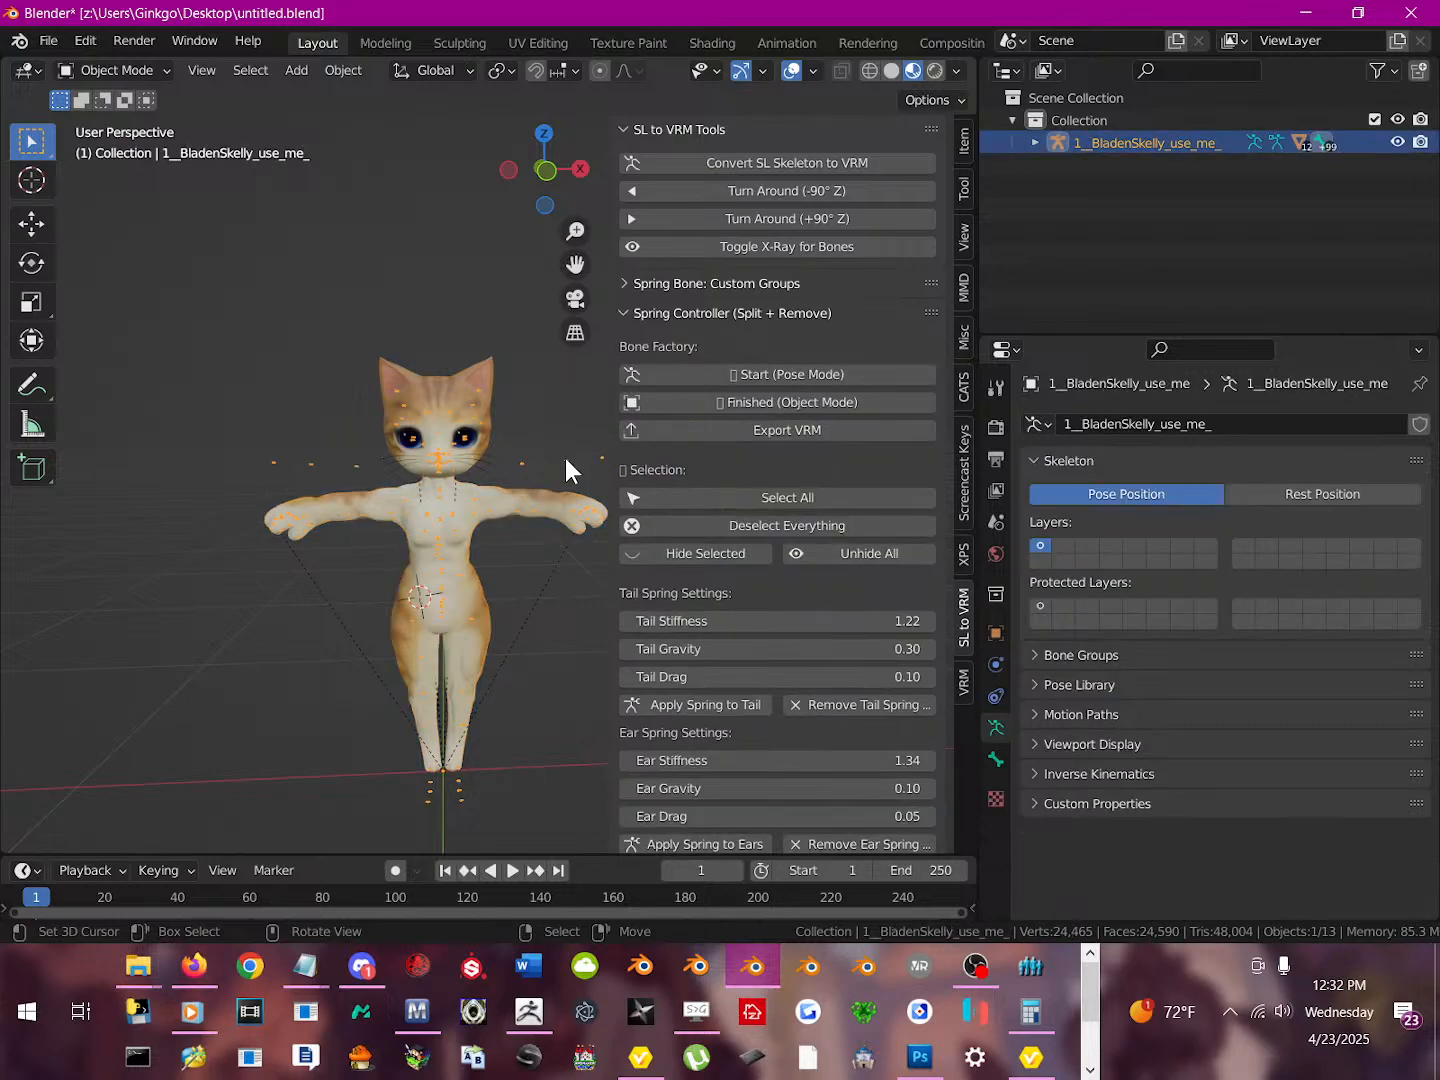
left_click(631, 312)
left_click(622, 343)
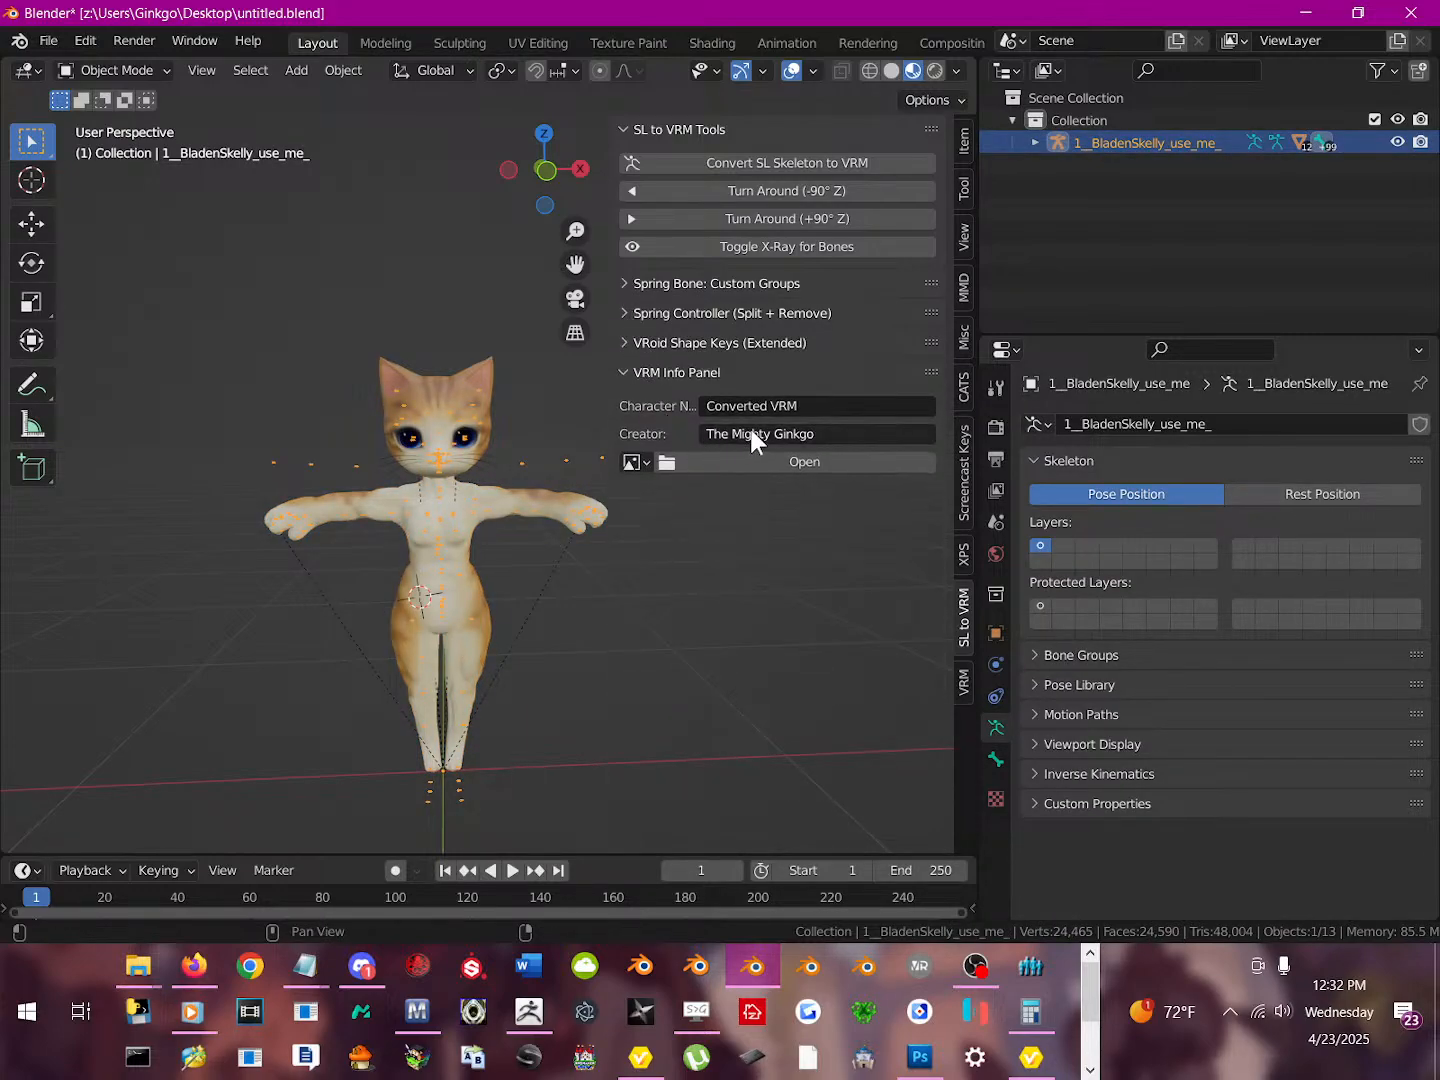
Open the VRM info's Character Name and Creator fields for editing
left_click(853, 409)
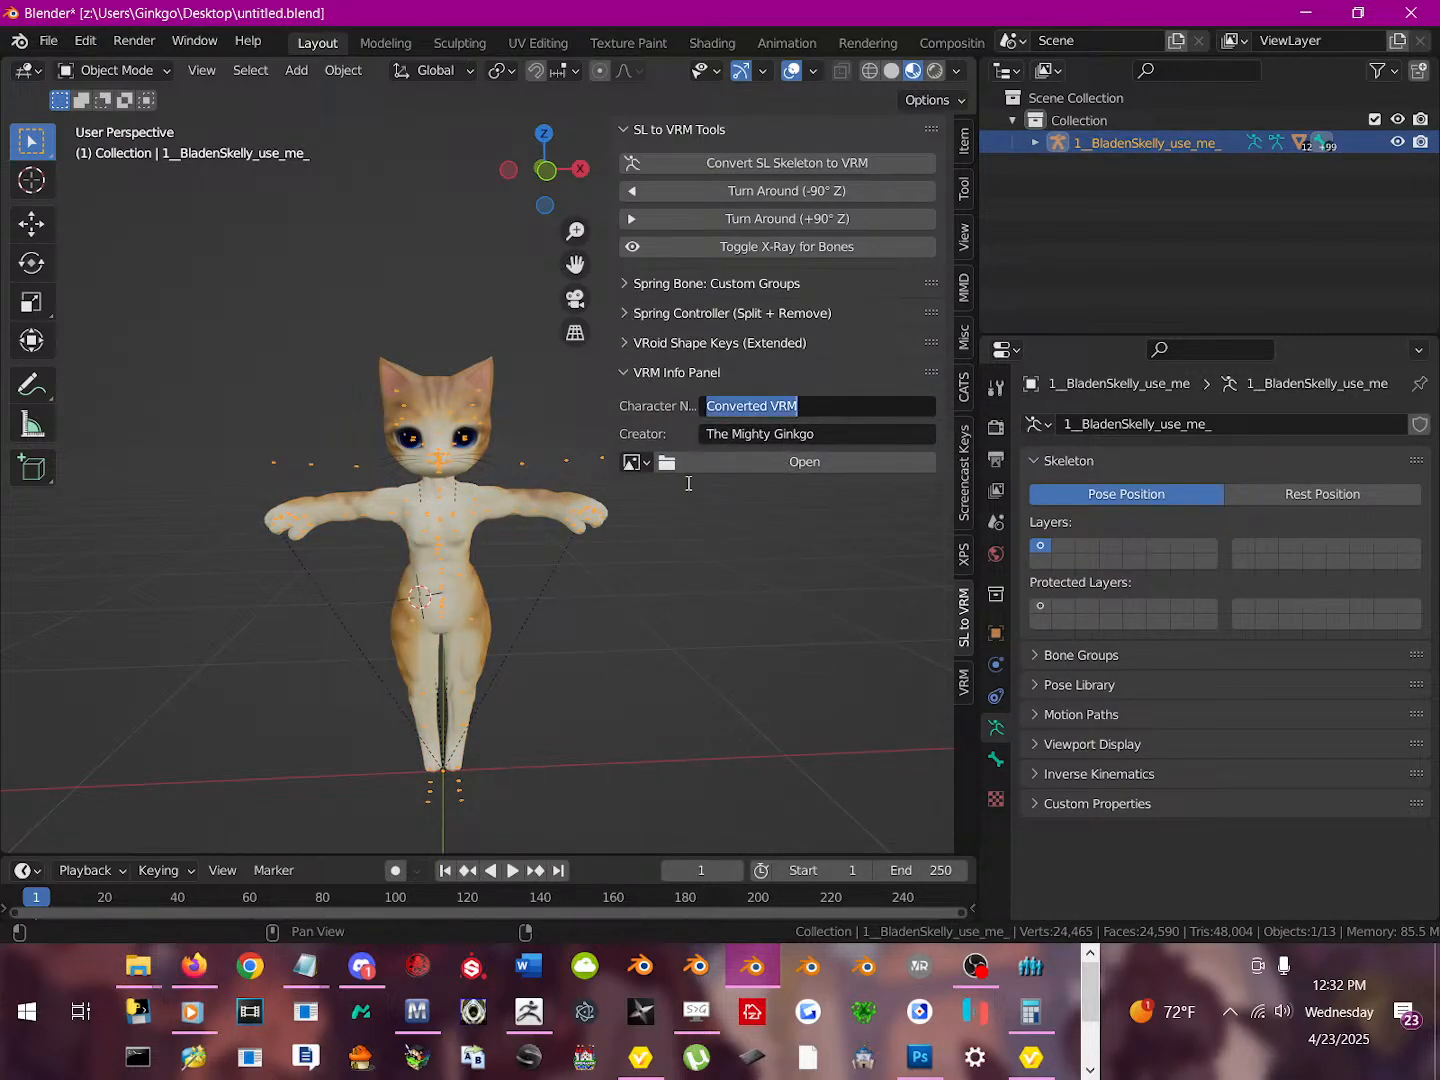
left_click(506, 557)
scroll(587, 582, "up", 4)
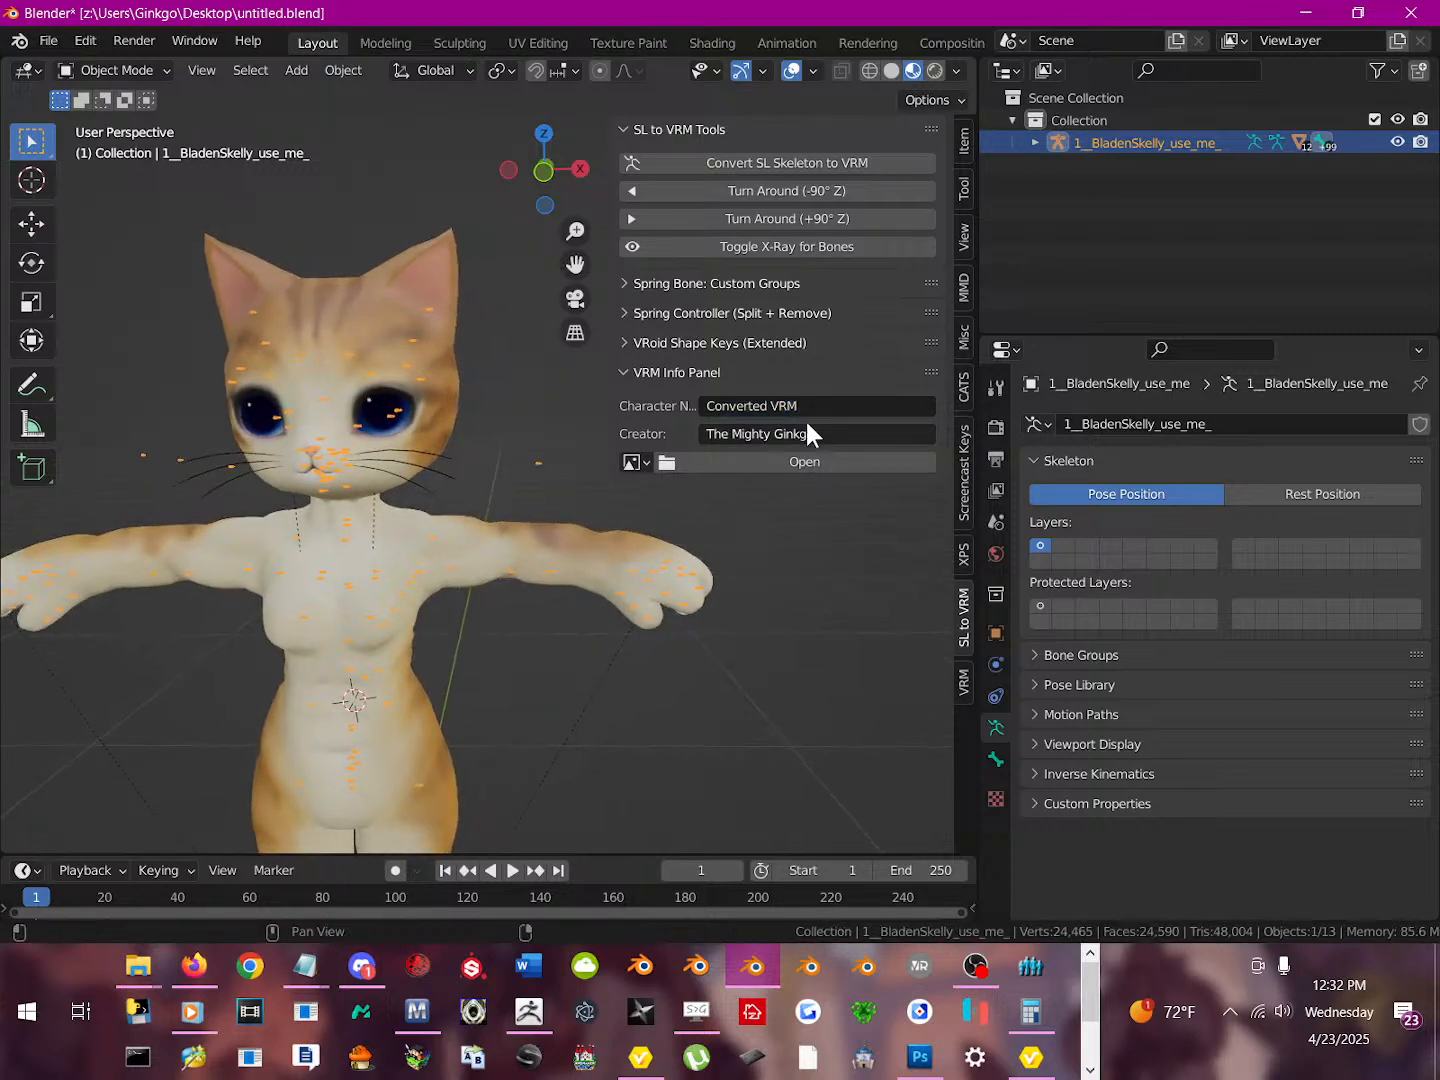
left_click(827, 408)
left_click(820, 434)
left_click(819, 435)
Assign blue_png.png as the image in the armature's VRM info and collapse that section
left_click(634, 462)
left_click(633, 462)
left_click(679, 497)
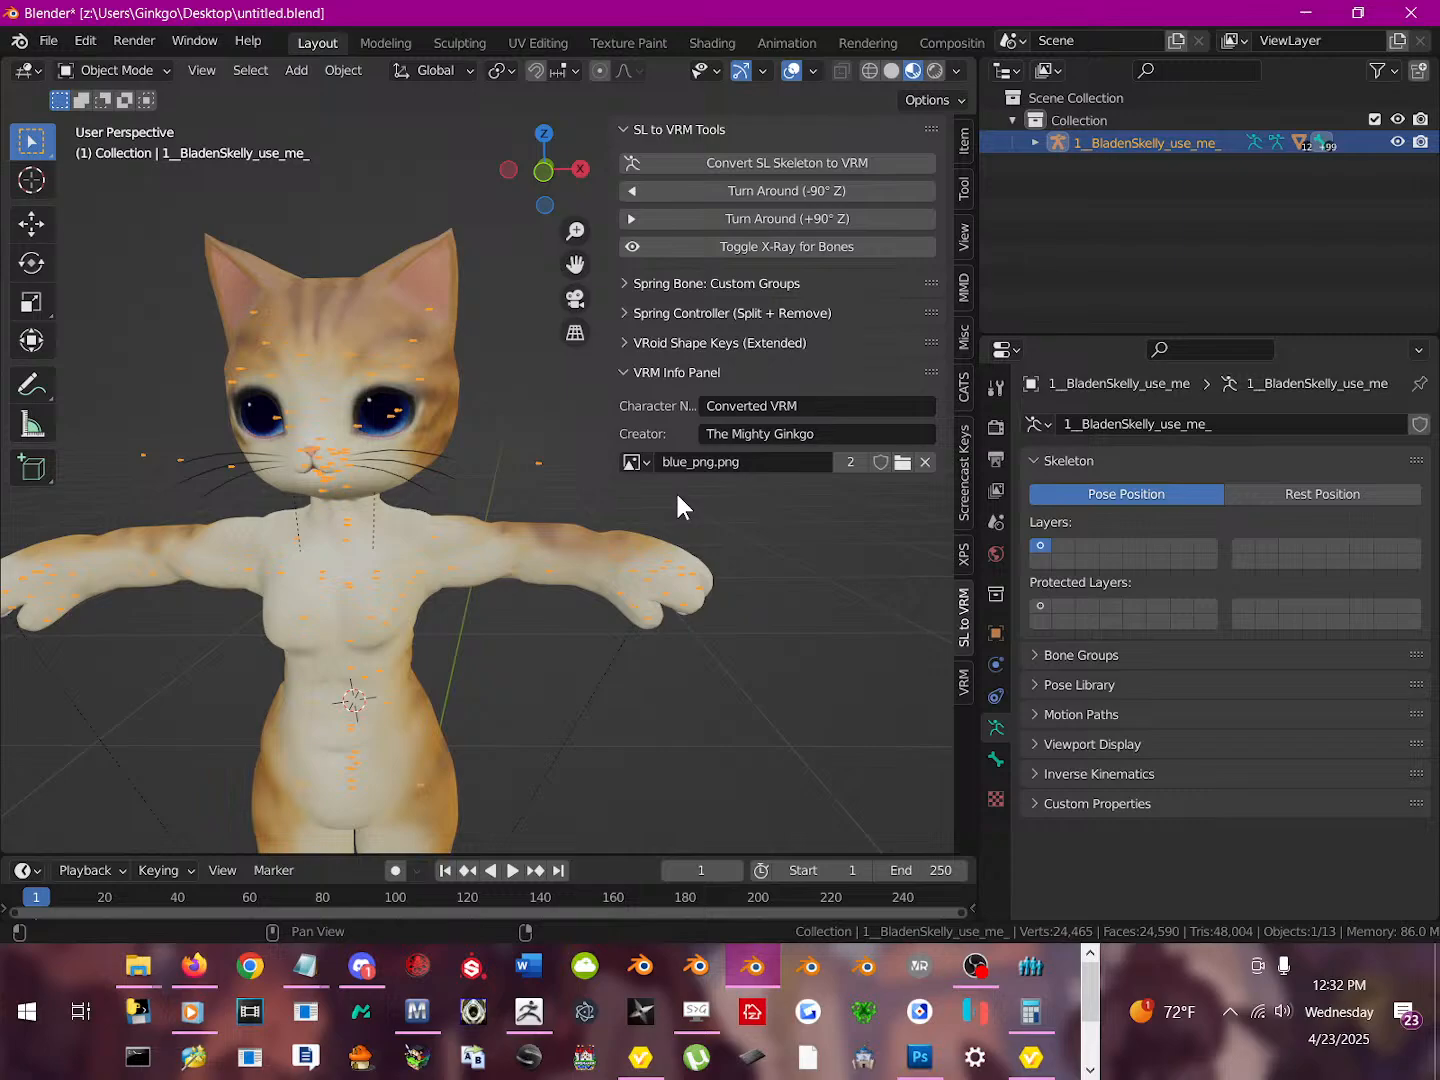
left_click(622, 373)
scroll(511, 516, "down", 2)
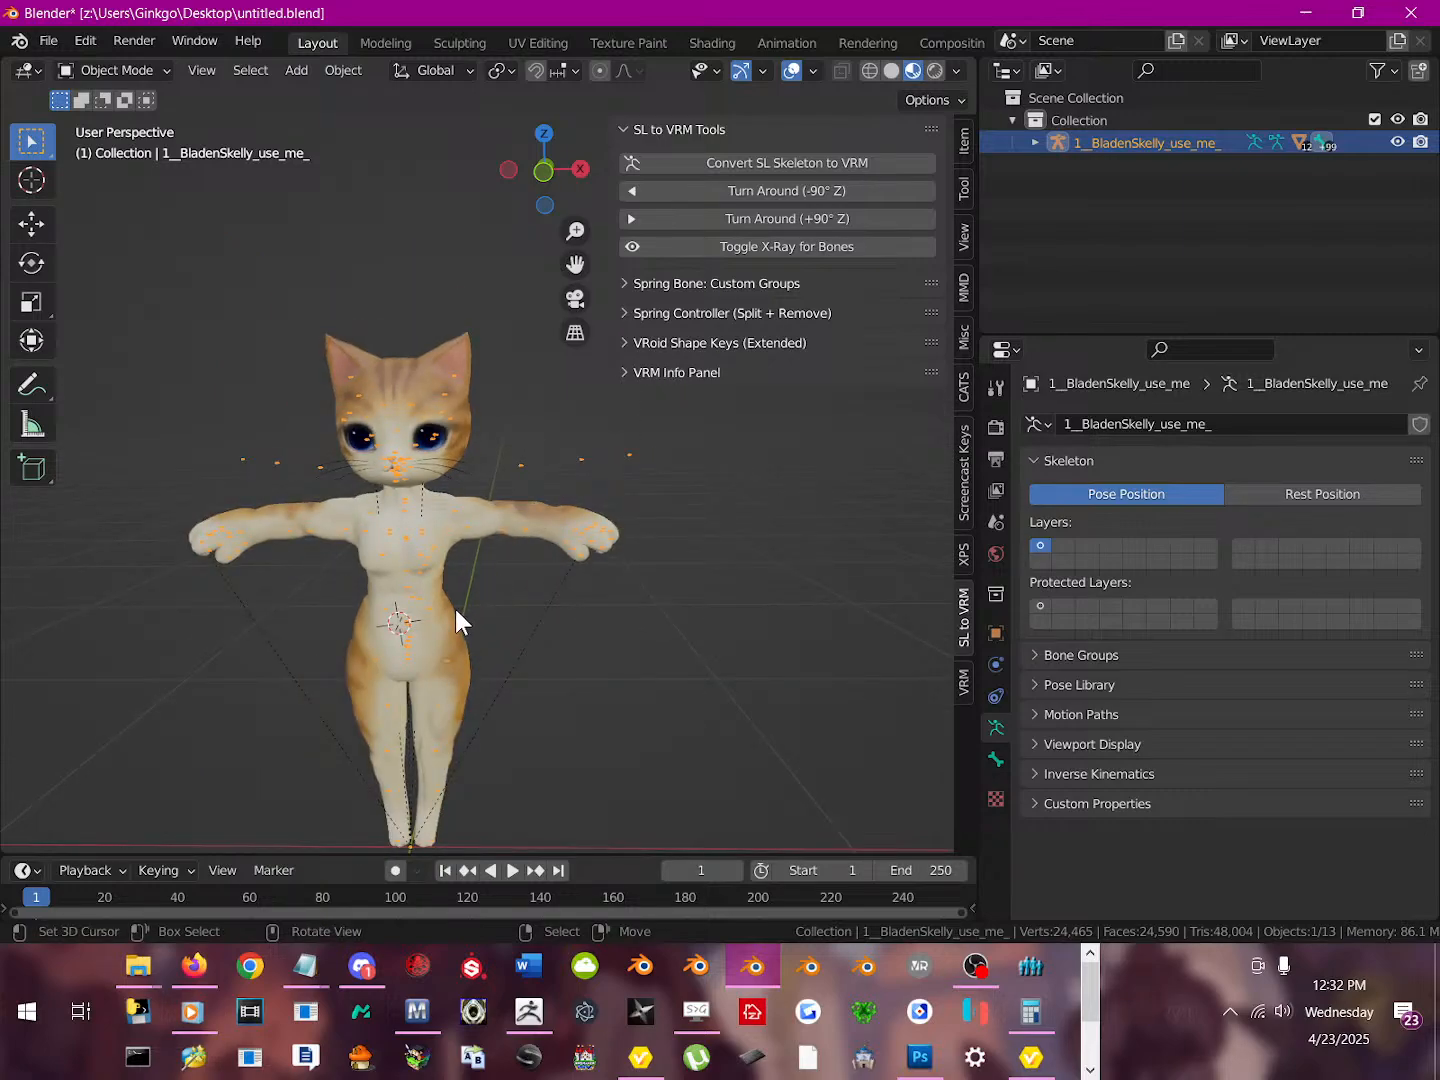
middle_click_drag(461, 604, 490, 549)
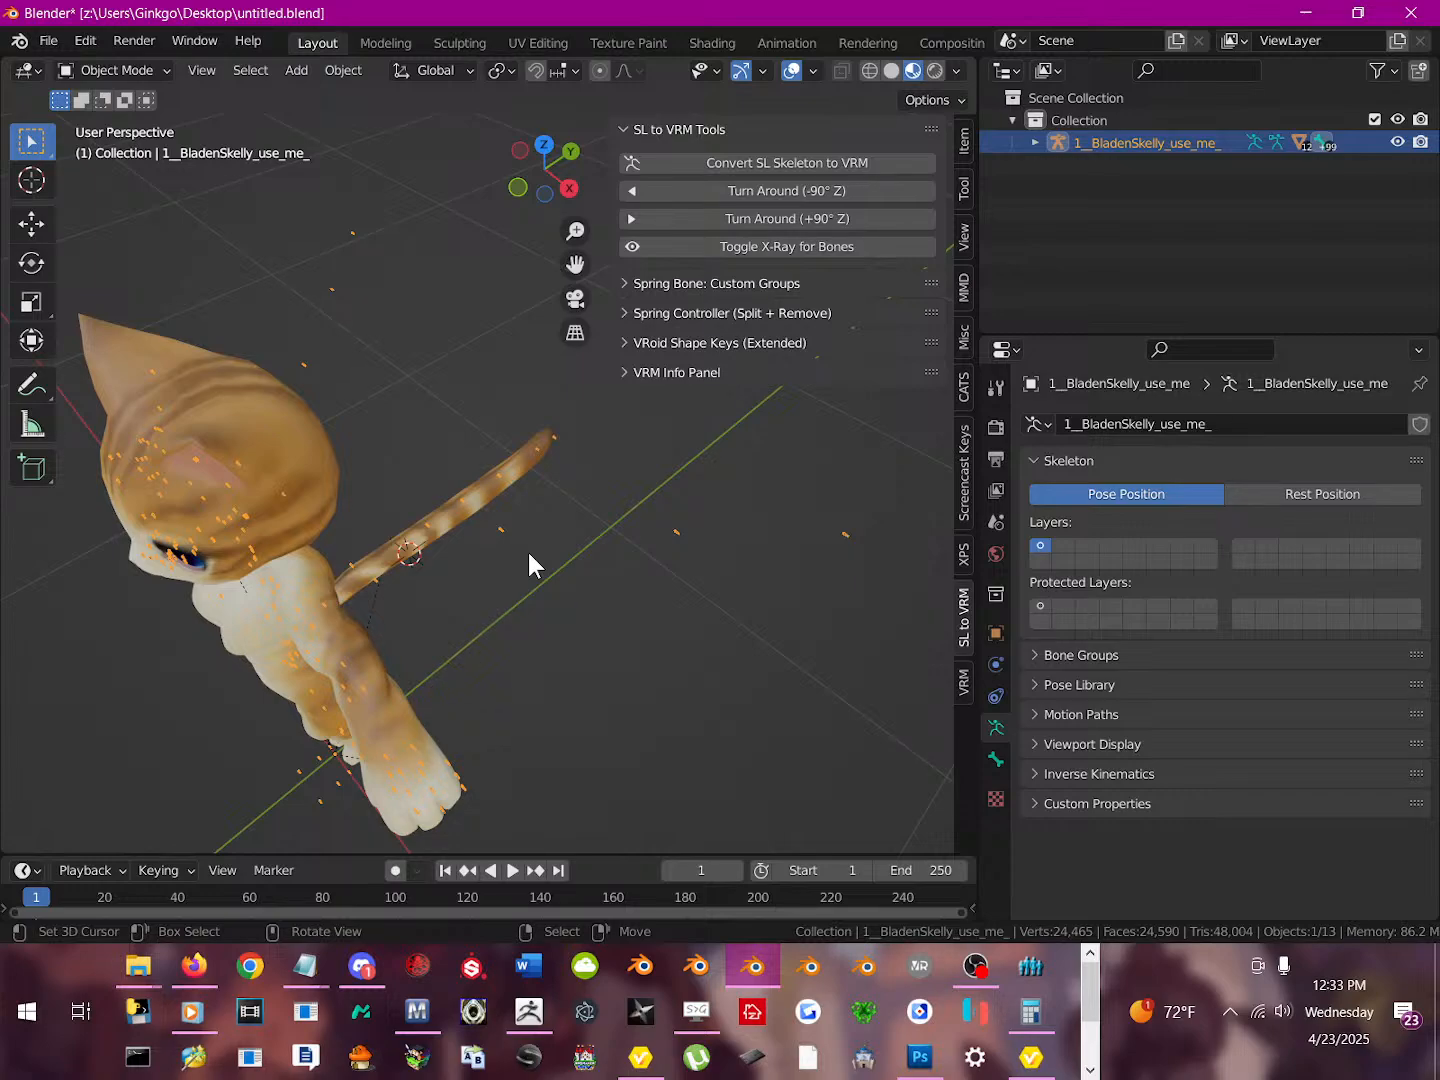
middle_click_drag(527, 553, 286, 501)
middle_click_drag(483, 805, 548, 571)
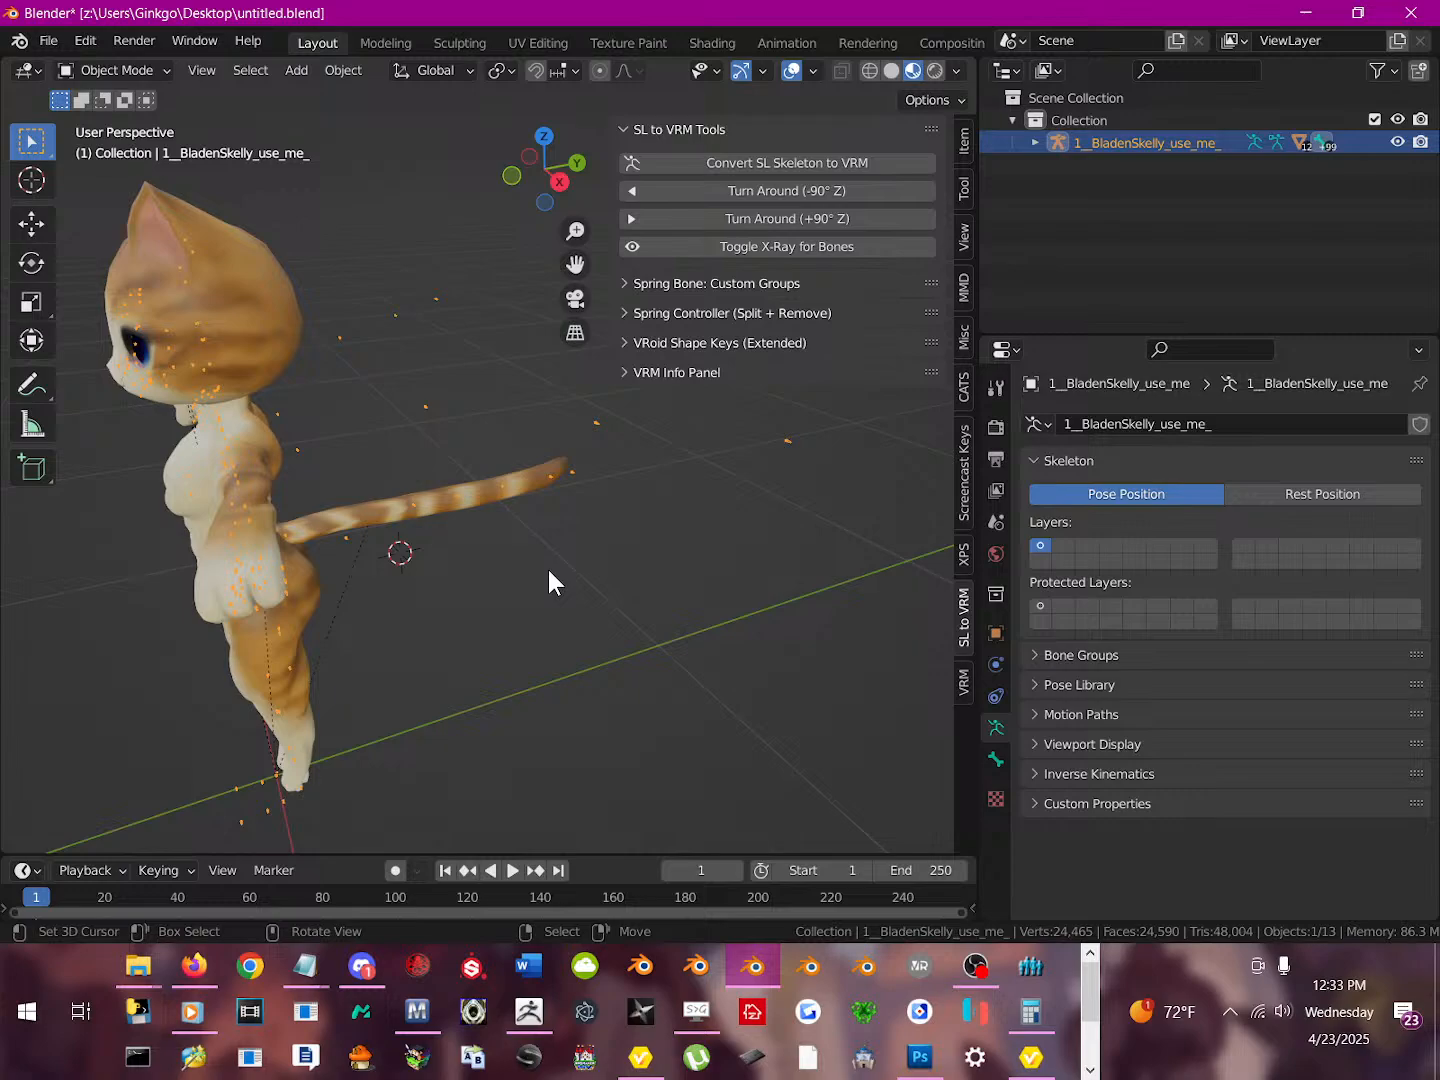
middle_click_drag(490, 386, 391, 458)
middle_click_drag(372, 538, 383, 571)
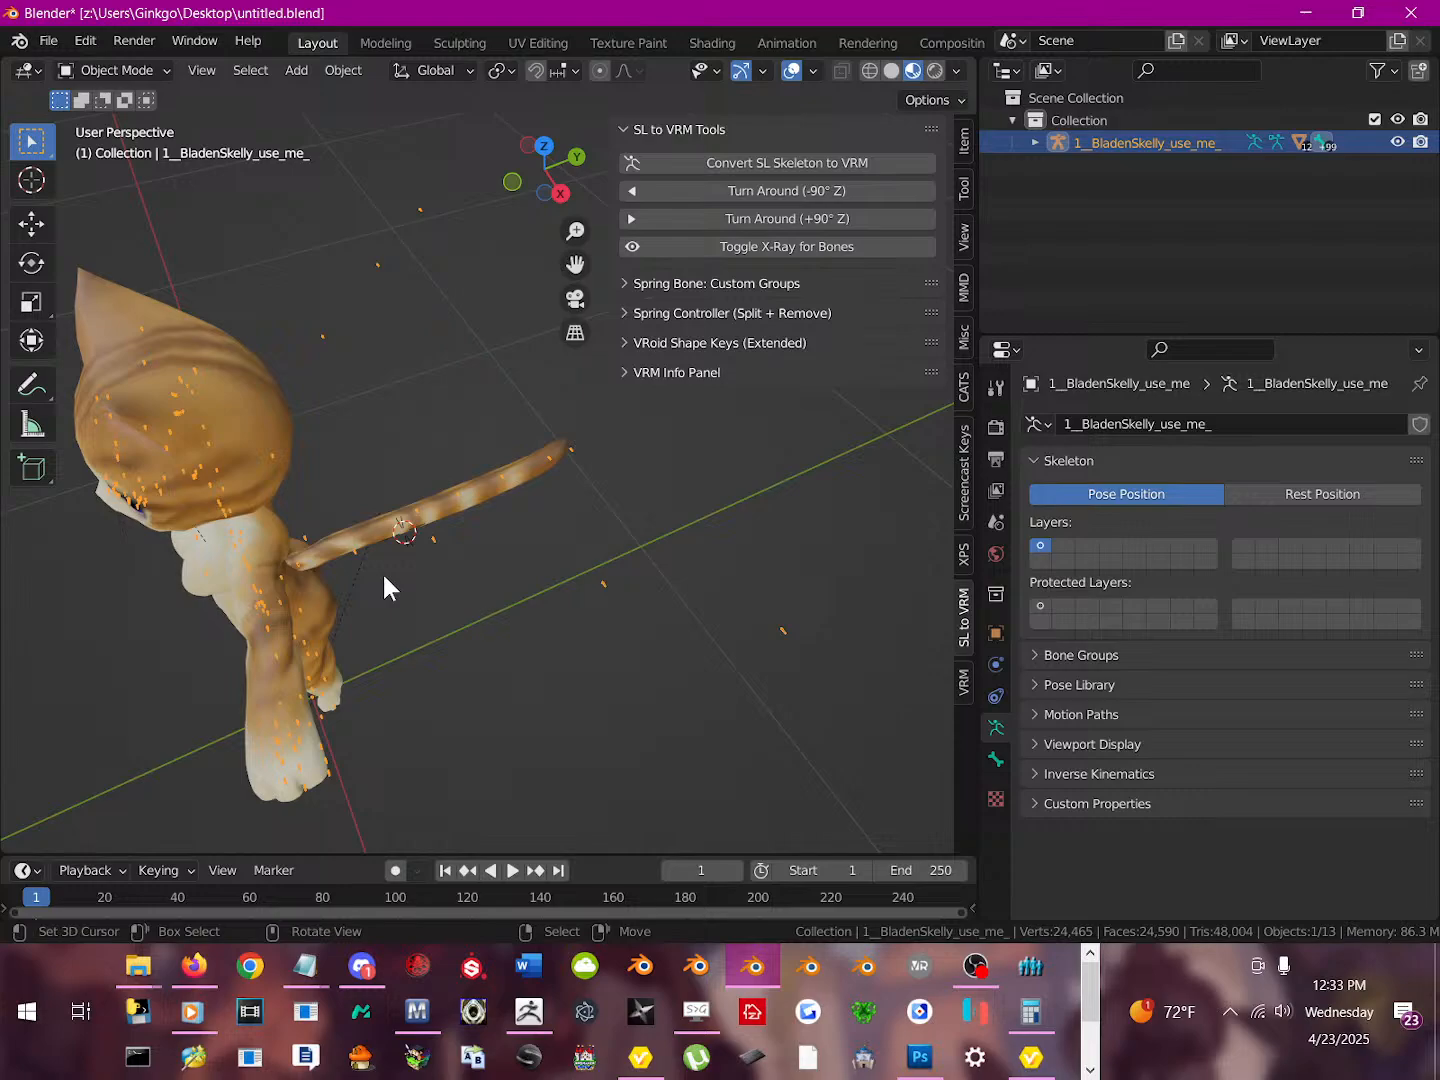
mouse_move(512, 581)
middle_mouse_down()
mouse_move(526, 530)
mouse_move(536, 592)
middle_mouse_up()
middle_click_drag(386, 482, 356, 479)
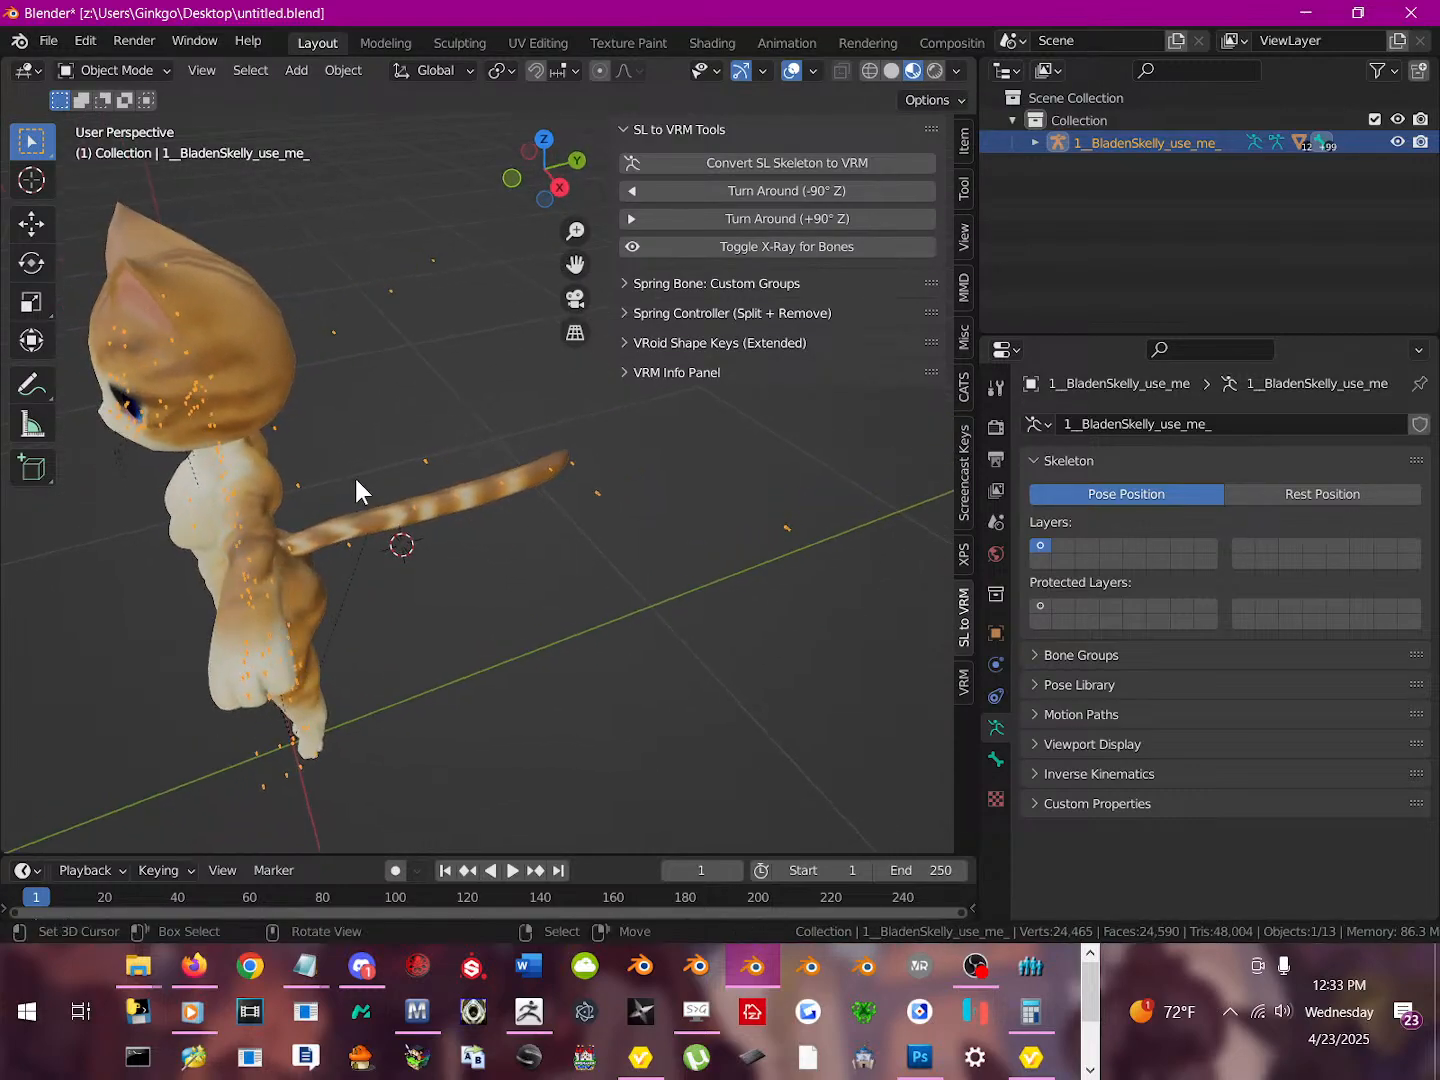
Switch the avatar's armature from Object Mode to Edit Mode so its individual bones can be selected
key("Tab")
key("Tab")
key("Tab")
key("a")
key("Tab")
key("Tab")
left_click(292, 493)
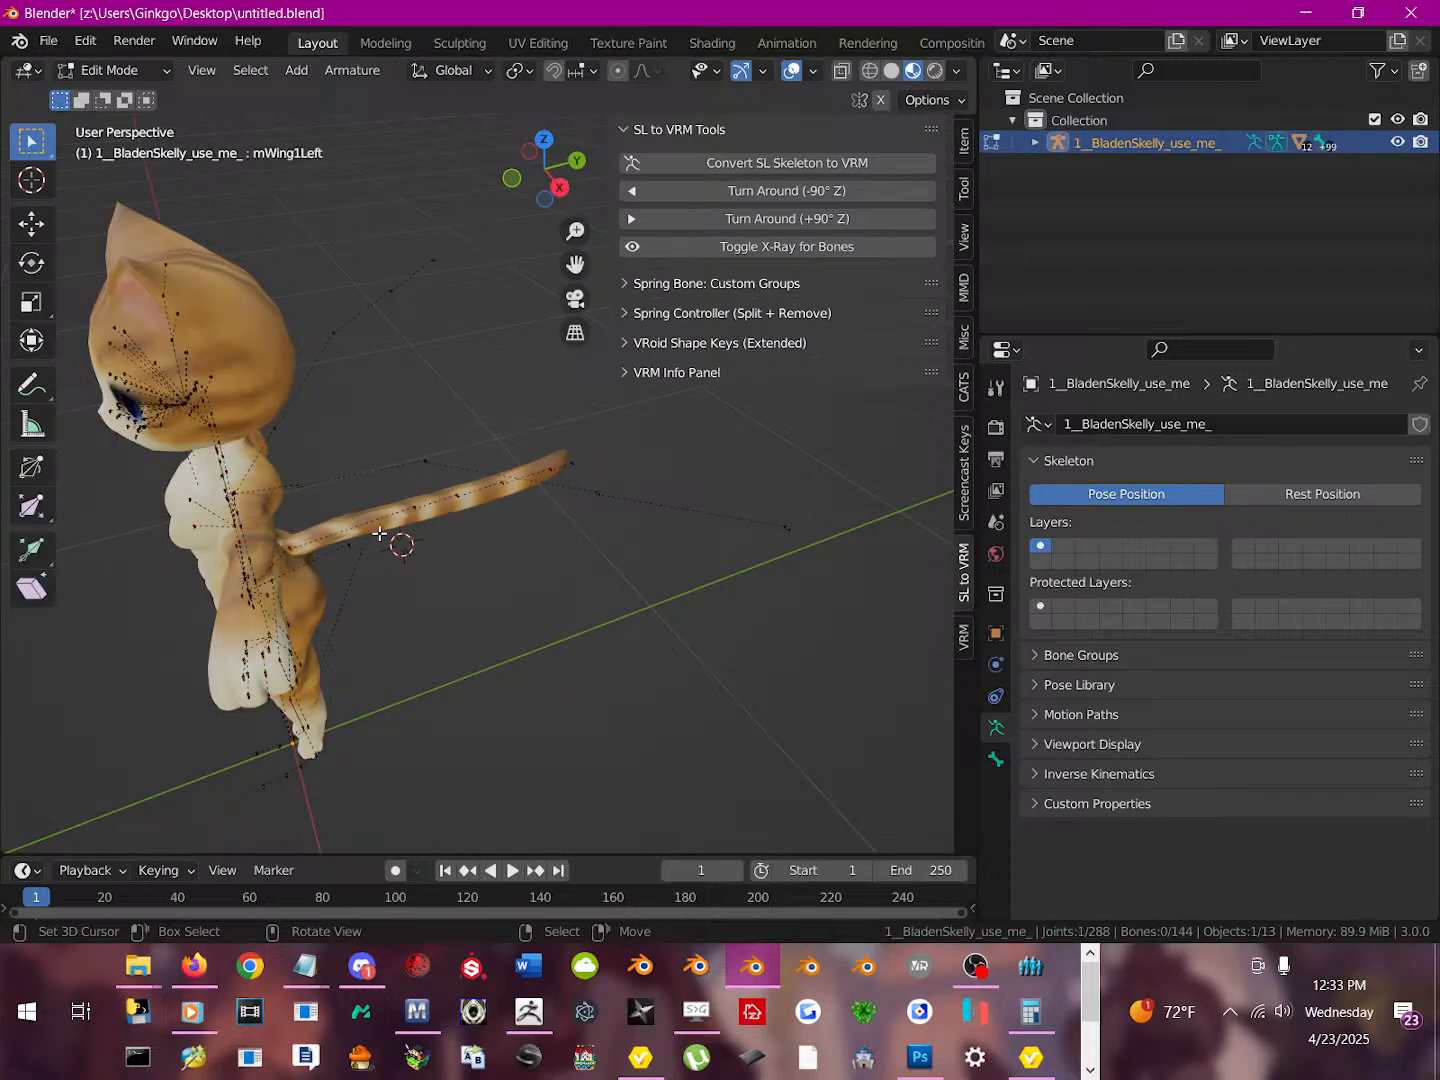
Look over the avatar's bones from several sides, check the live chat in YouTube Studio in Firefox, and return to Blender
mouse_move(431, 553)
middle_mouse_down()
mouse_move(400, 580)
mouse_move(453, 556)
mouse_move(453, 542)
mouse_move(461, 591)
mouse_move(457, 568)
middle_mouse_up()
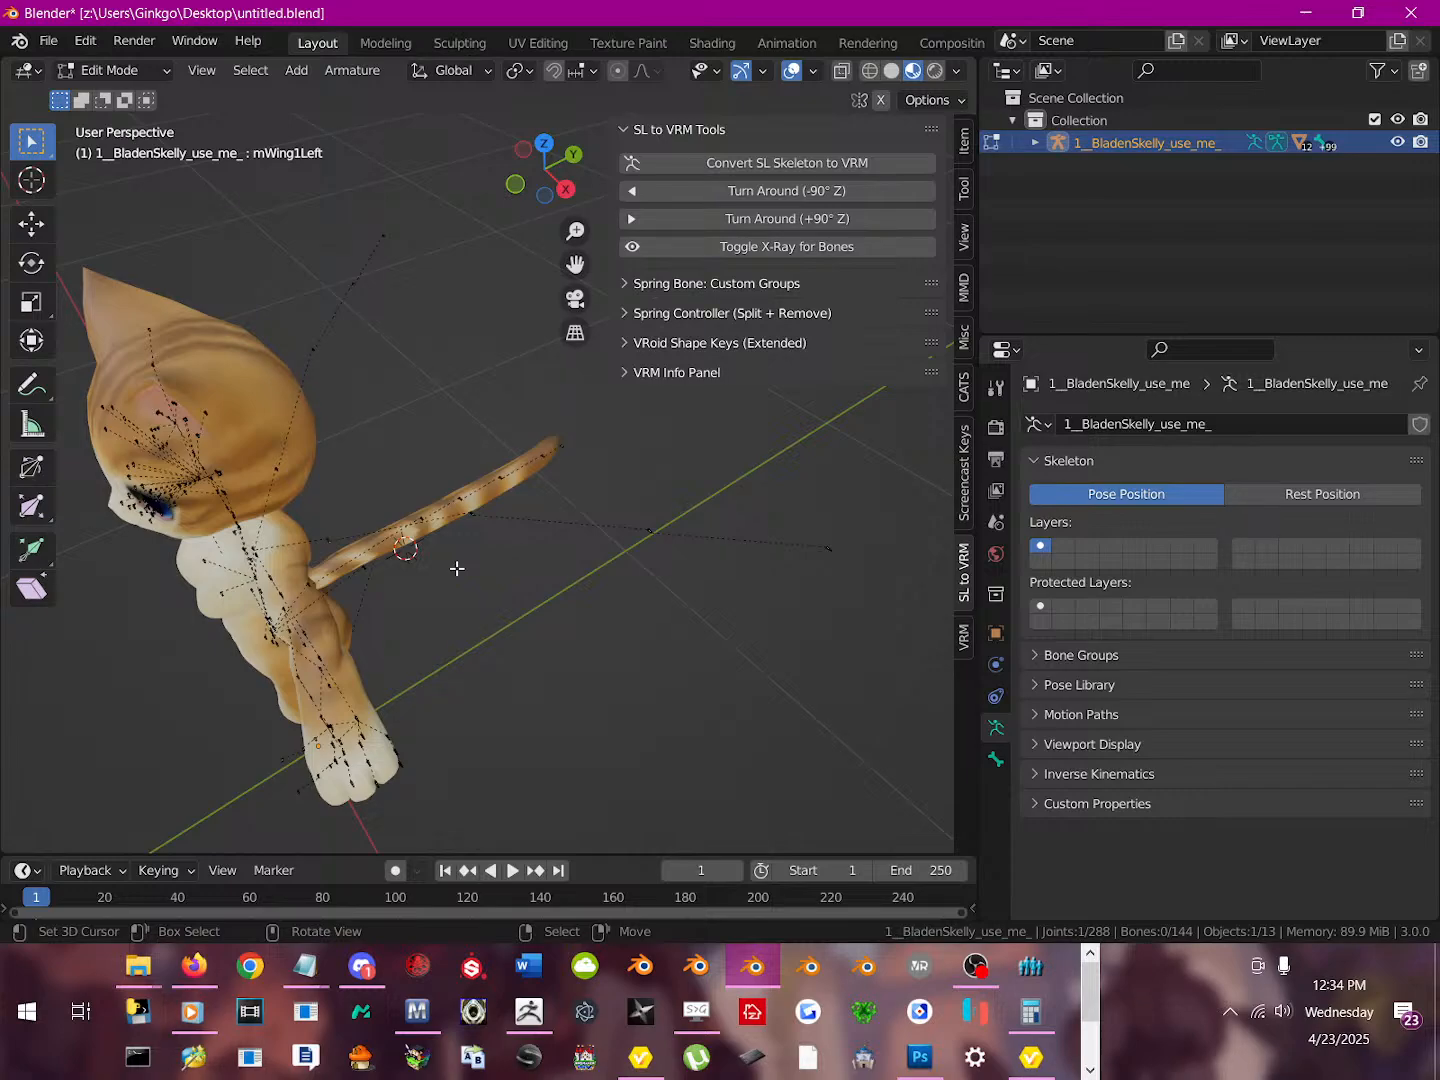
scroll(540, 568, "down", 5)
middle_click_drag(560, 596, 654, 523)
scroll(433, 517, "up", 2)
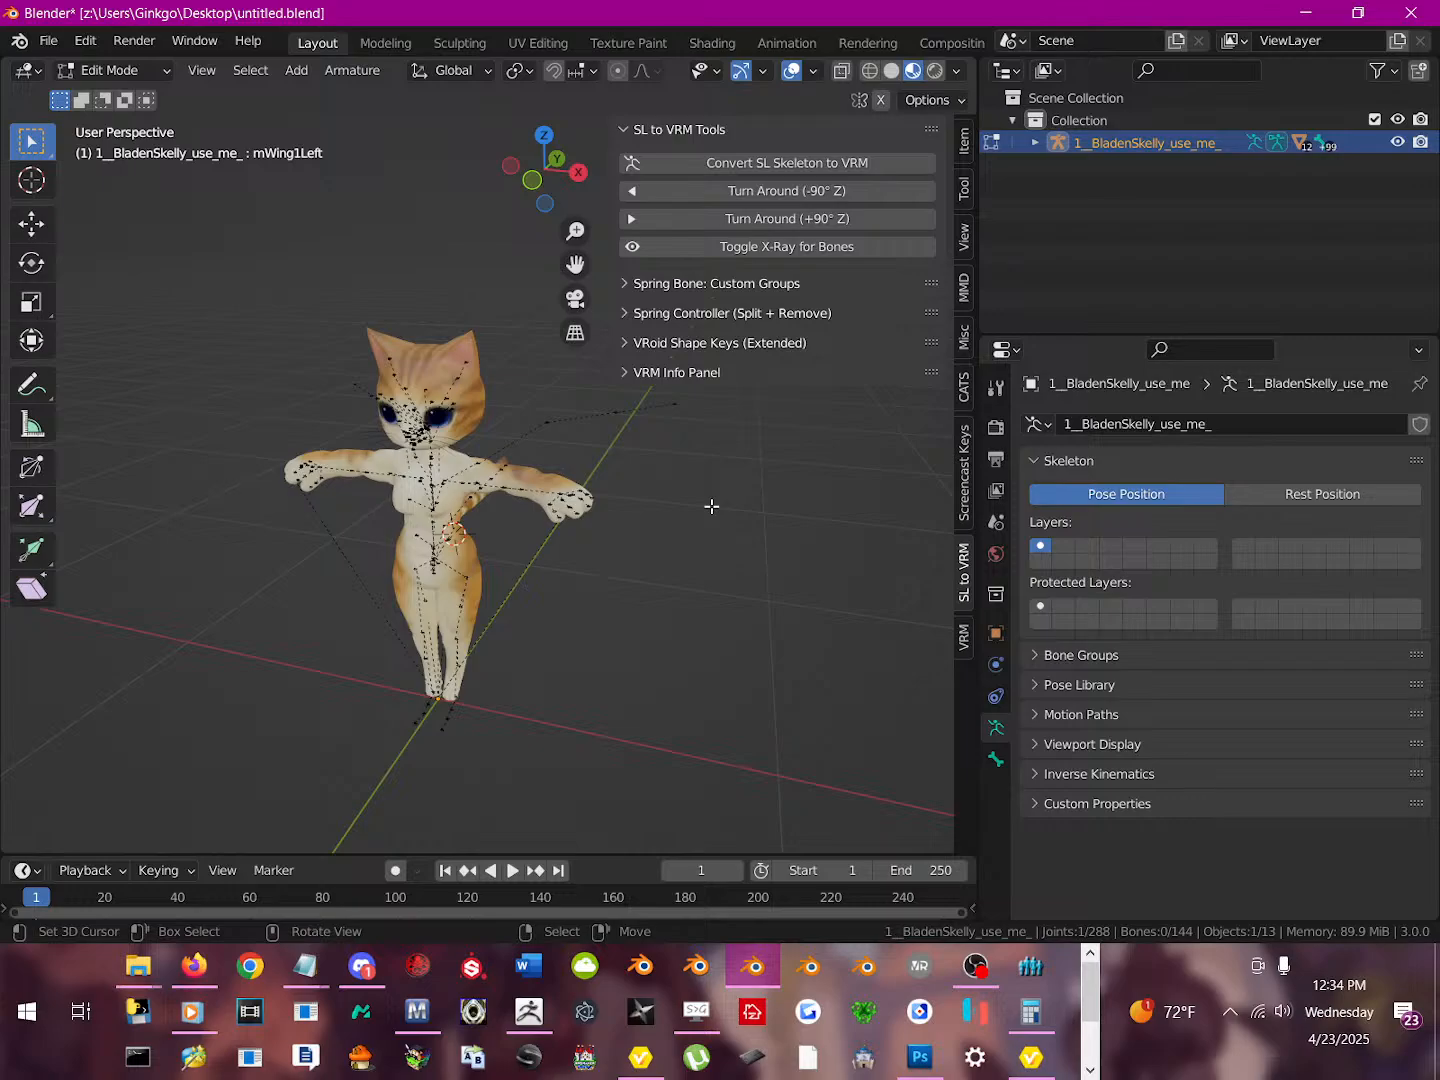
left_click(193, 966)
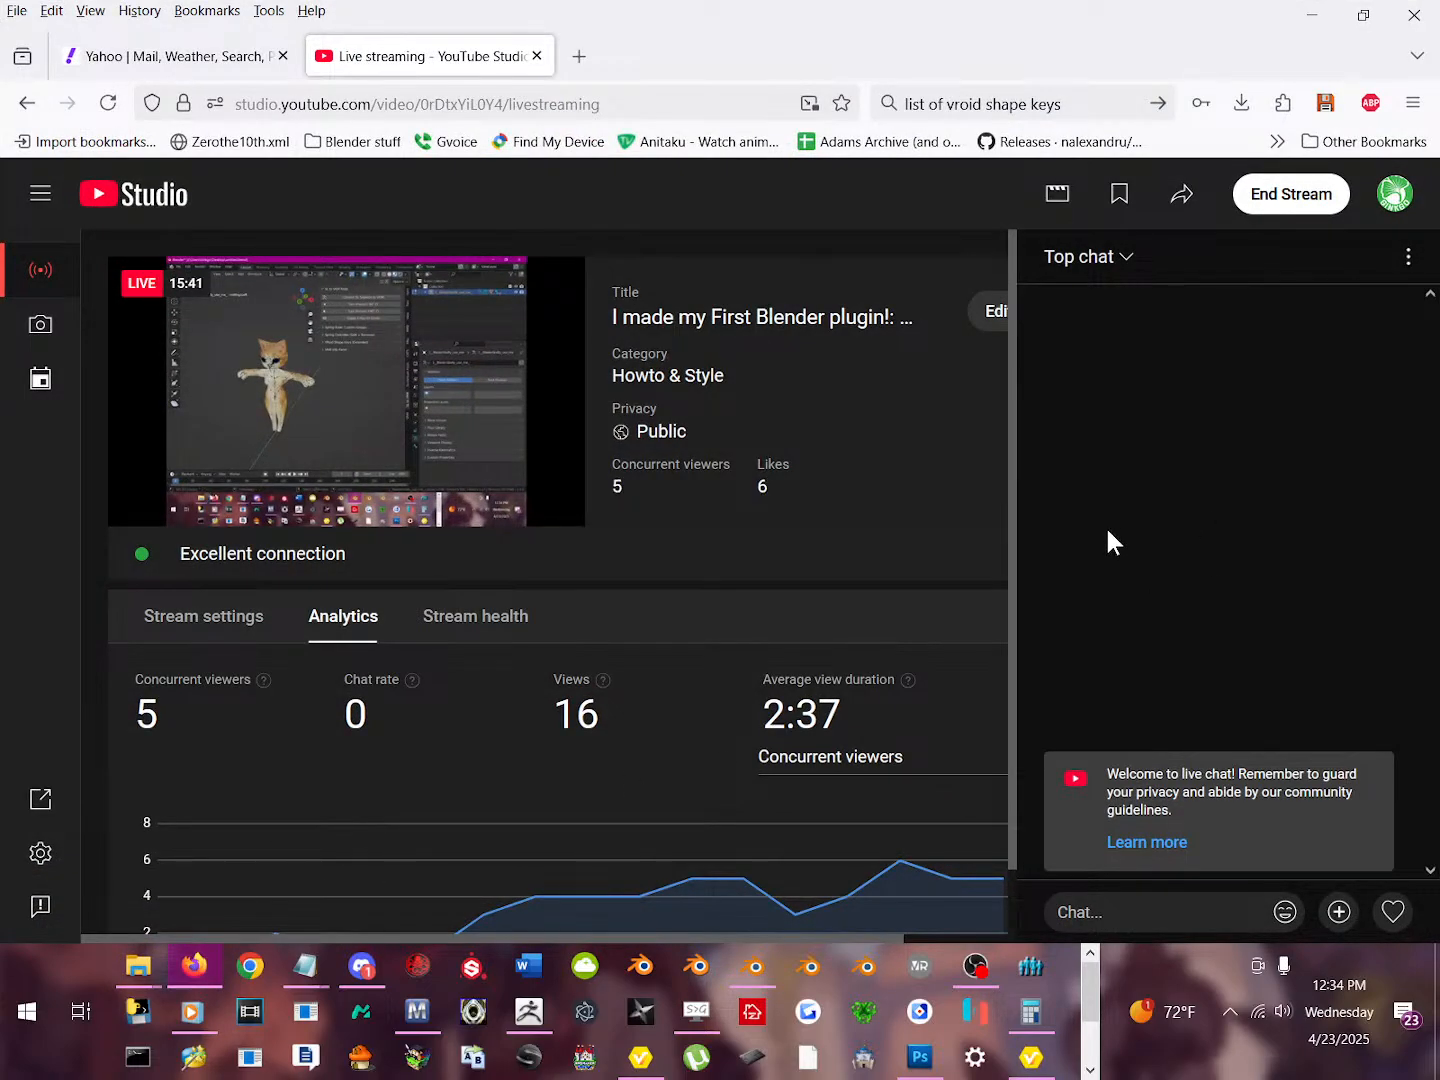
left_click(1325, 21)
Try to circle-select the wing bone chain behind the avatar and clear the selection
scroll(519, 471, "up", 5)
middle_click_drag(522, 470, 482, 580)
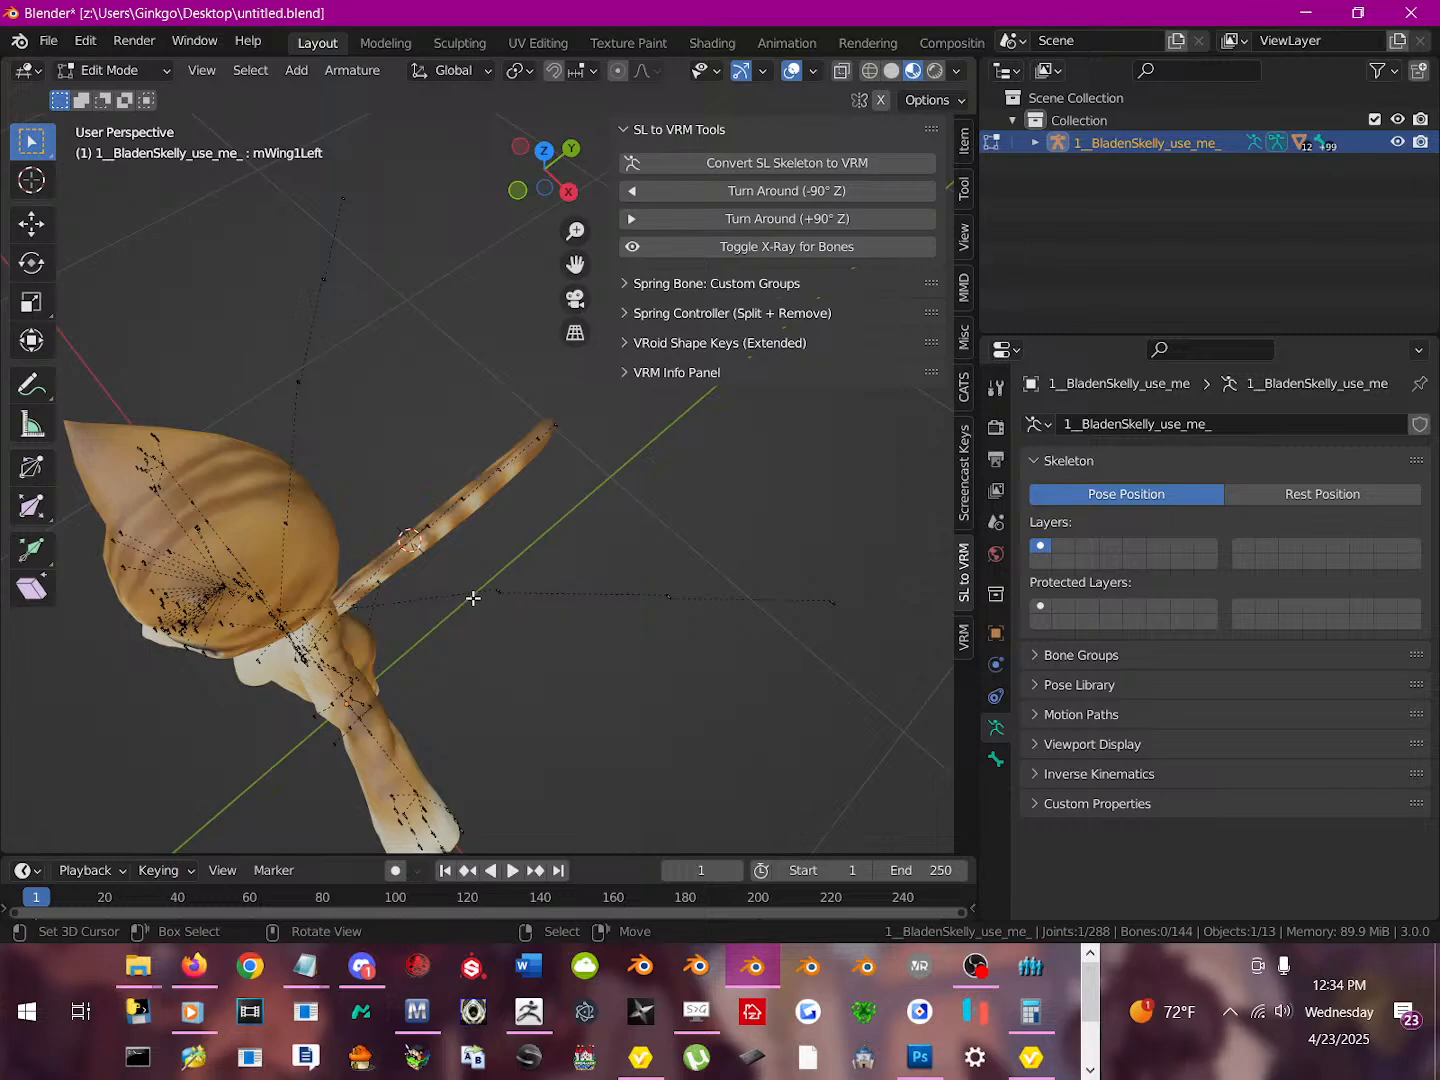
middle_click_drag(685, 616, 593, 553, "shift")
key("c")
mouse_move(505, 515)
left_mouse_down()
mouse_move(761, 505)
mouse_move(435, 495)
left_mouse_up()
key("Escape")
left_click(599, 510)
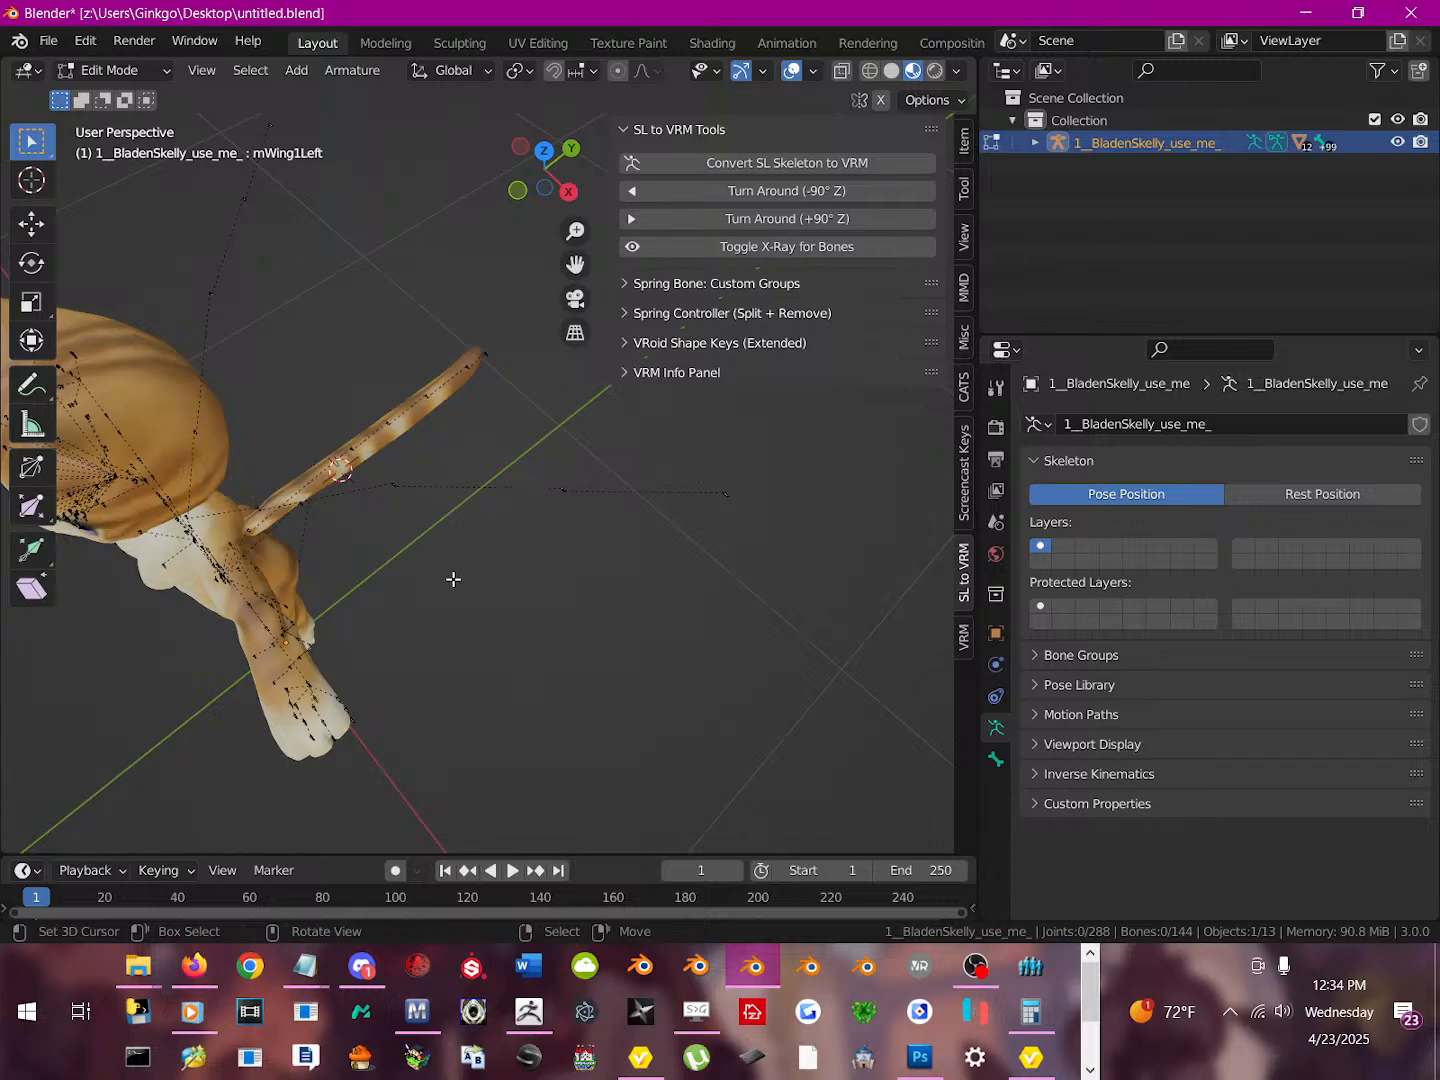
middle_click_drag(455, 579, 569, 445)
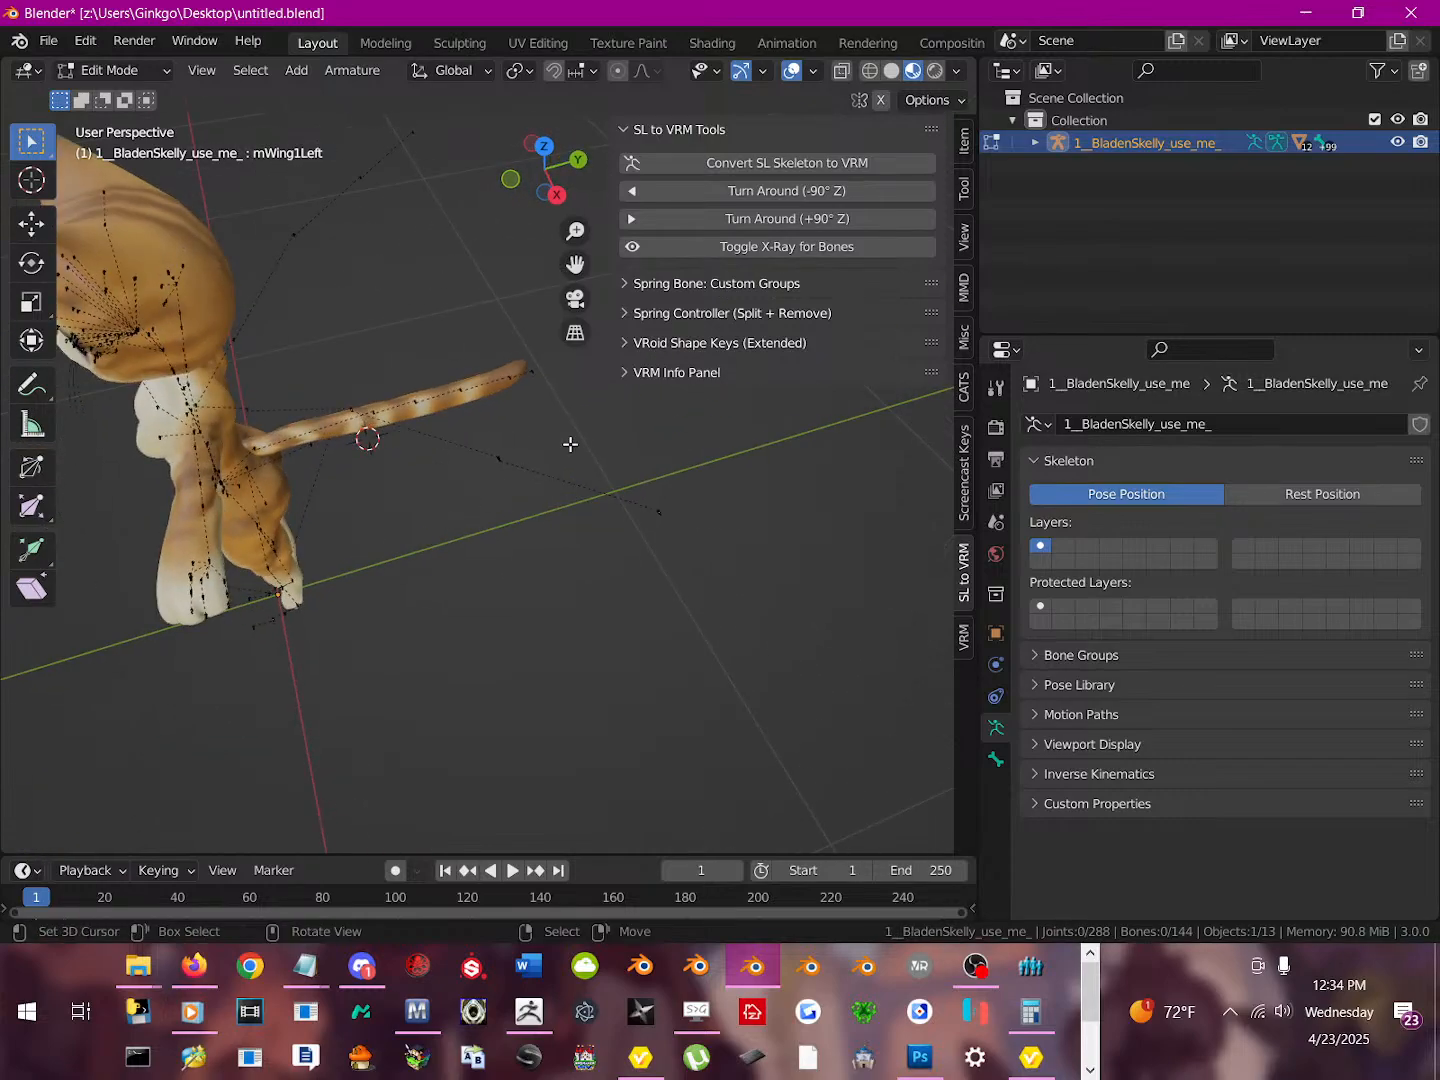
Expand the Spring Controller and the Spring Bone: Custom Groups sections of the plugin
left_click(624, 313)
scroll(700, 440, "down", 6)
scroll(707, 440, "up", 4)
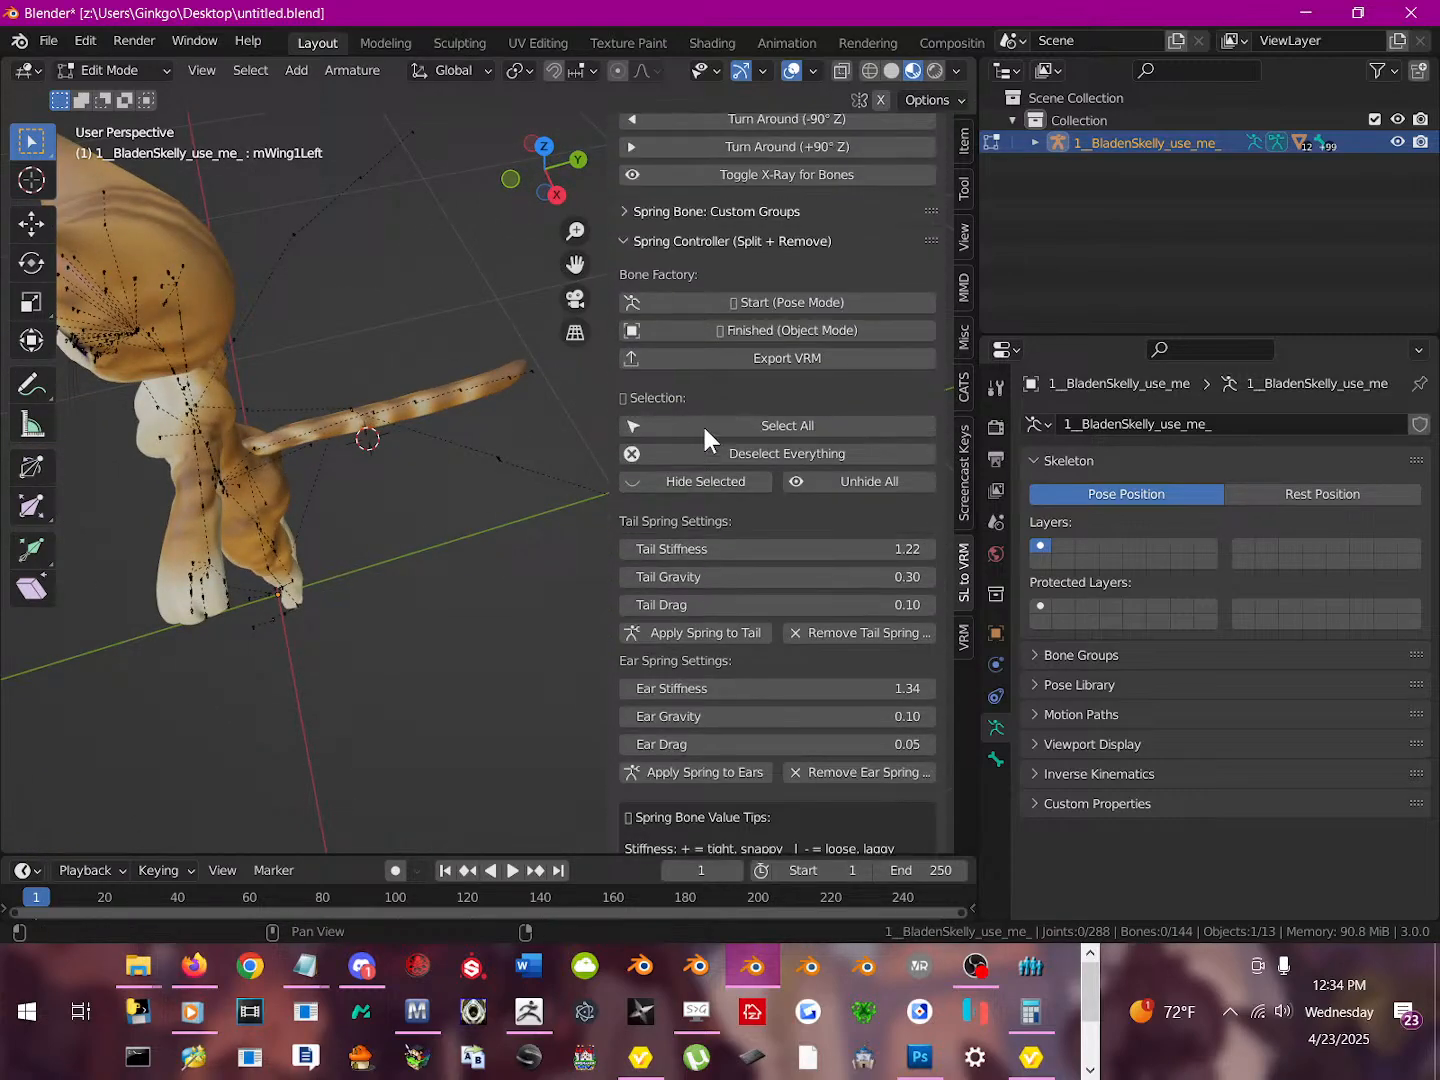
left_click(626, 207)
left_click(626, 208)
left_click(626, 212)
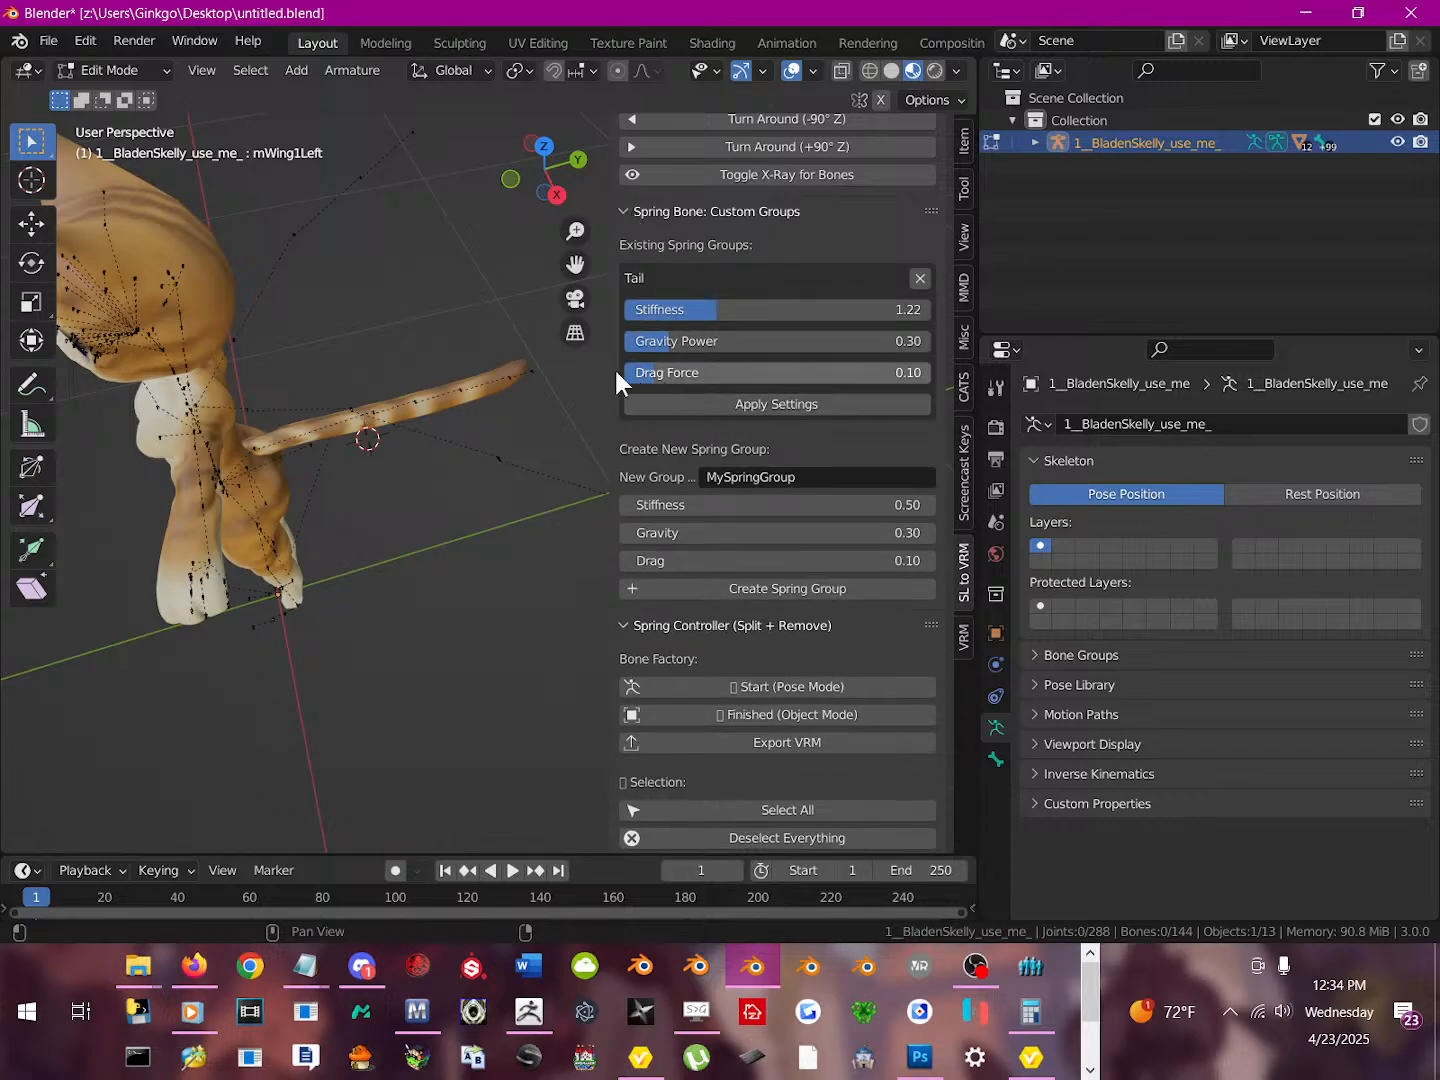
Circle-select the bones of the left wing chain extending behind the avatar's back
middle_click_drag(470, 500, 496, 418)
key("c")
mouse_move(395, 354)
left_mouse_down()
mouse_move(396, 325)
mouse_move(632, 352)
left_mouse_up()
key("Escape")
scroll(470, 372, "down", 2)
middle_click_drag(460, 373, 533, 391)
key("c")
mouse_move(586, 399)
left_mouse_down()
mouse_move(422, 390)
mouse_move(360, 446)
left_mouse_up()
key("Escape")
scroll(355, 428, "up", 3)
middle_click_drag(355, 429, 230, 390)
key("c")
left_click(140, 377)
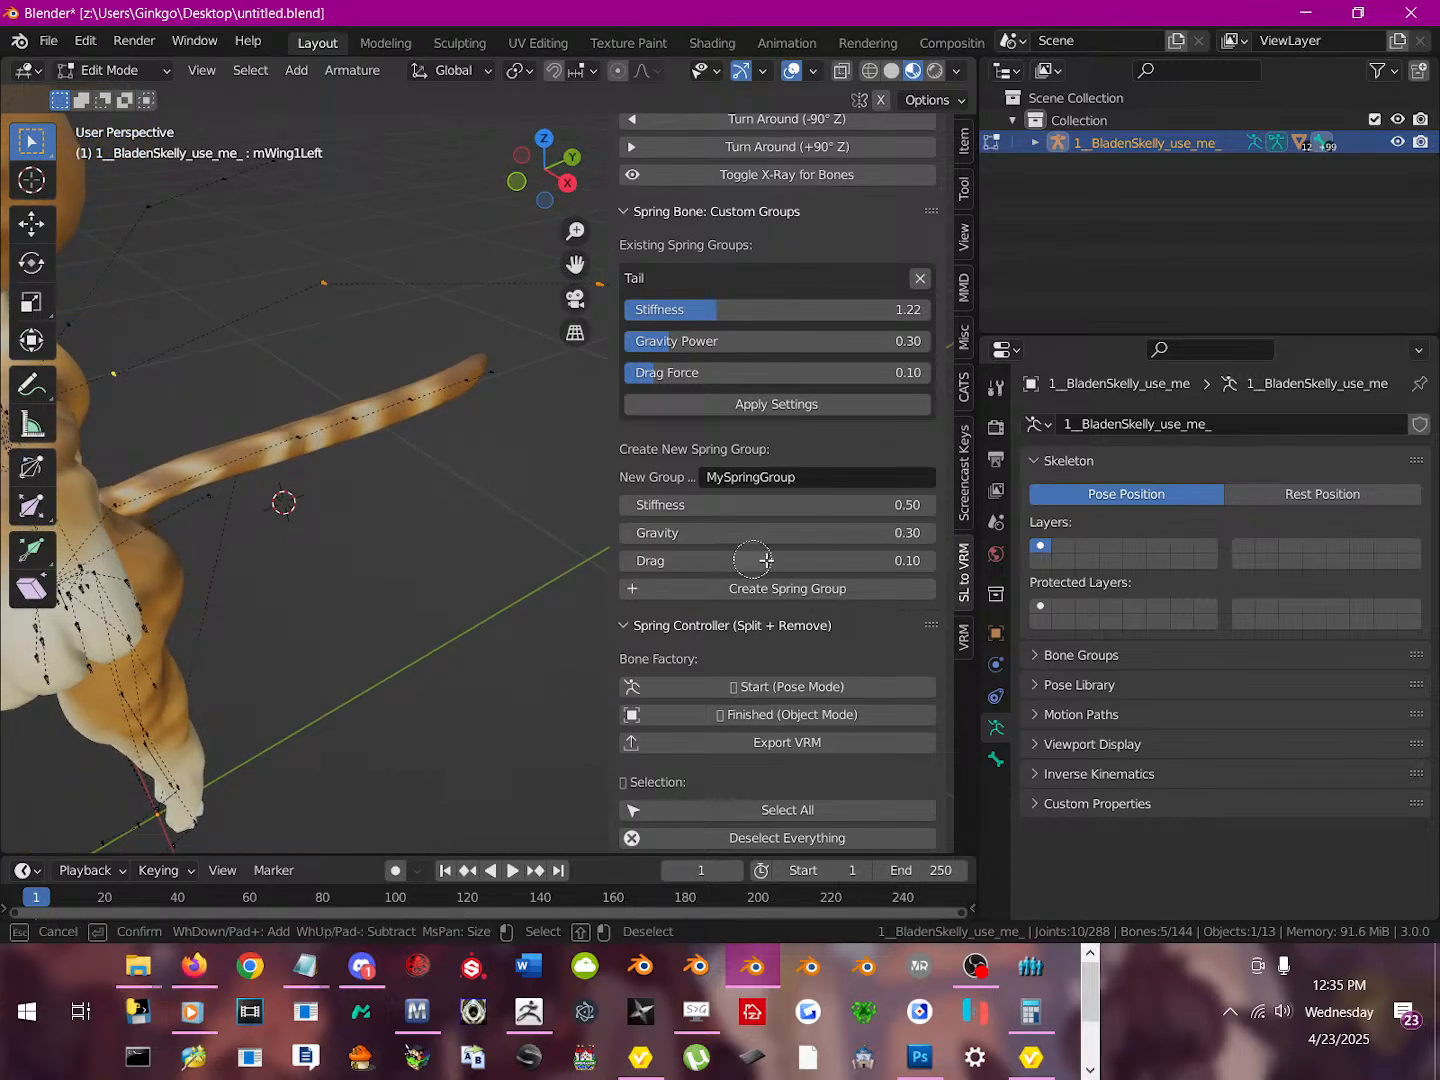
key("Escape")
Name the new spring group Wing0 and try to create it from the selected wing bones in Edit Mode
left_click(830, 485)
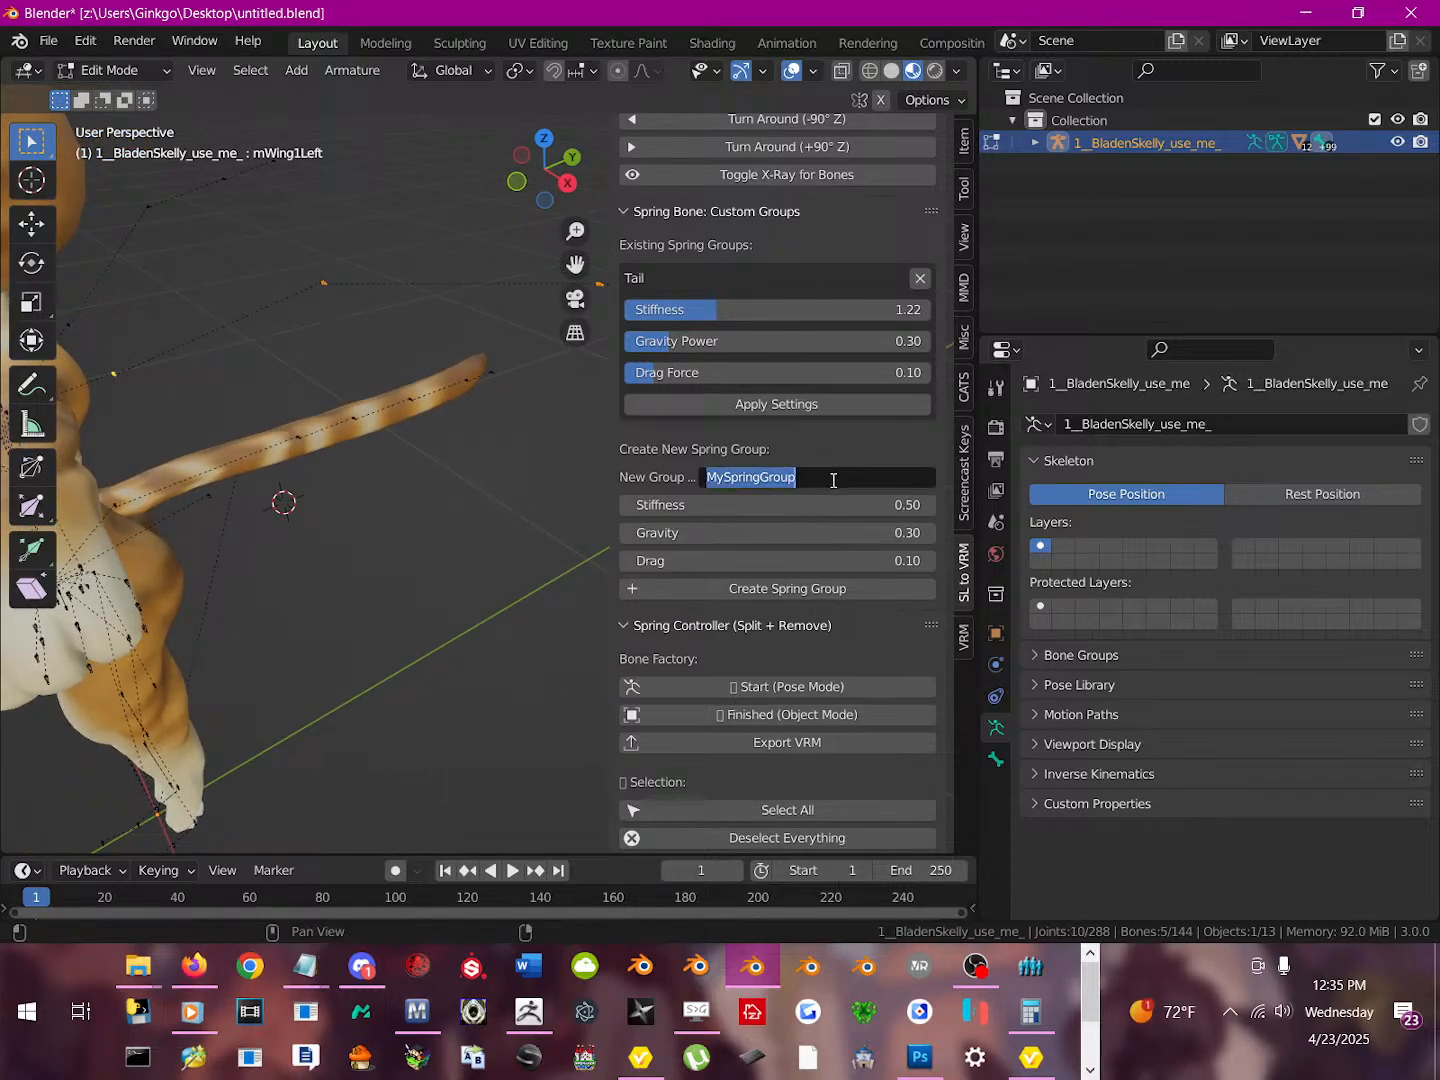
type("W")
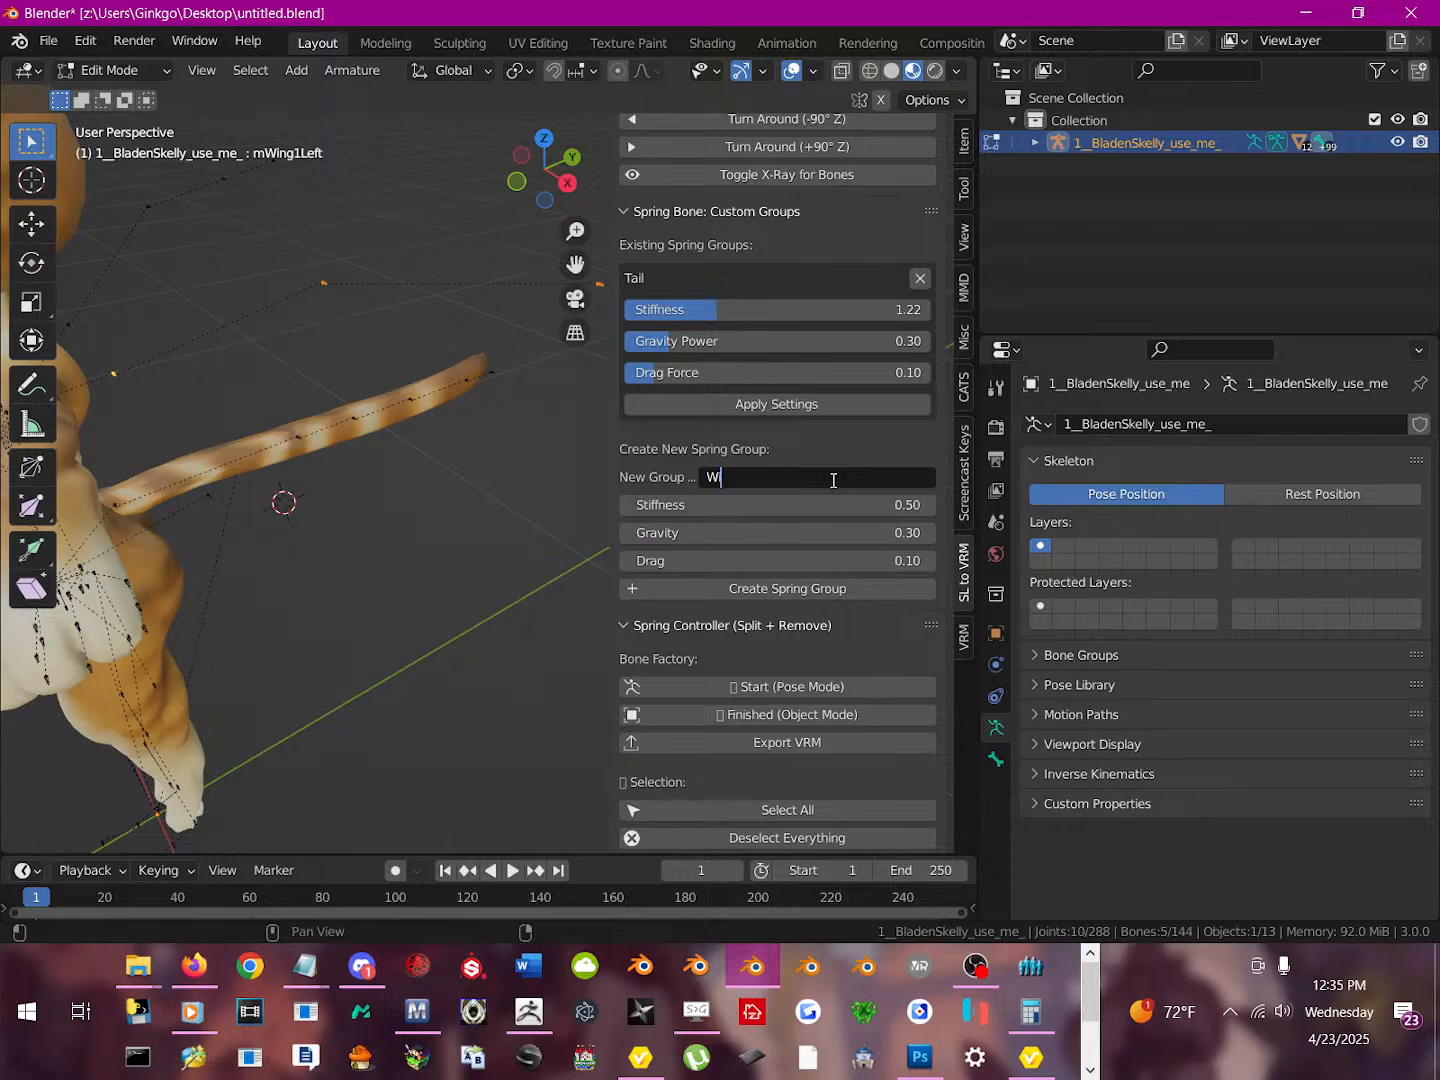
type("ing0")
left_click(788, 591)
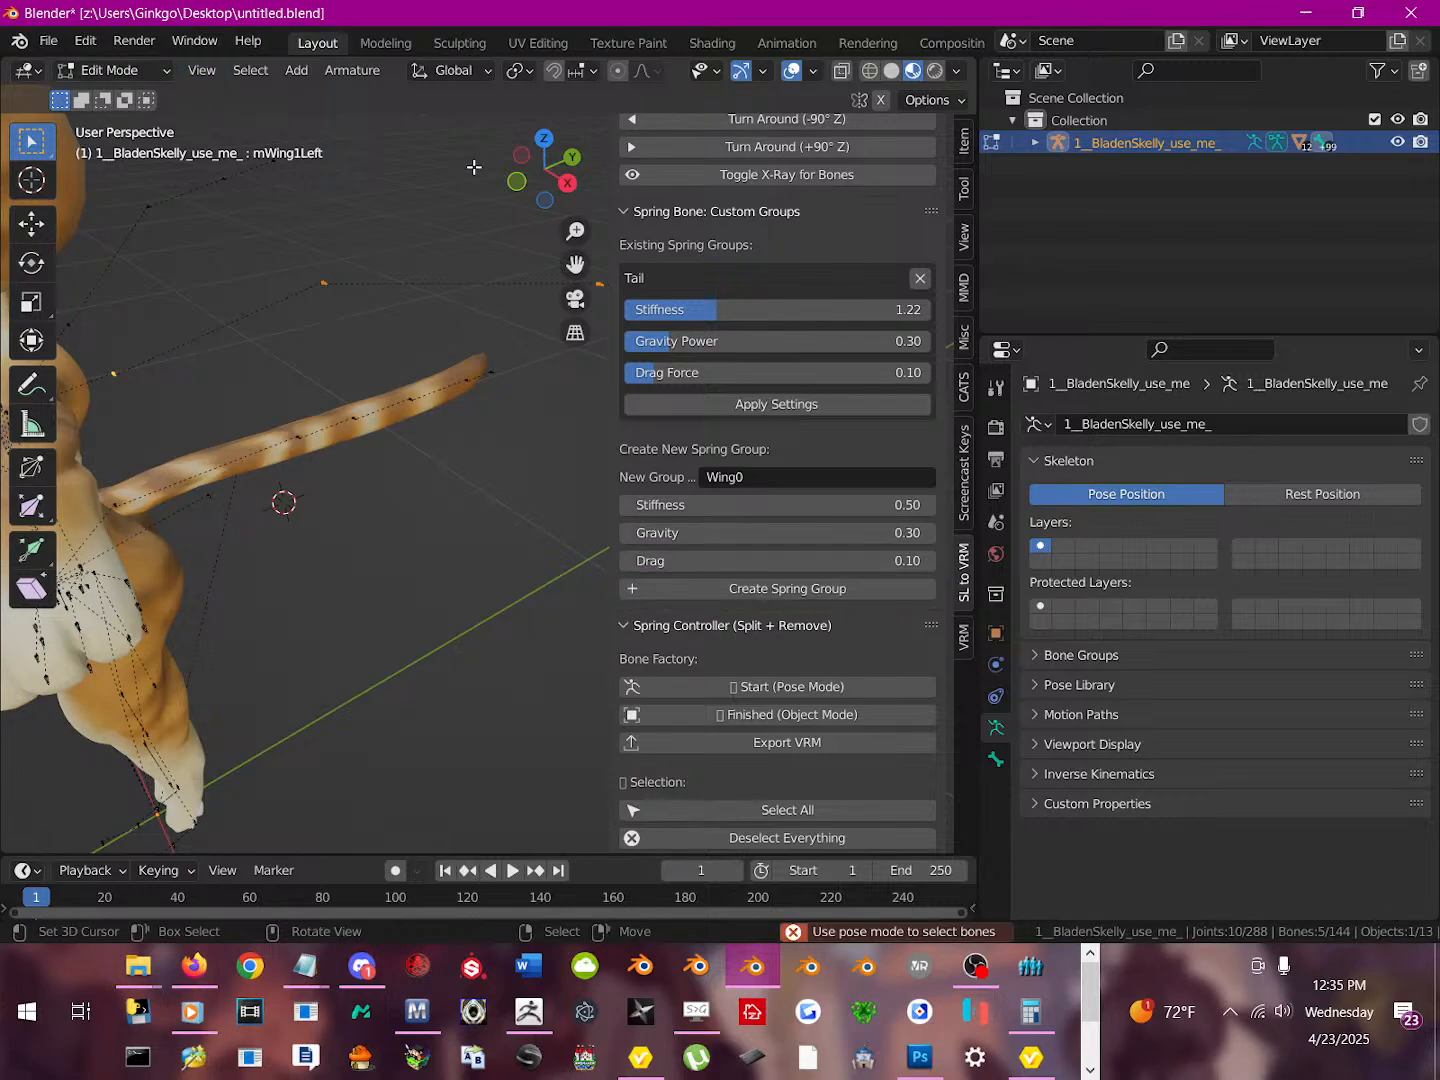
Switch the armature to Pose Mode and create the Wing0 spring group from the selected wing bones
scroll(757, 253, "up", 3)
left_click(105, 69)
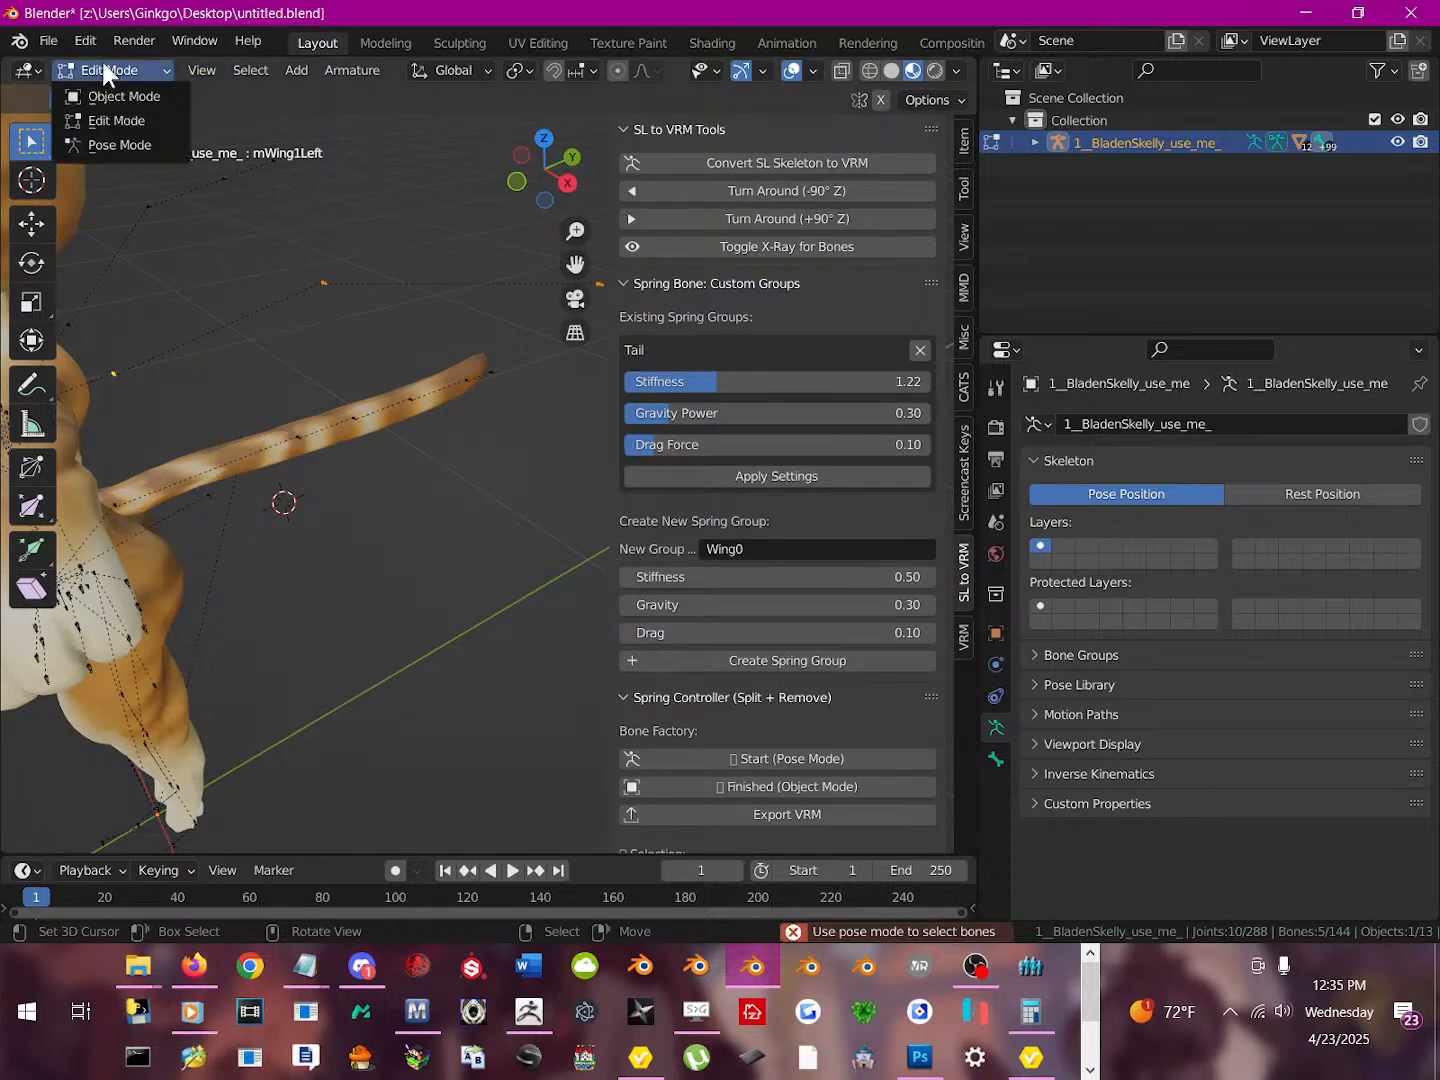
left_click(117, 145)
middle_click_drag(296, 302, 453, 412)
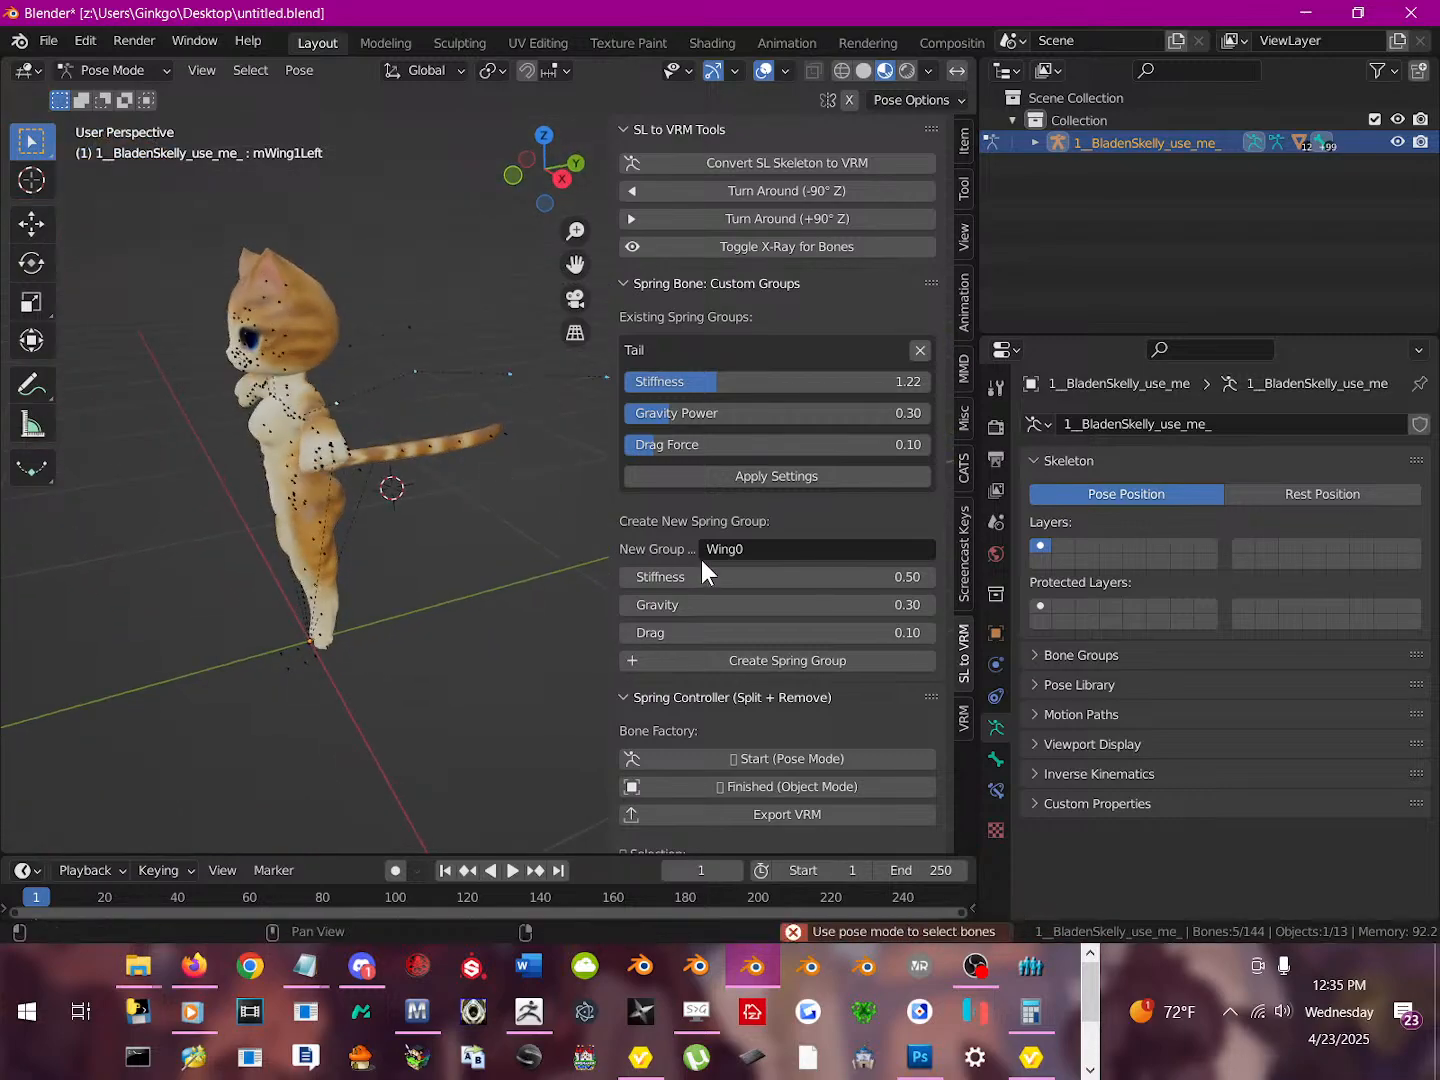
scroll(516, 438, "up", 1)
left_click(793, 661)
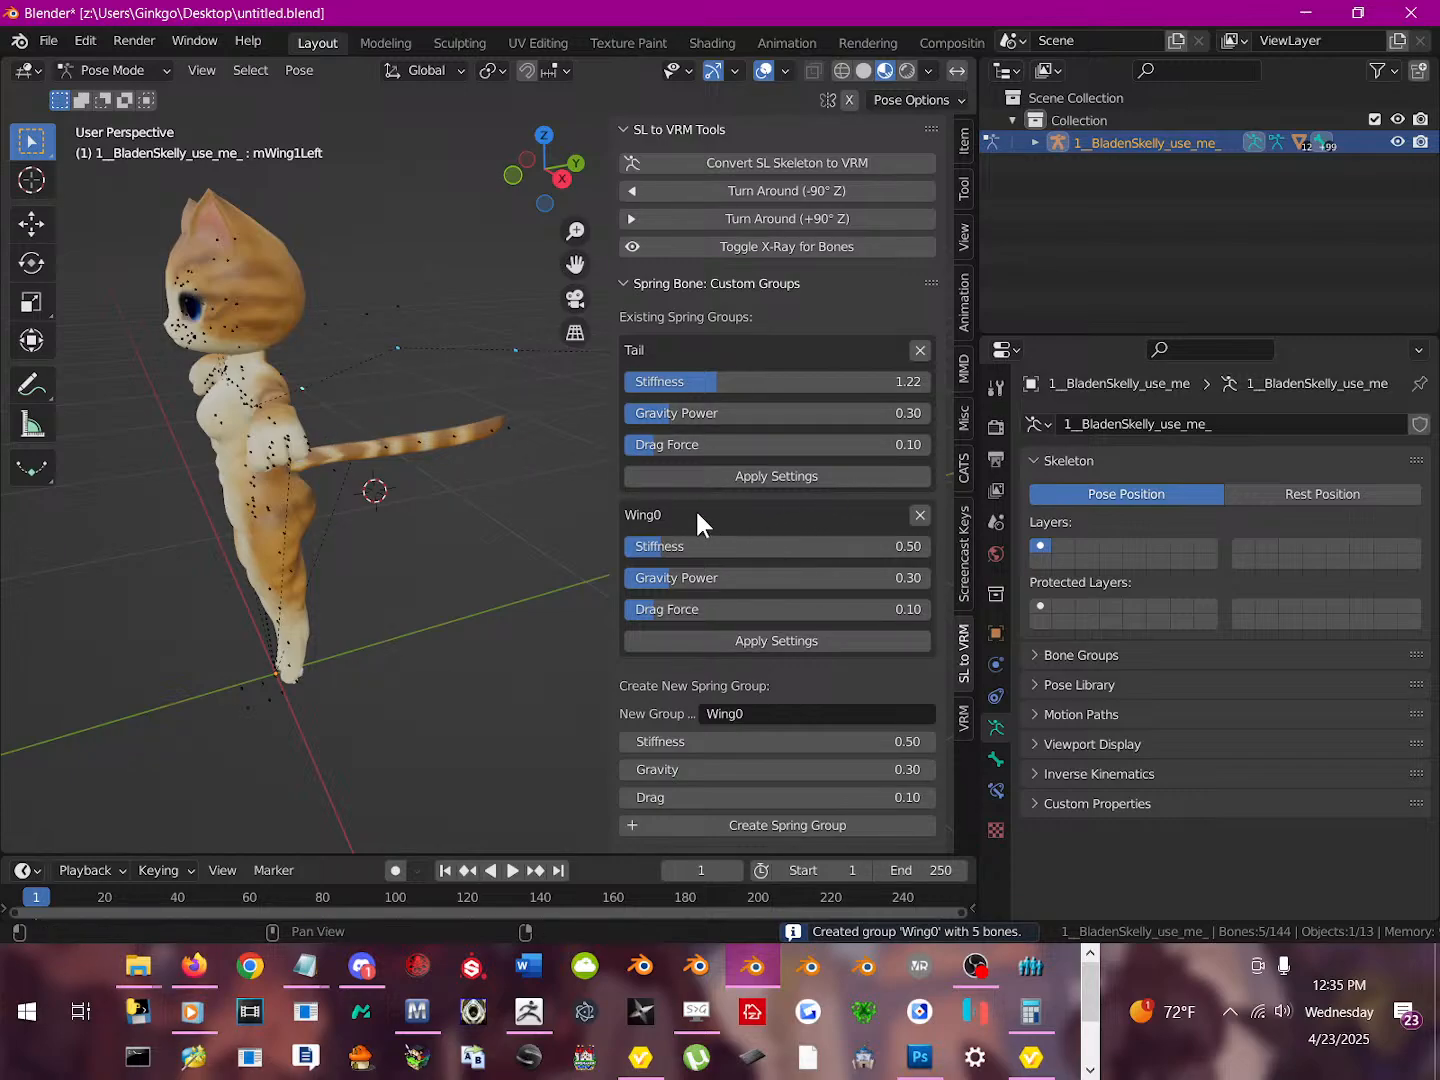
Set the Wing0 group's Stiffness to 2.28, Gravity Power to 0.73 and Drag Force to 0.44, and apply the settings
middle_click_drag(468, 458, 201, 435)
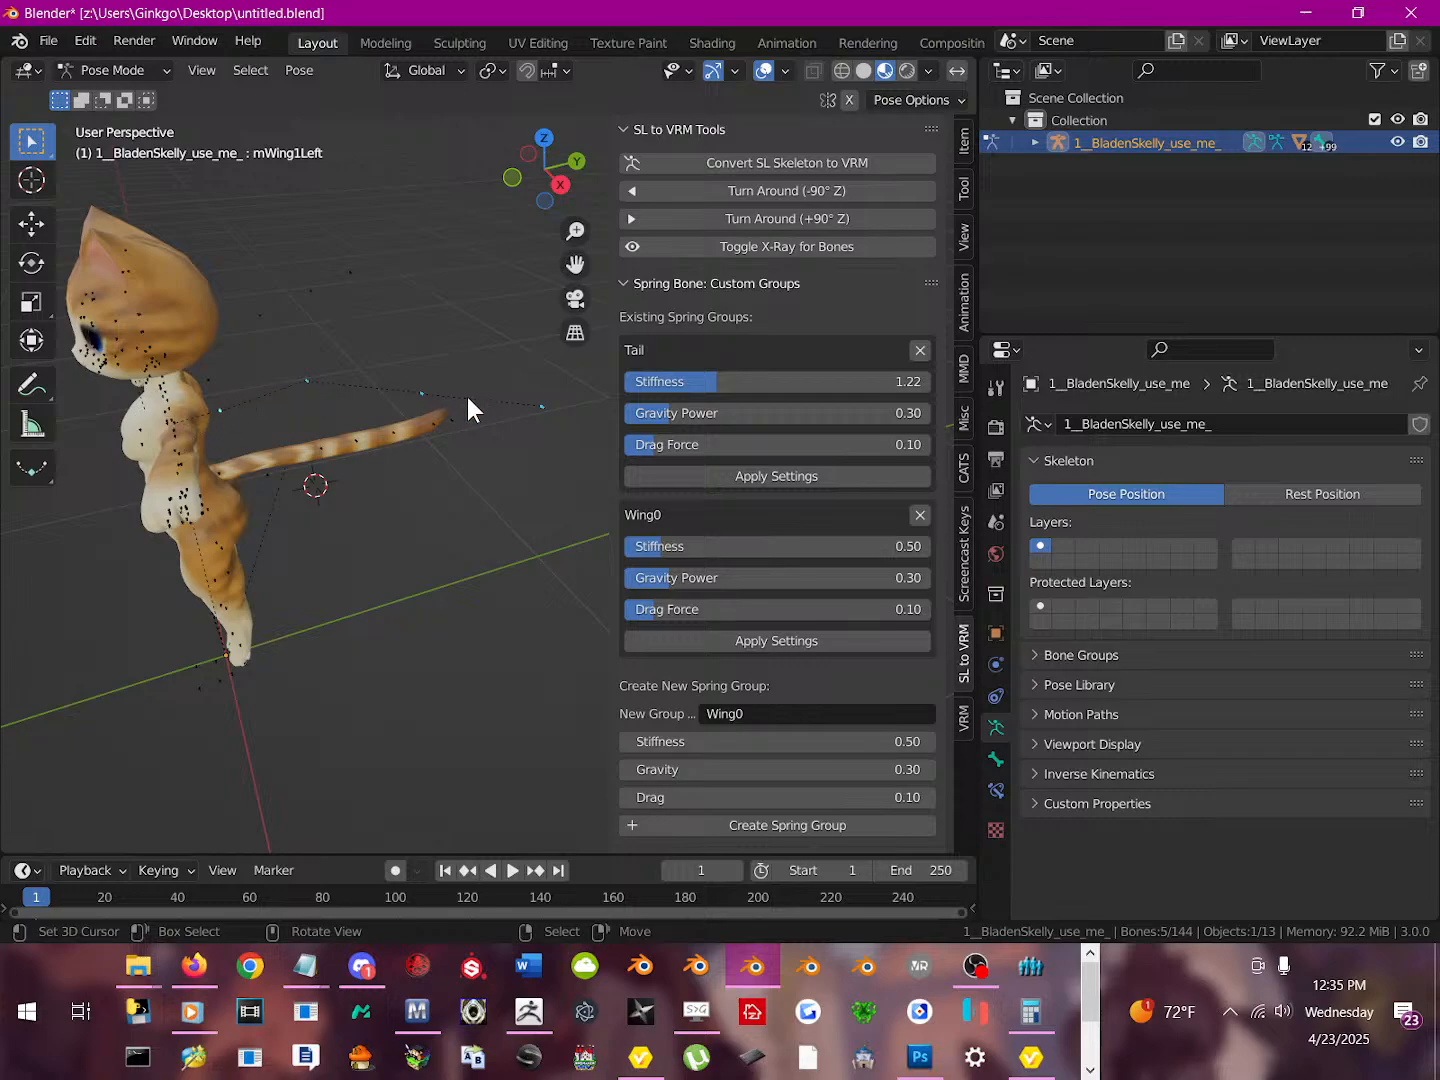
left_click_drag(665, 550, 797, 550)
left_click_drag(689, 578, 765, 578)
left_click_drag(720, 579, 758, 609)
left_click(760, 641)
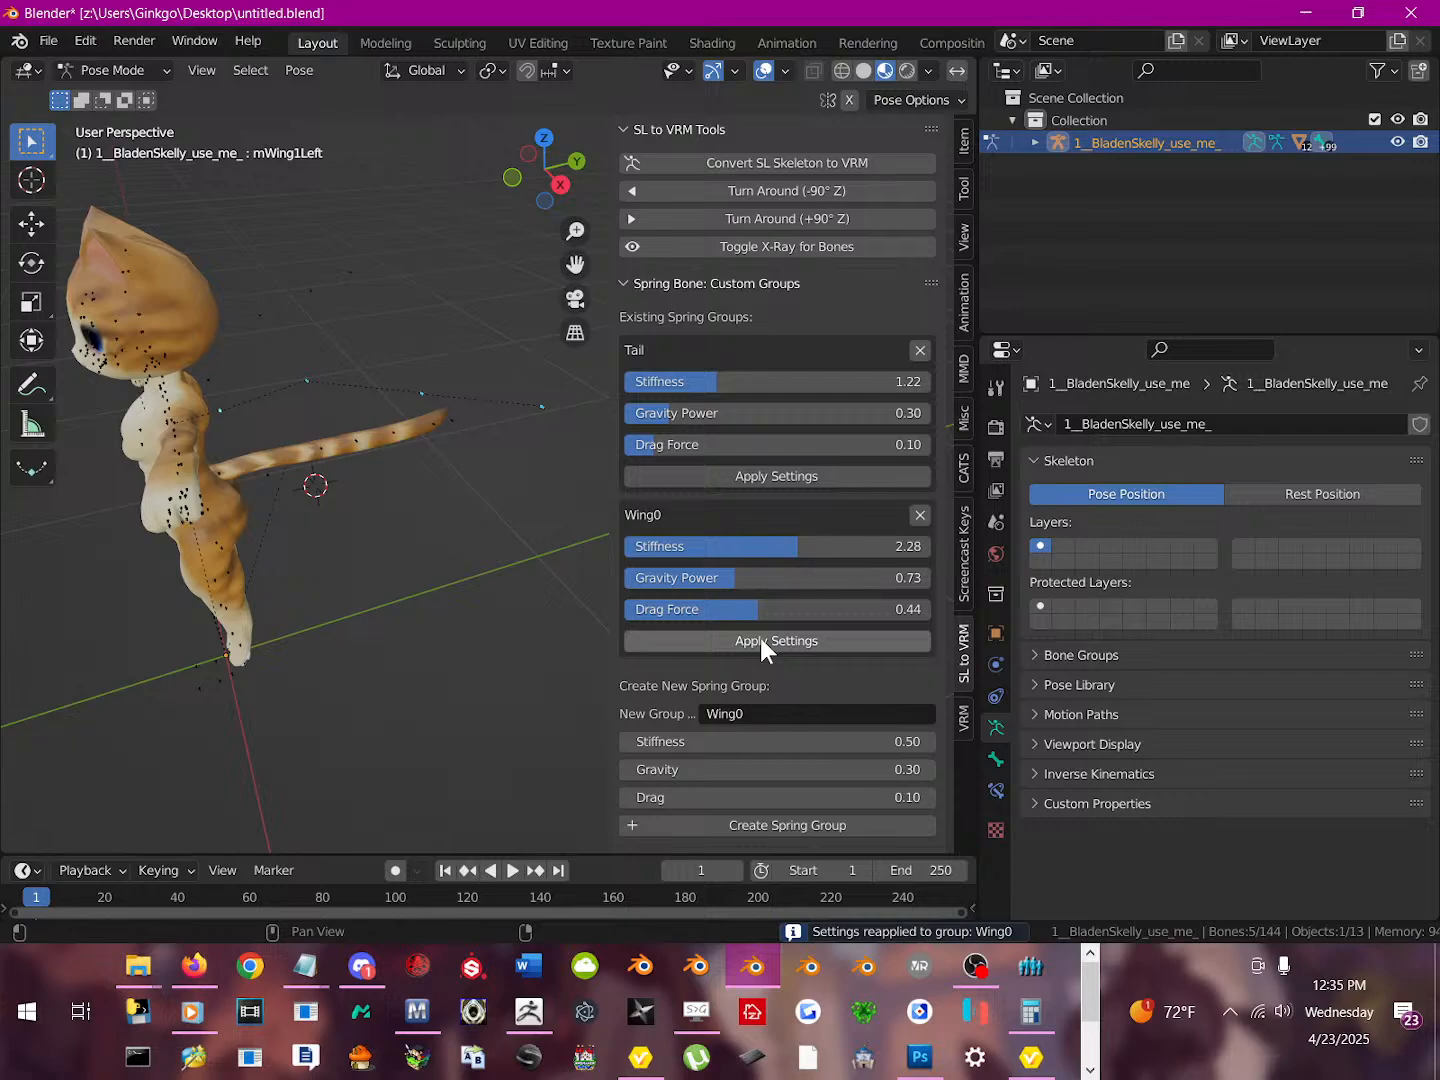
Import the wings model with its Avatar armature from a Collada (.dae) file
mouse_move(427, 443)
middle_mouse_down()
mouse_move(312, 506)
mouse_move(418, 466)
middle_mouse_up()
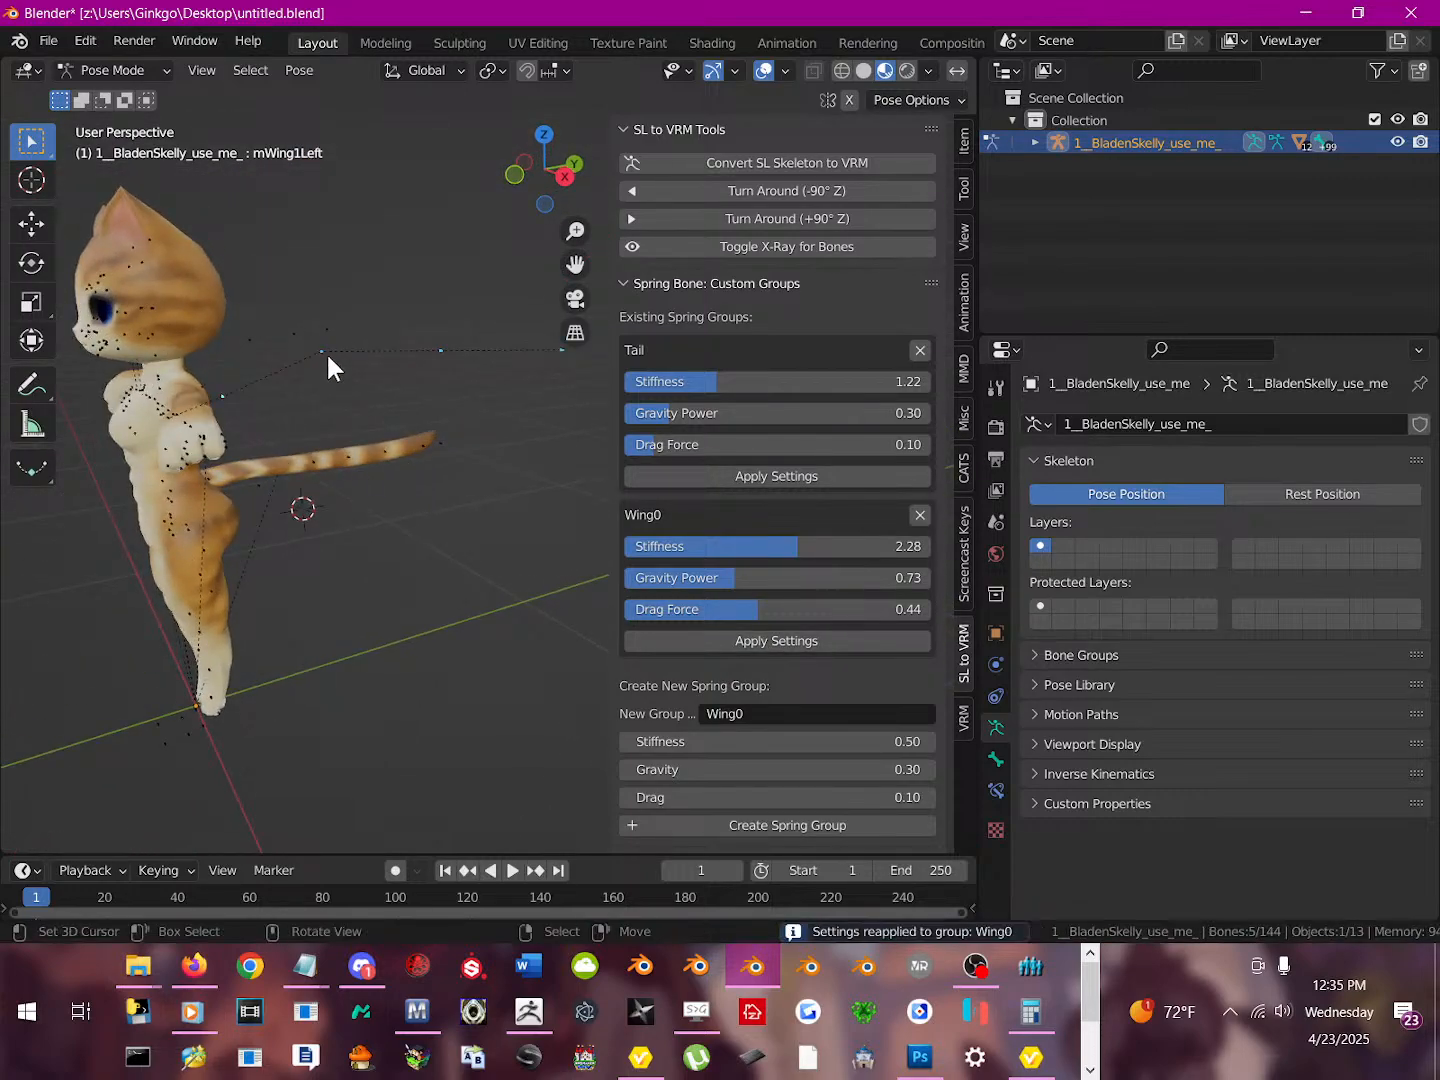
middle_click_drag(453, 398, 490, 396)
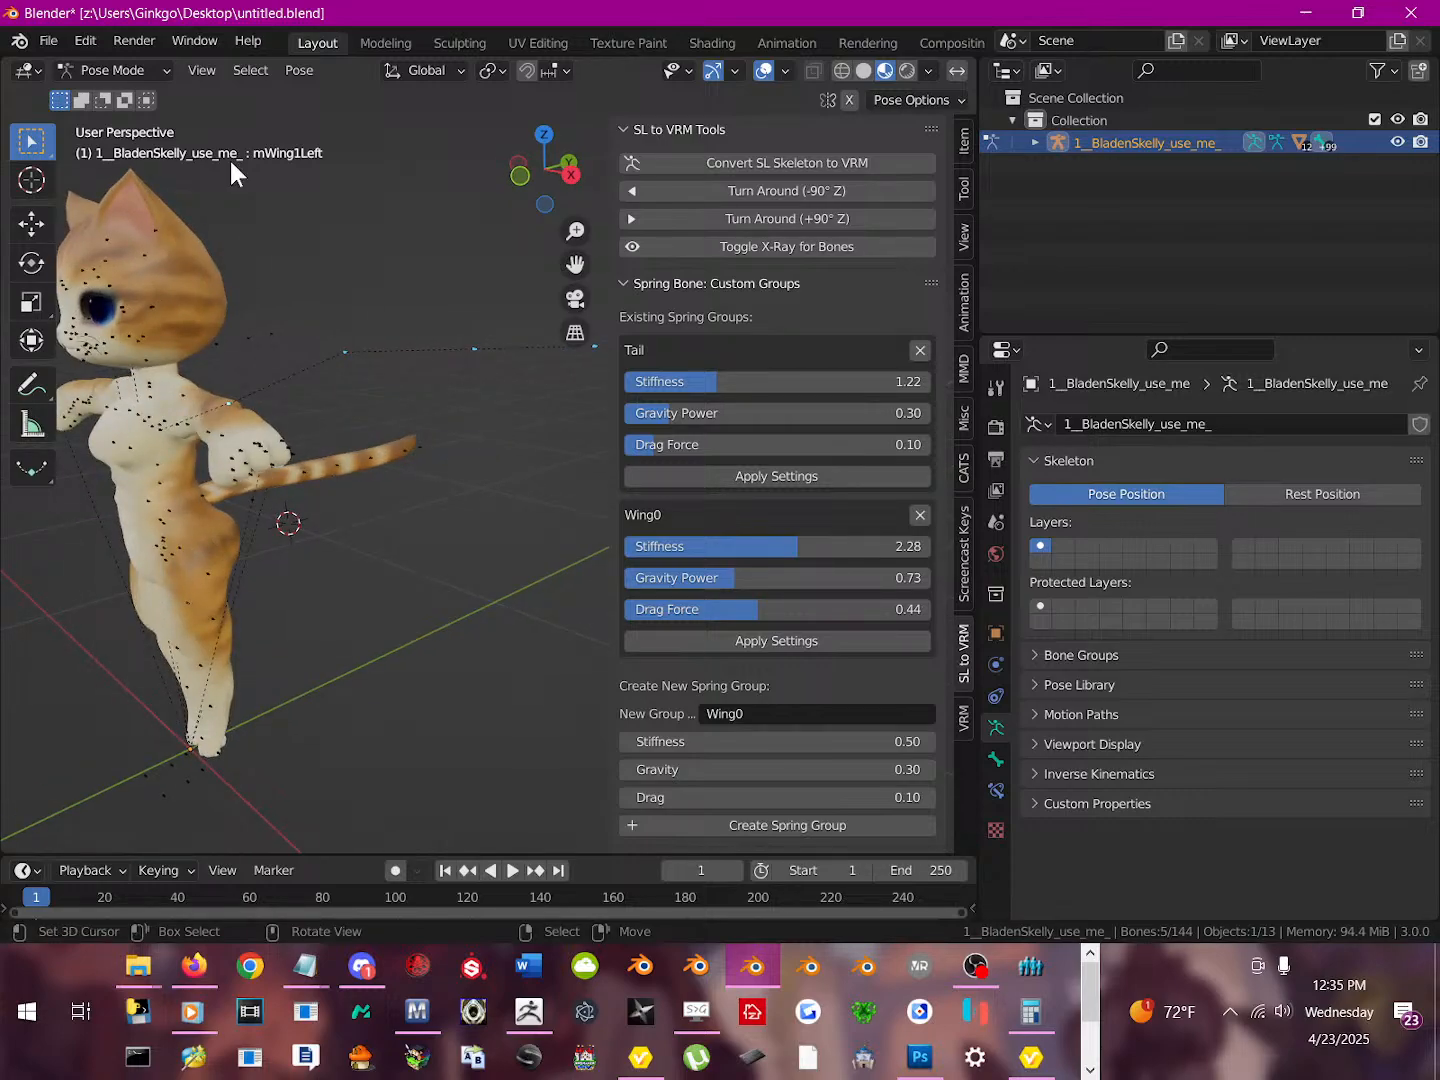
left_click(50, 41)
mouse_move(148, 346)
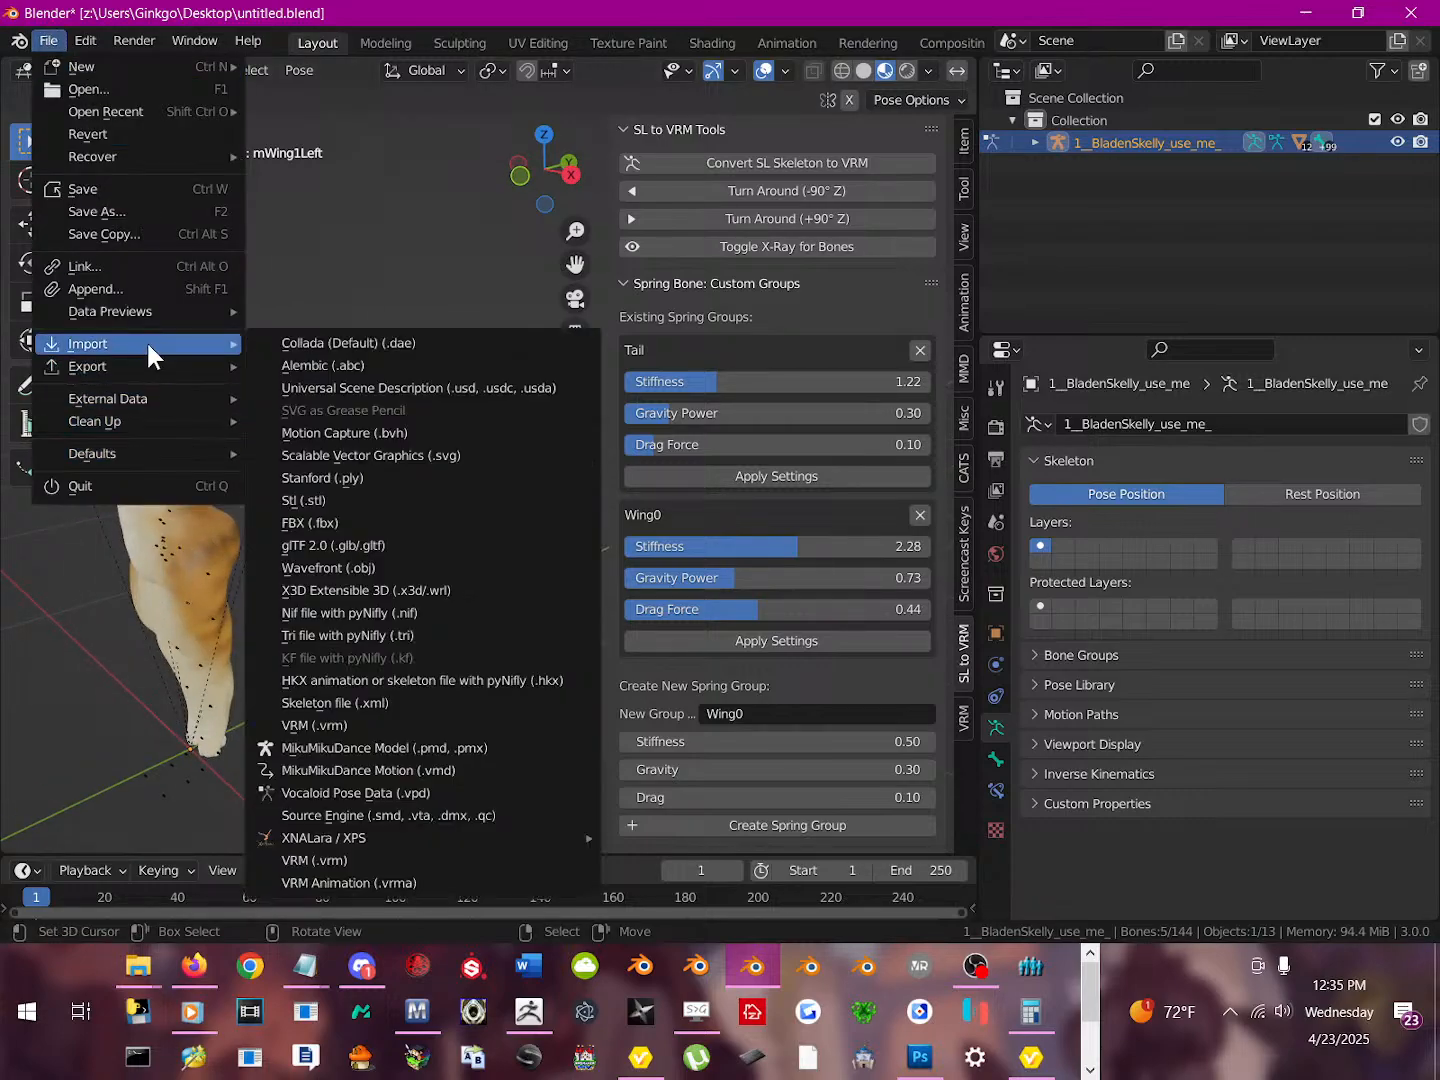
left_click(374, 343)
scroll(666, 561, "down", 10)
double_click(524, 742)
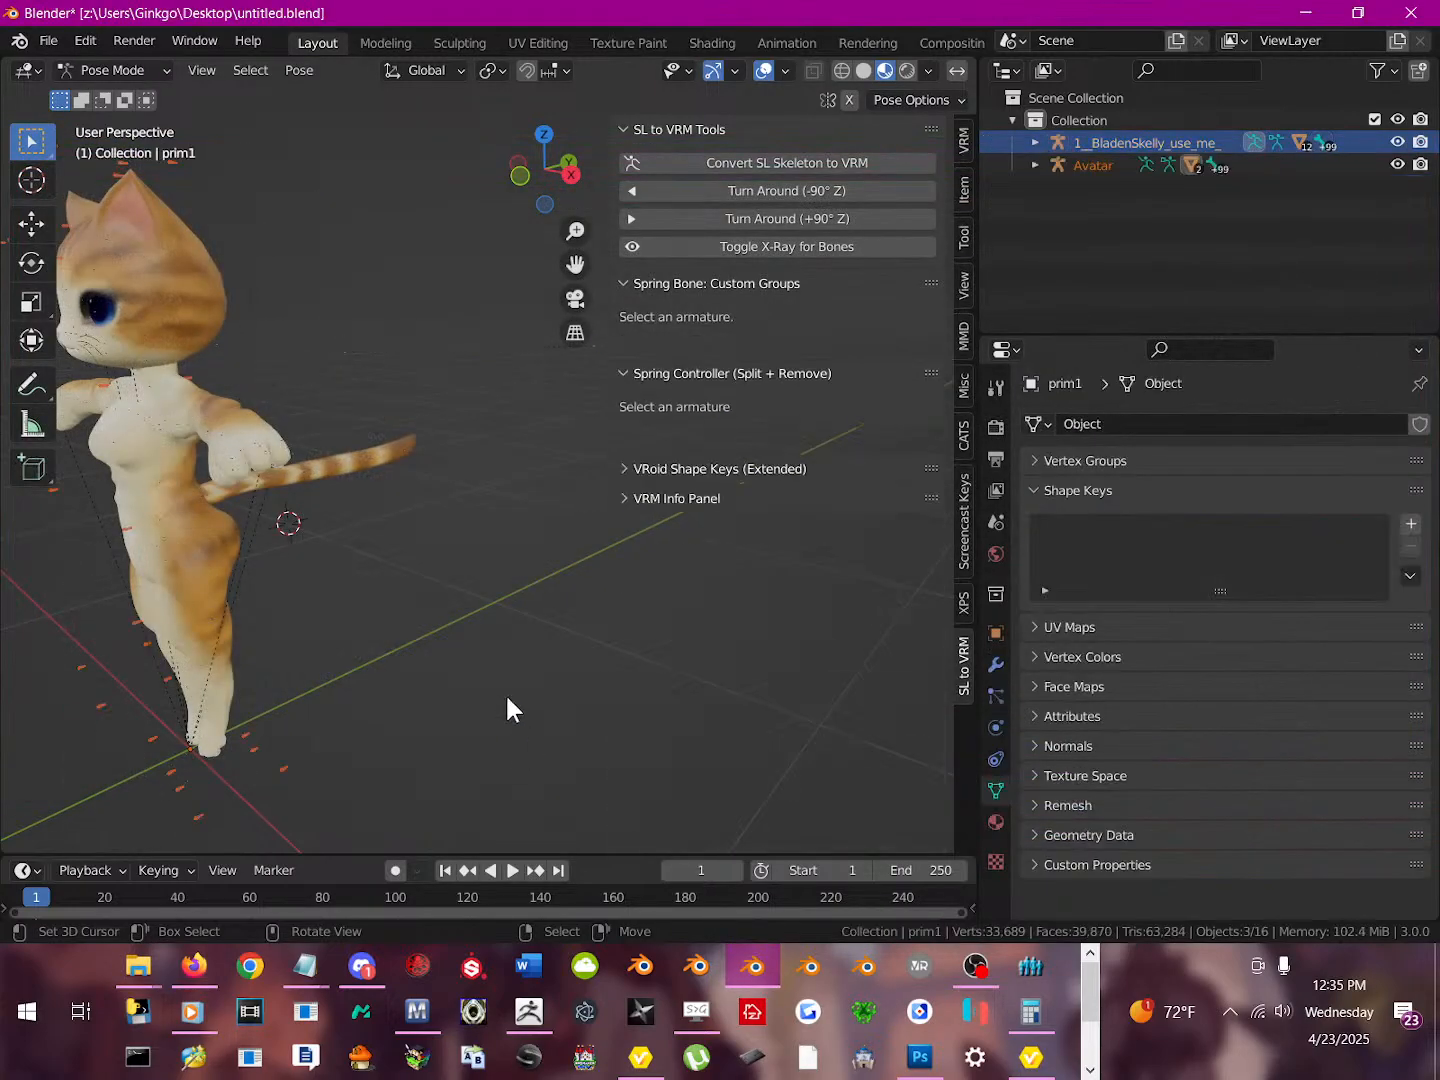
Rotate the imported wings and their armature -90° about the global Z axis
scroll(397, 430, "down", 5)
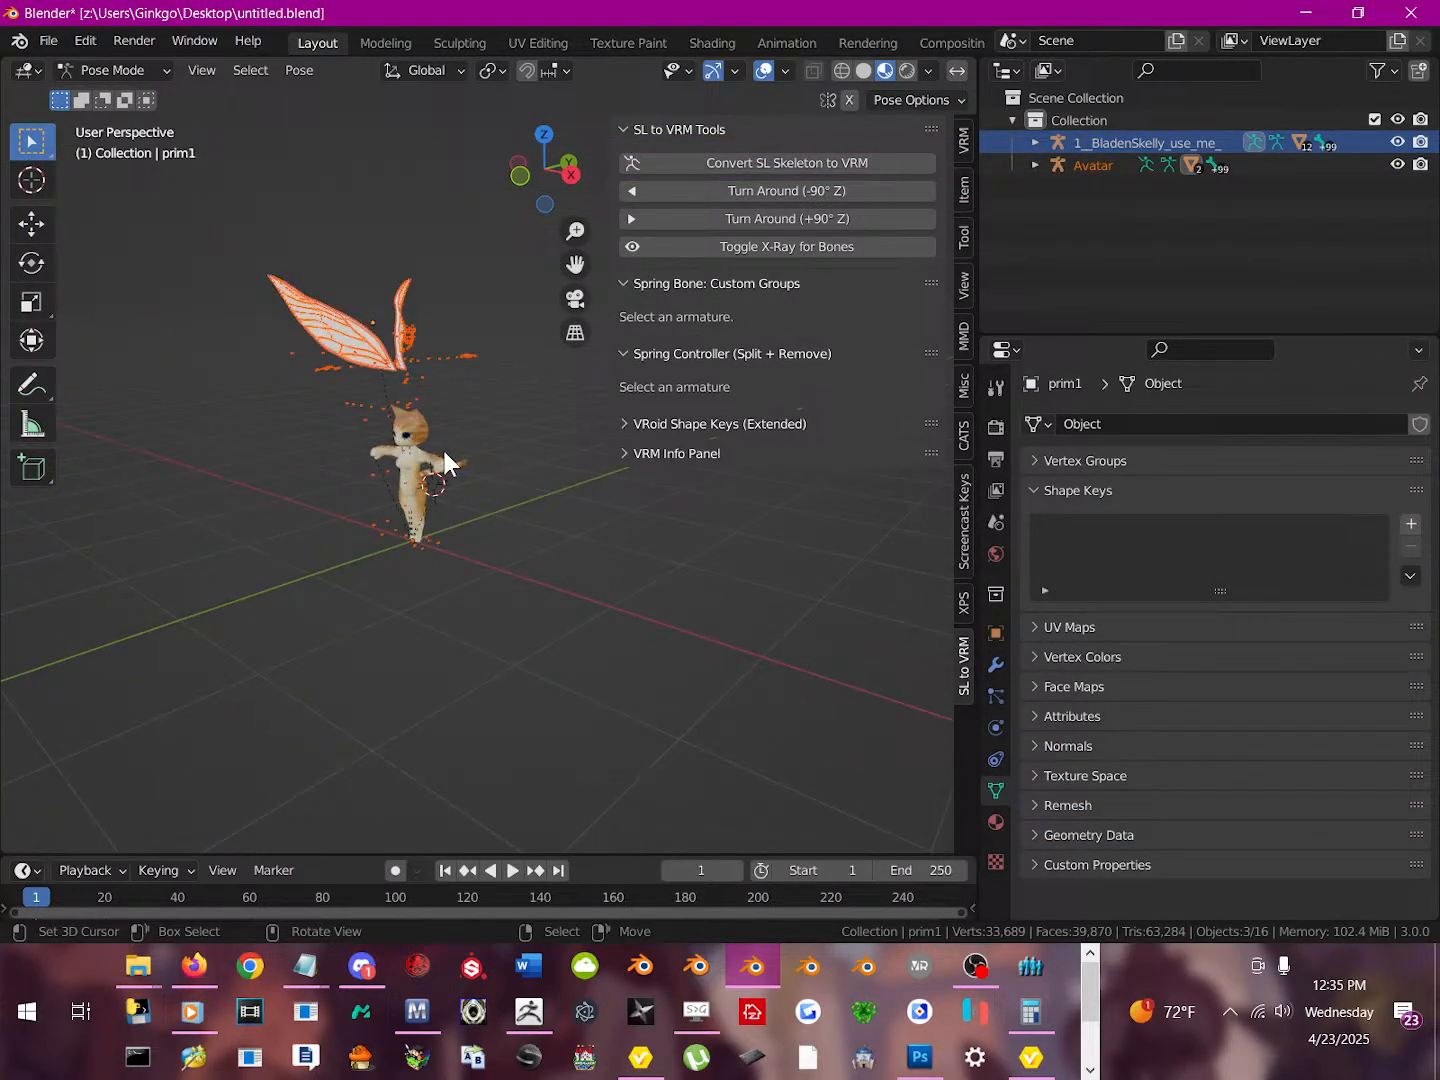
type("rz-90")
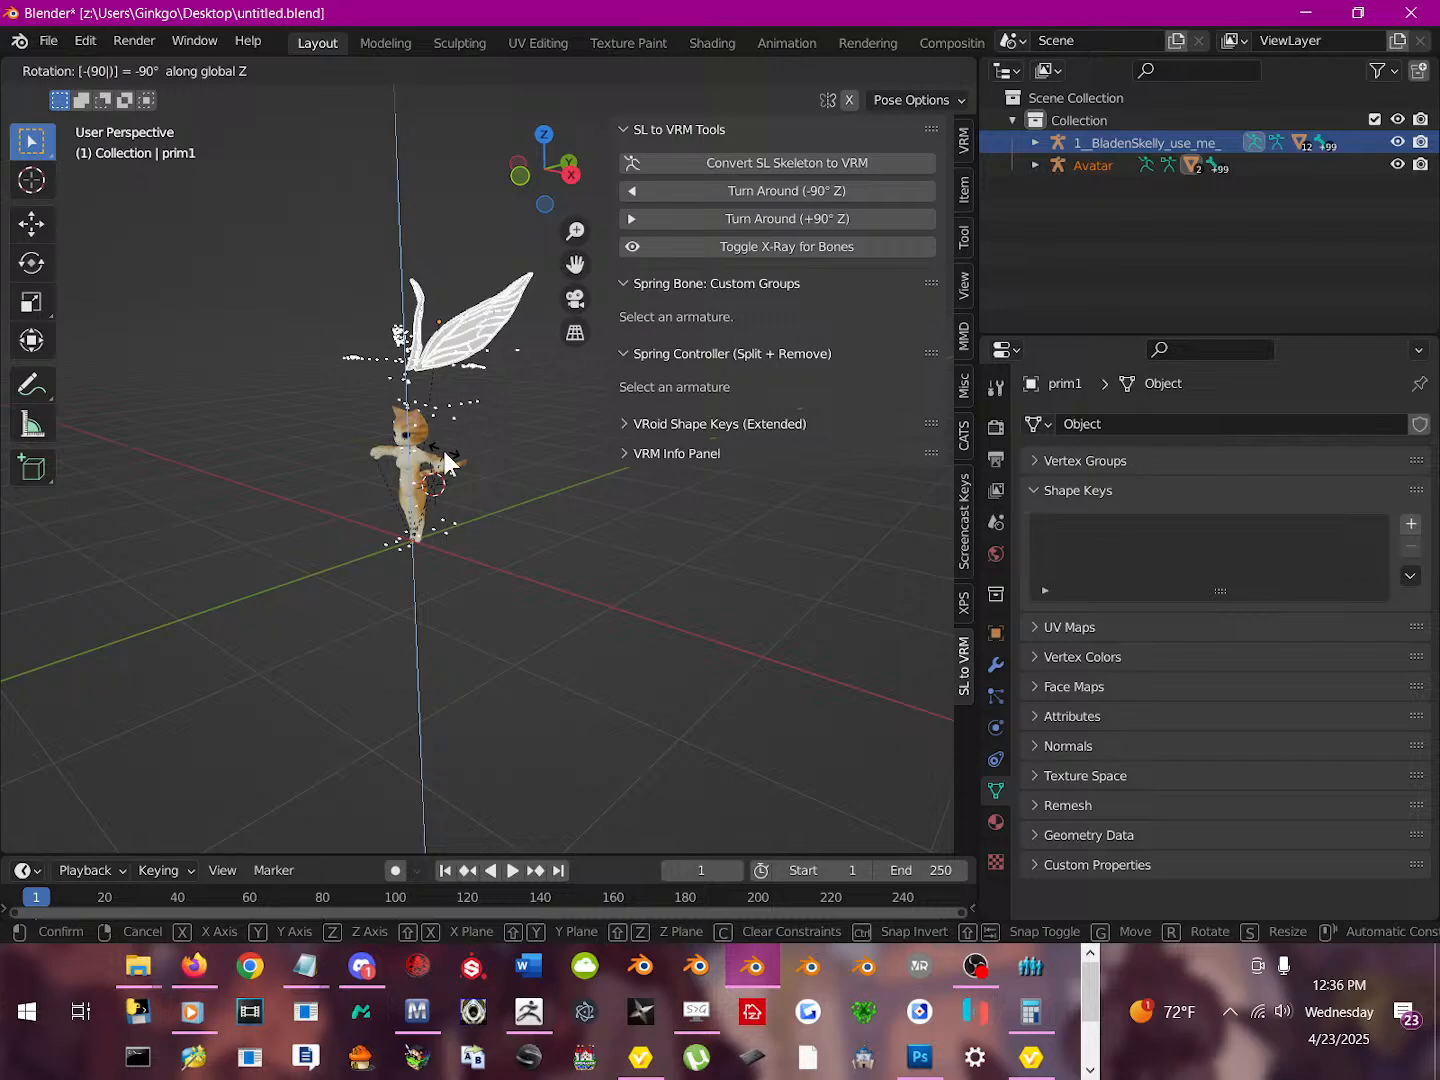
key("Return")
Select the two imported wing meshes without their armature and join them into one object
scroll(455, 200, "up", 5)
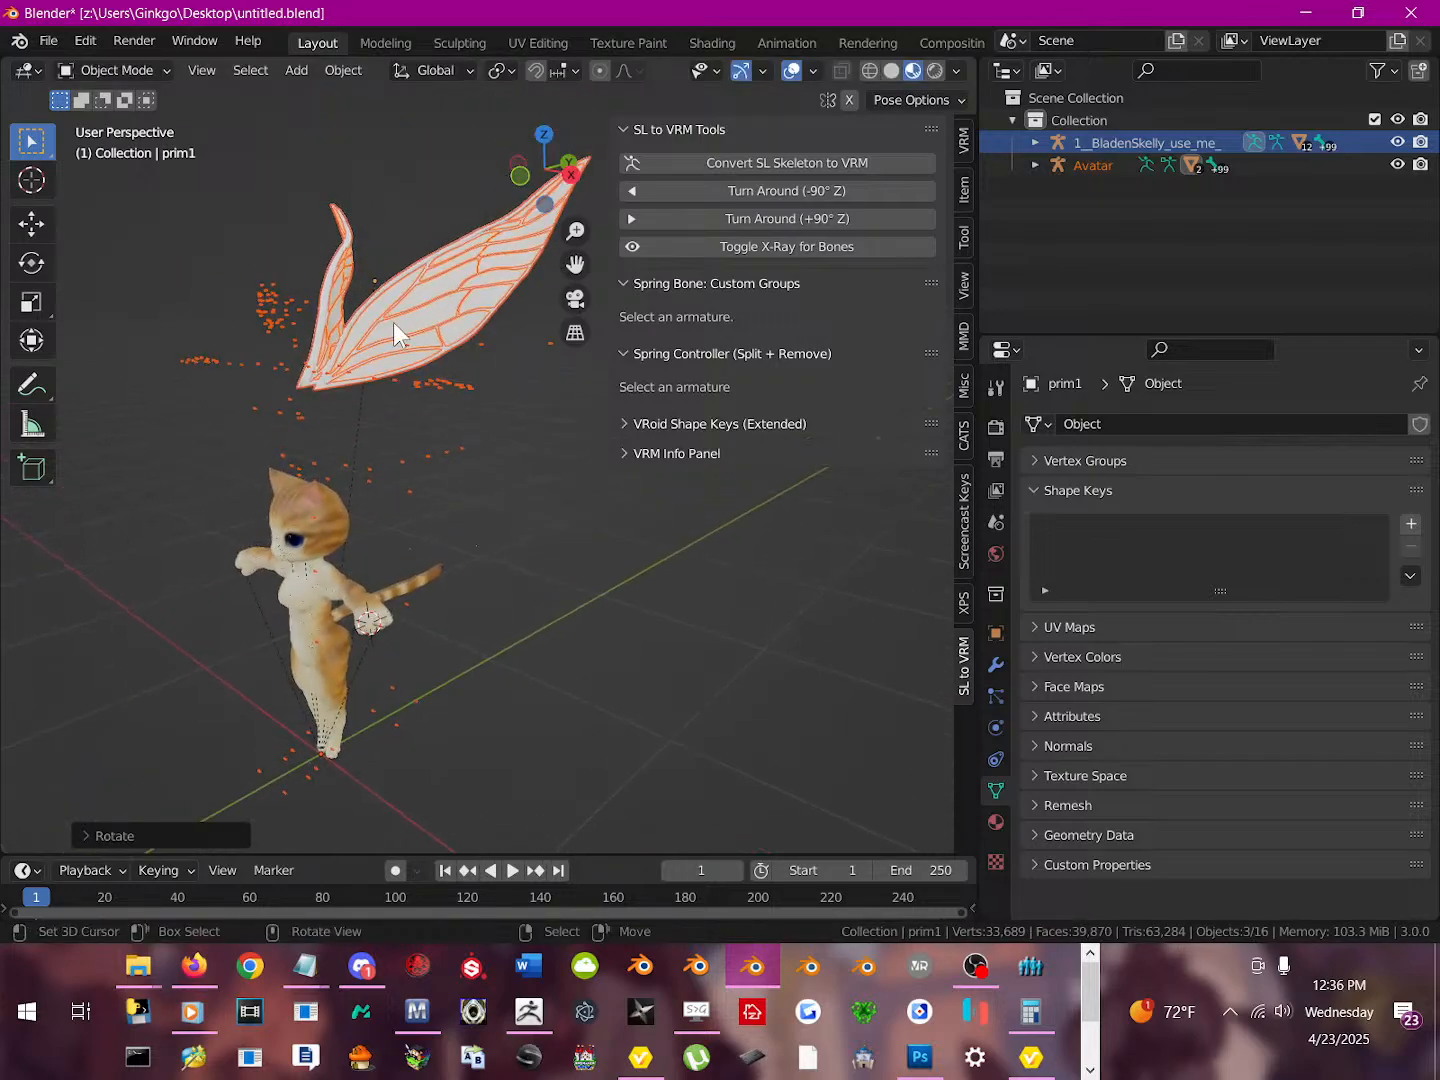
left_click(383, 304)
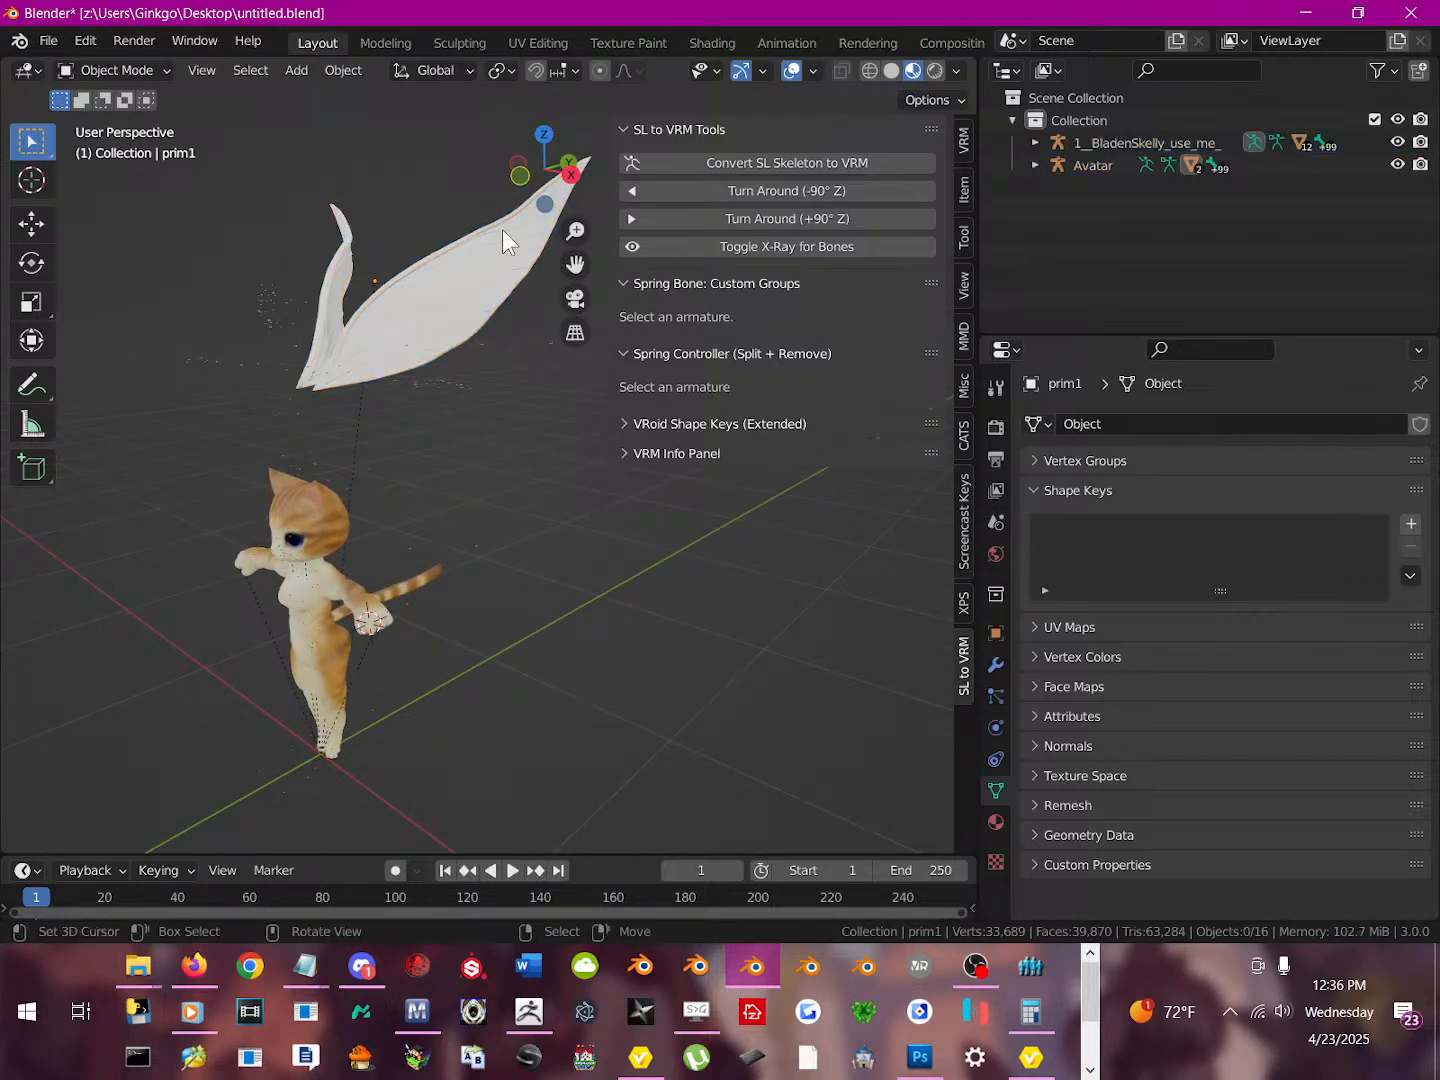
key("g")
key("Escape")
left_click(454, 295, "shift")
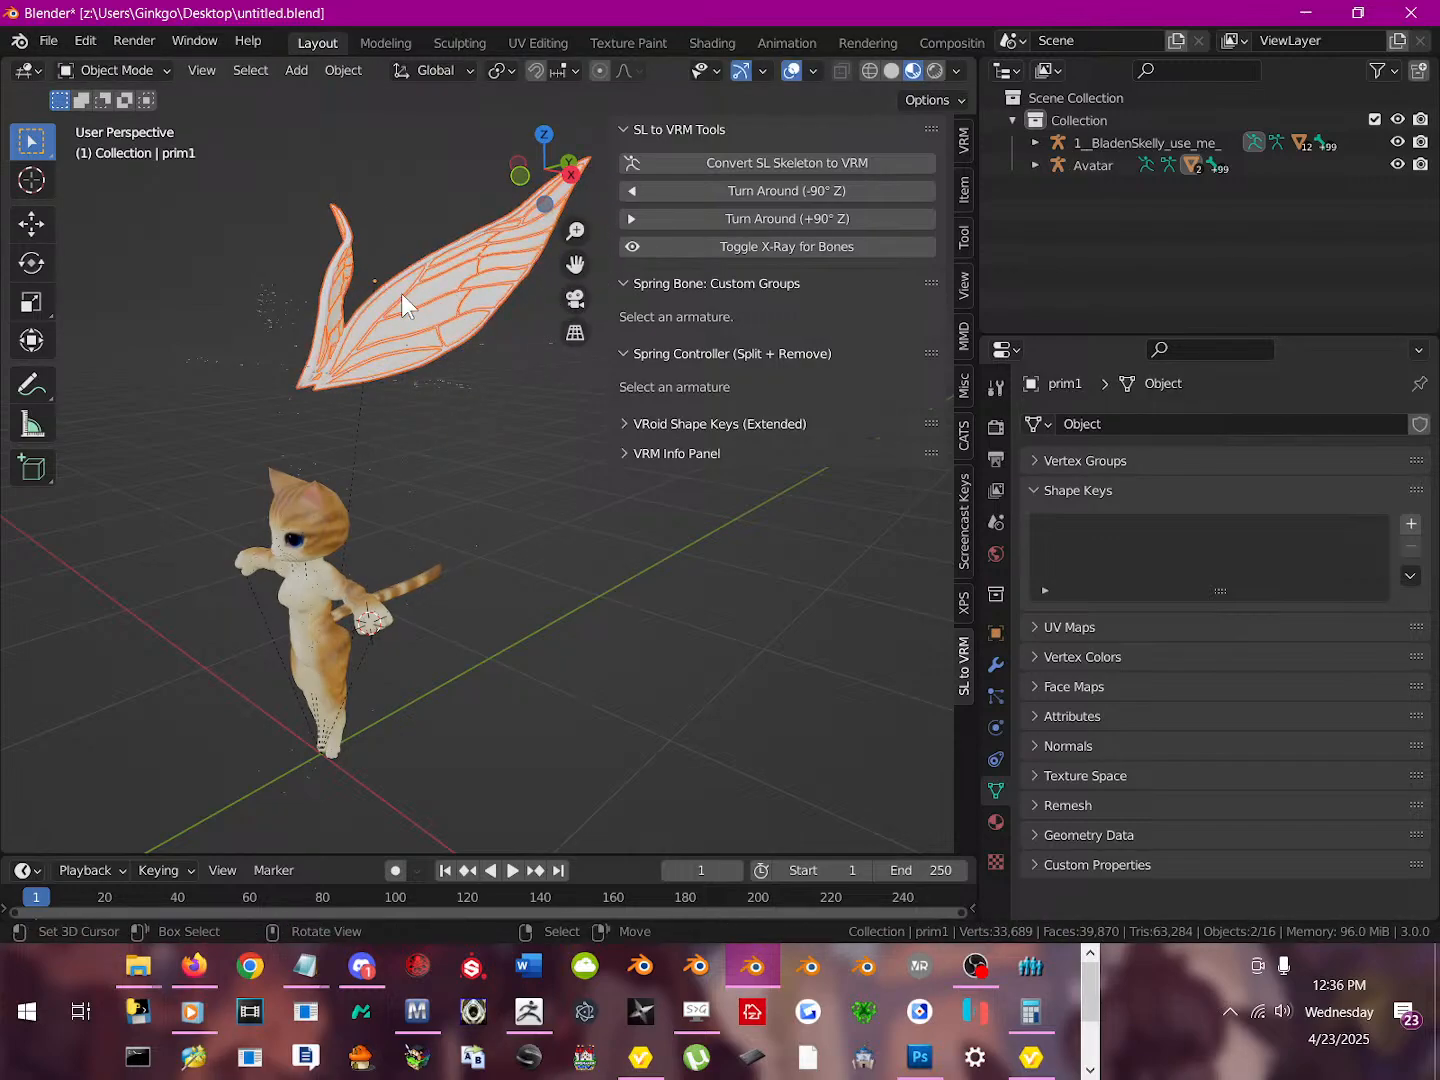
key("ctrl+j")
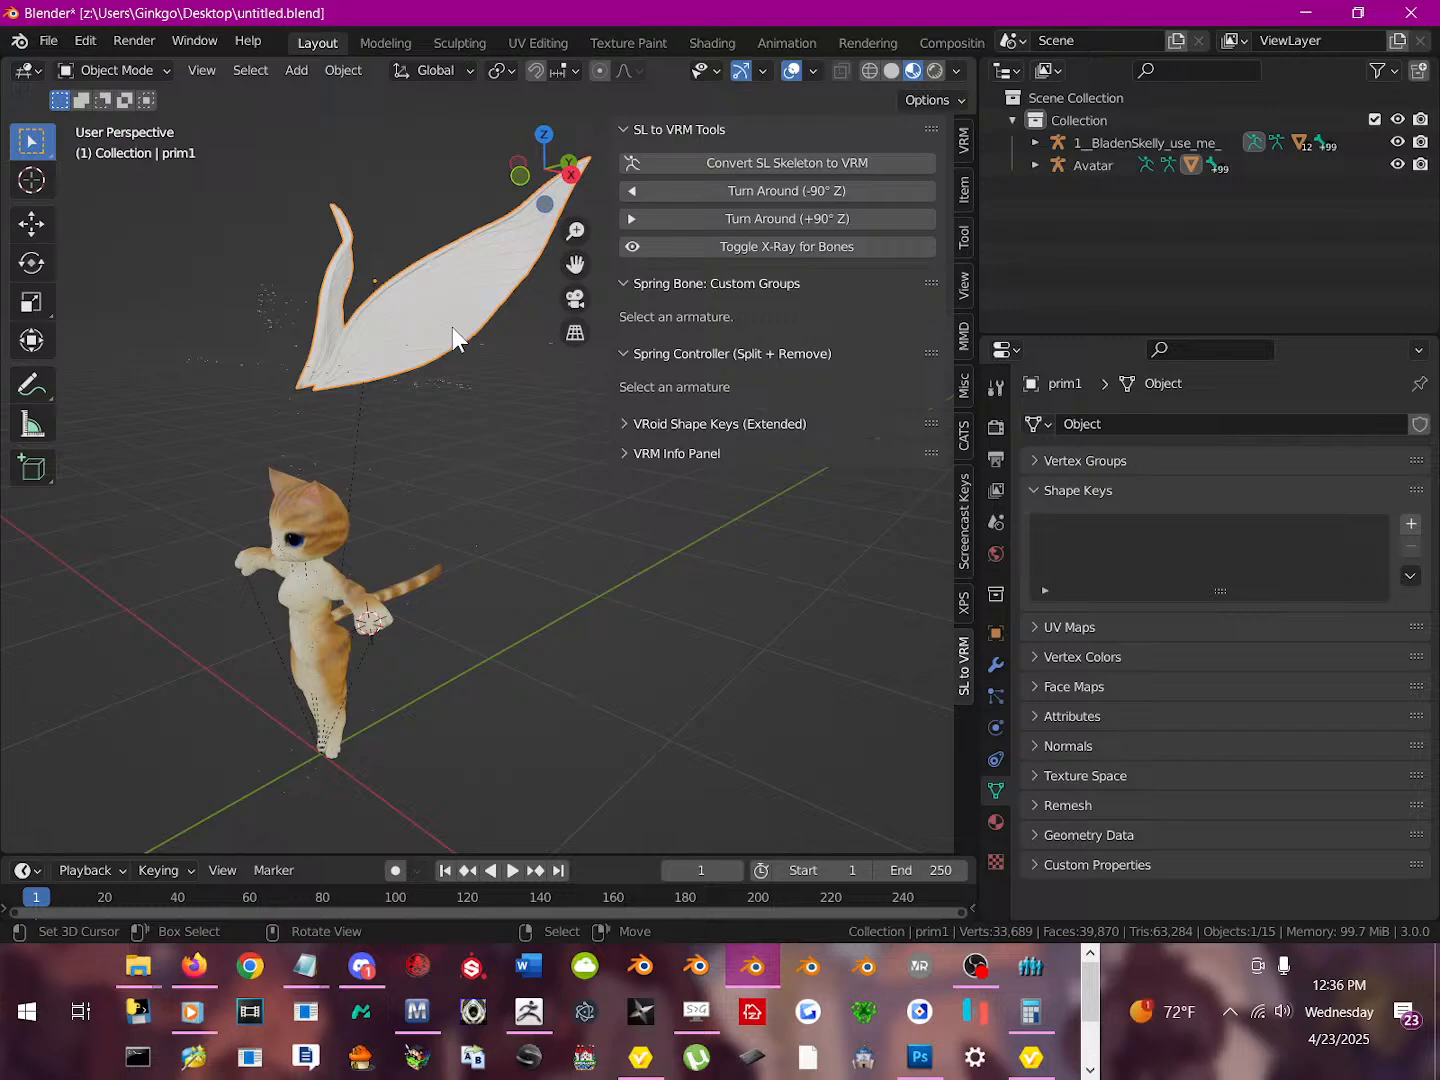
Lower the joined wings to the avatar, scale them down to match its size and place them at its upper back
key("g")
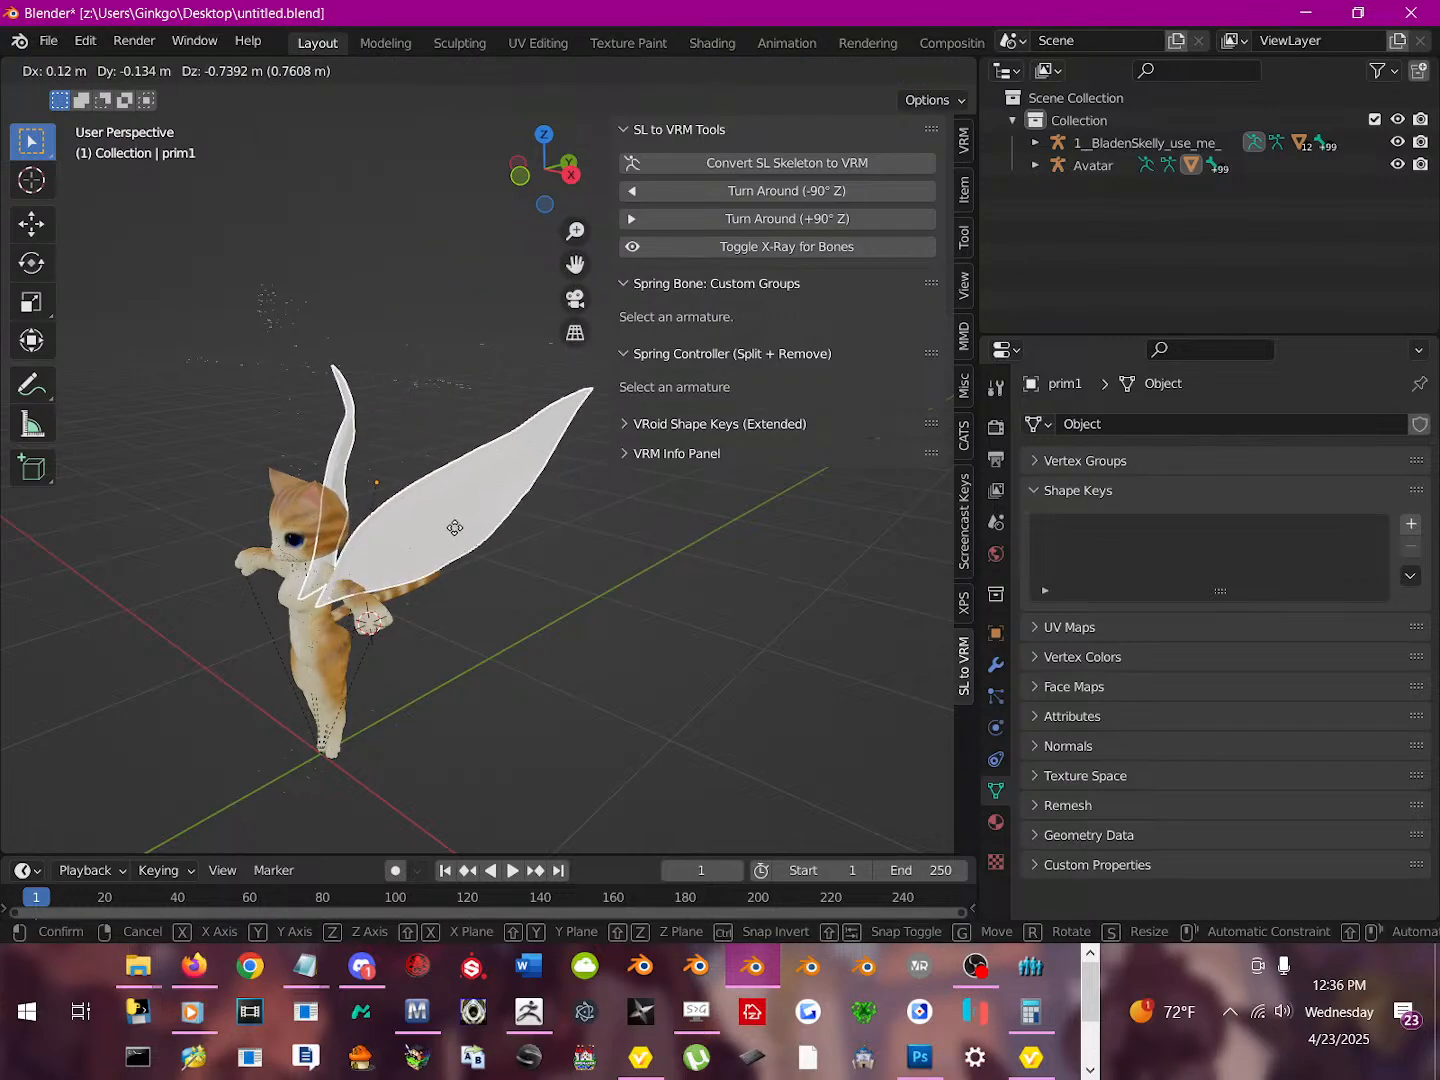
left_click(453, 524)
key("s")
left_click(430, 494)
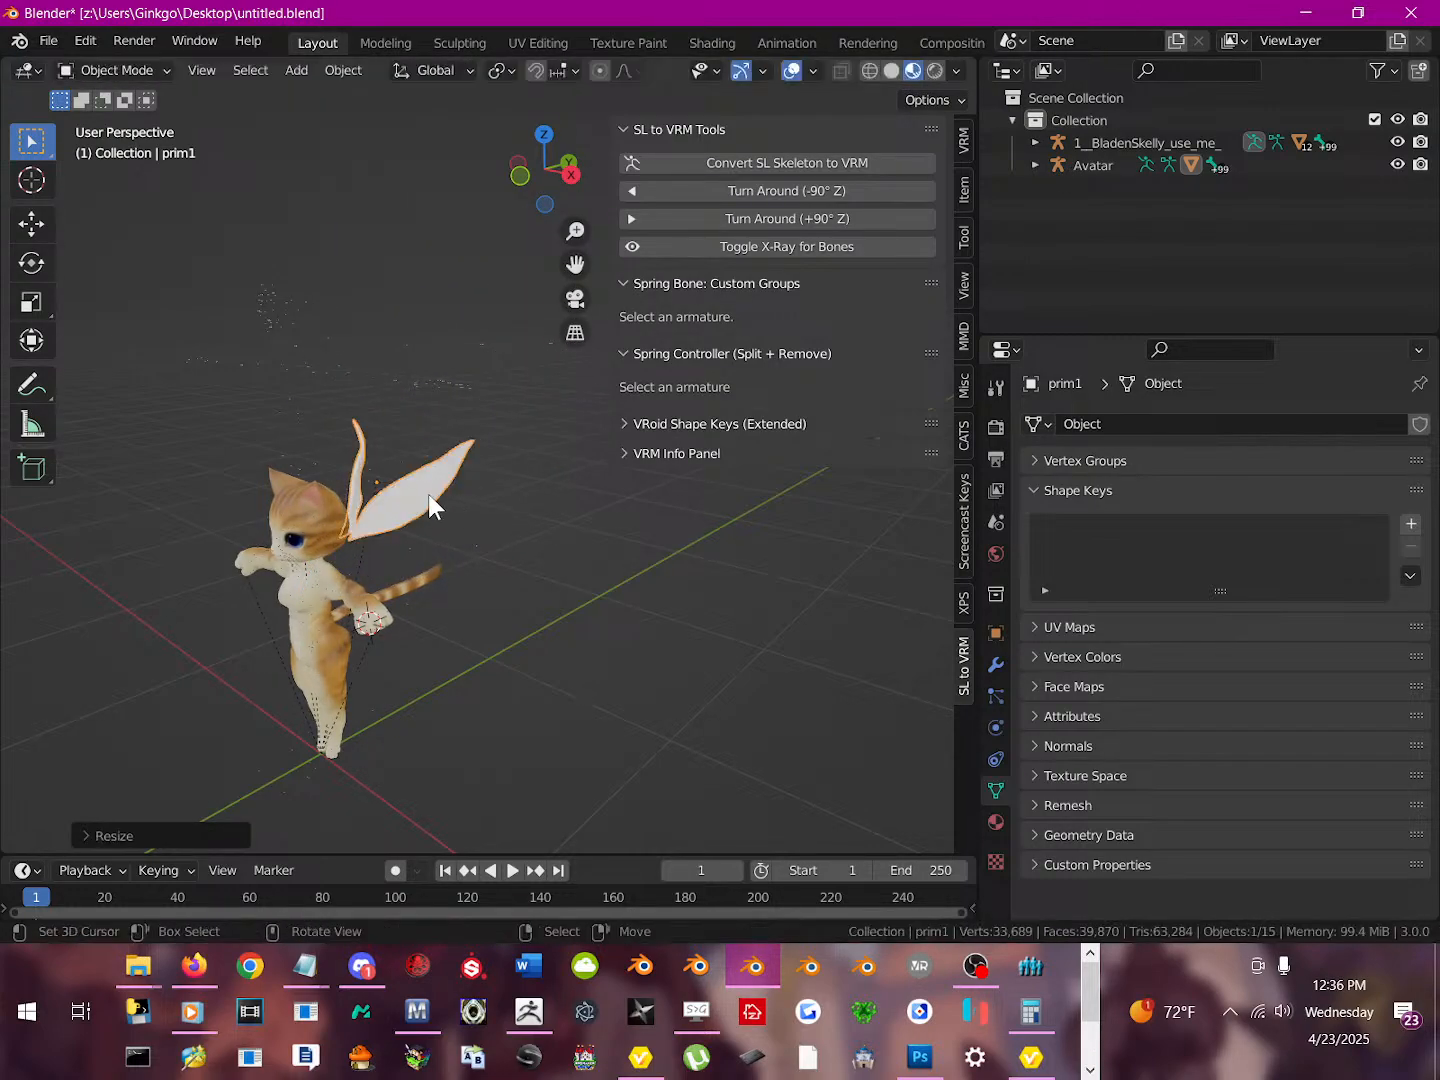
middle_click_drag(398, 485, 440, 540)
key("g")
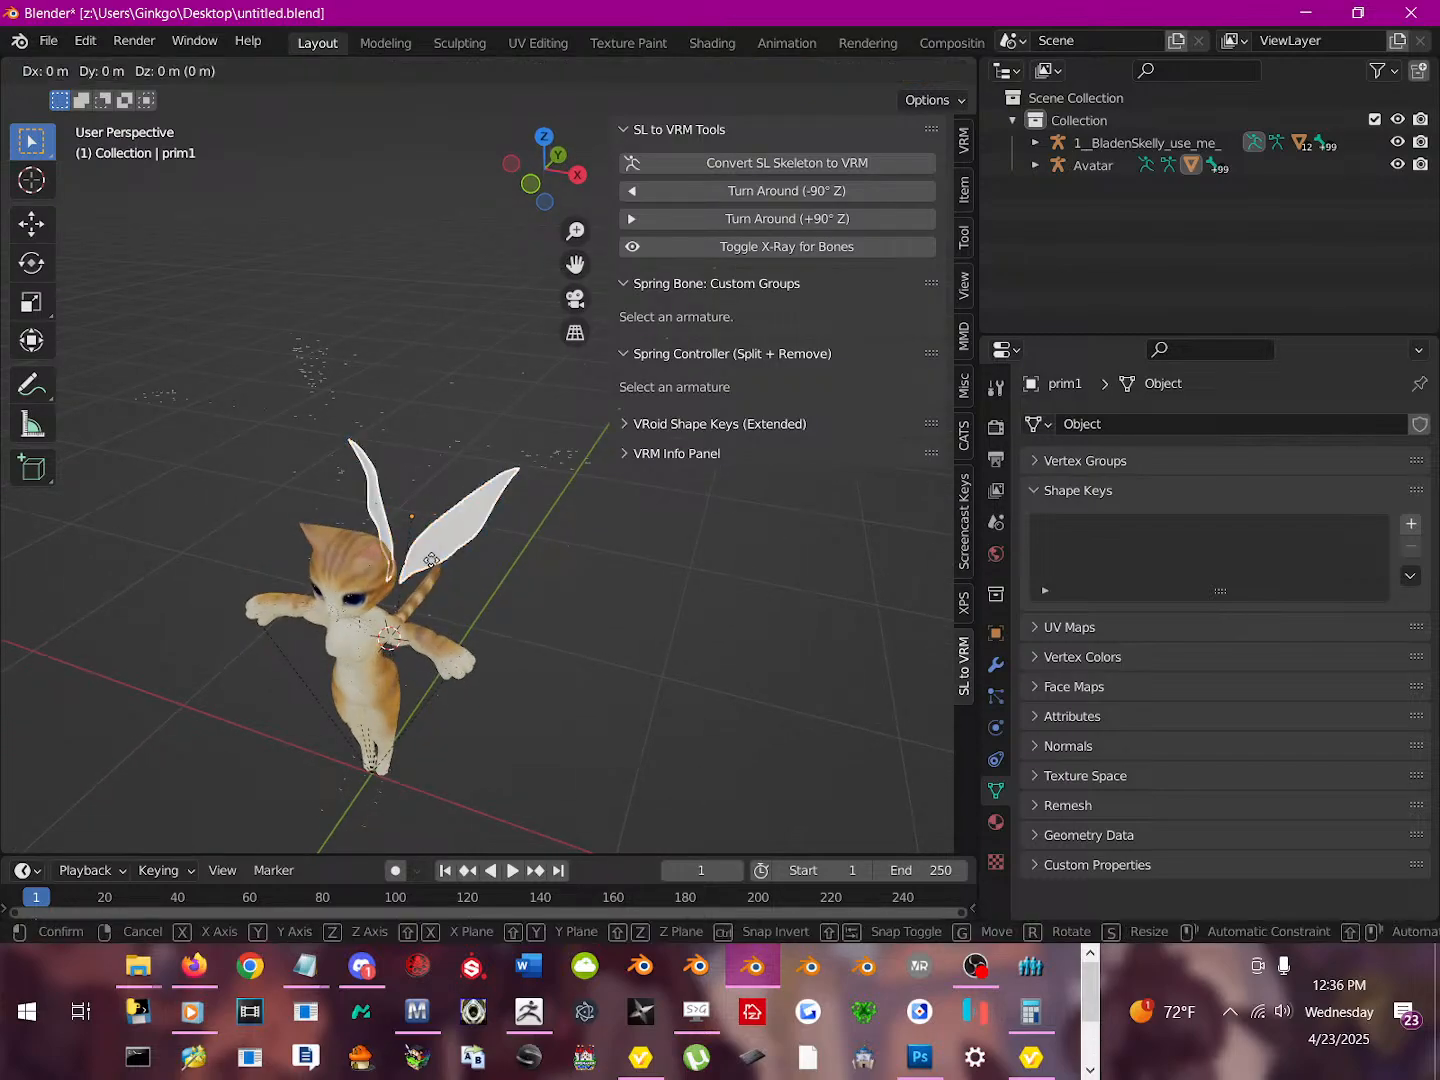
left_click(404, 608)
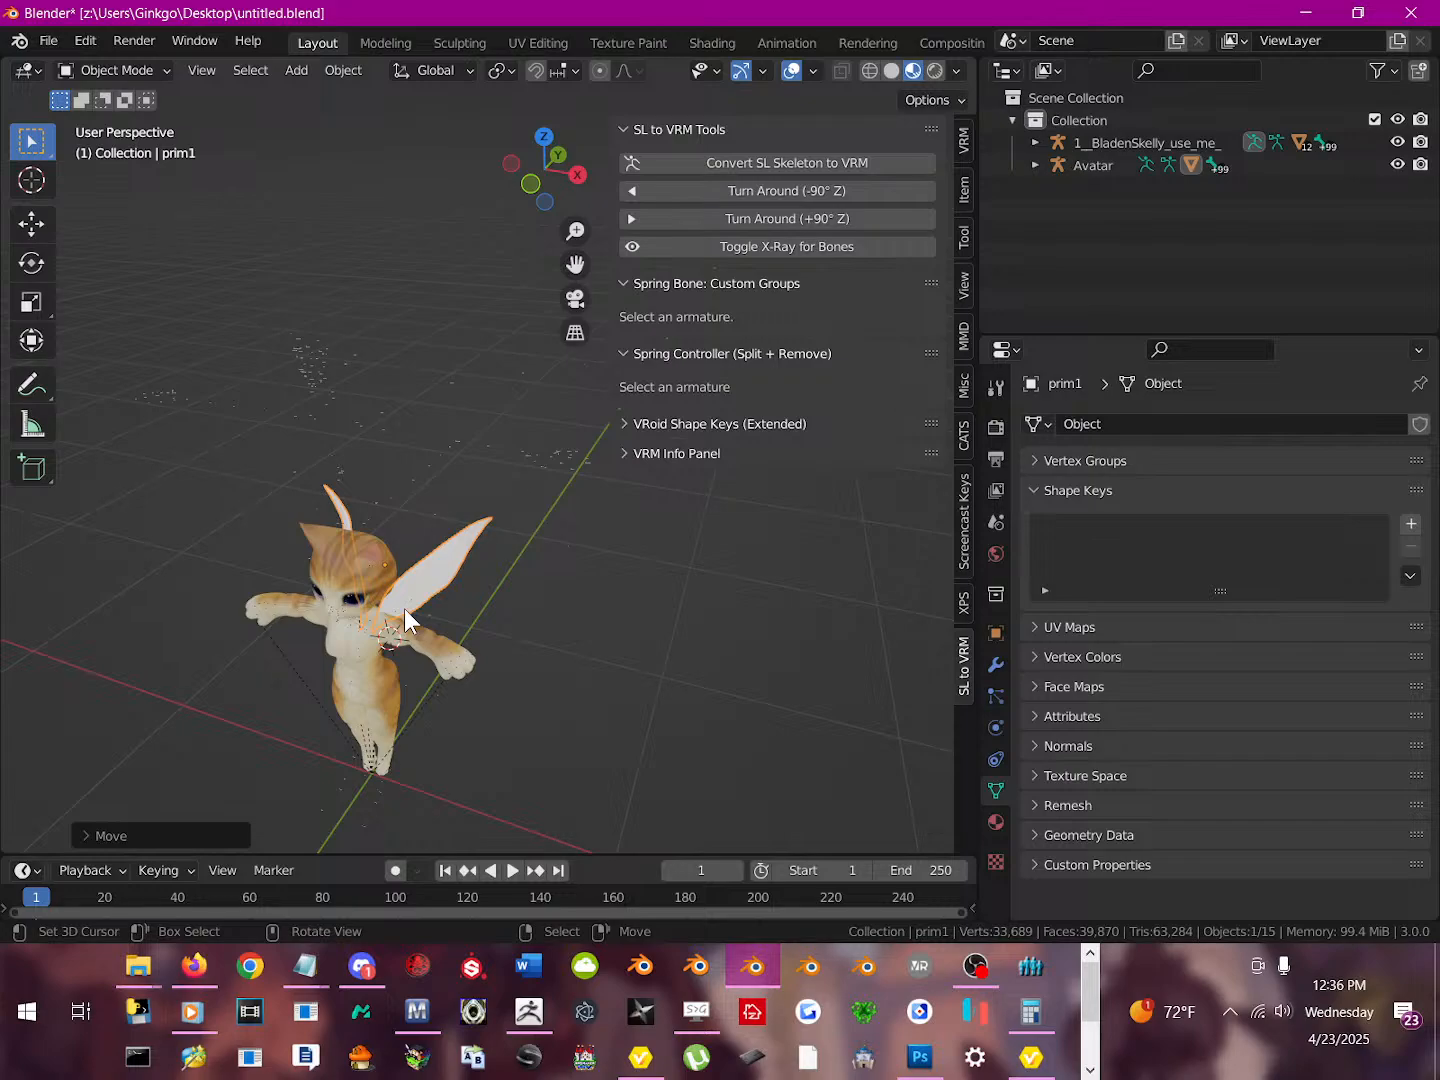
Collapse the Spring Bone: Custom Groups section and hide the imported Avatar armature using the Spring Controller
left_click(326, 367)
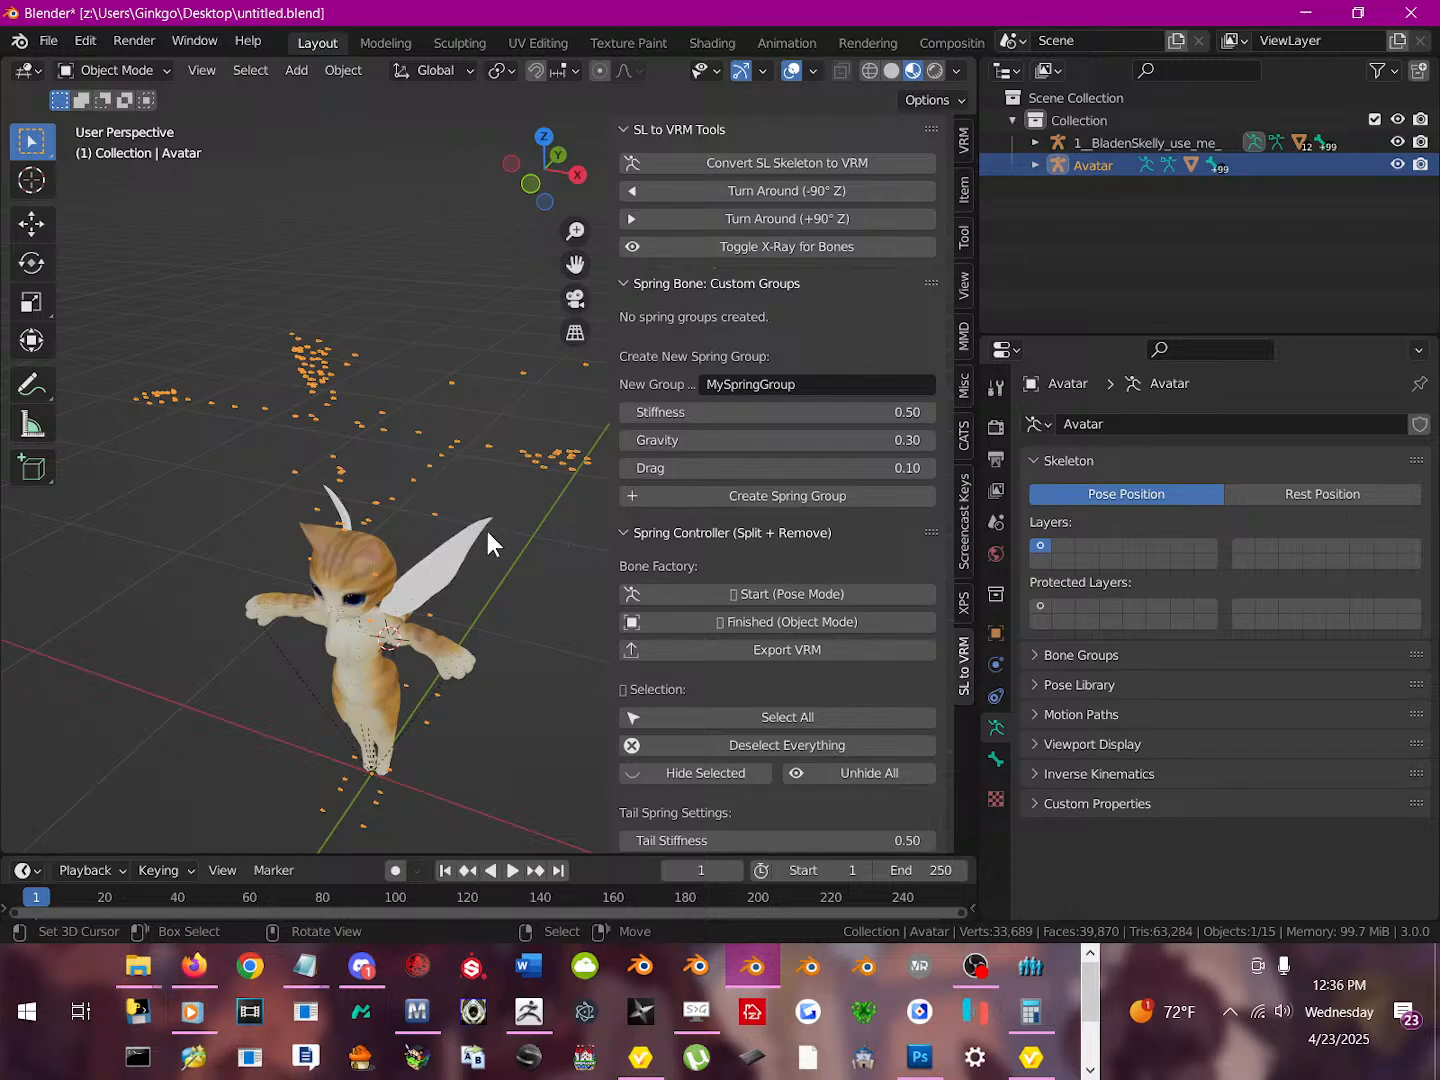
mouse_move(350, 516)
middle_mouse_down()
mouse_move(326, 504)
mouse_move(343, 476)
mouse_move(330, 505)
middle_mouse_up()
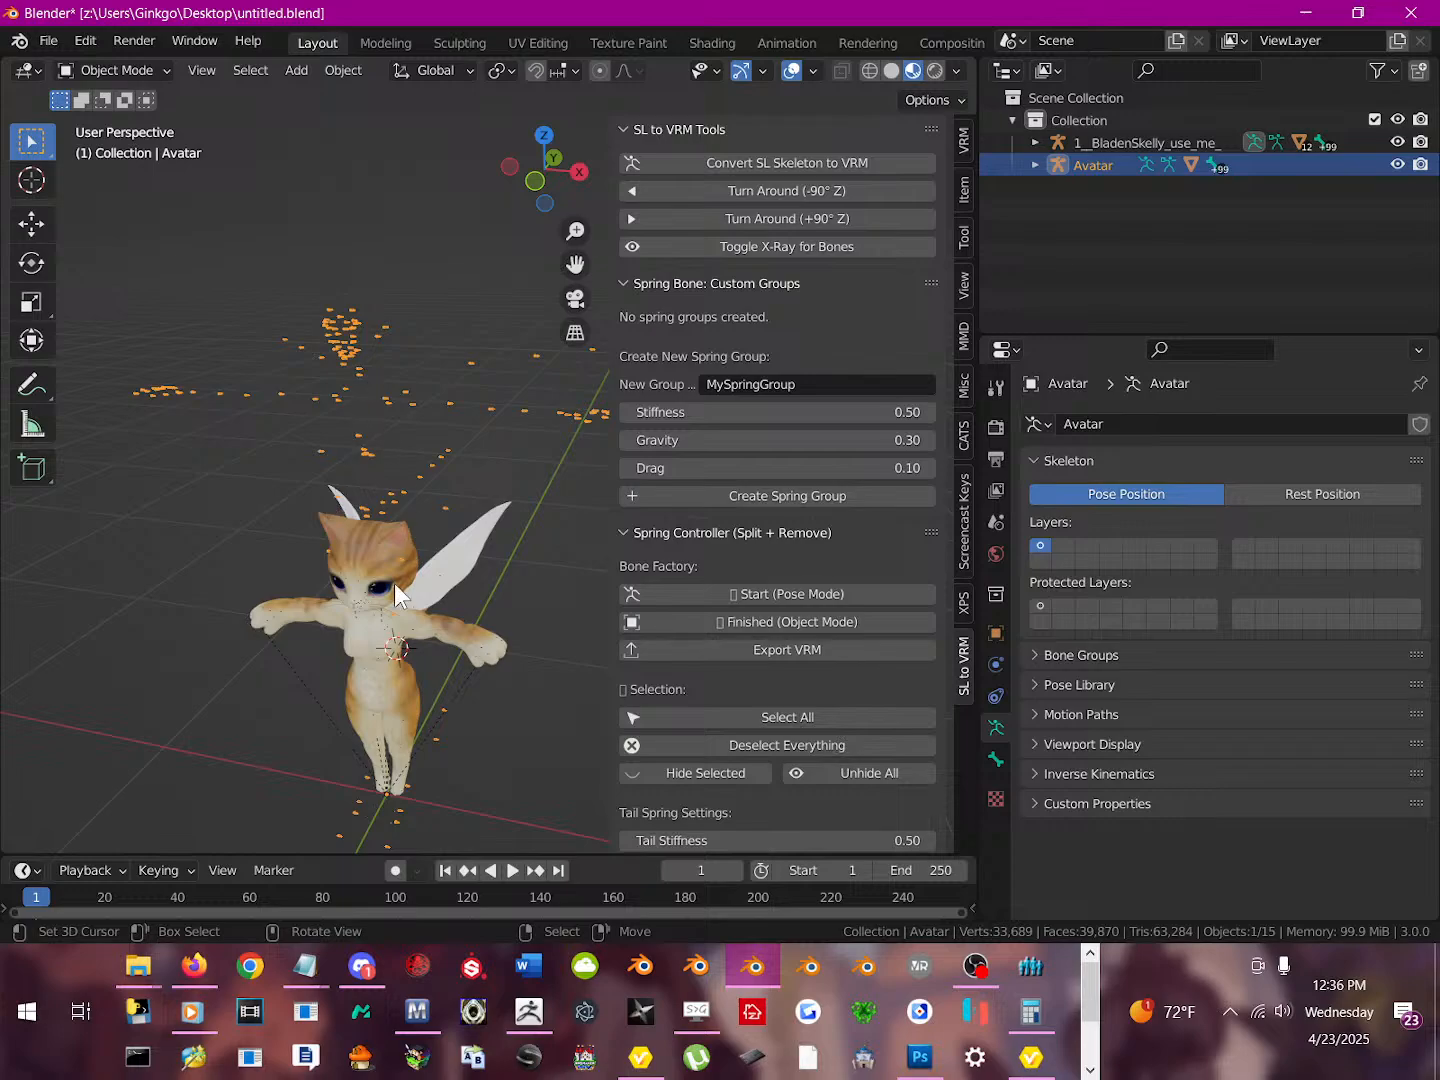
mouse_move(451, 588)
middle_mouse_down()
mouse_move(466, 616)
mouse_move(404, 614)
mouse_move(440, 604)
middle_mouse_up()
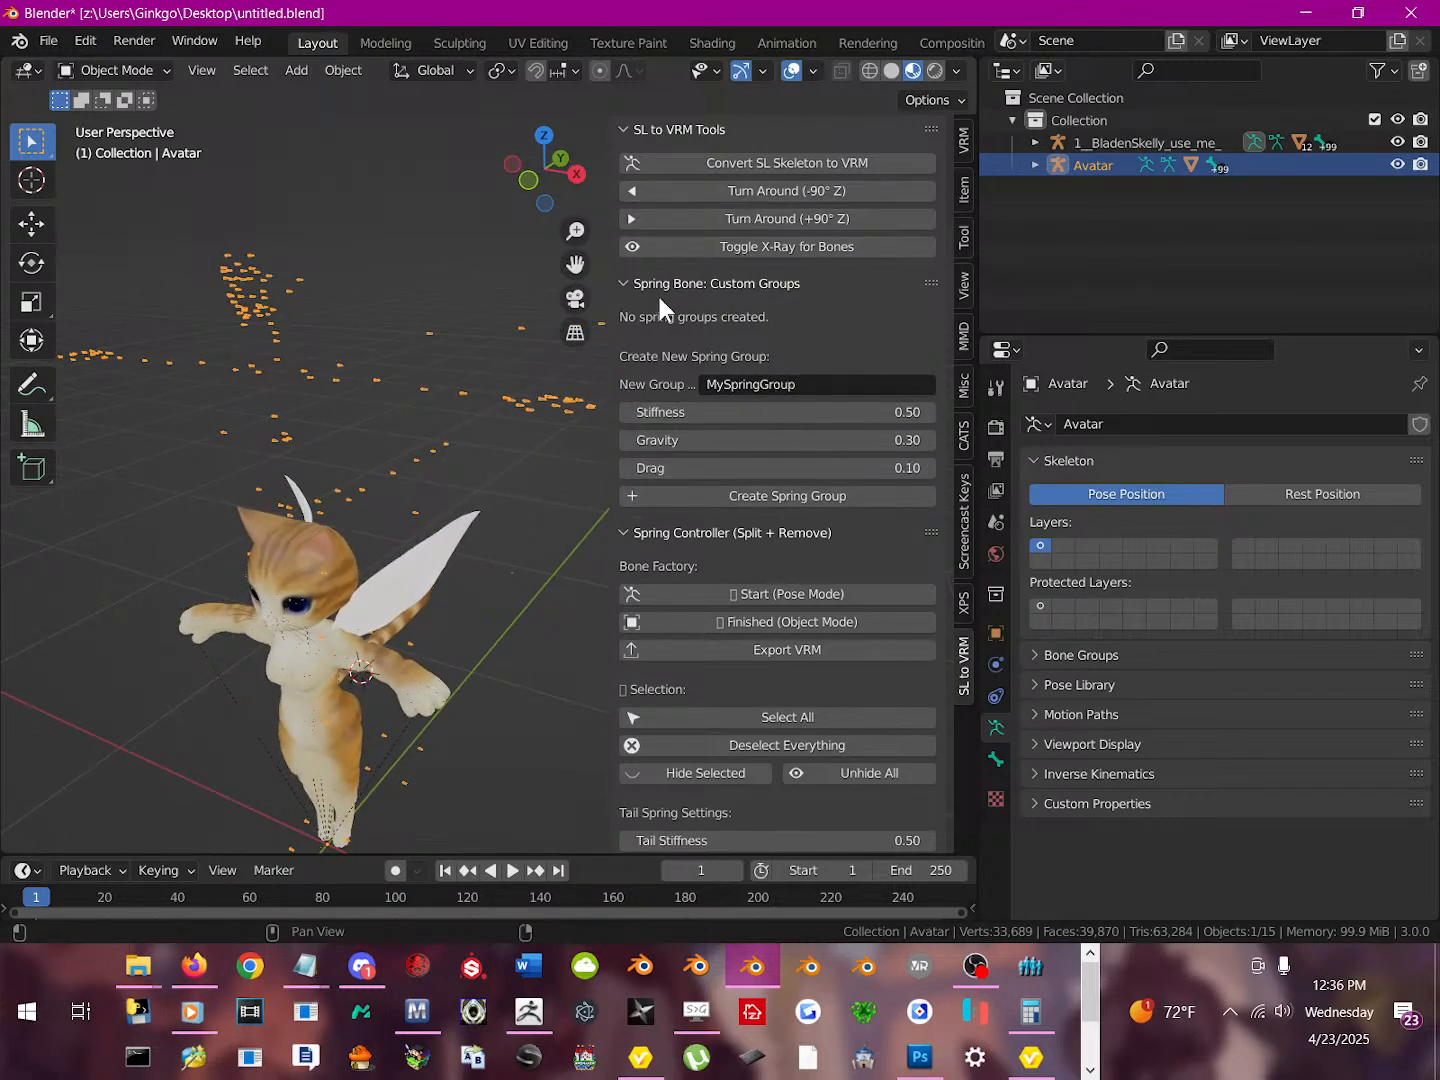
left_click(699, 284)
left_click(698, 284)
left_click(699, 284)
left_click(701, 316)
left_click(700, 317)
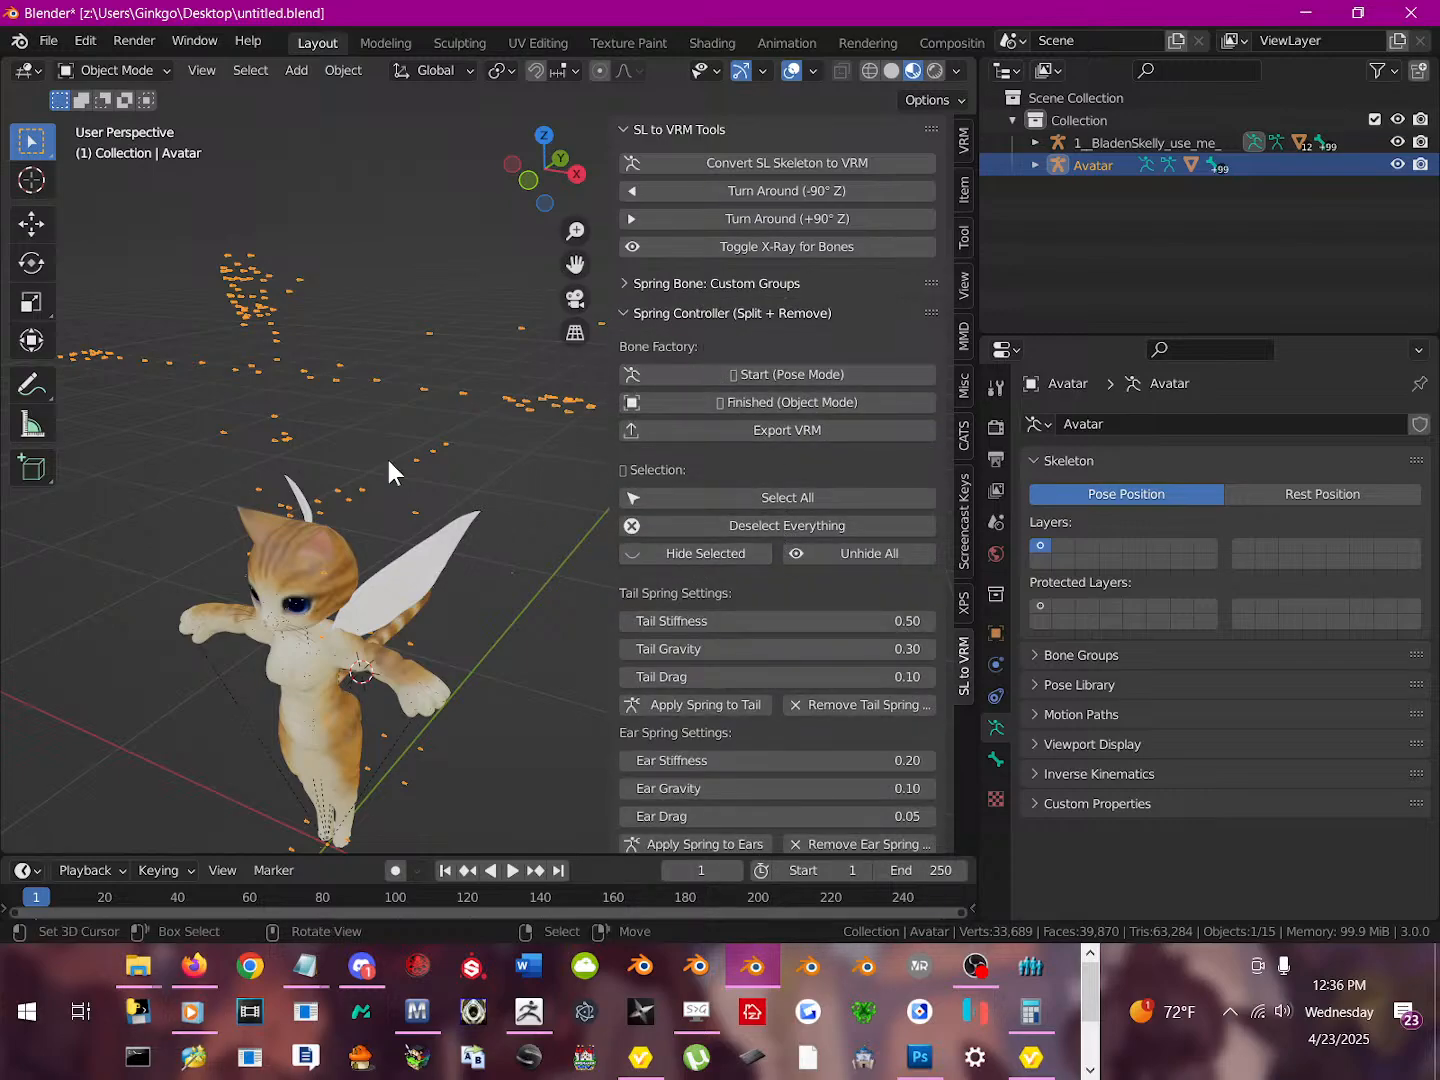
left_click(689, 556)
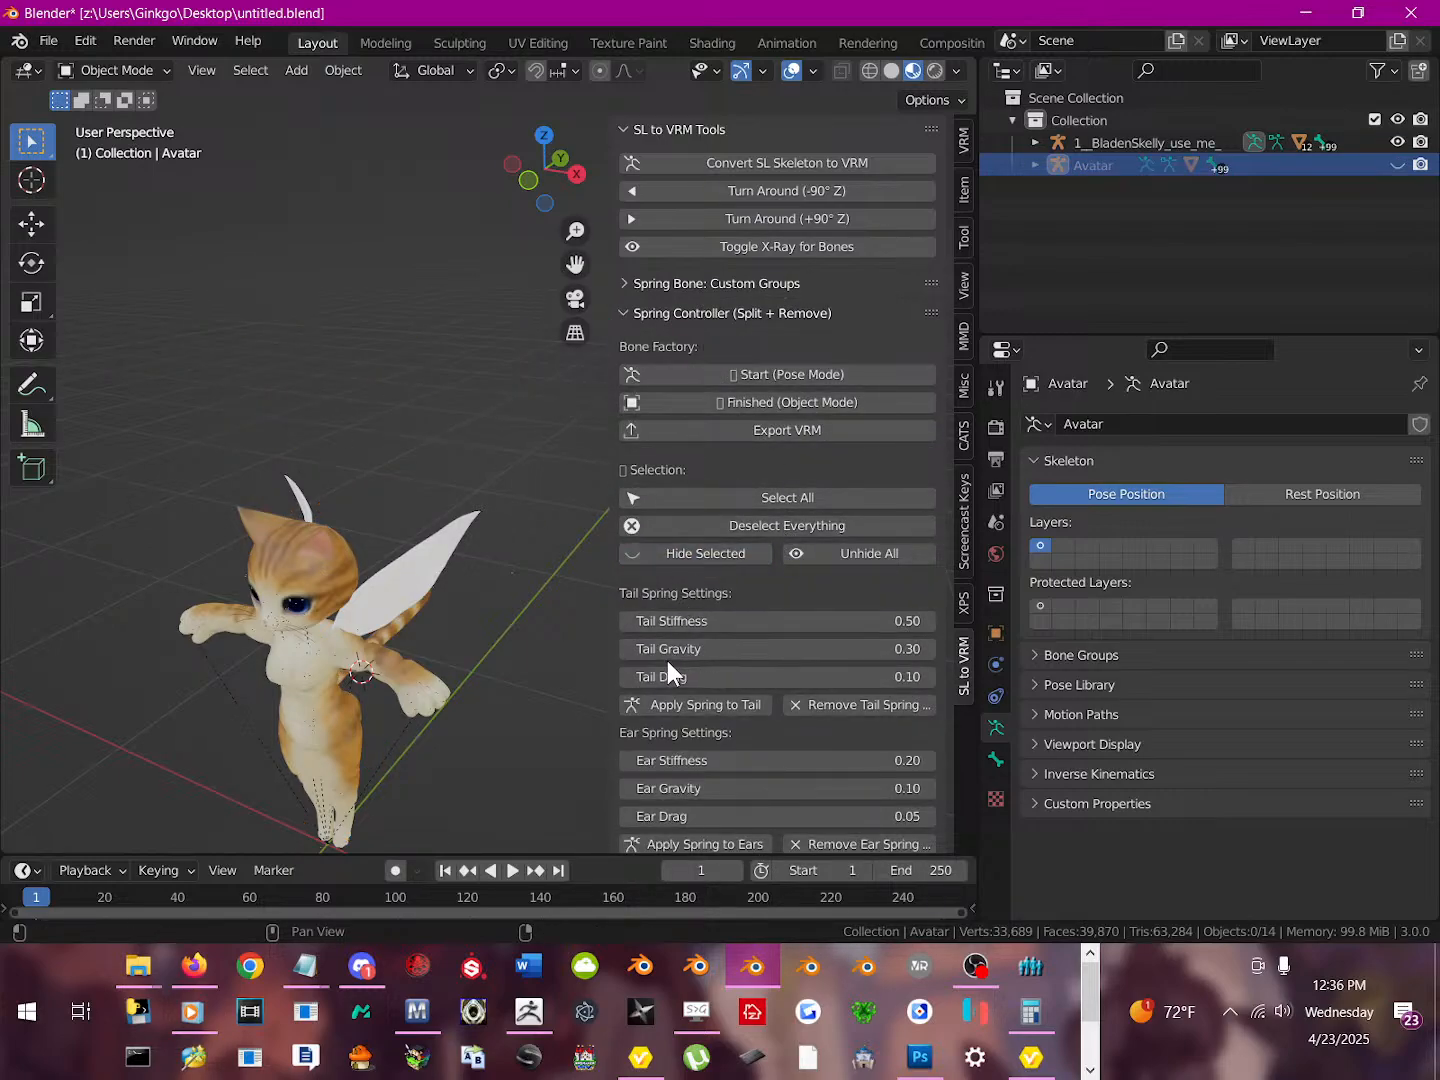
Set the joined wings' Armature modifier object to 1__BladenSkelly_use_me_
middle_click_drag(400, 600, 441, 552)
scroll(349, 537, "up", 5)
scroll(339, 526, "down", 3)
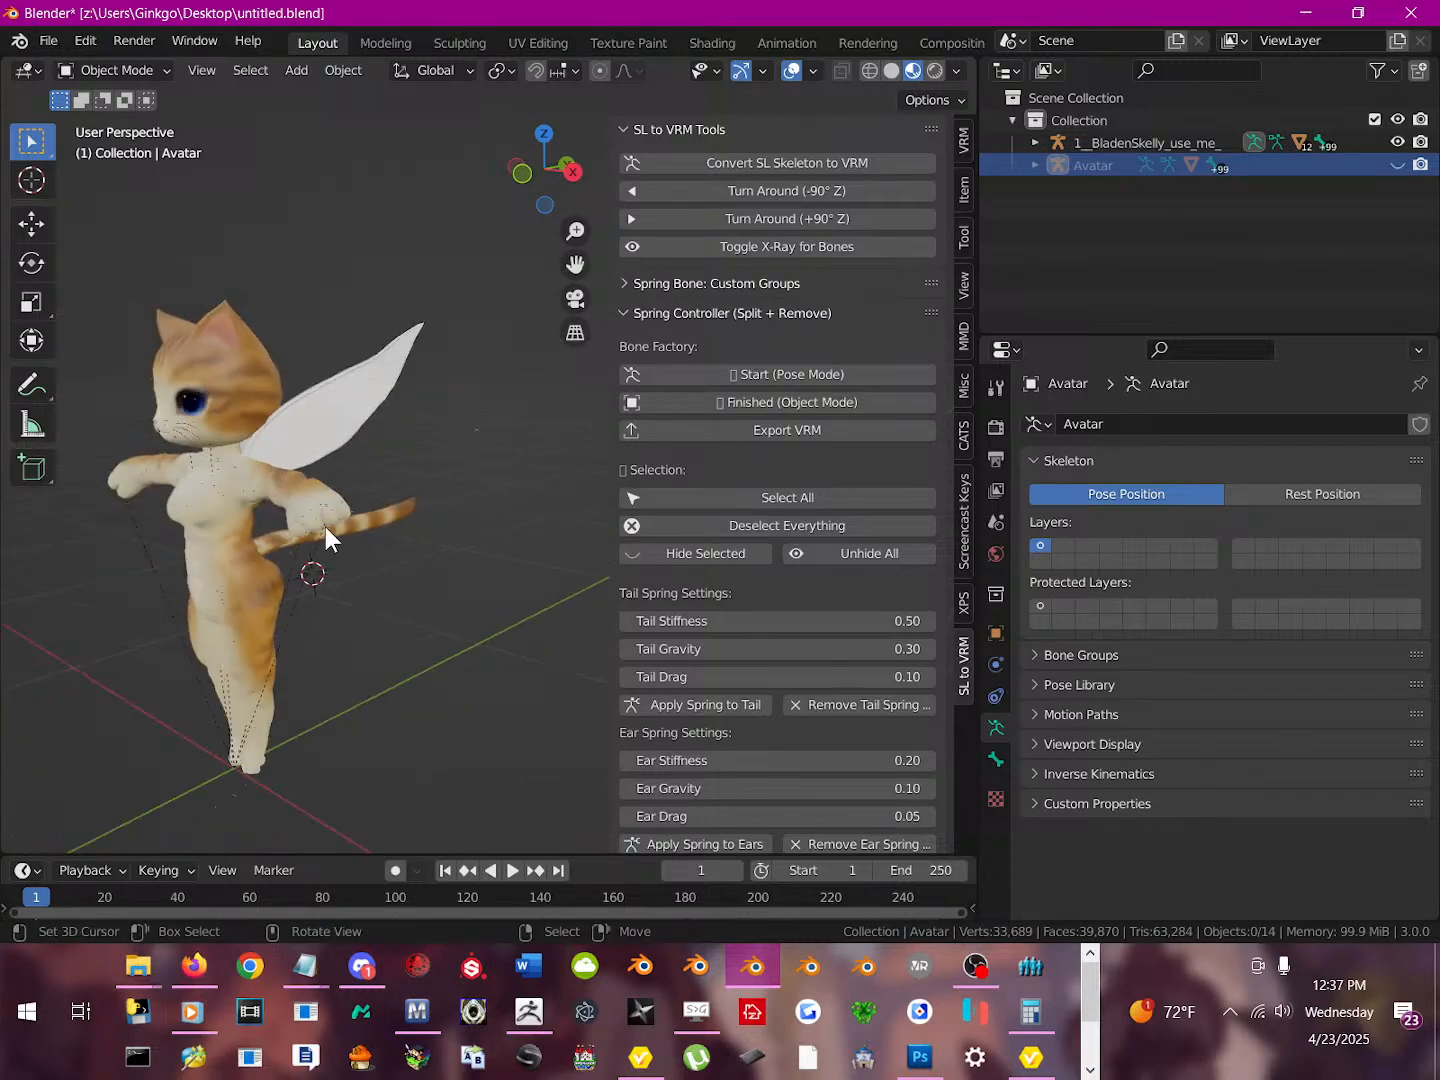
left_click(367, 366)
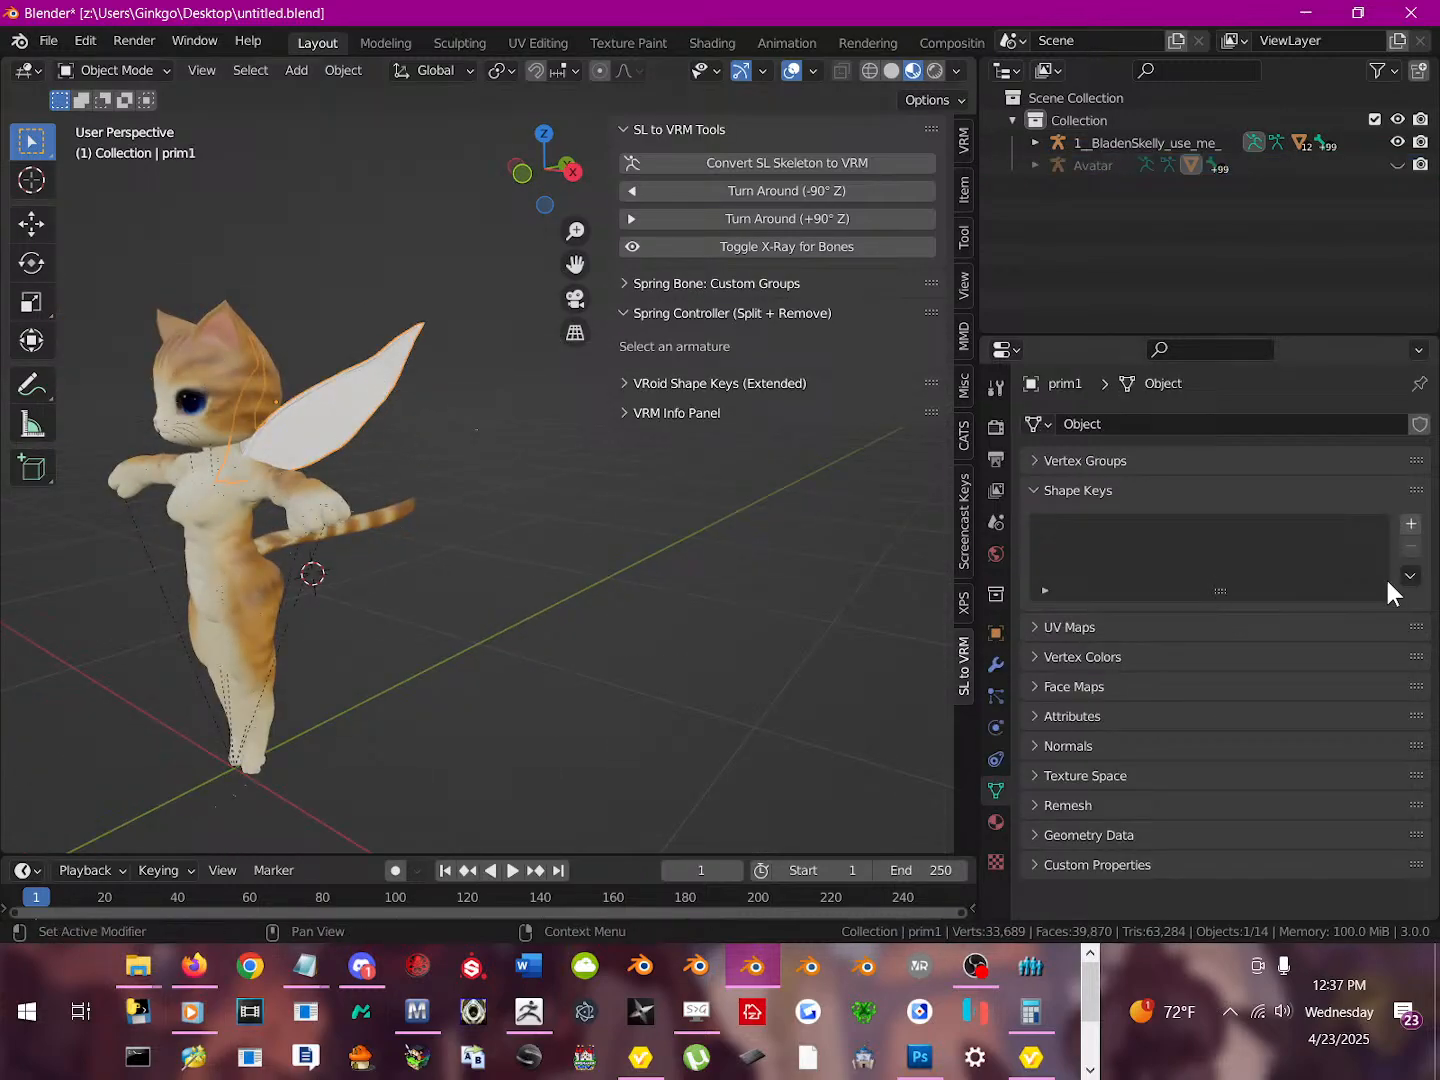
left_click(995, 665)
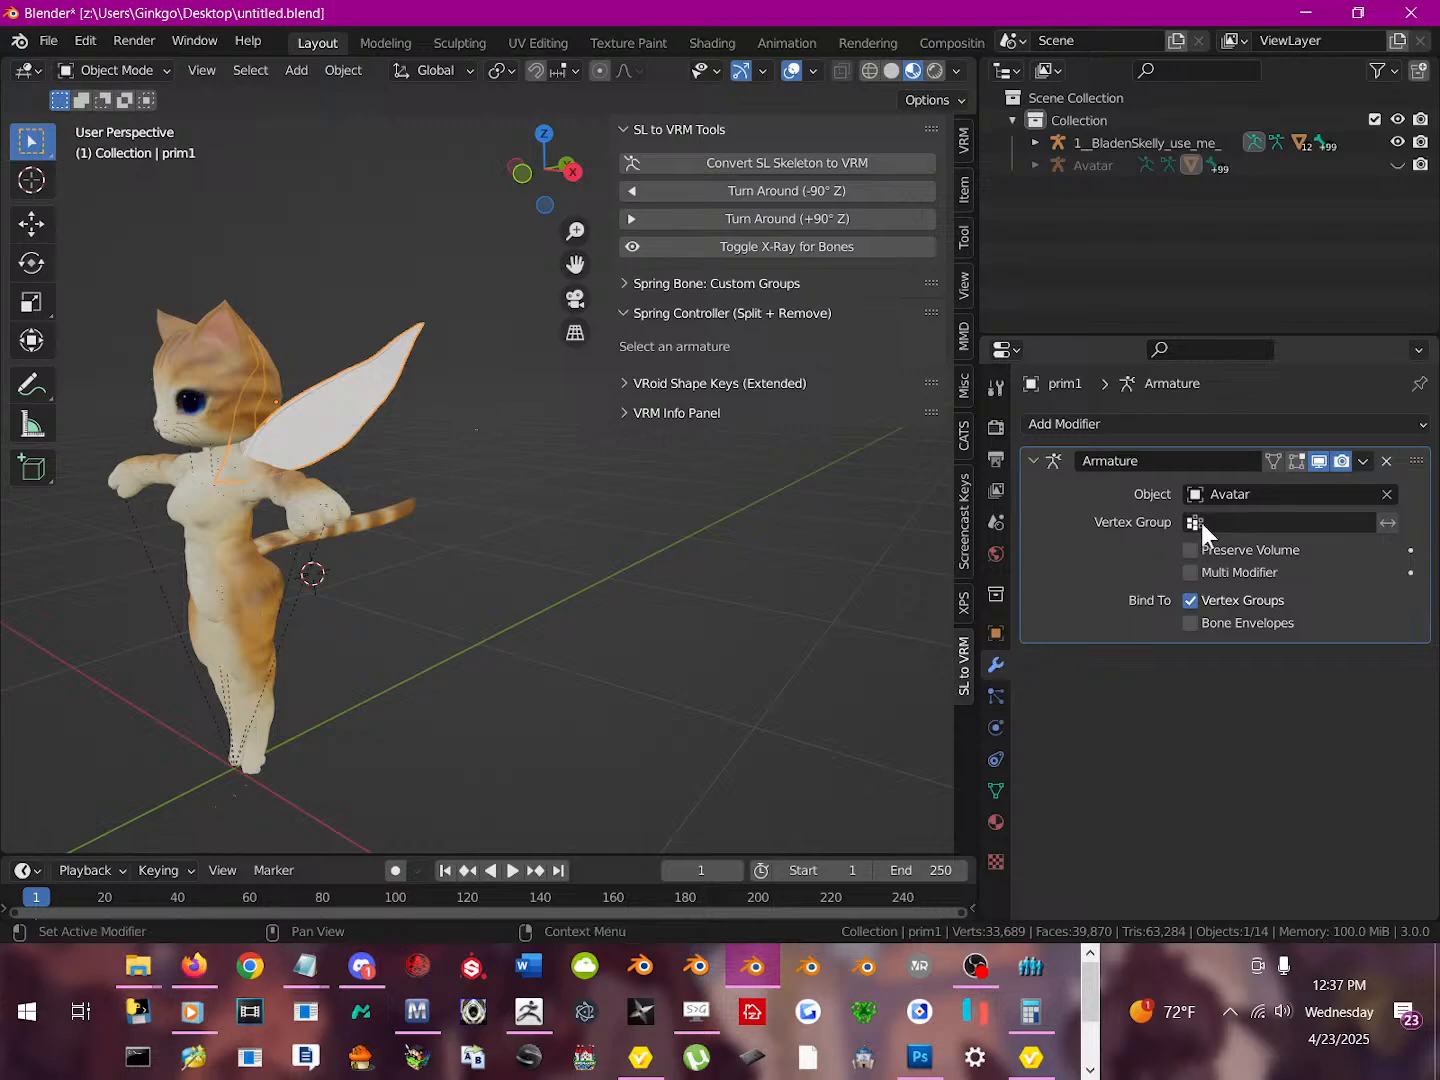
left_click(1230, 494)
left_click(1230, 526)
Edit the wings mesh with X mirroring and smooth proportional editing enabled, and pull one wing's tip outward and down
middle_click_drag(396, 487, 400, 427)
key("Tab")
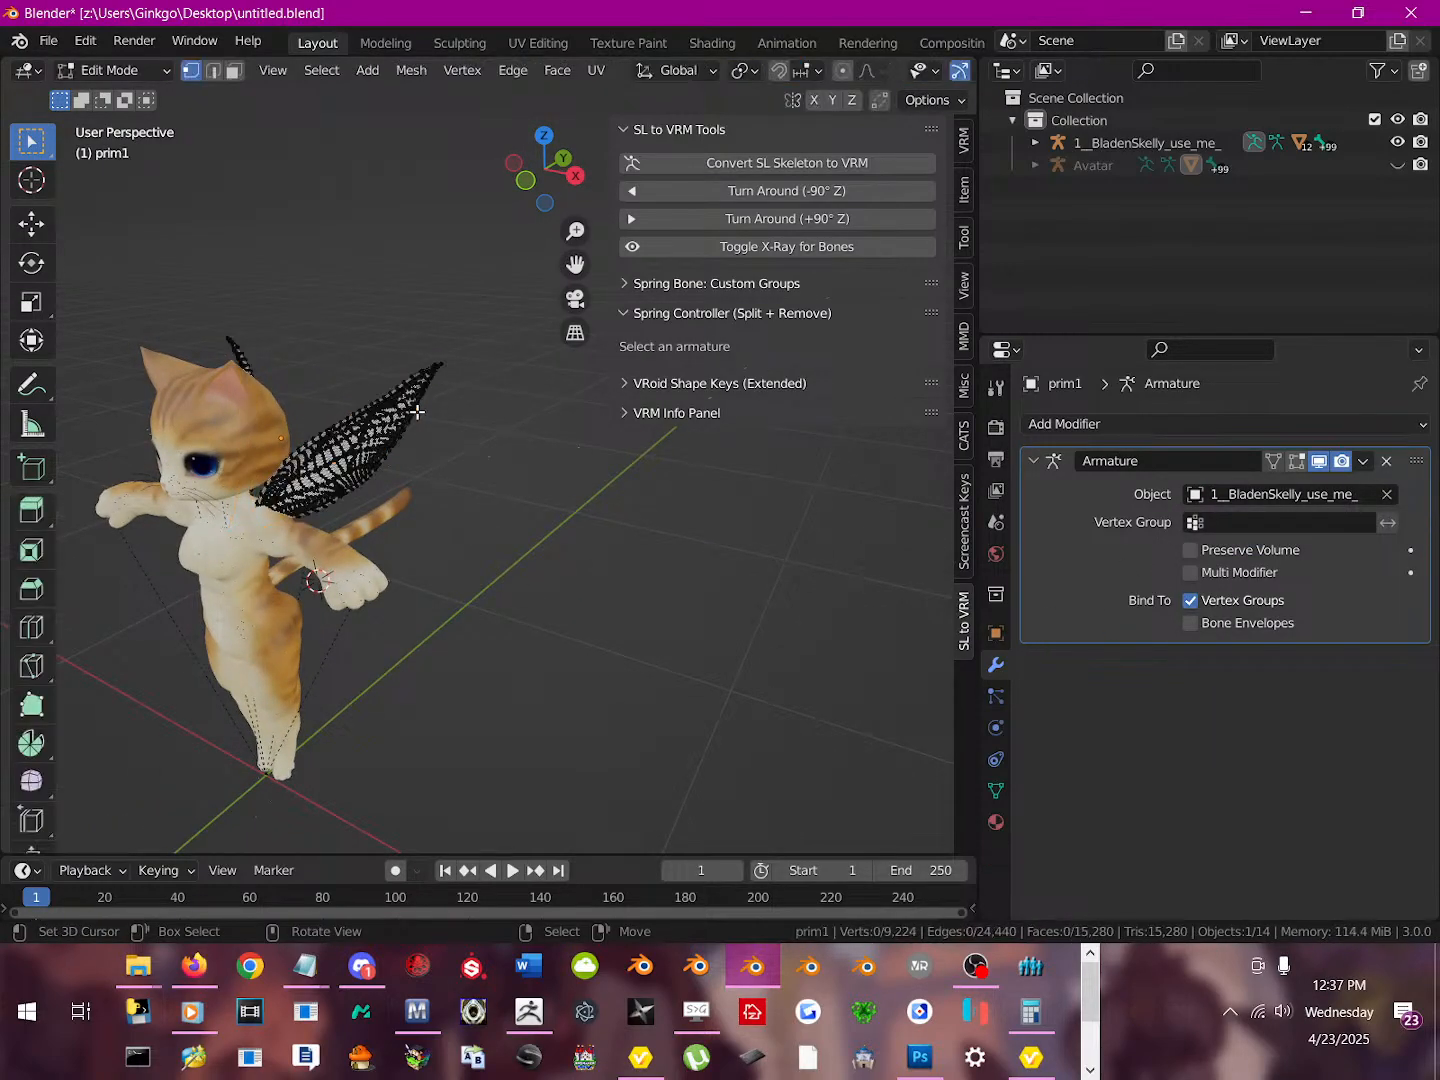
scroll(391, 478, "up", 3)
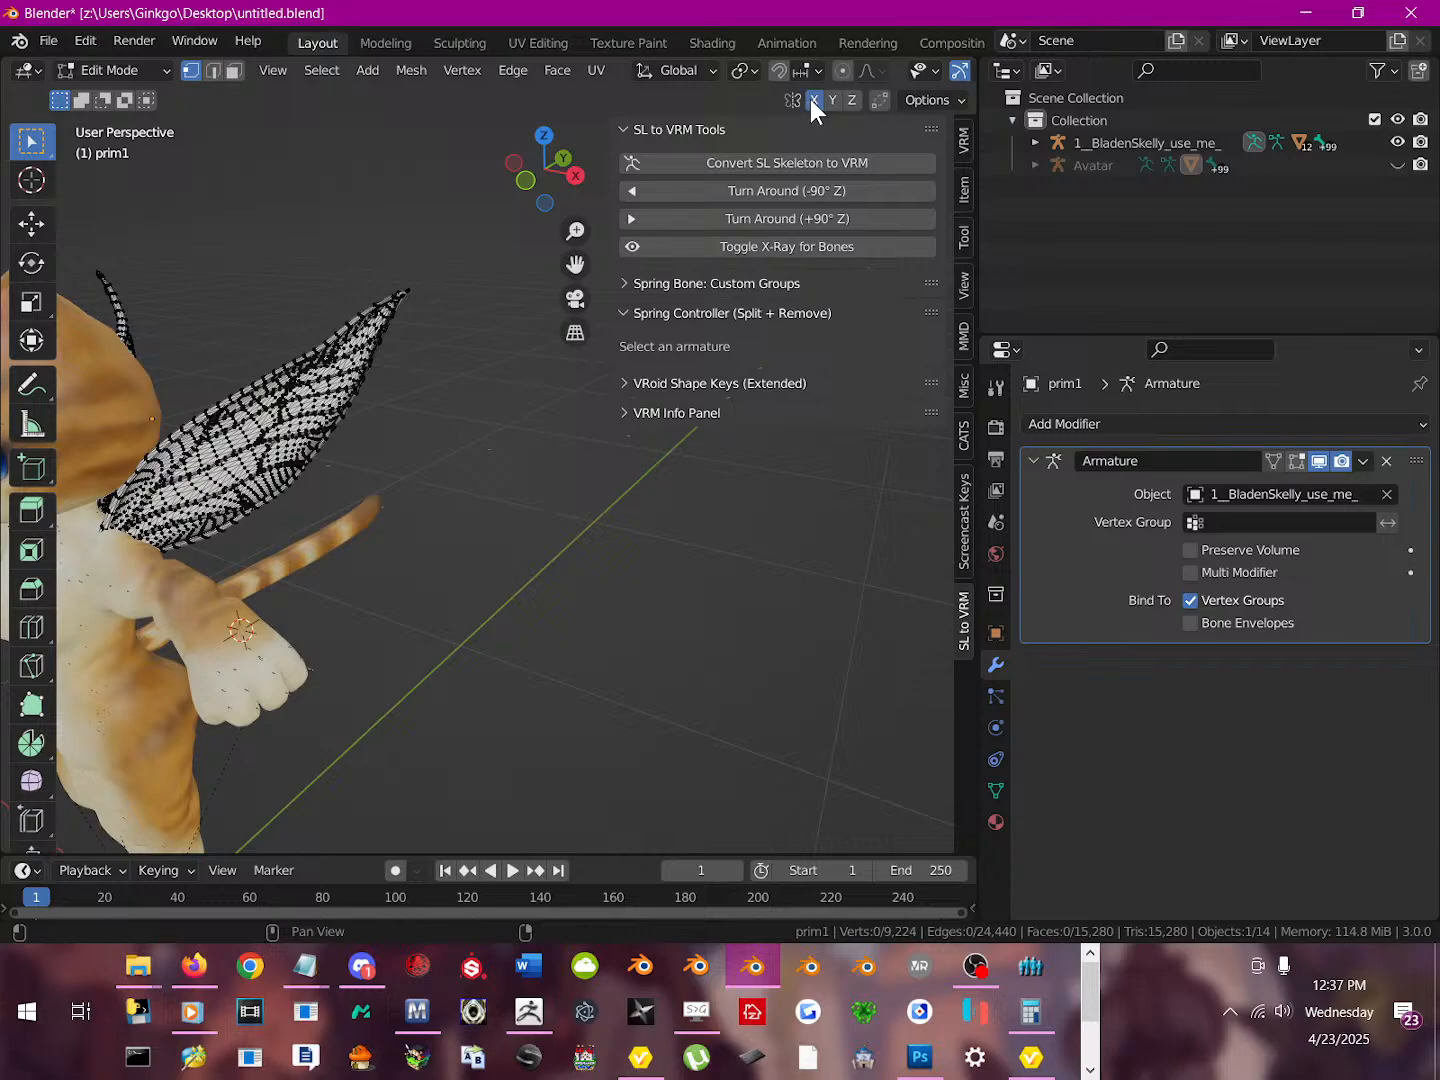
left_click(405, 291)
left_click(842, 69)
mouse_move(425, 360)
middle_mouse_down()
mouse_move(461, 429)
mouse_move(437, 359)
middle_mouse_up()
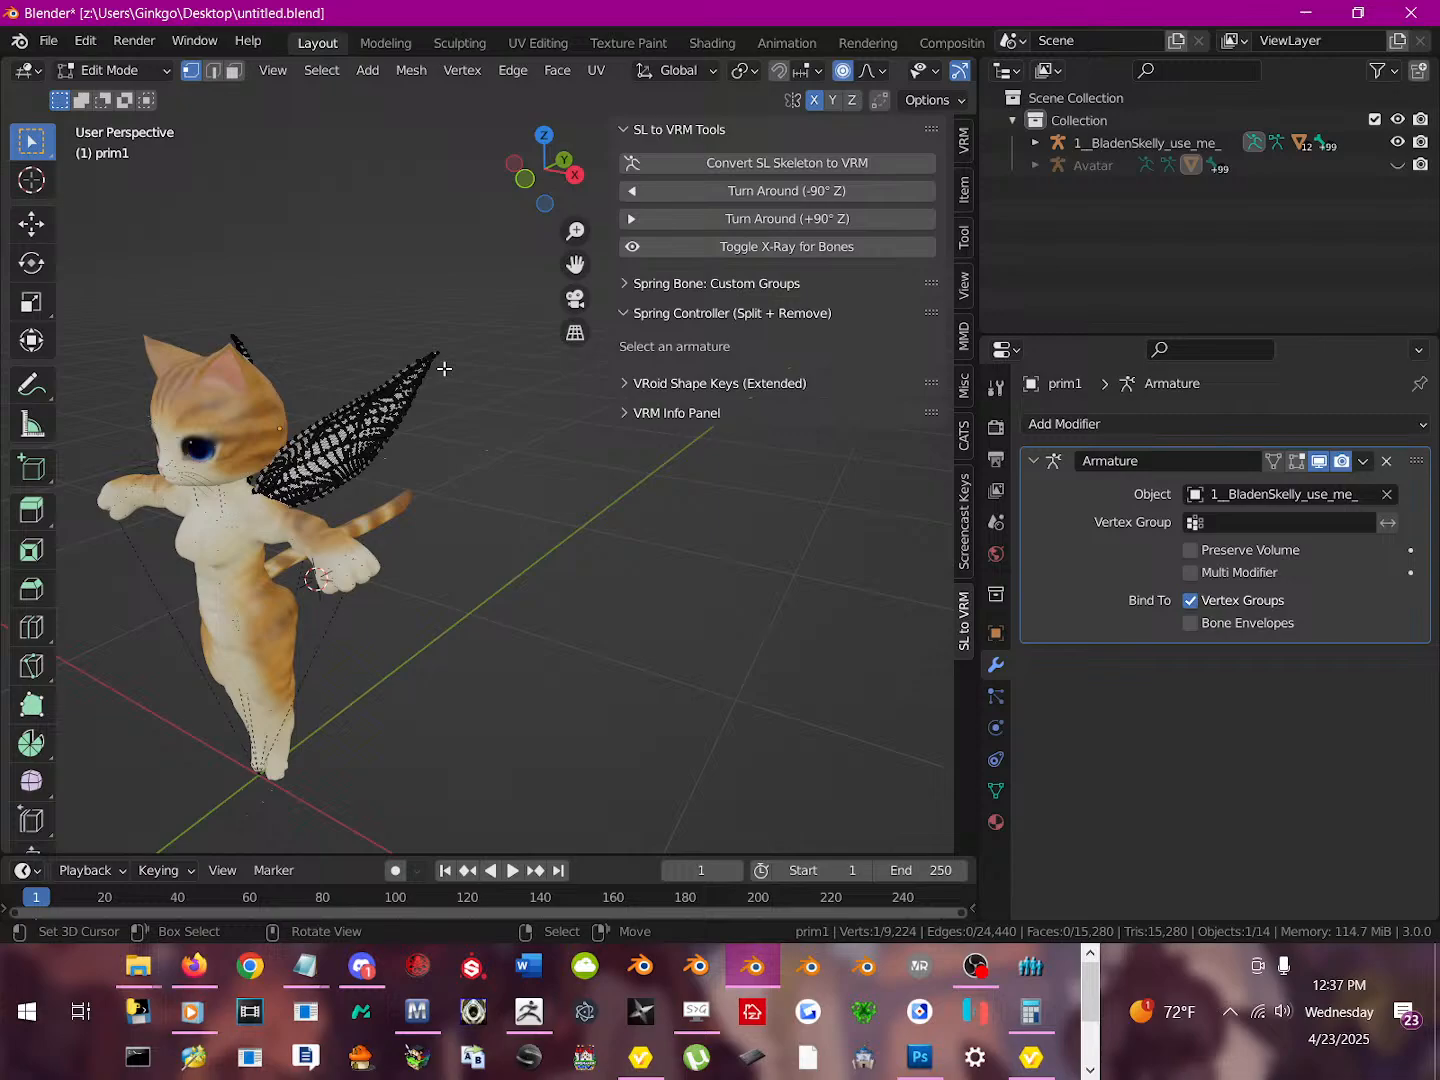
key("g")
scroll(456, 401, "up", 7)
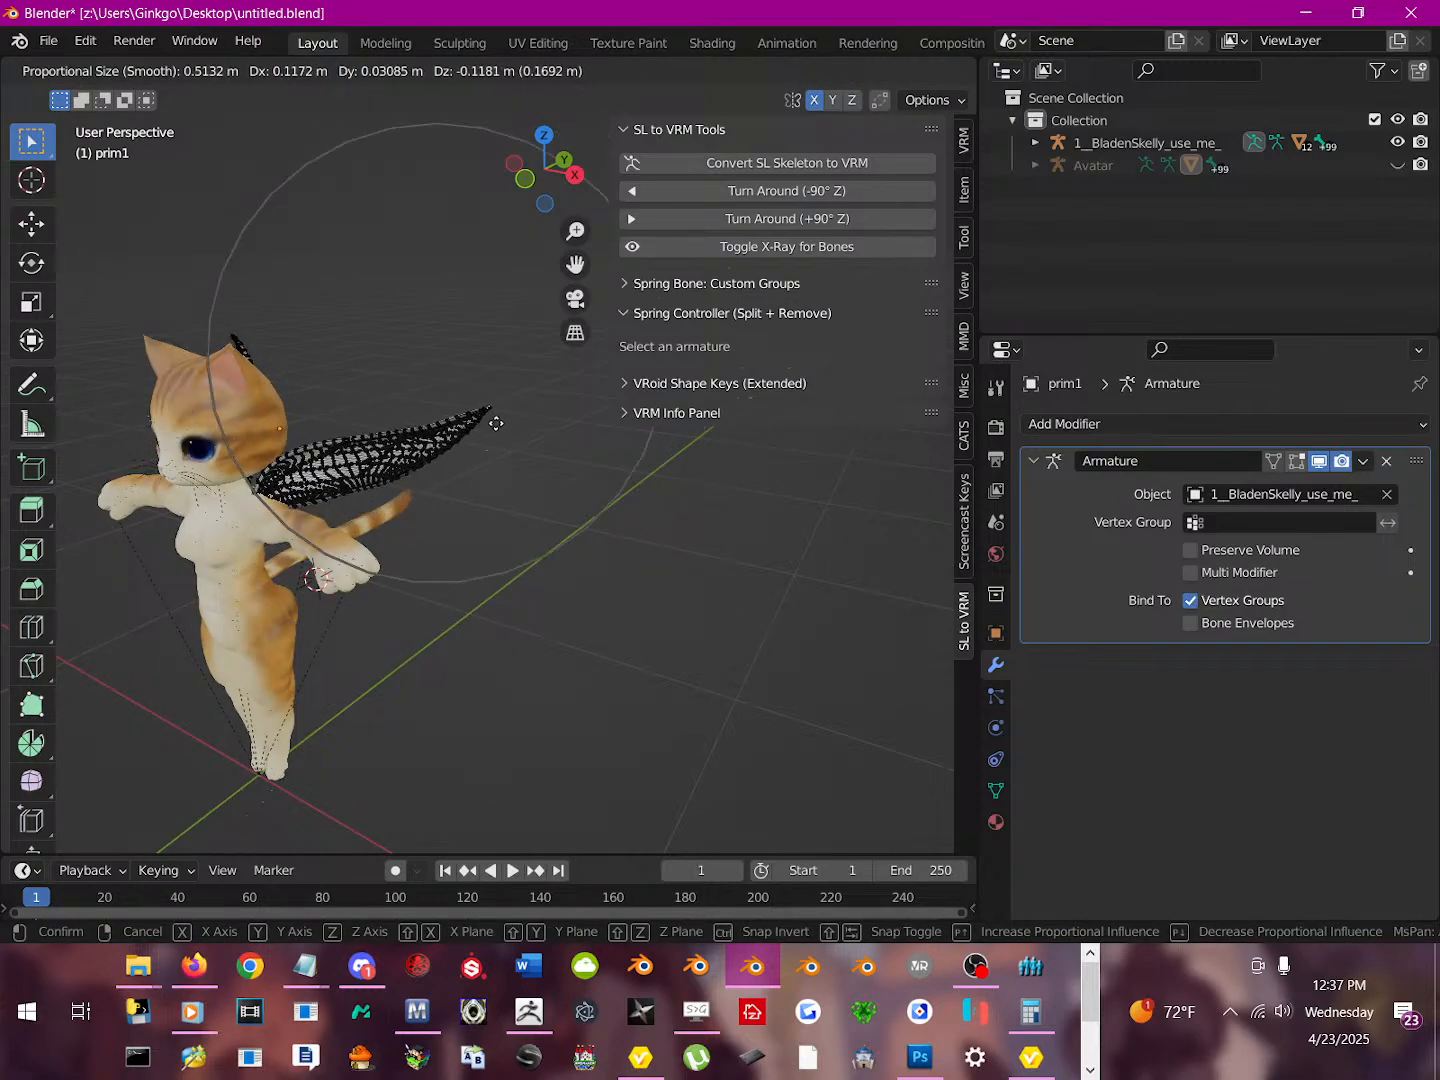
left_click(526, 438)
Shift the wing tip backward and pull the middle of the wing down with proportional editing
middle_click_drag(526, 437, 613, 522)
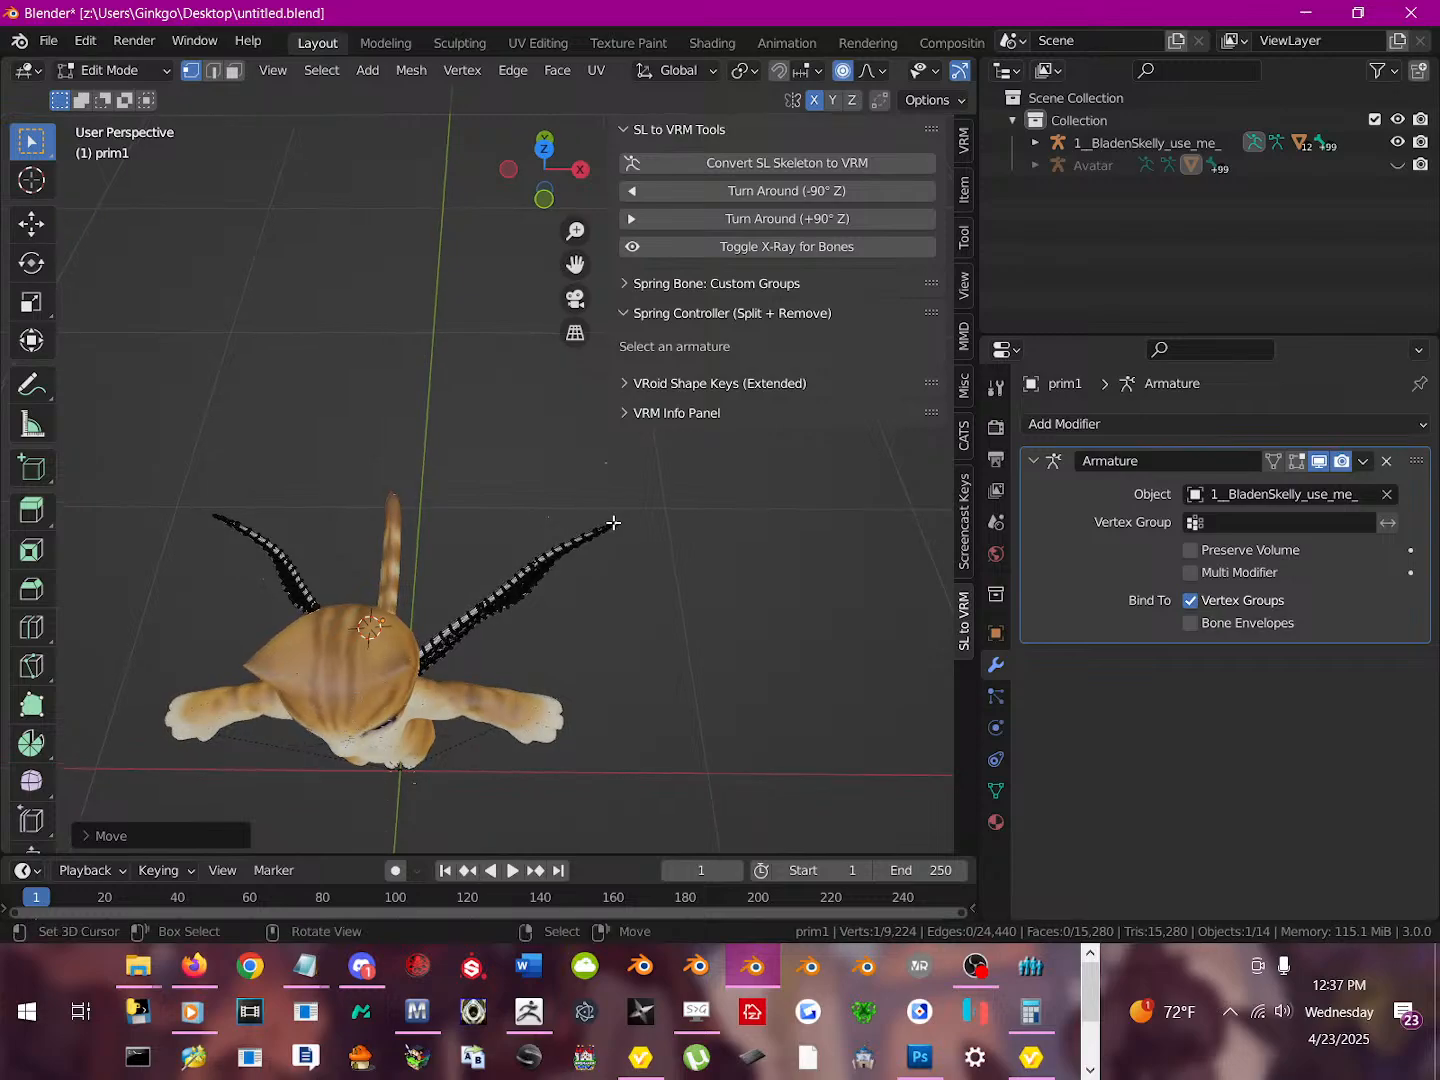
key("g")
scroll(598, 500, "down", 10)
left_click(602, 497)
middle_click_drag(599, 495, 404, 425)
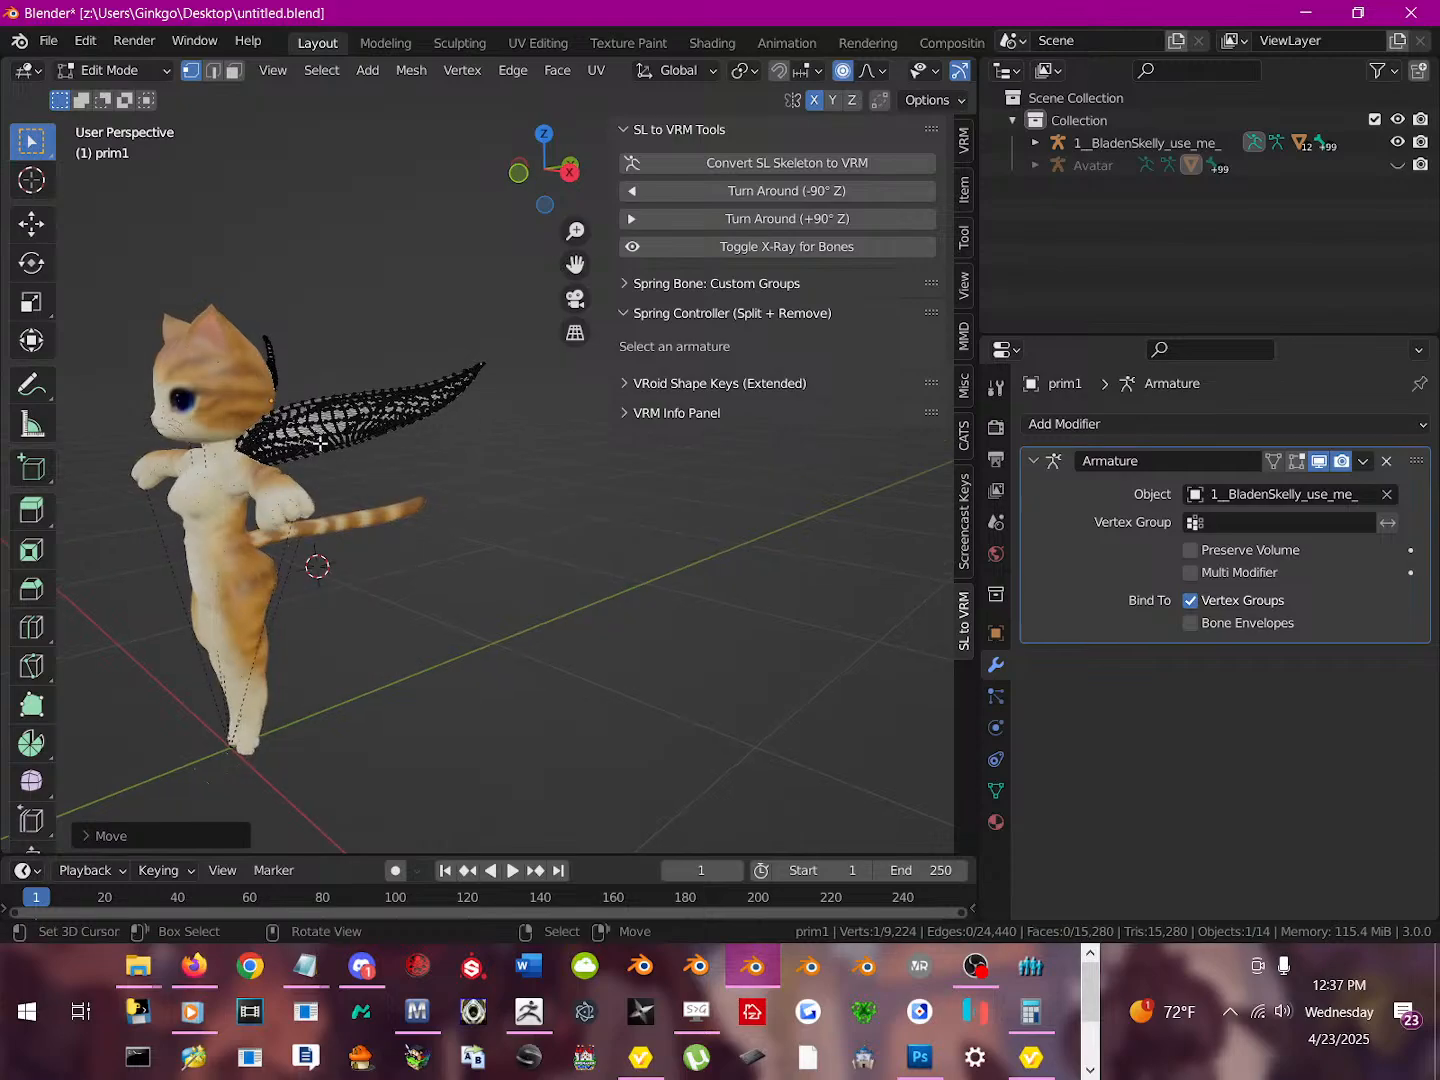
key("g")
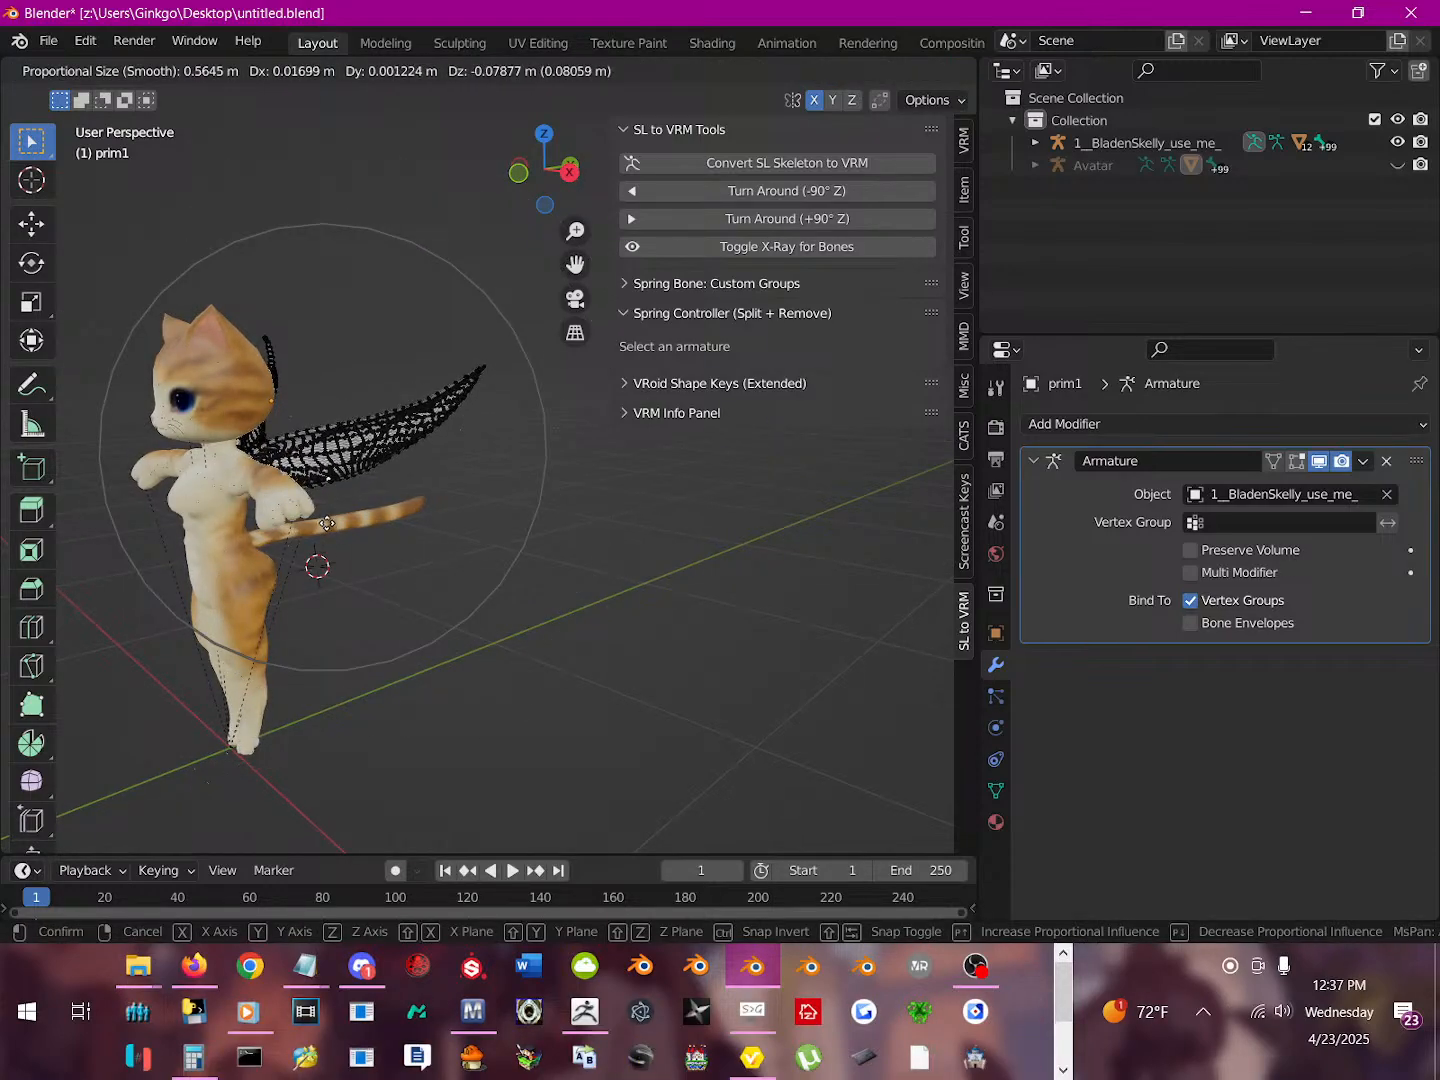
left_click(329, 520)
Move the wing tip about 0.03 m inward and backward with a wide proportional falloff
middle_click_drag(437, 472, 545, 445)
scroll(537, 518, "up", 4)
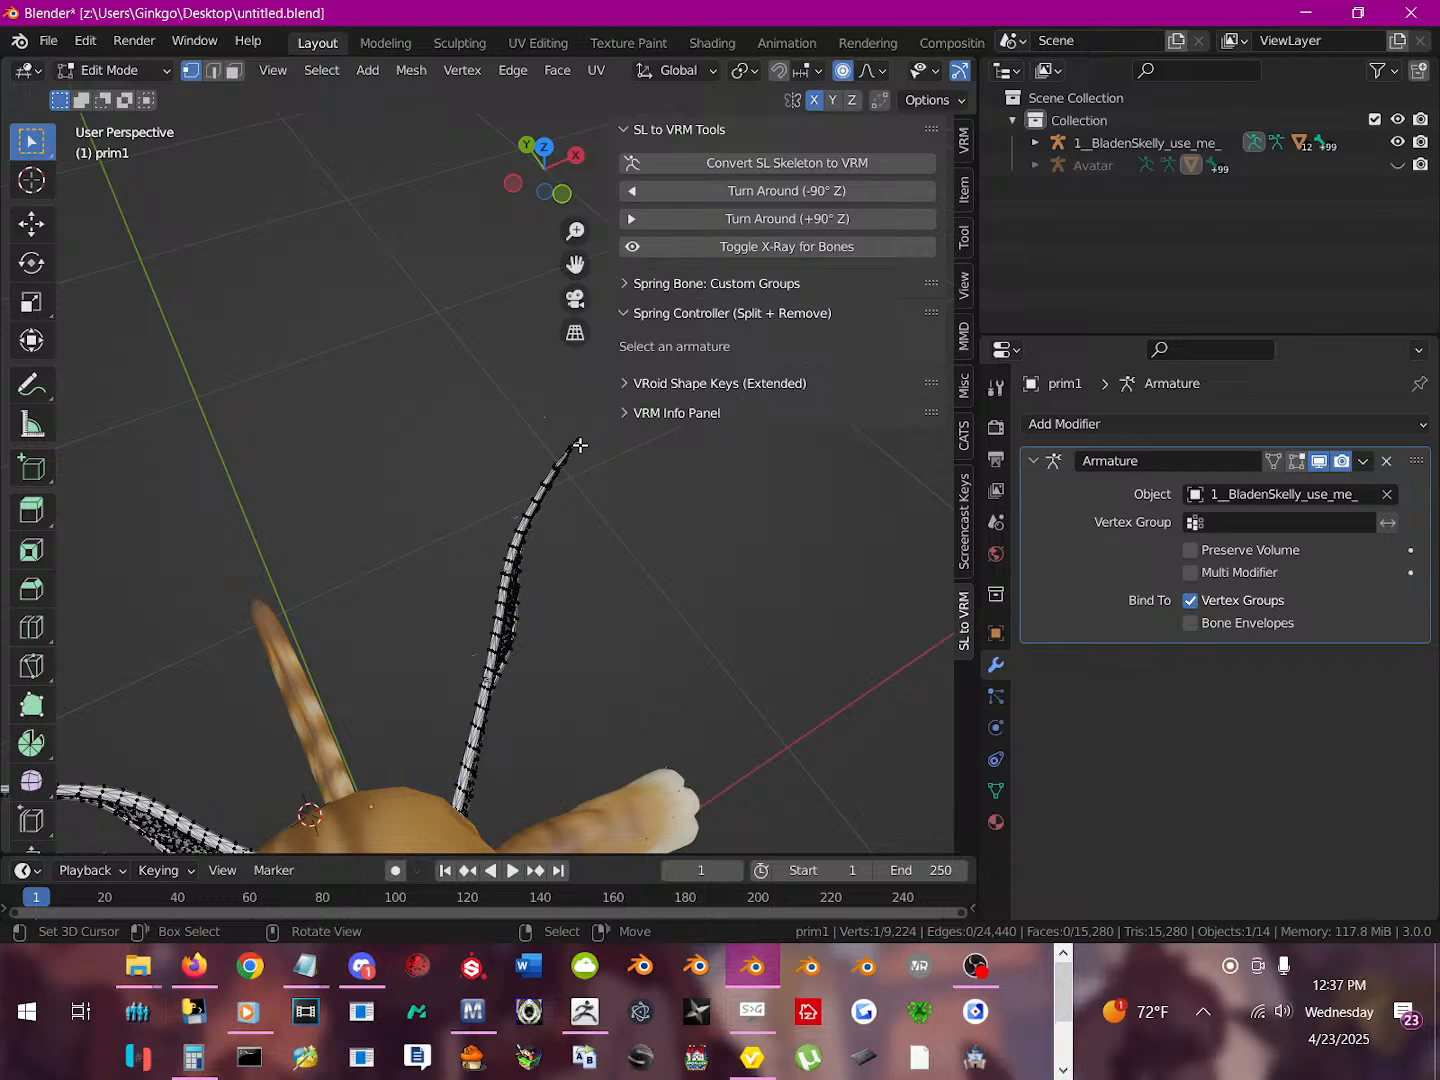
key("g")
scroll(566, 506, "down", 3)
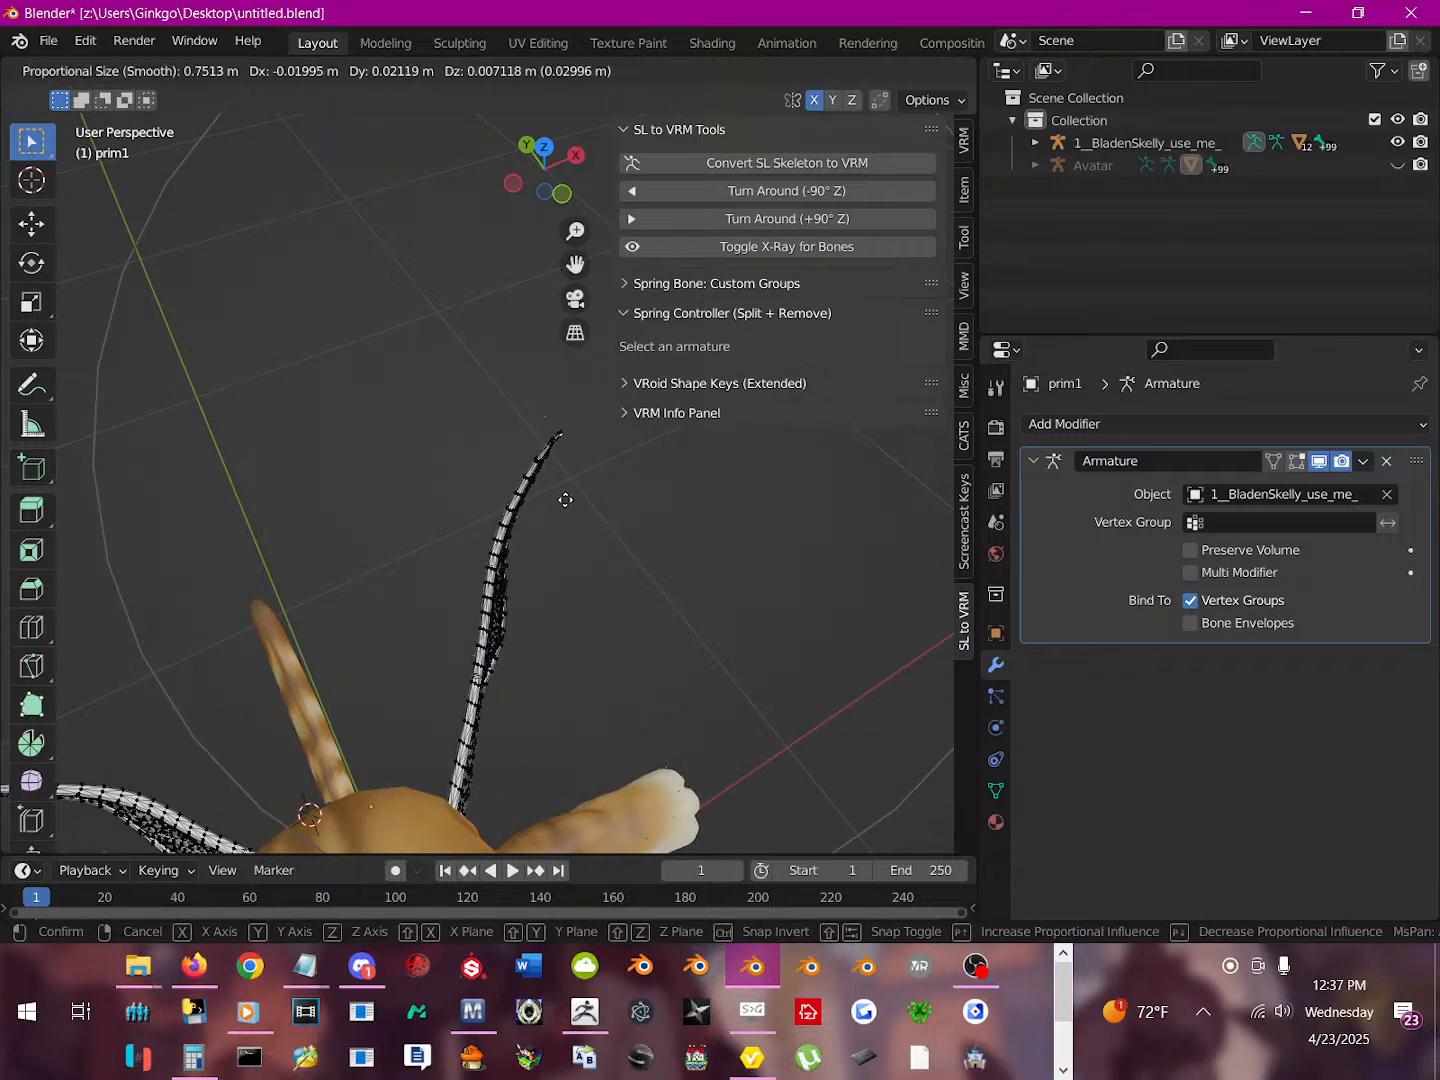
left_click(564, 499)
Rotate the wing tip region about -21° with proportional falloff and shift it about 0.03 m further inward and backward
right_click(568, 437)
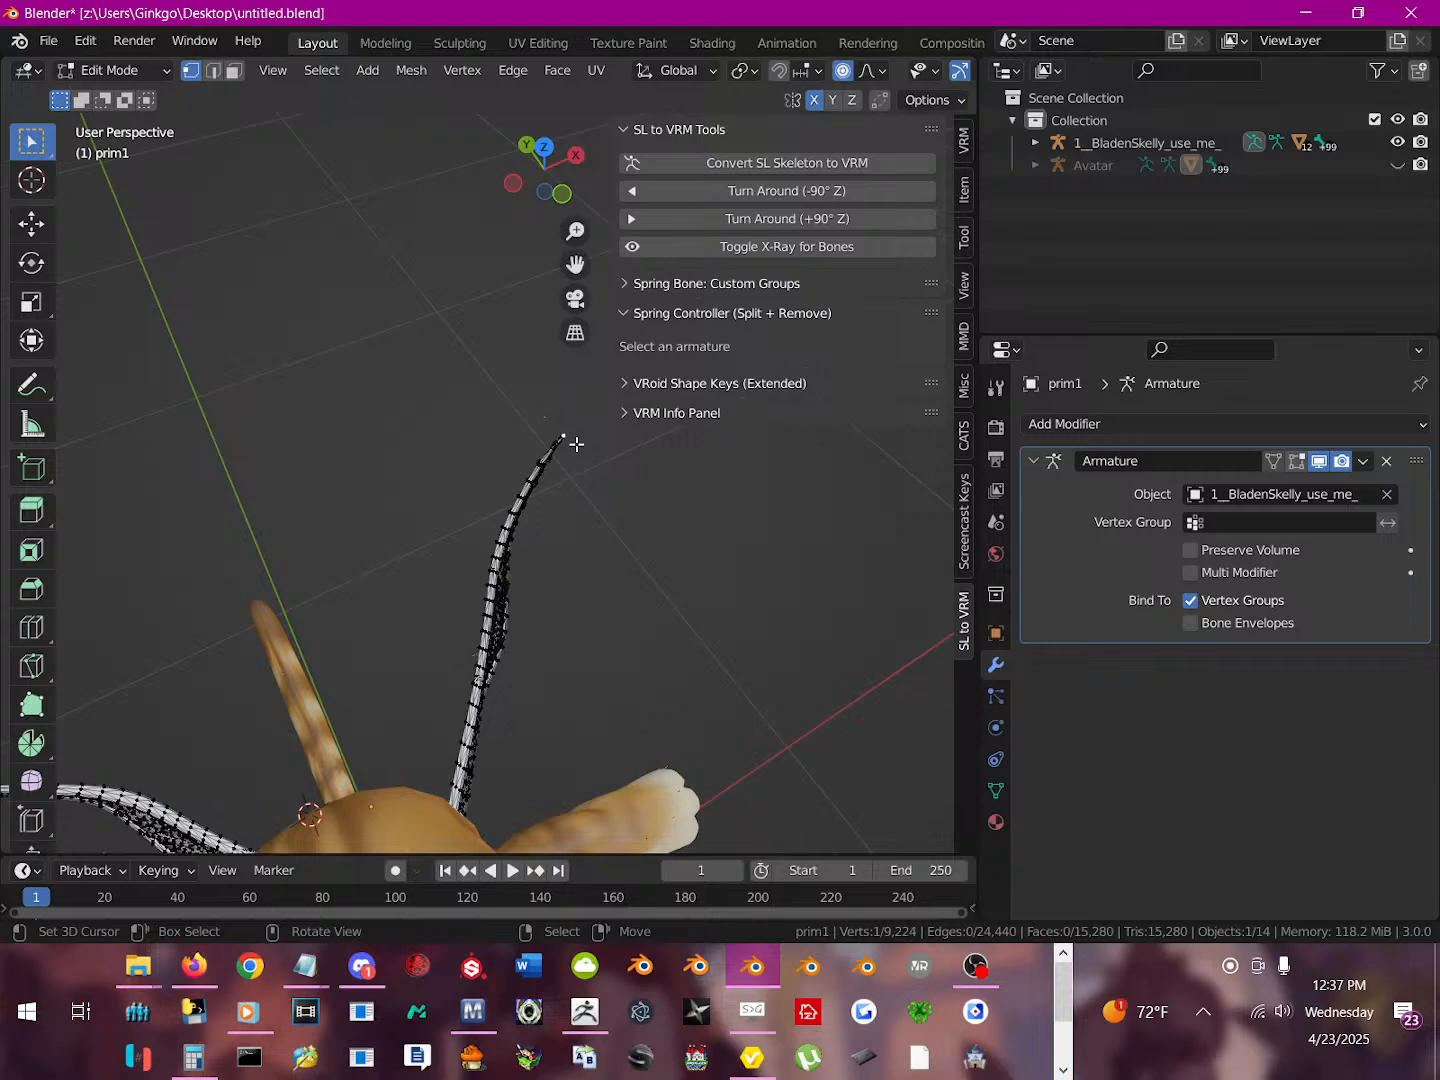
key("r")
scroll(577, 442, "up", 2)
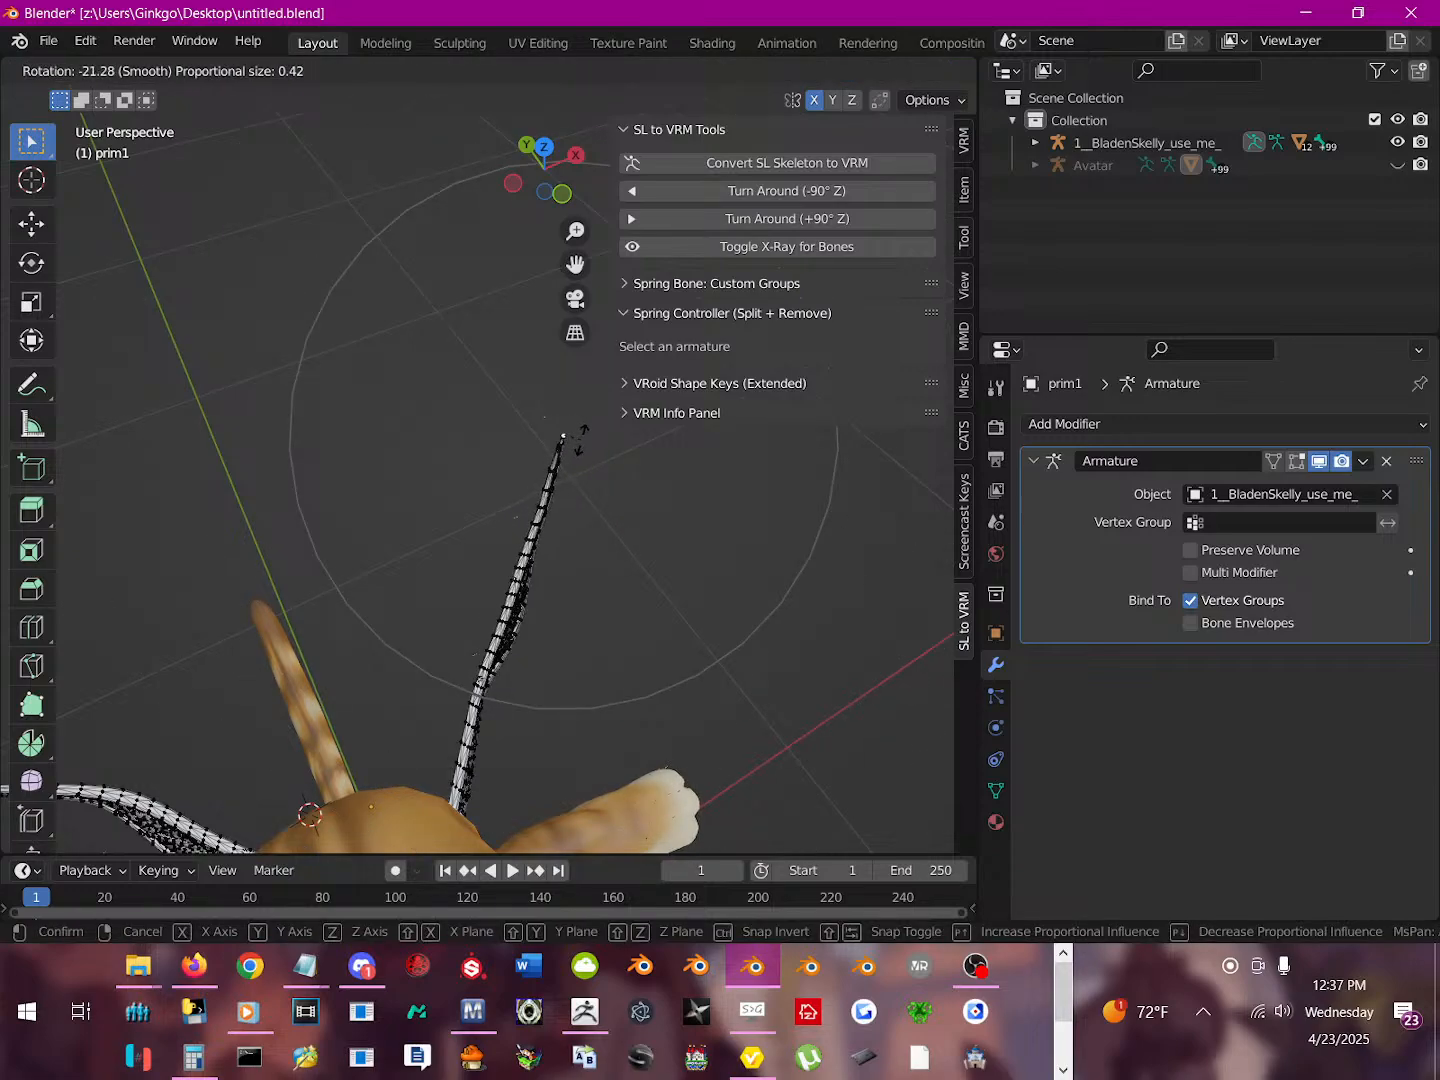
left_click(578, 438)
key("g")
scroll(583, 472, "down", 5)
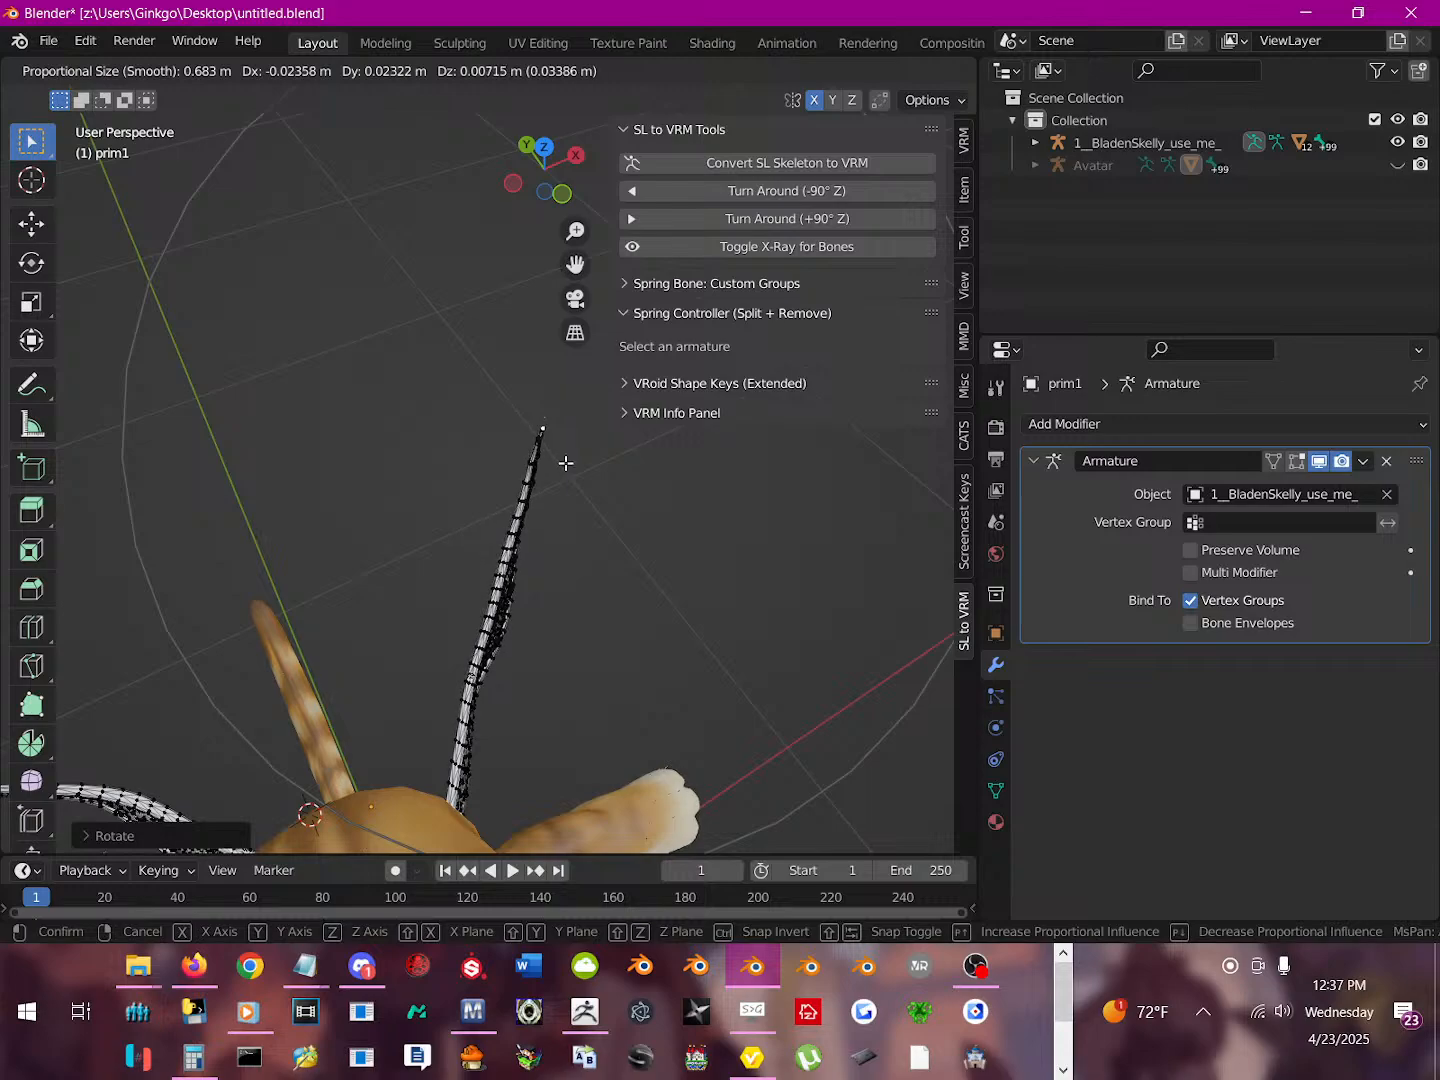
left_click(563, 465)
Pull the wing's lower middle down with proportional editing, return to Object Mode and deselect everything
middle_click_drag(530, 570, 328, 469)
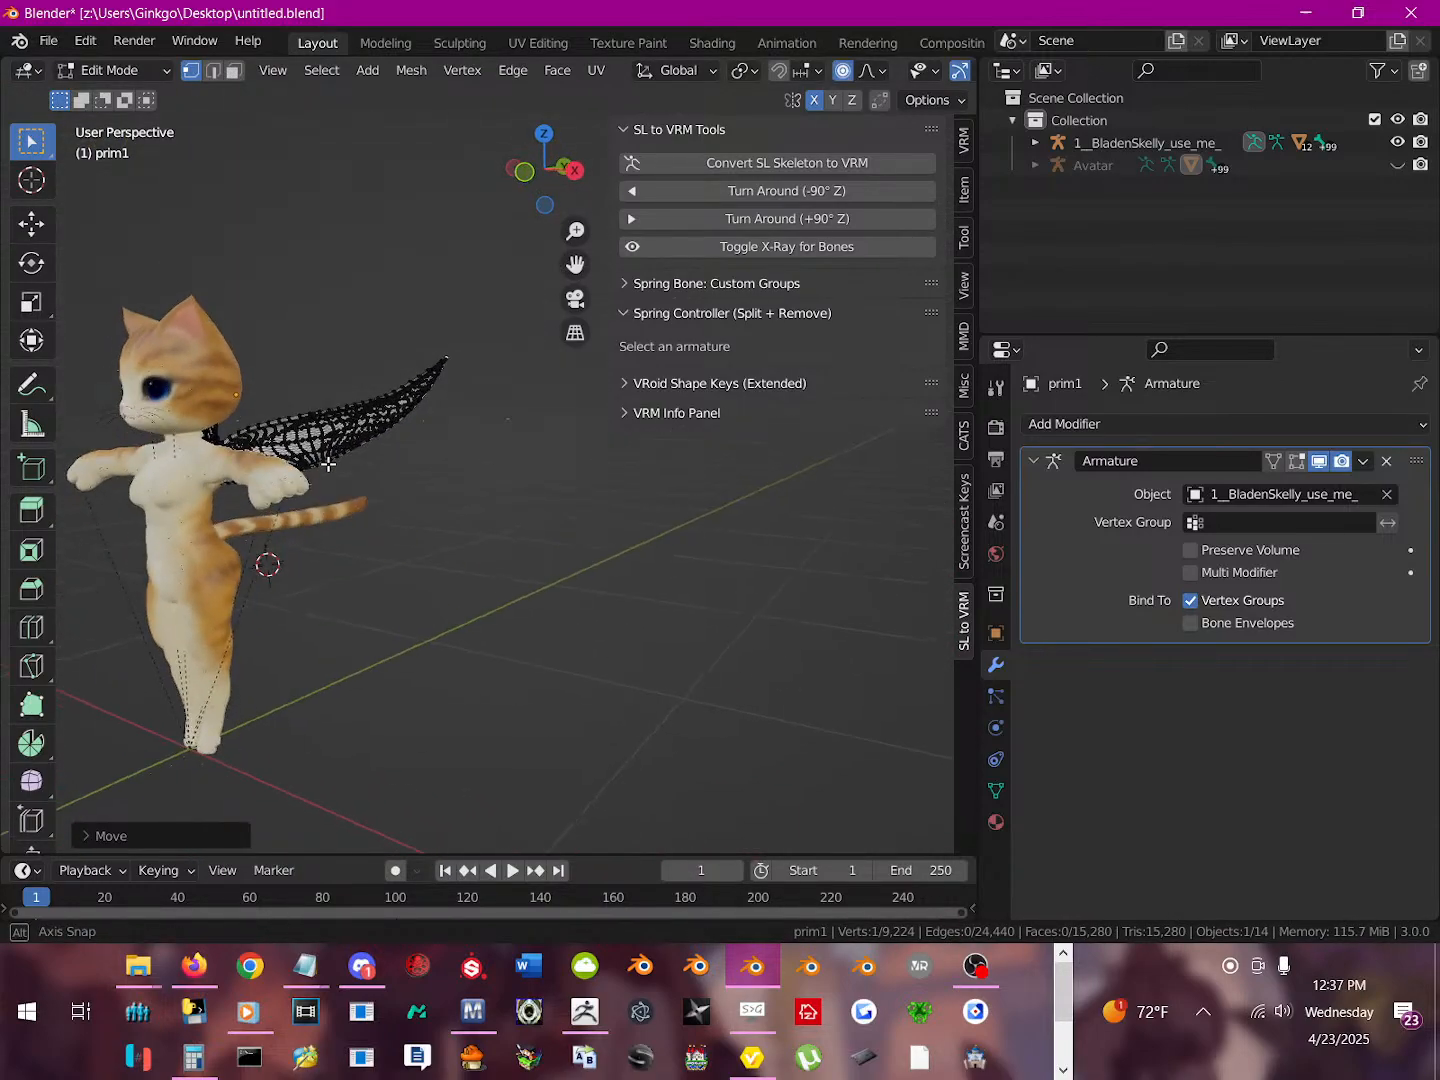
scroll(305, 521, "up", 5)
scroll(238, 476, "down", 3)
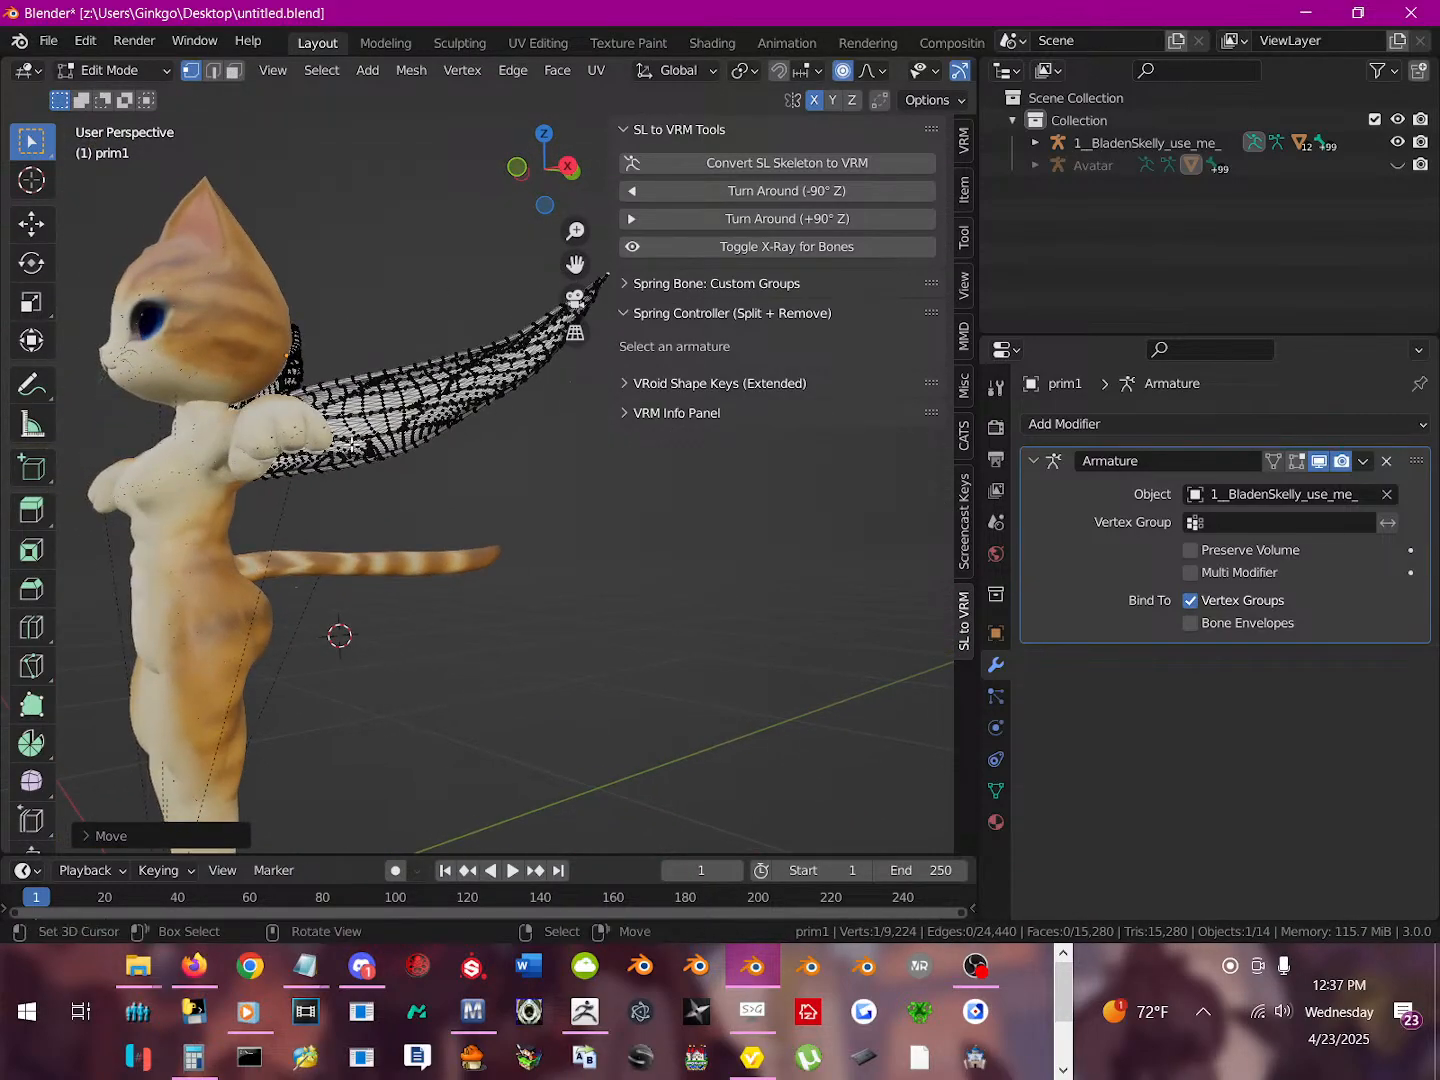
key("g")
scroll(362, 519, "up", 5)
left_click(357, 524)
key("Tab")
middle_click_drag(362, 528, 398, 576)
scroll(370, 586, "down", 2)
key("alt+a")
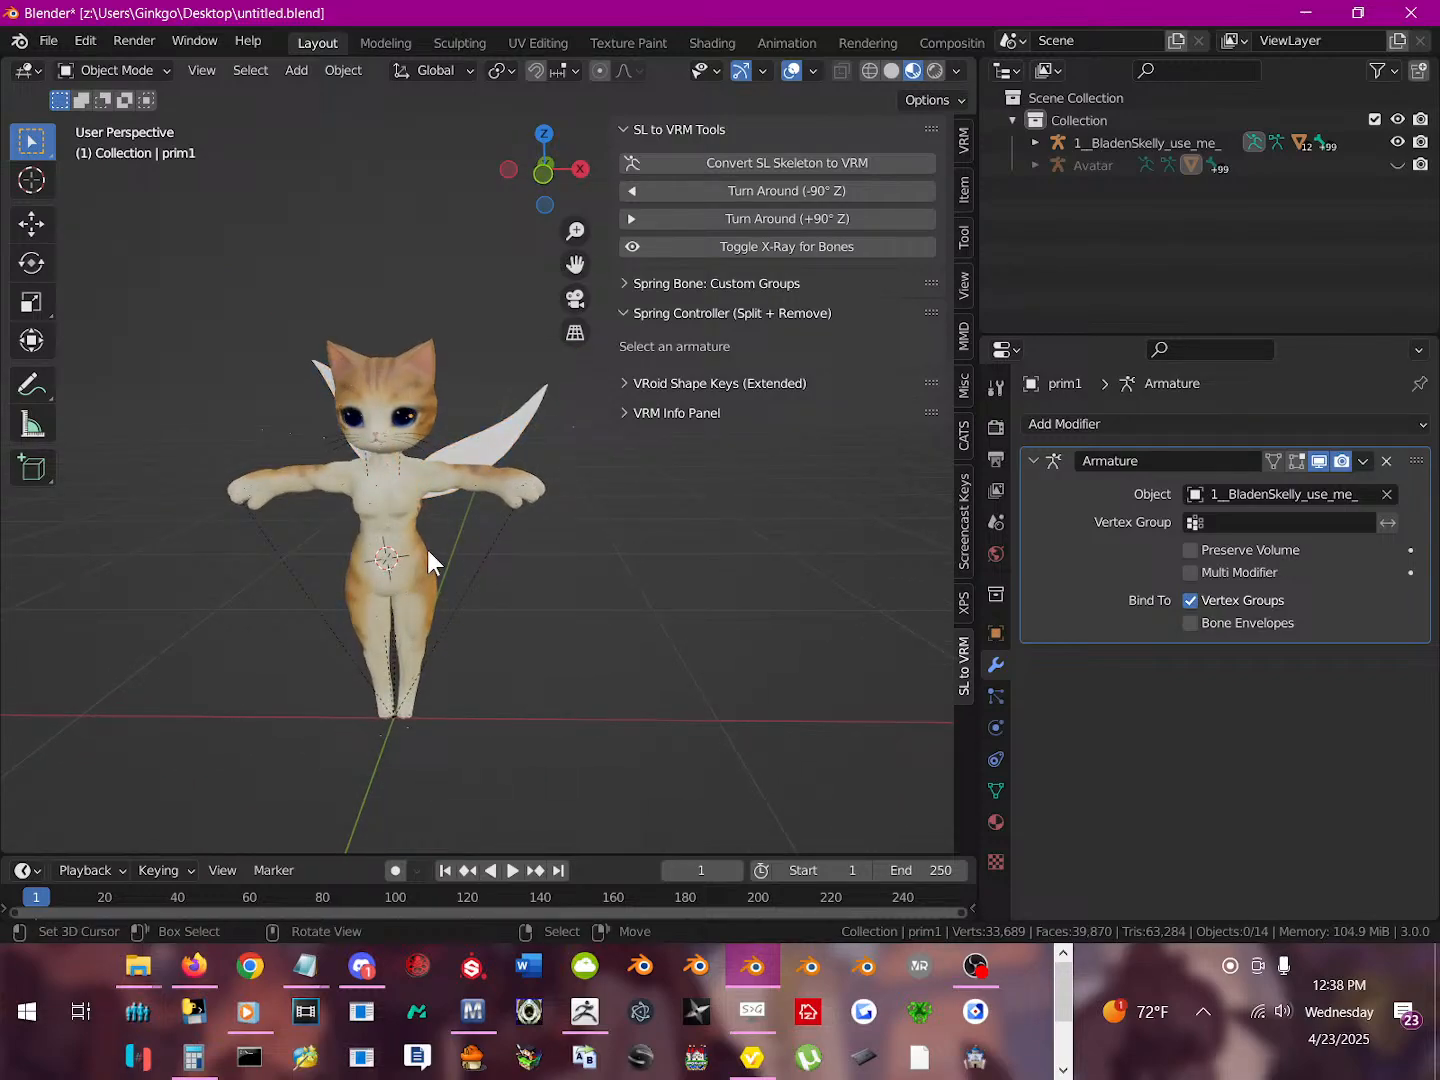
Select all visible objects with the 1__BladenSkelly_use_me_ armature active, and expand the plugin's spring and shape key sections
left_click(693, 280)
left_click(693, 280)
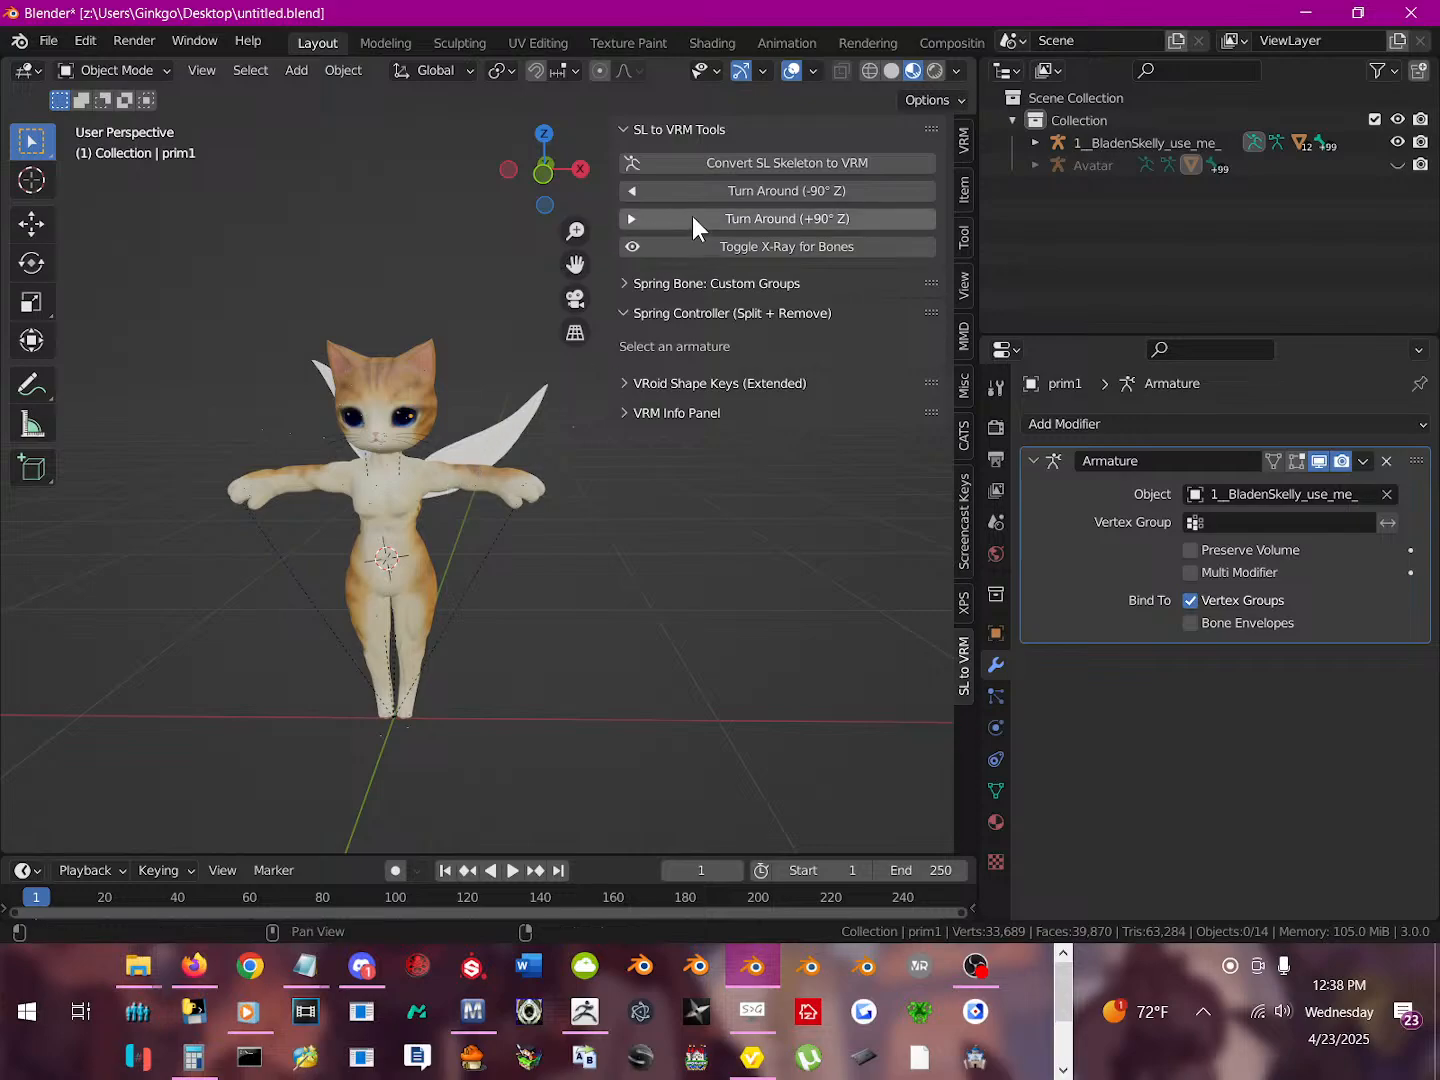
left_click(707, 313)
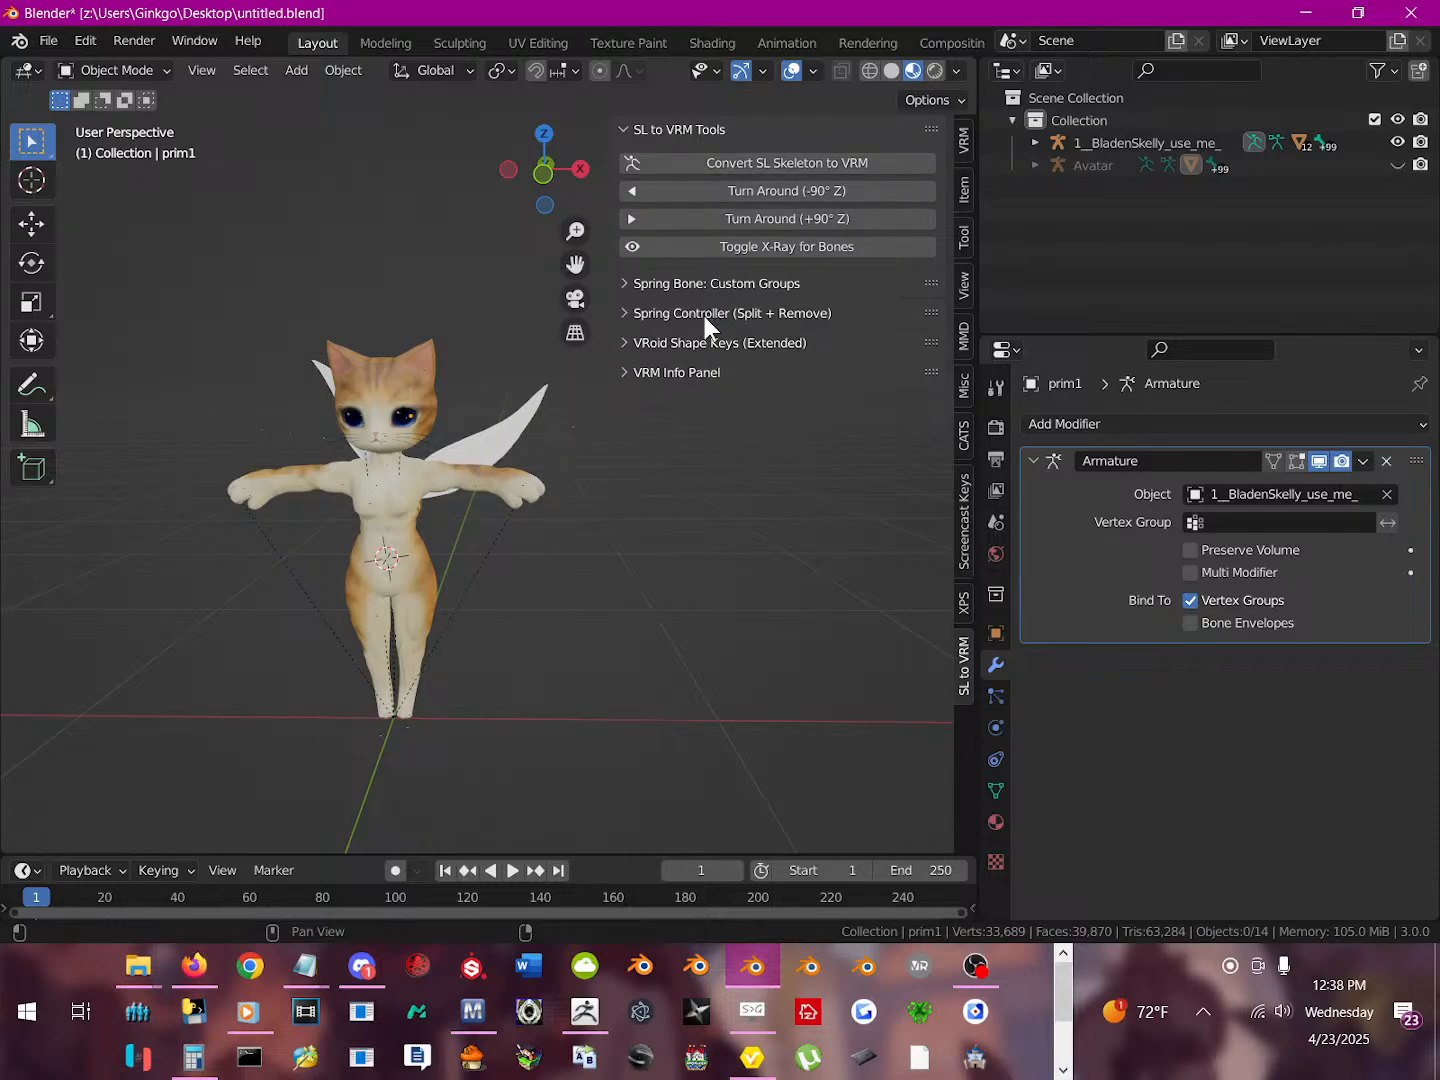
key("a")
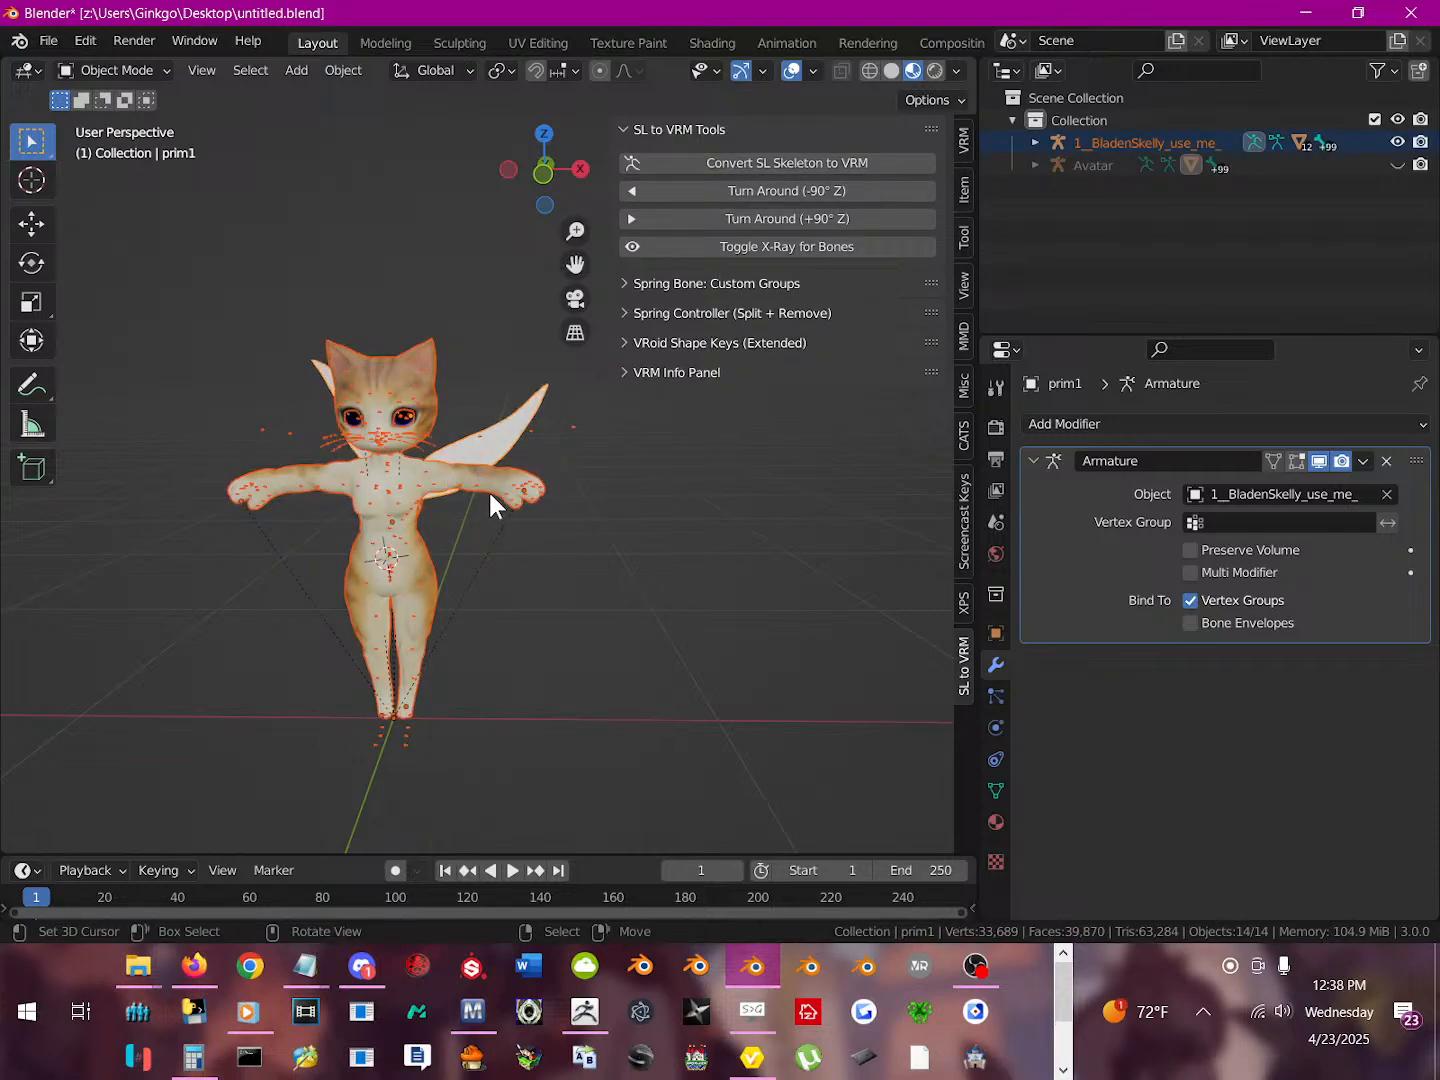
left_click(746, 276)
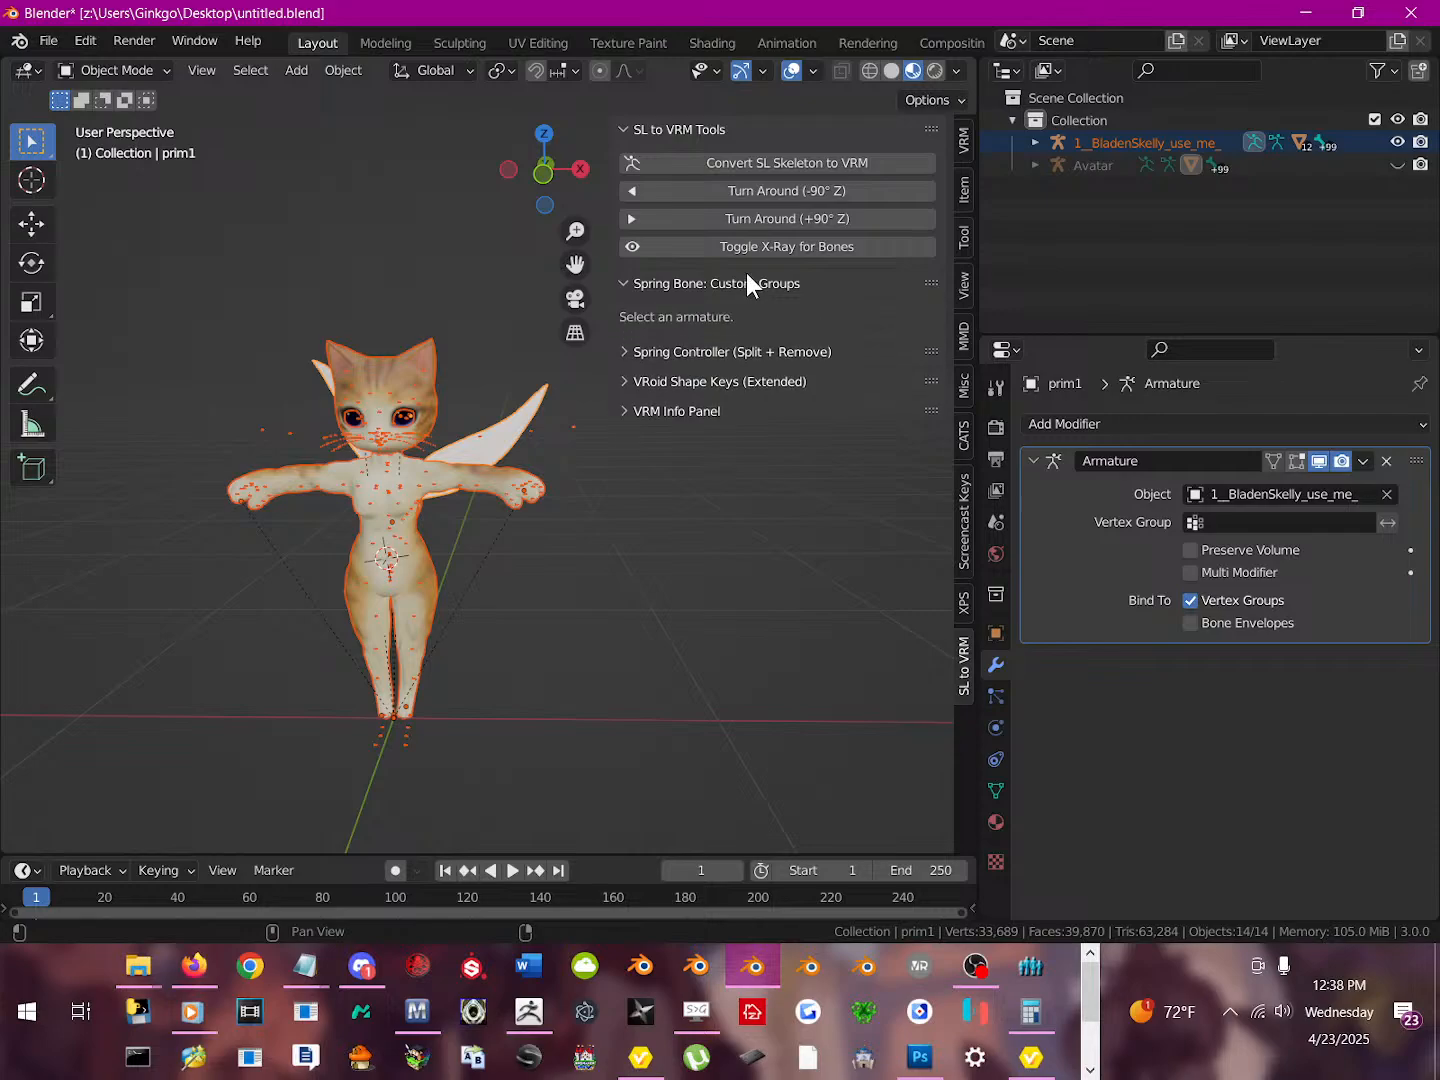
left_click(697, 353)
left_click(672, 418)
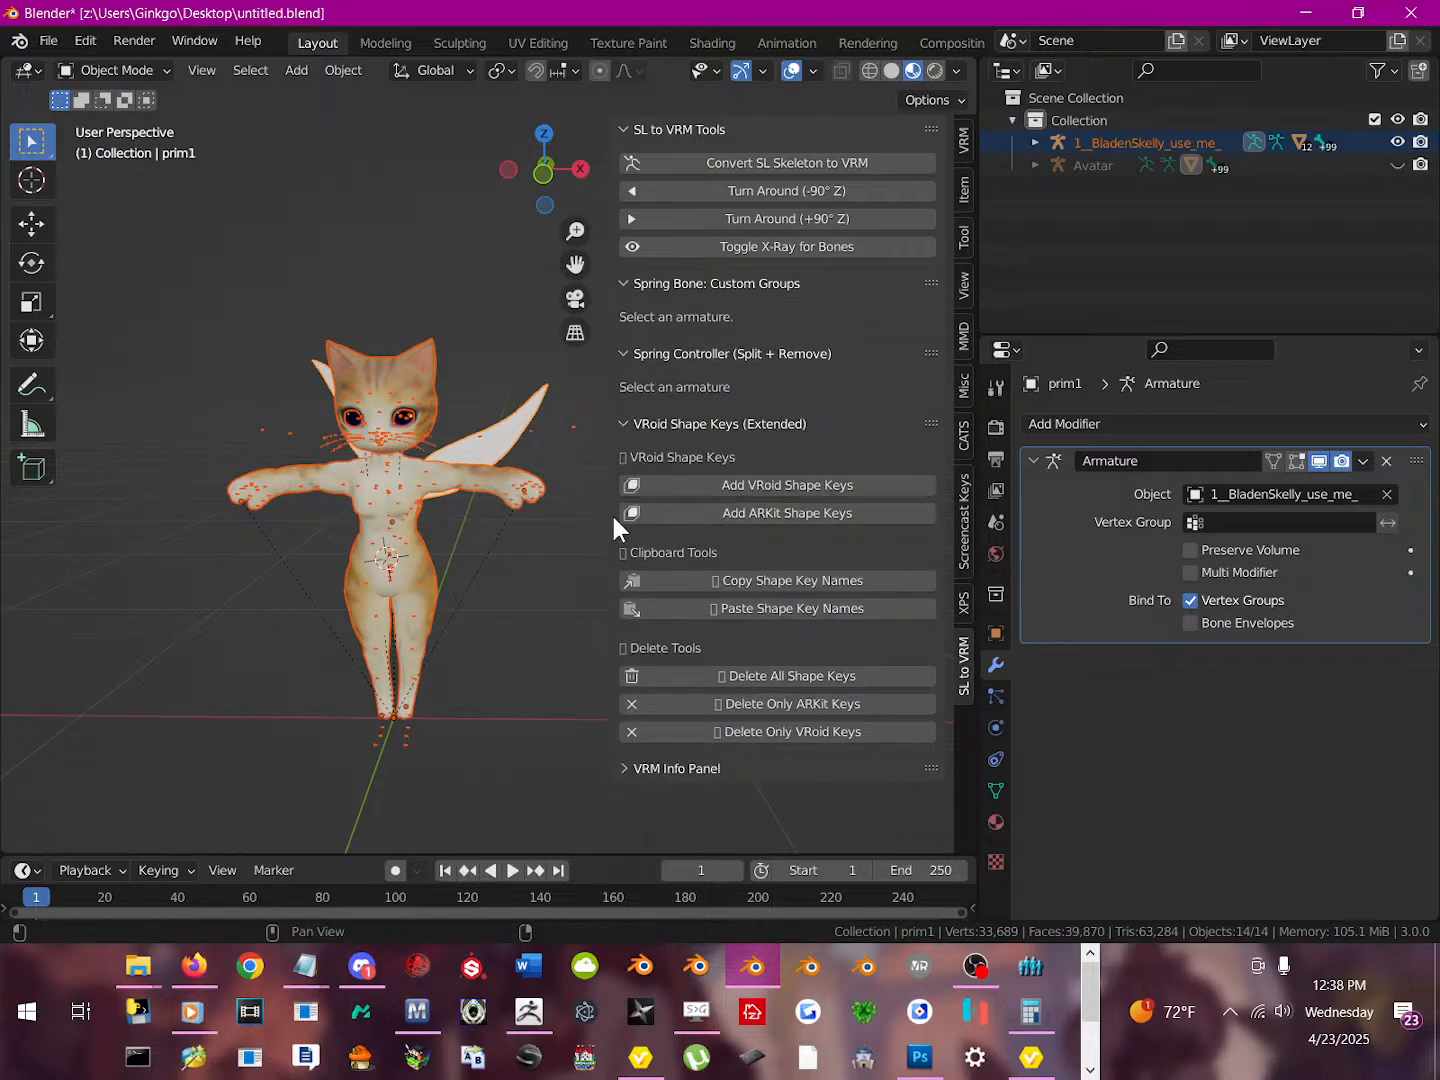
left_click(574, 425, "shift")
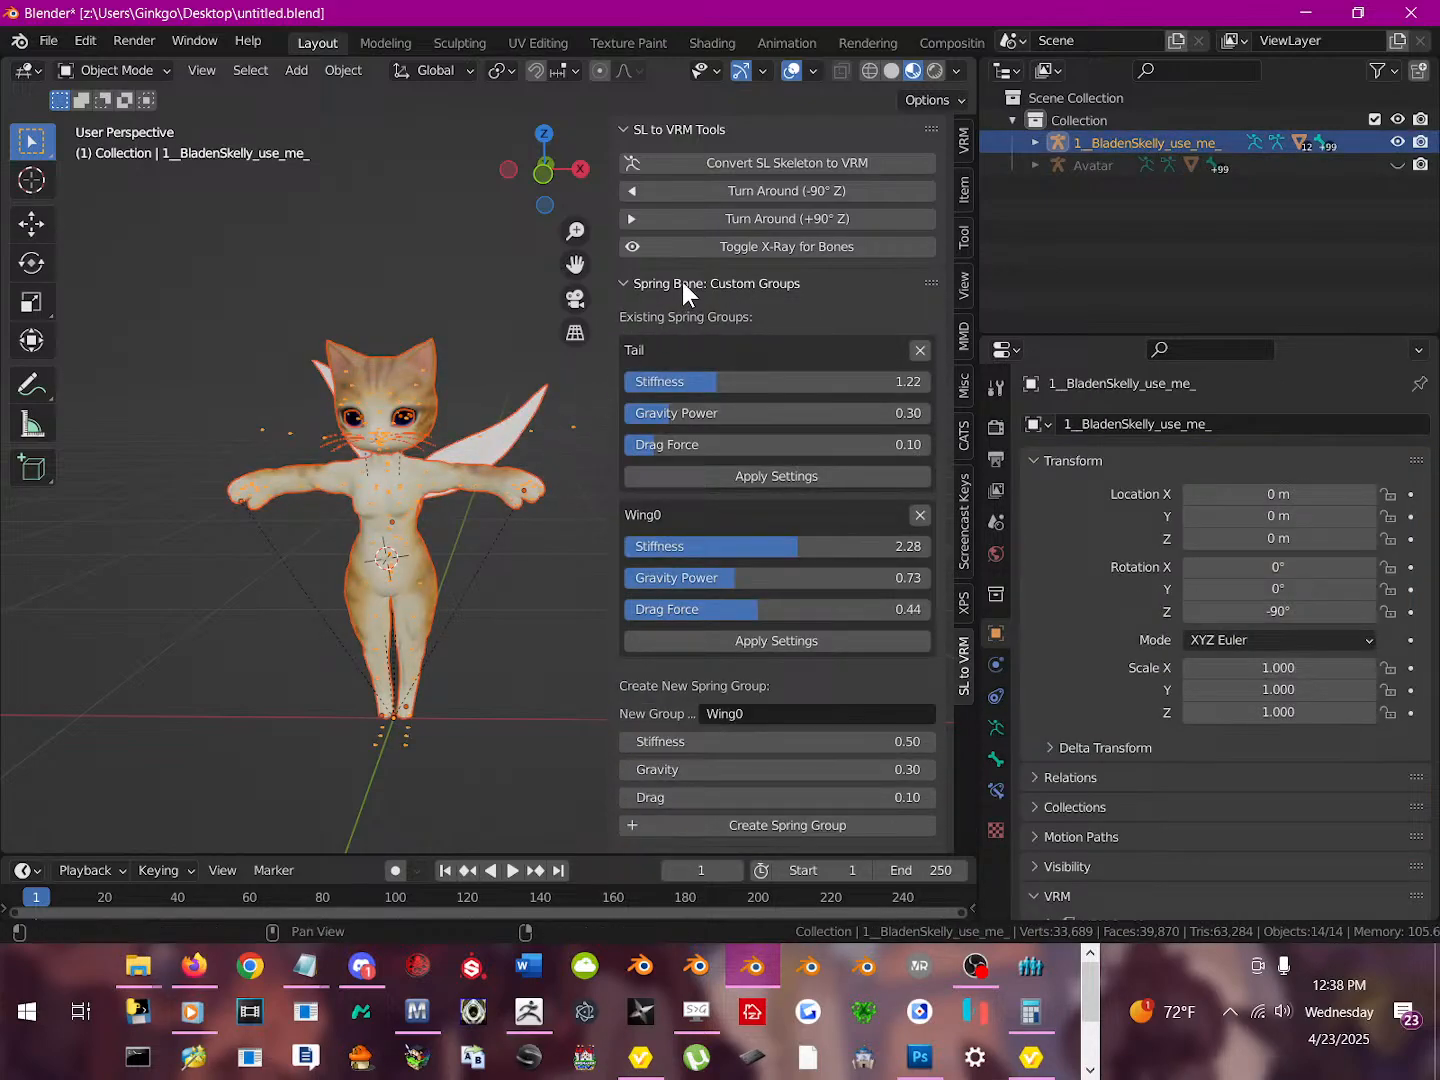
Collapse the Spring Bone: Custom Groups section and reorder Spring Controller above it
left_click(627, 284)
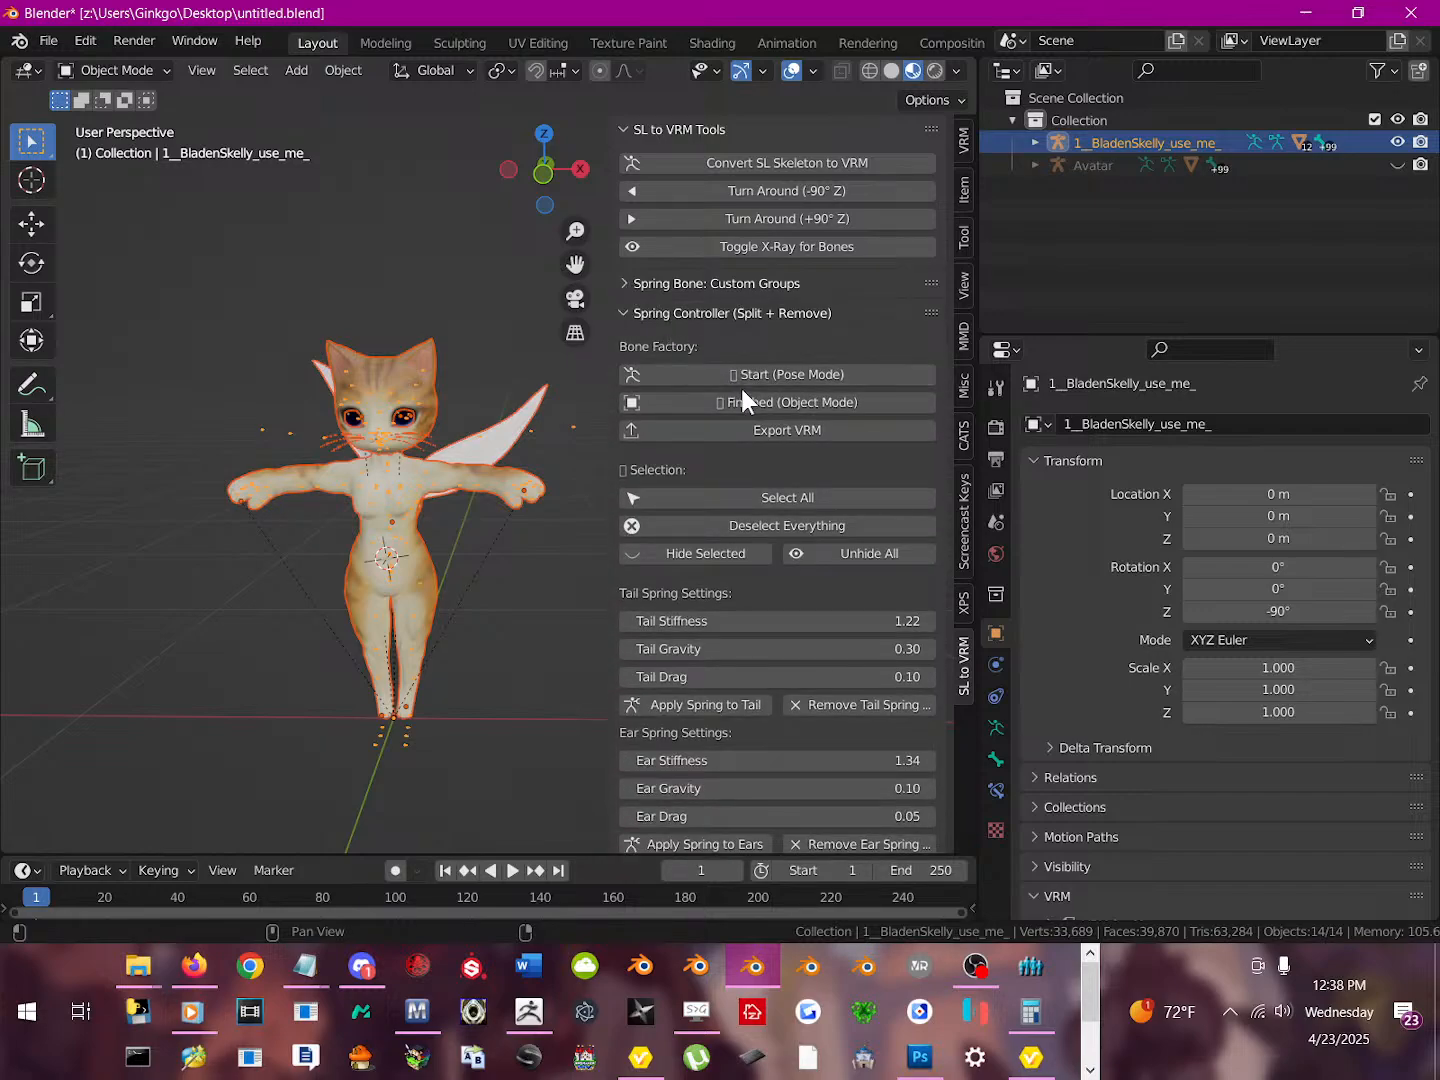
mouse_move(933, 310)
left_mouse_down()
mouse_move(936, 275)
mouse_move(921, 346)
mouse_move(932, 289)
mouse_move(914, 282)
left_mouse_up()
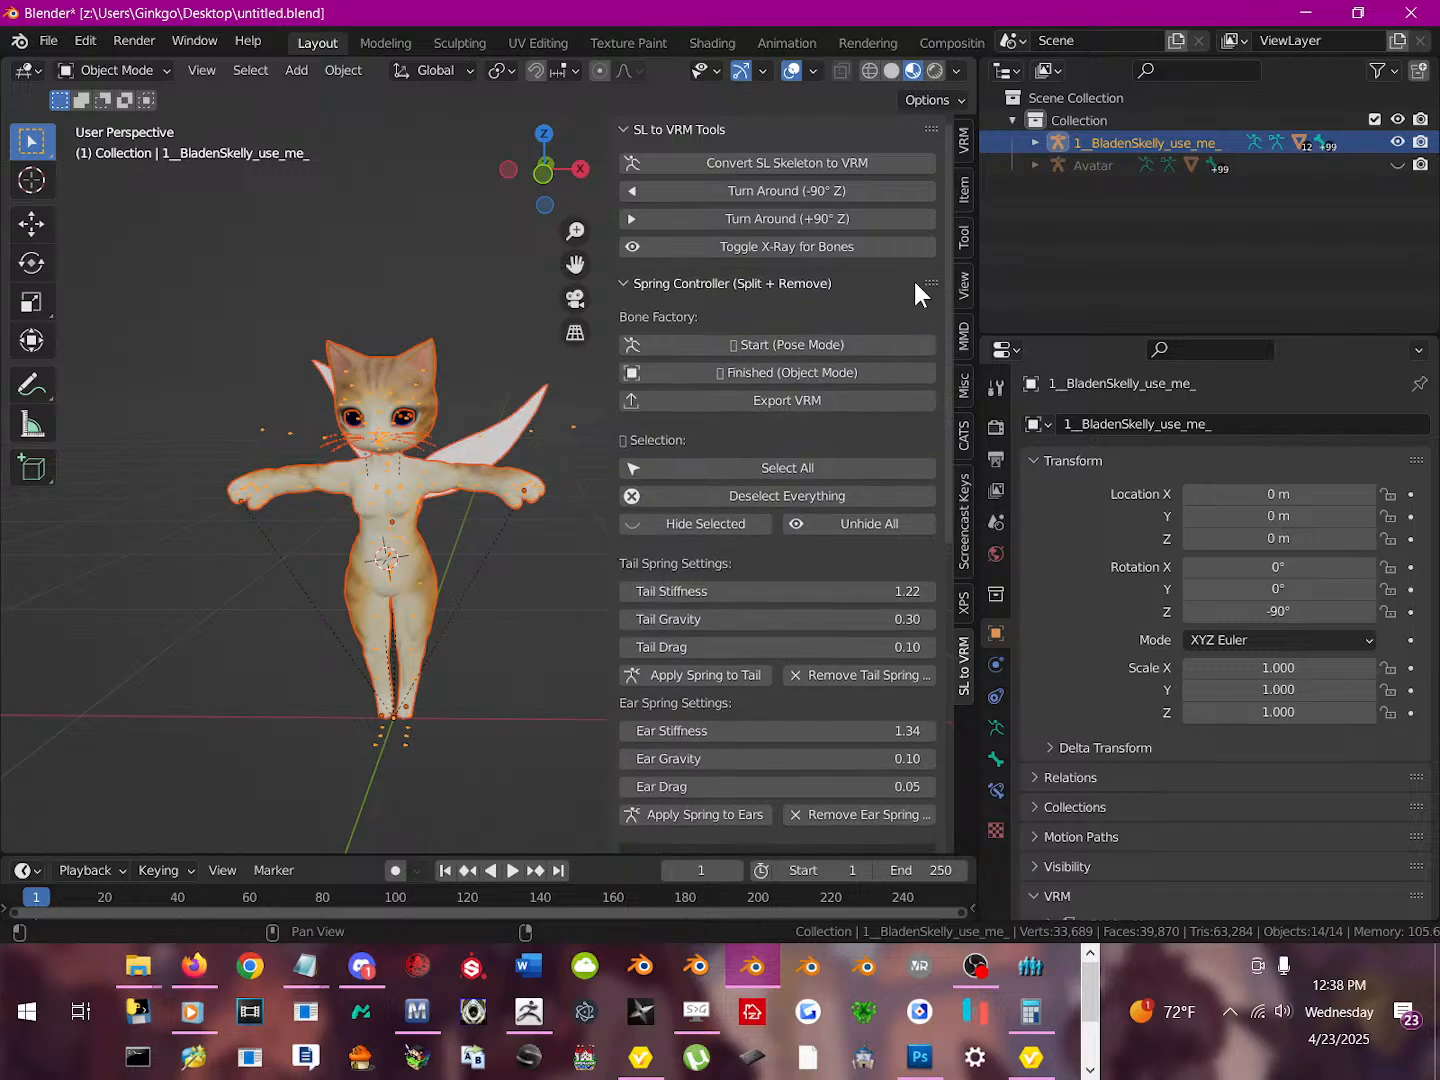
Try the Spring Controller's Start (Pose Mode), Finished (Object Mode) and Export VRM functions, dismissing the armature selection dialog
left_click(751, 341)
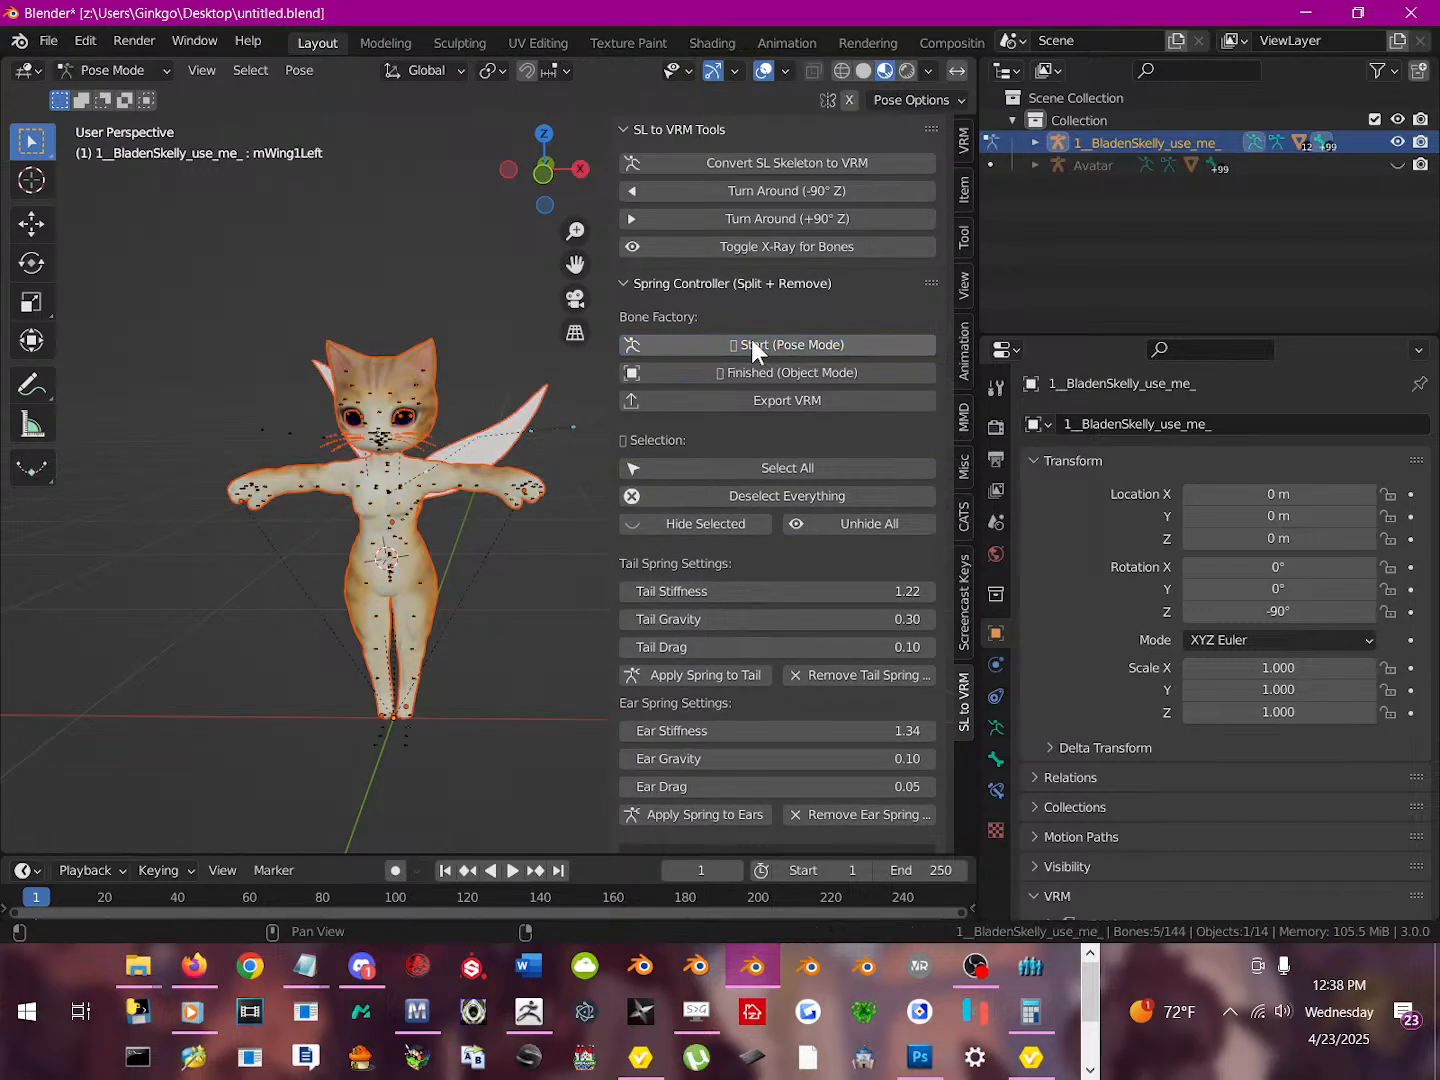
left_click(776, 372)
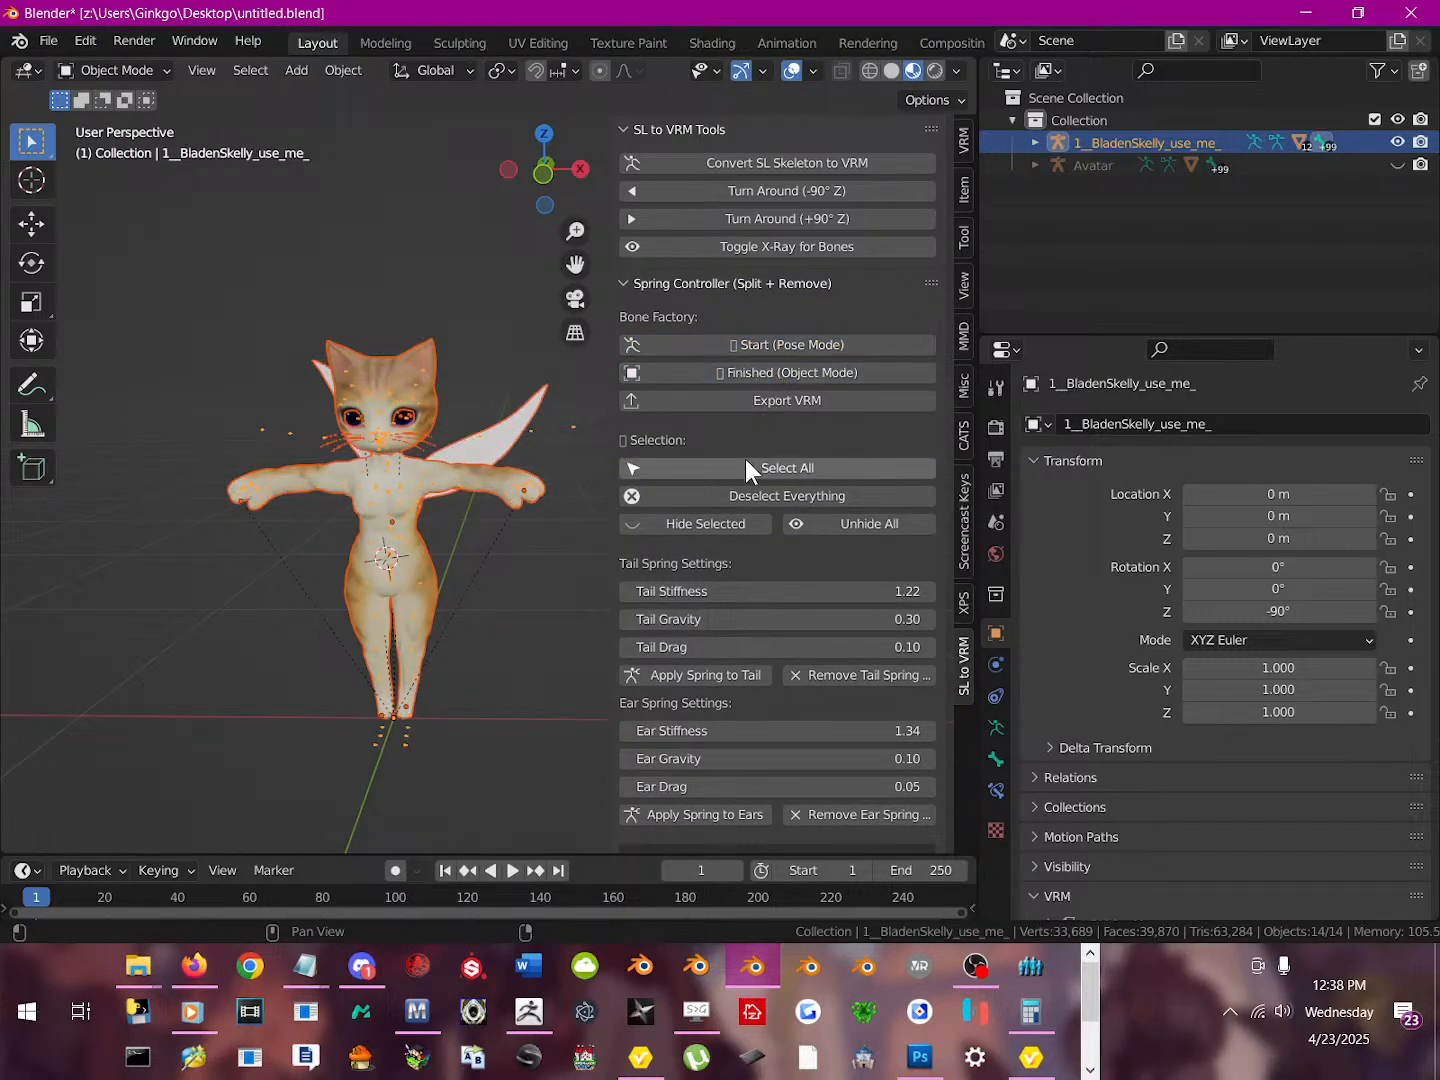
left_click(796, 400)
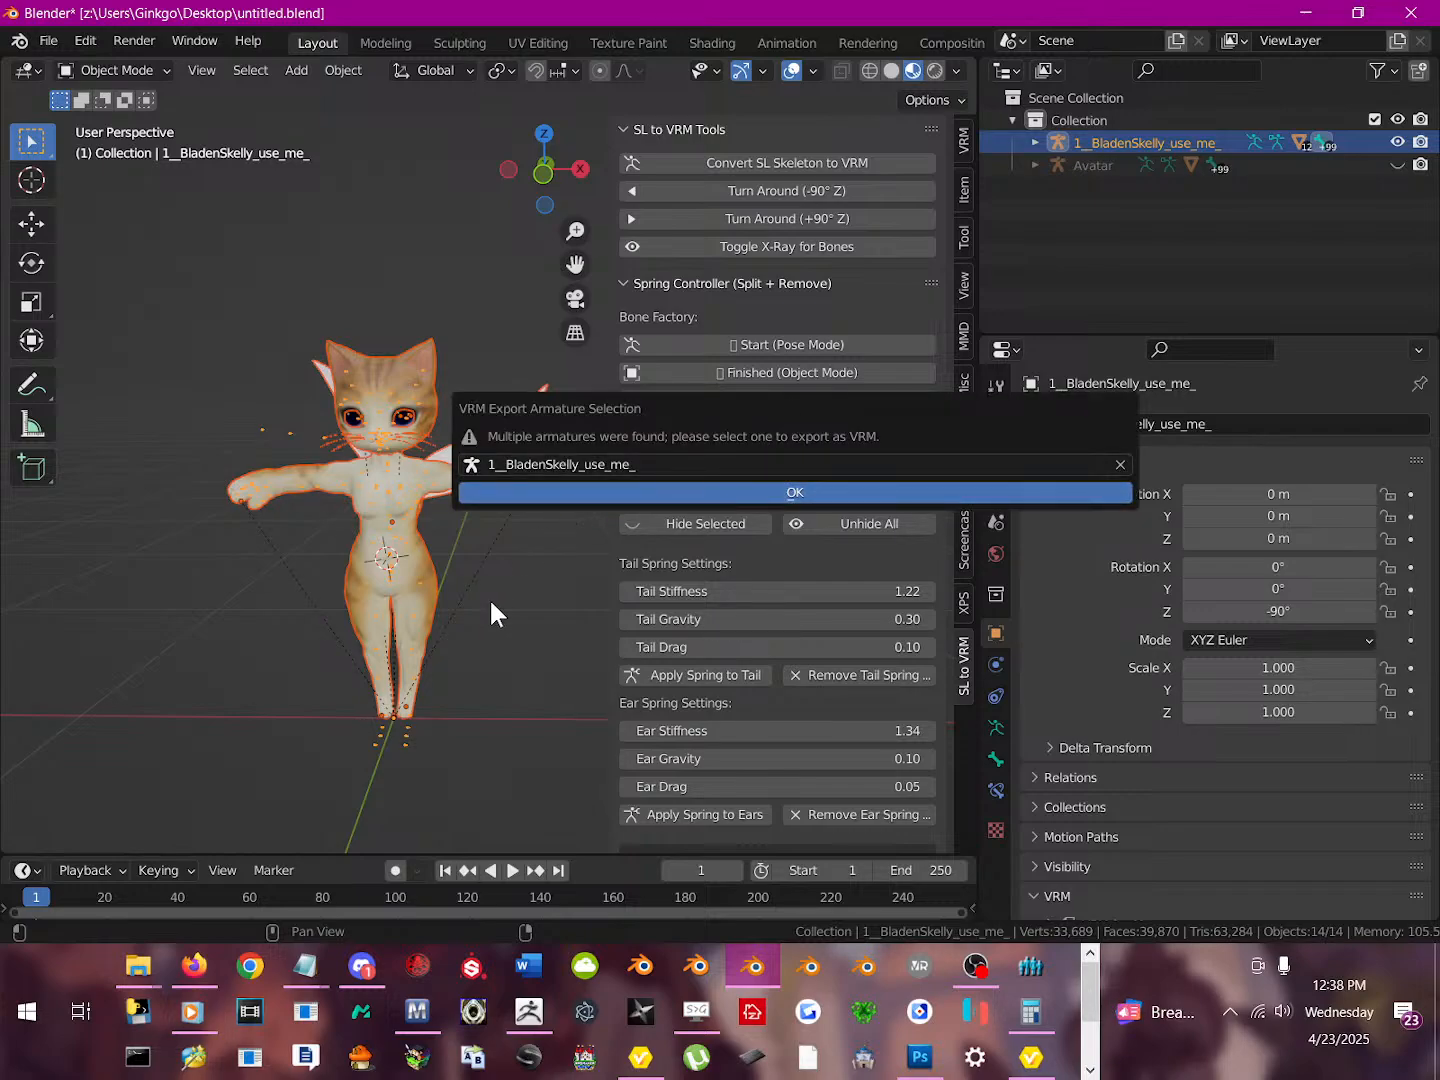
scroll(455, 580, "up", 3)
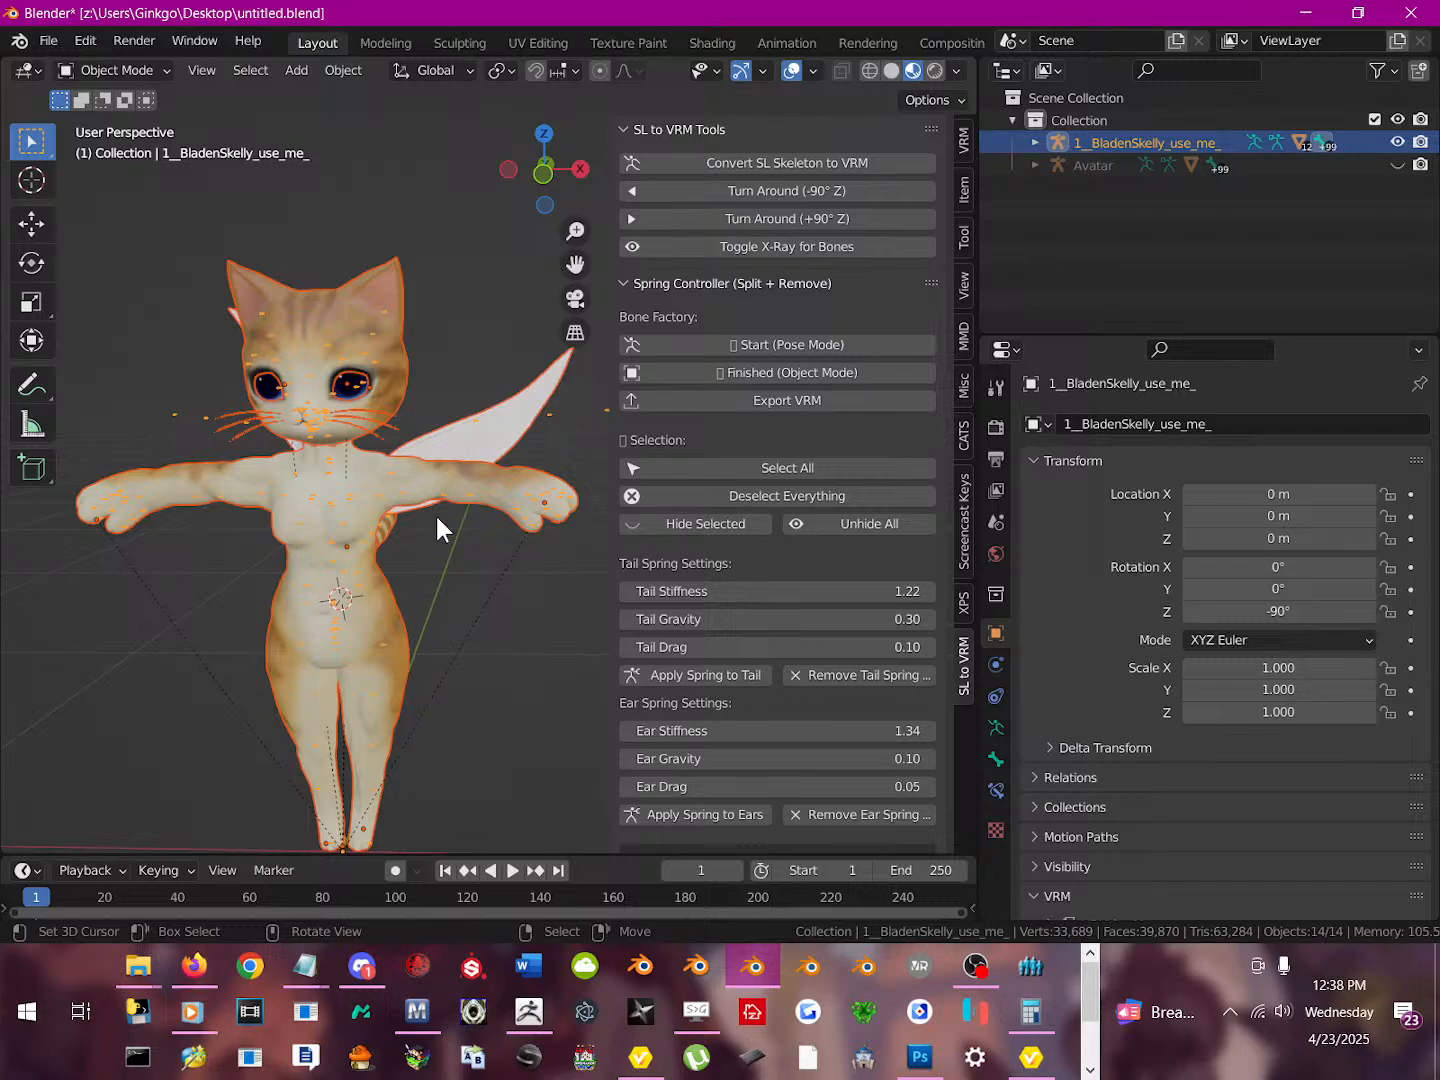
Examine the avatar's separate meshes by selecting the wings, head and paw pads, finishing with the prim1 wings selected
left_click(547, 427)
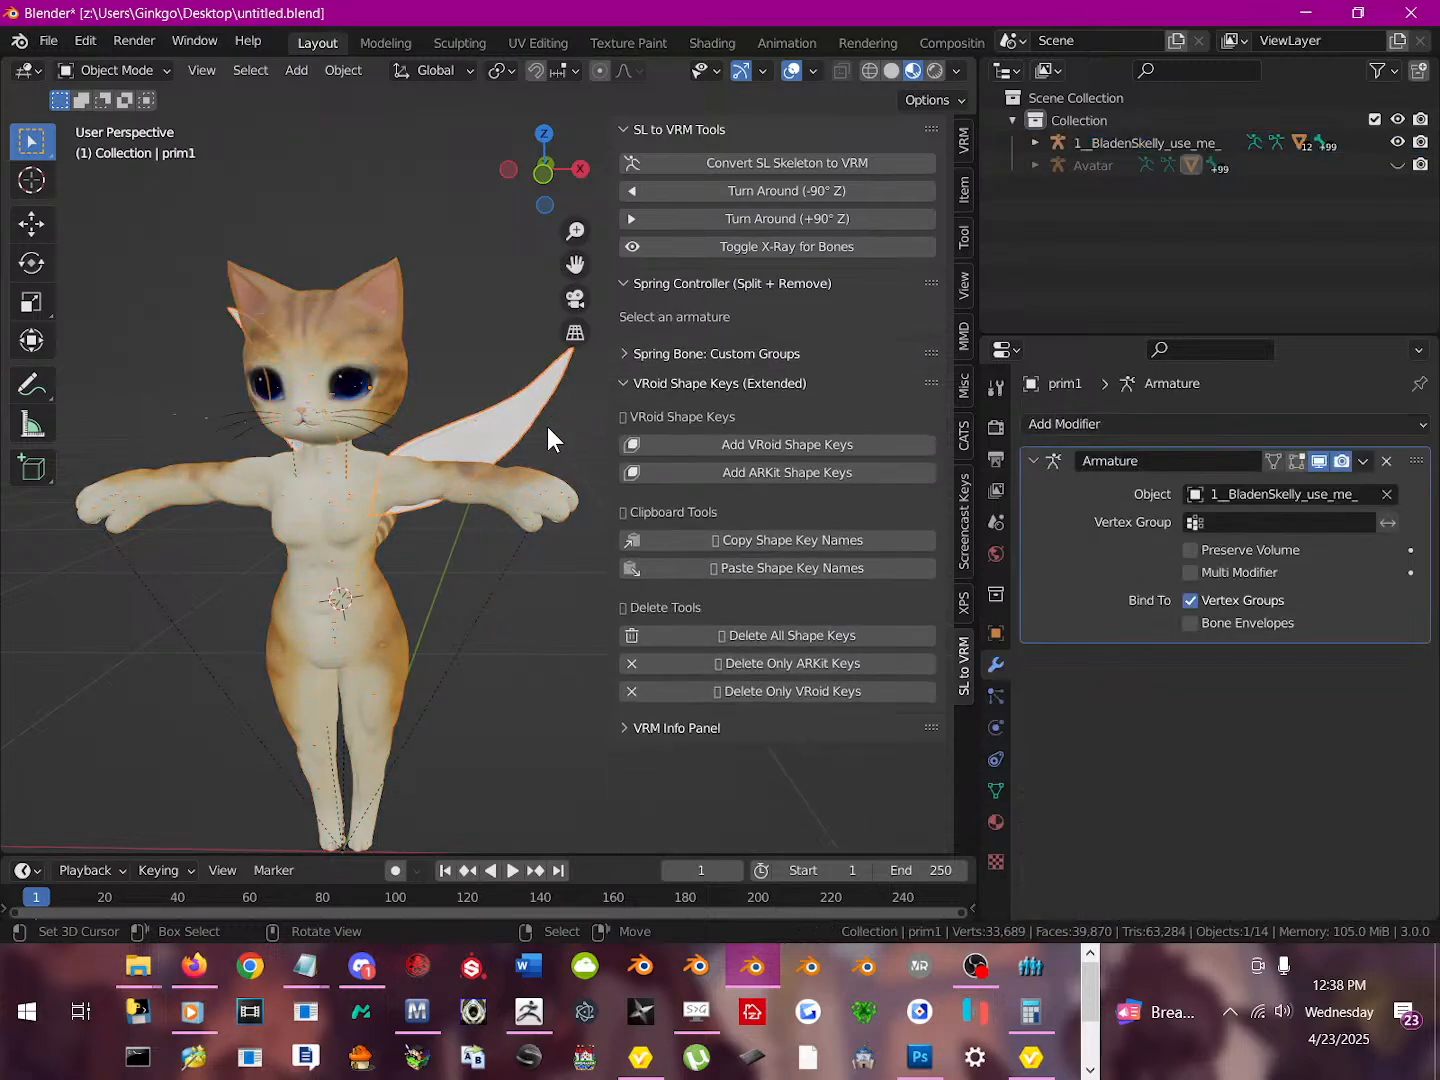
left_click(228, 420)
scroll(404, 548, "down", 3)
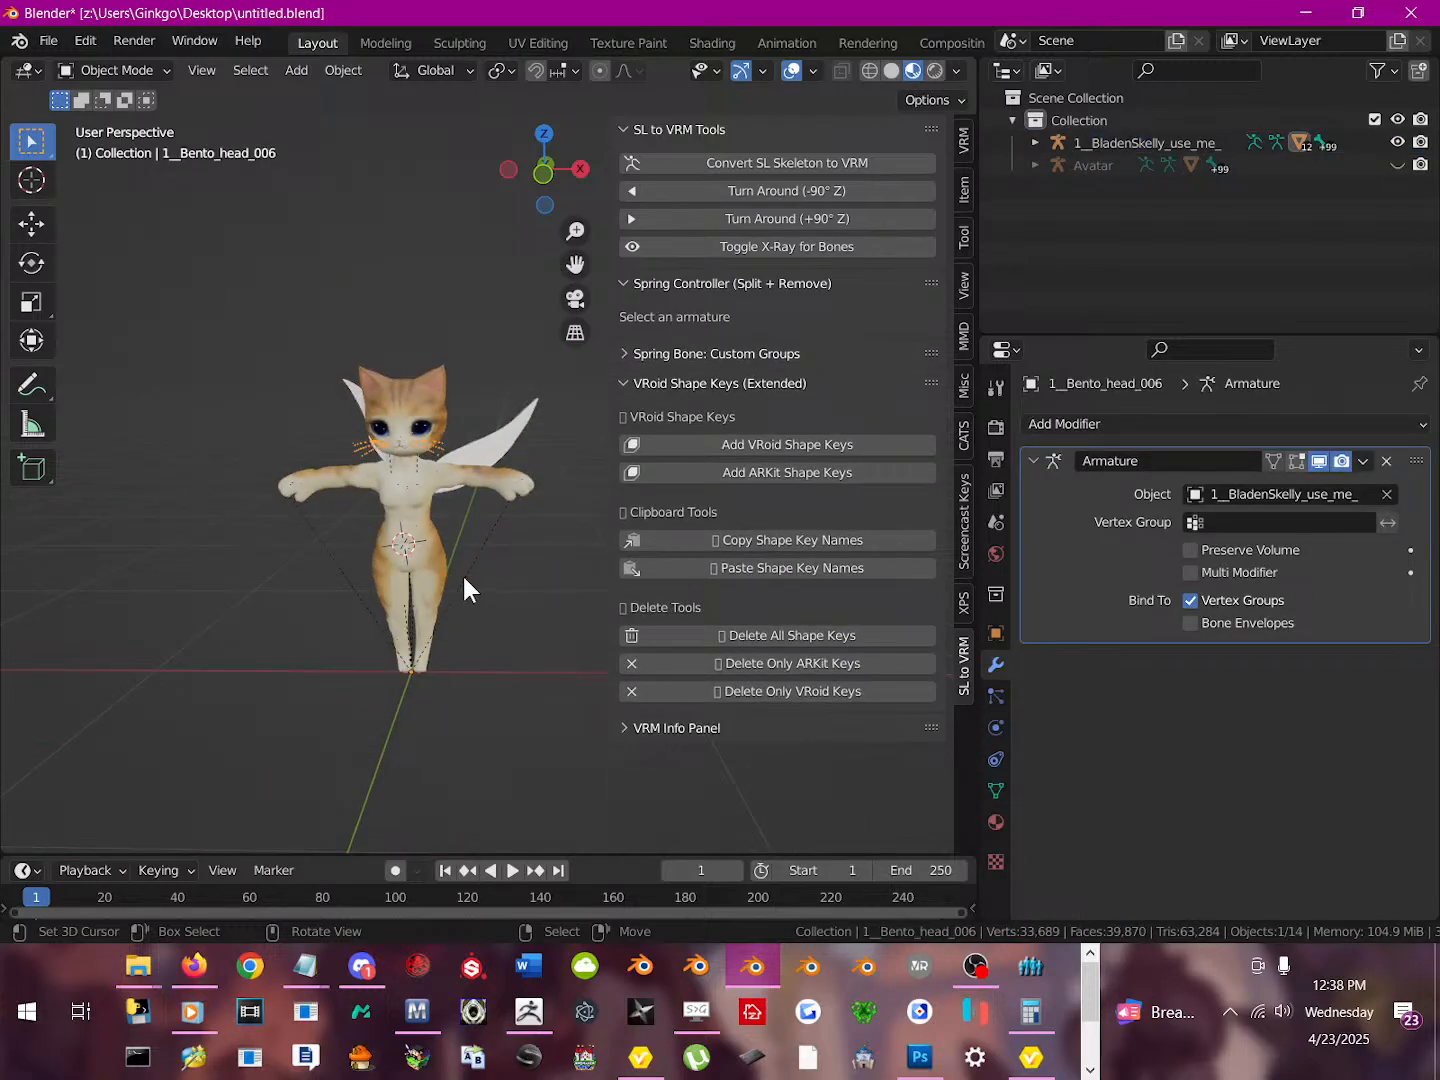
left_click(407, 668)
left_click(408, 667)
scroll(400, 630, "up", 5)
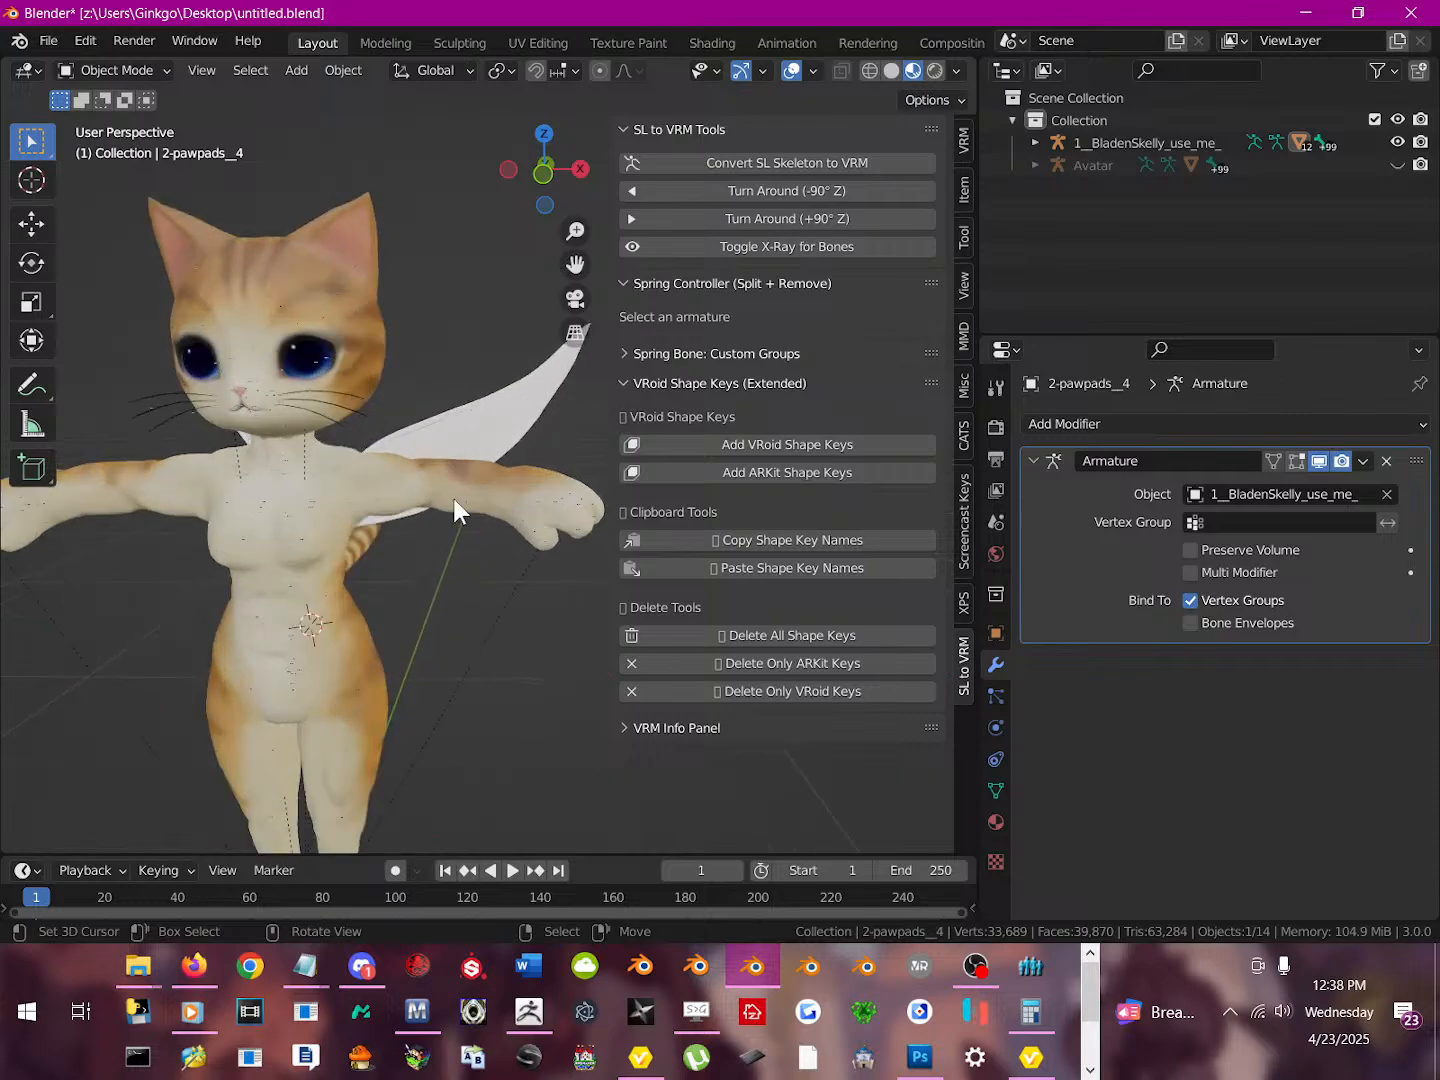
left_click(480, 407)
middle_click_drag(480, 408, 381, 586)
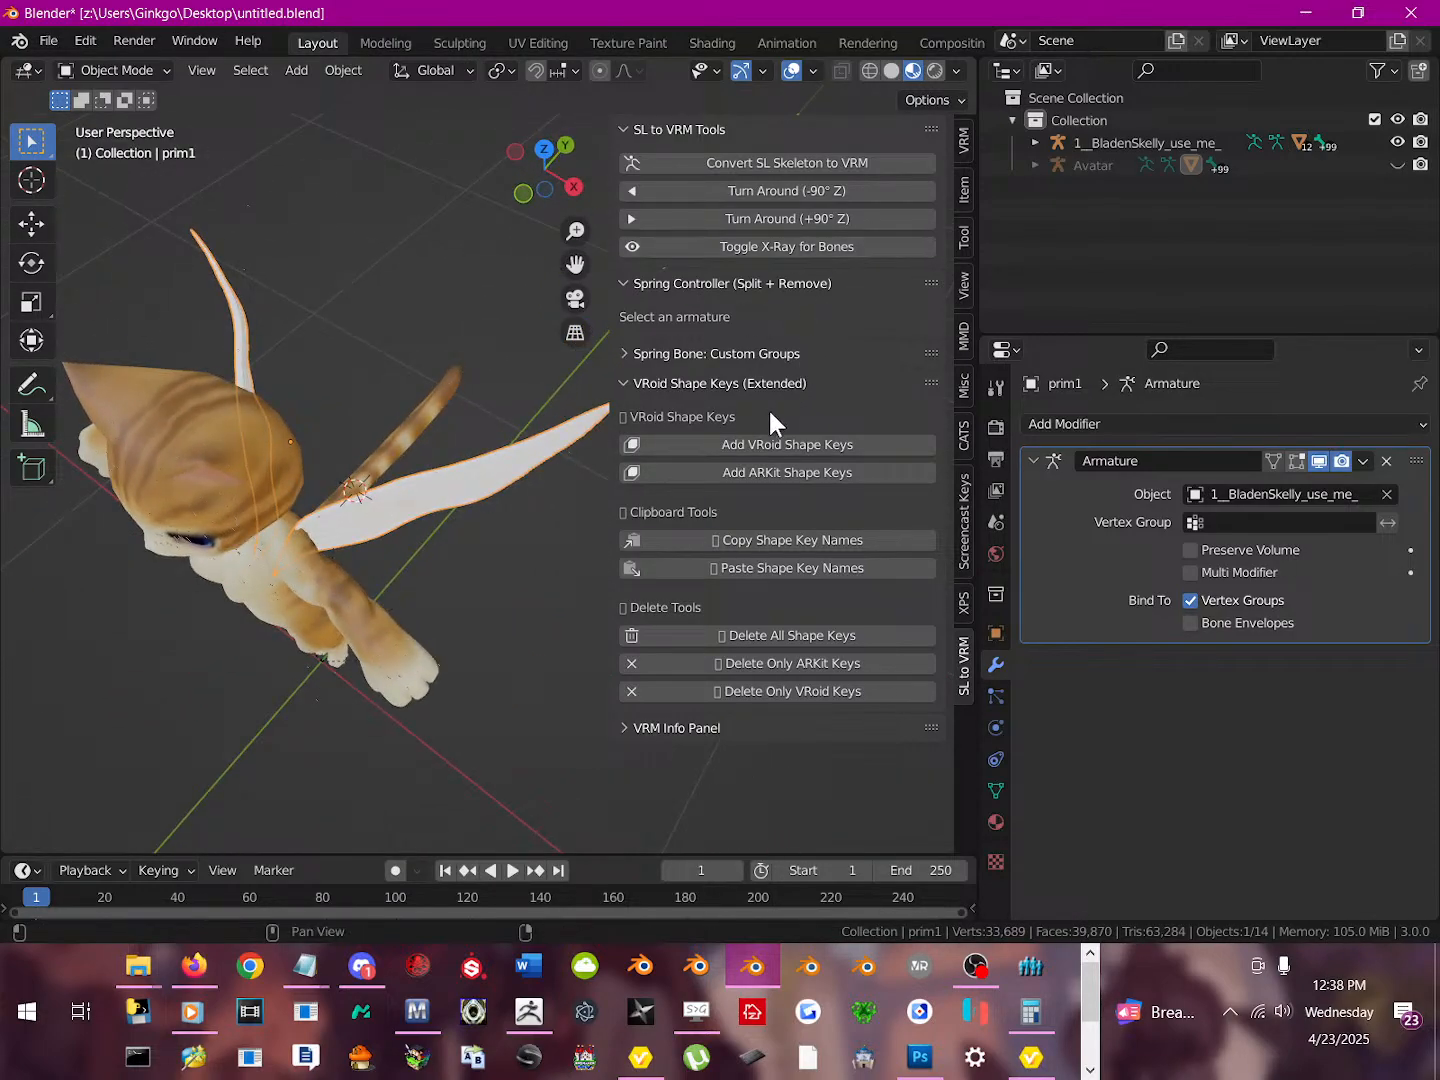
Try Toggle X-Ray for Bones from the wing mesh and with all objects selected, and select only the 1__BladenSkelly_use_me_ armature
left_click(787, 242)
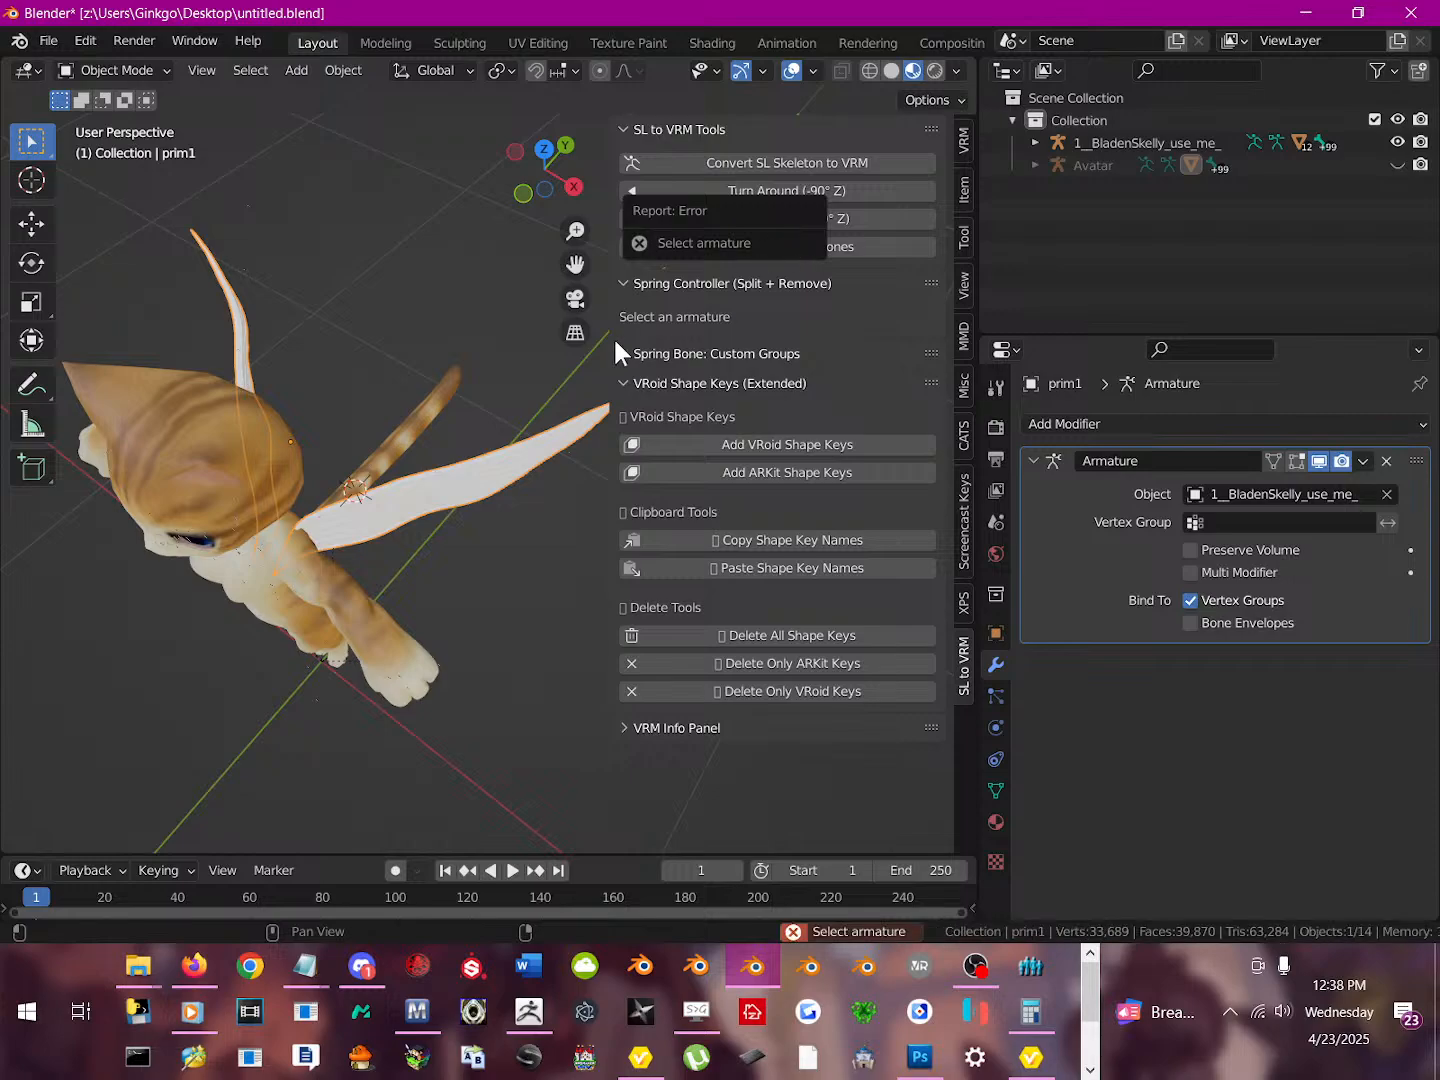
key("a")
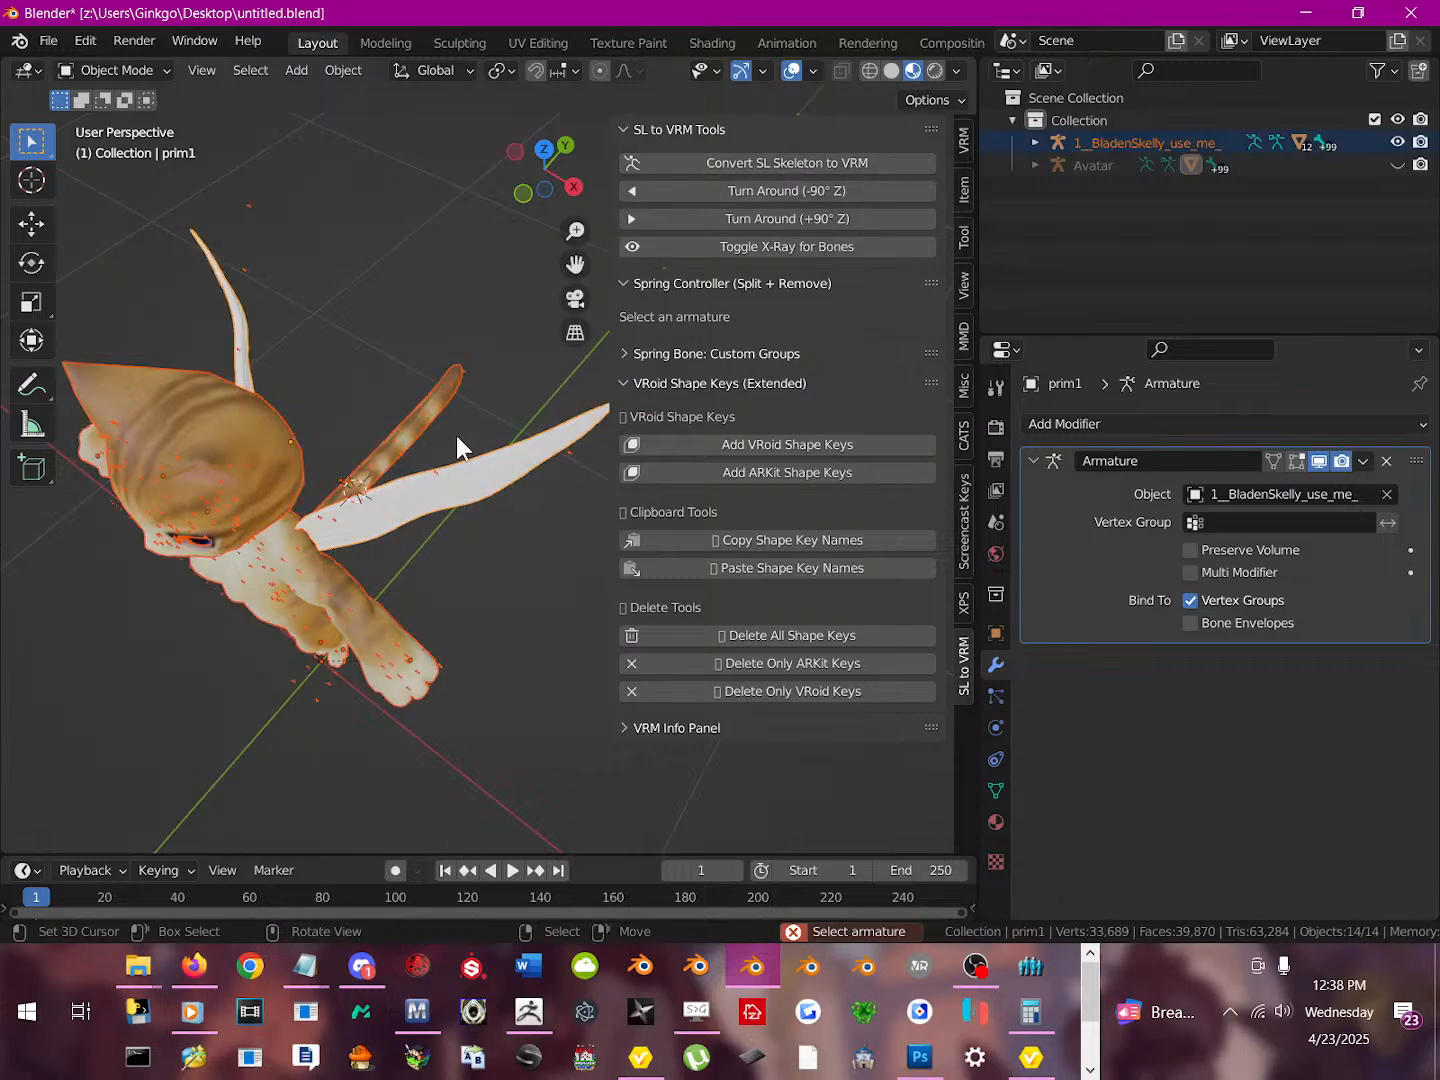
left_click(748, 250)
middle_click_drag(406, 443, 282, 525)
left_click(302, 536)
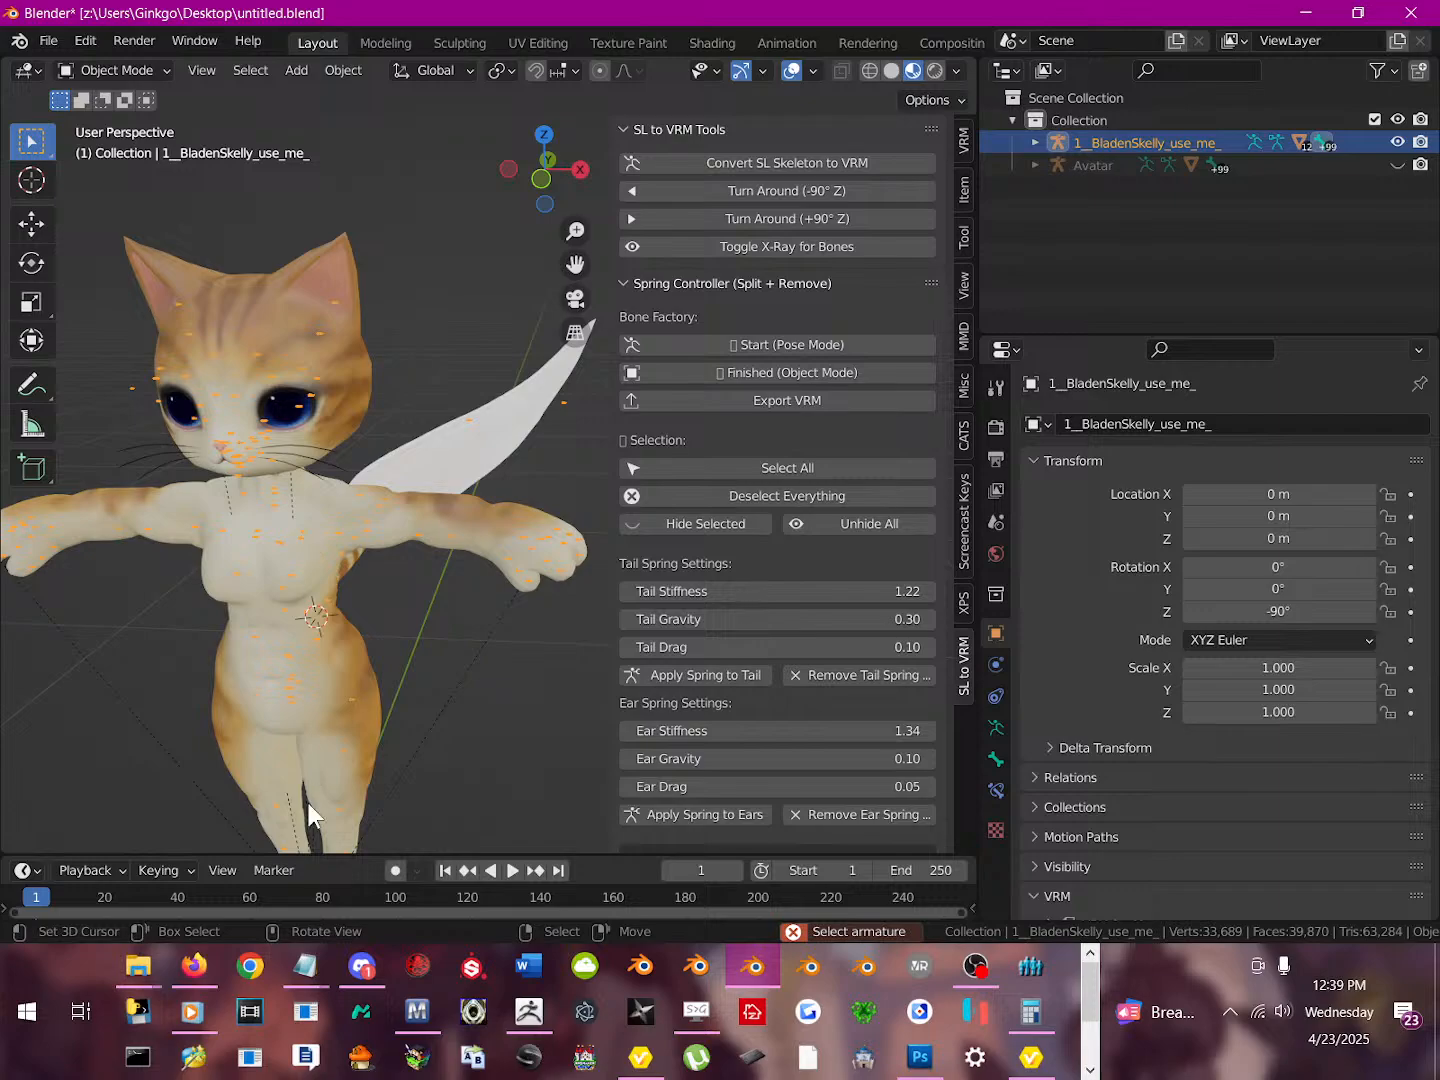
Enter Pose Mode on the armature and examine its chest and back bones, including R_CLAVICLE, UPPER BACK and J_Bip_C_Chest
left_click(112, 72)
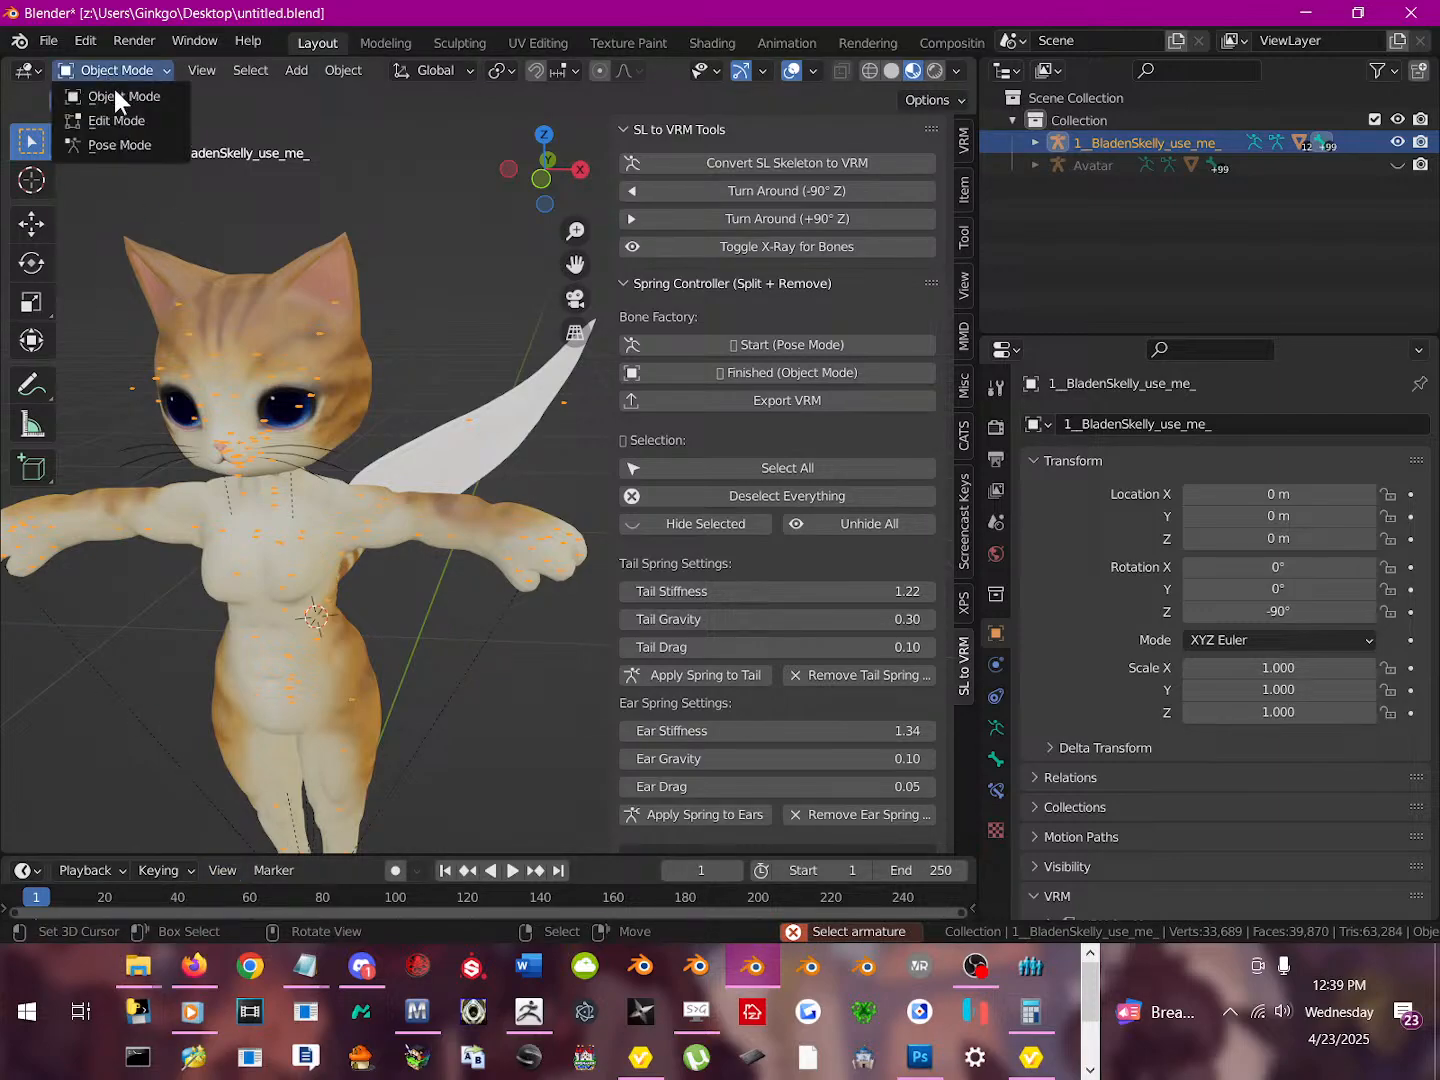
left_click(116, 149)
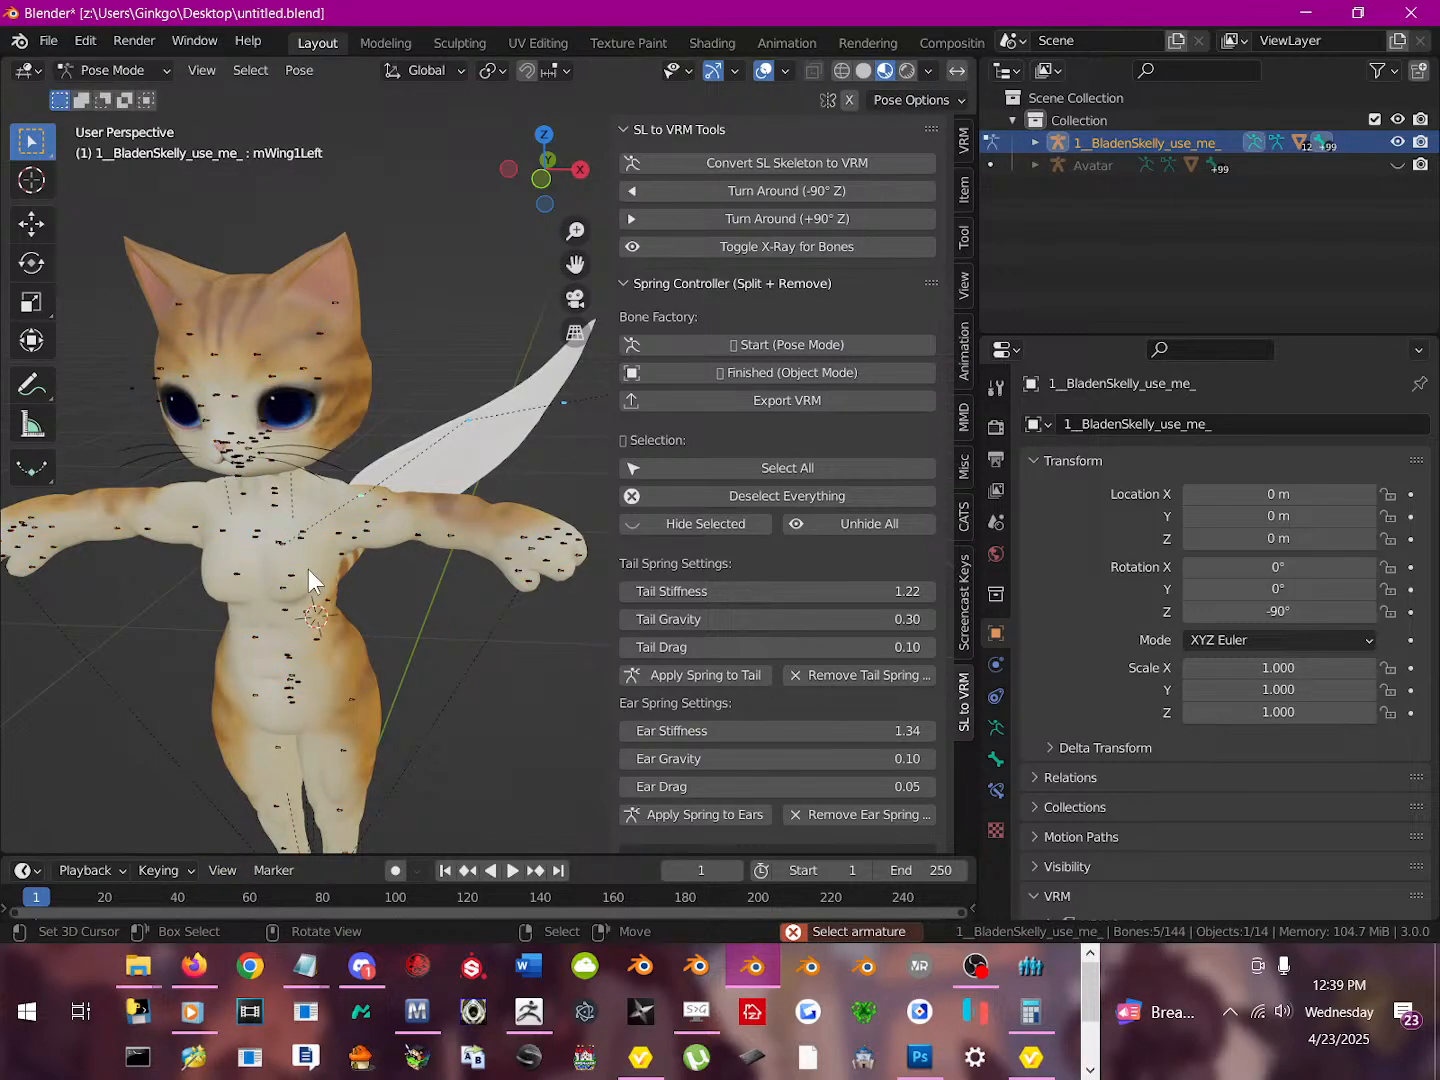
left_click(299, 537)
left_click(264, 544)
scroll(241, 539, "up", 6)
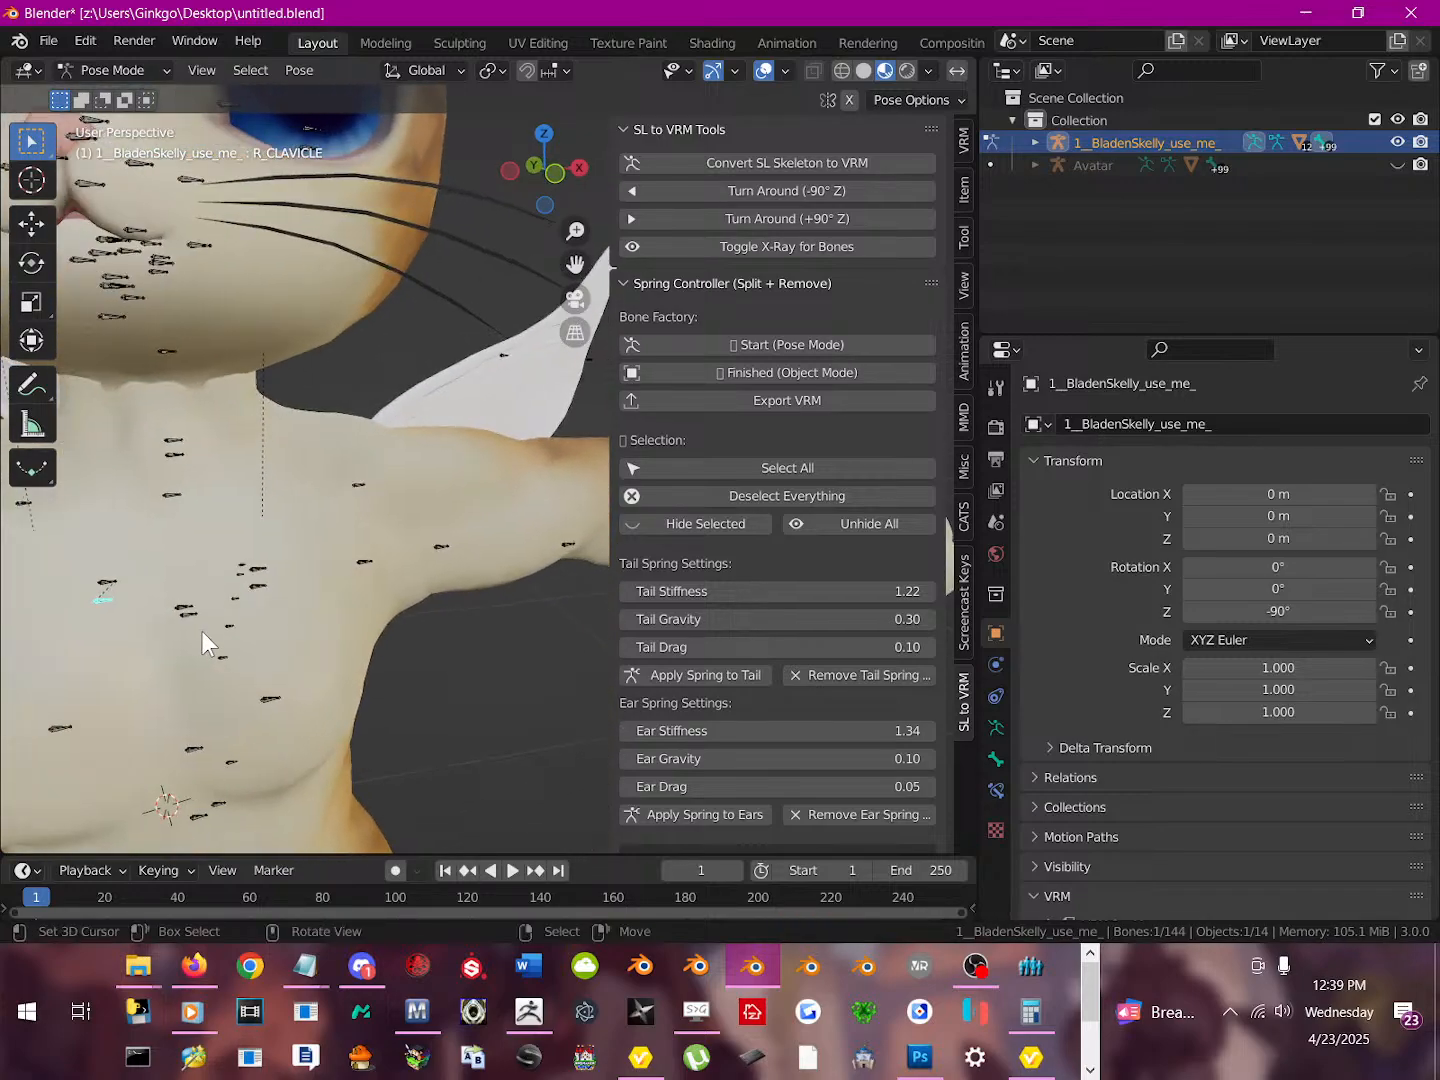
left_click(193, 756)
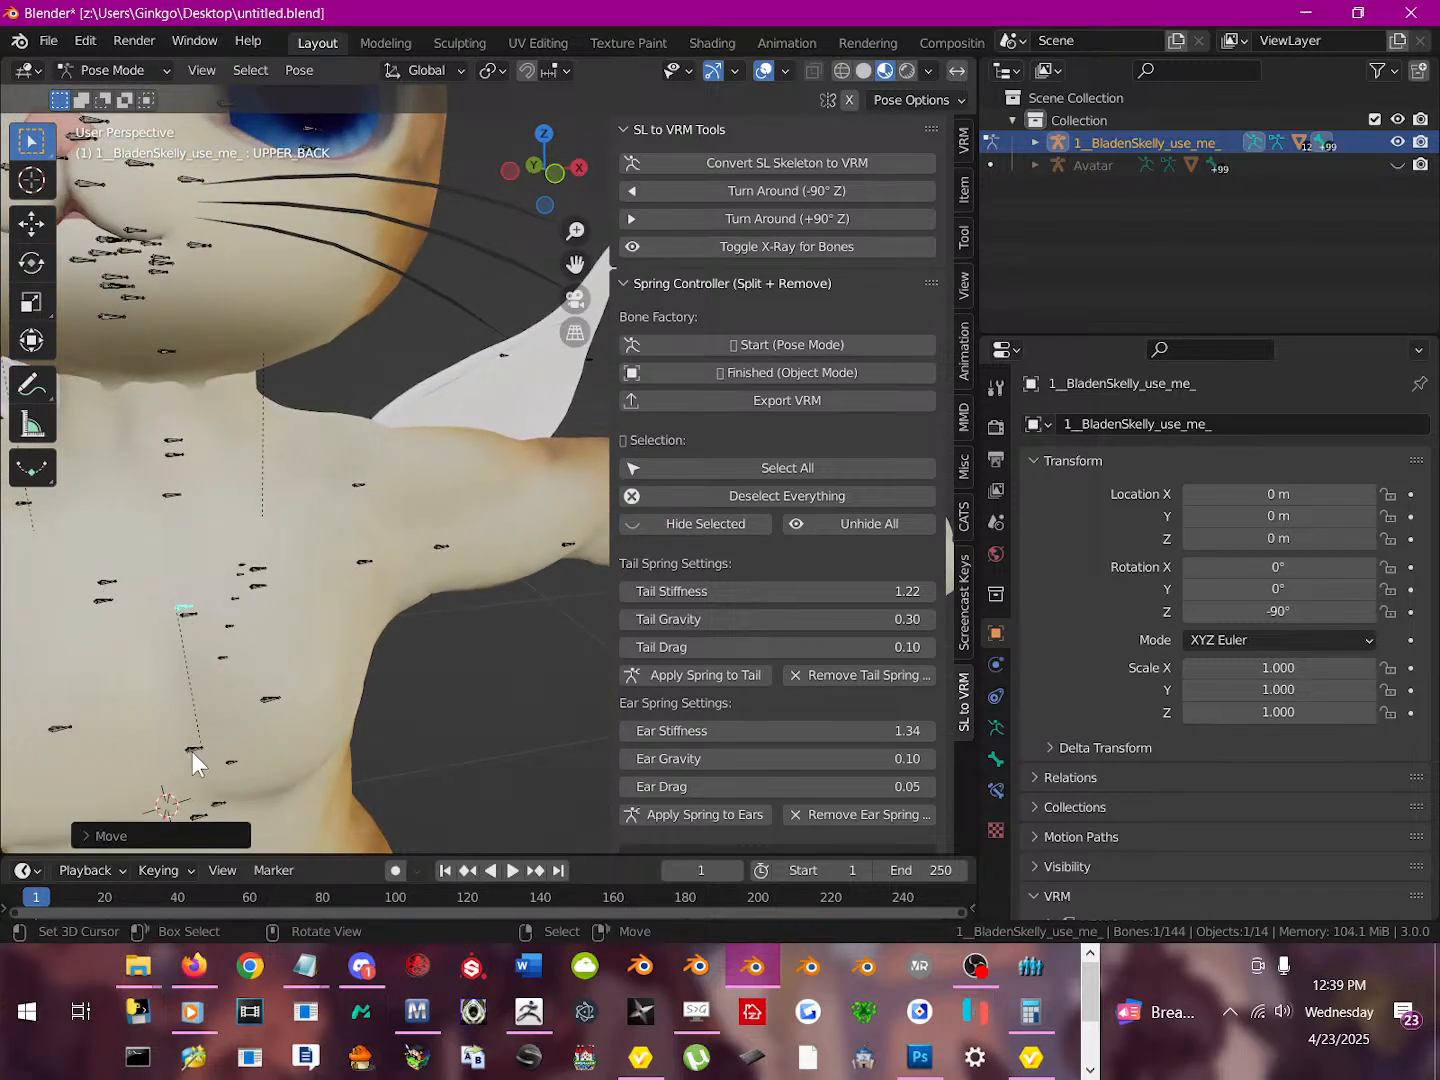
scroll(357, 582, "down", 6)
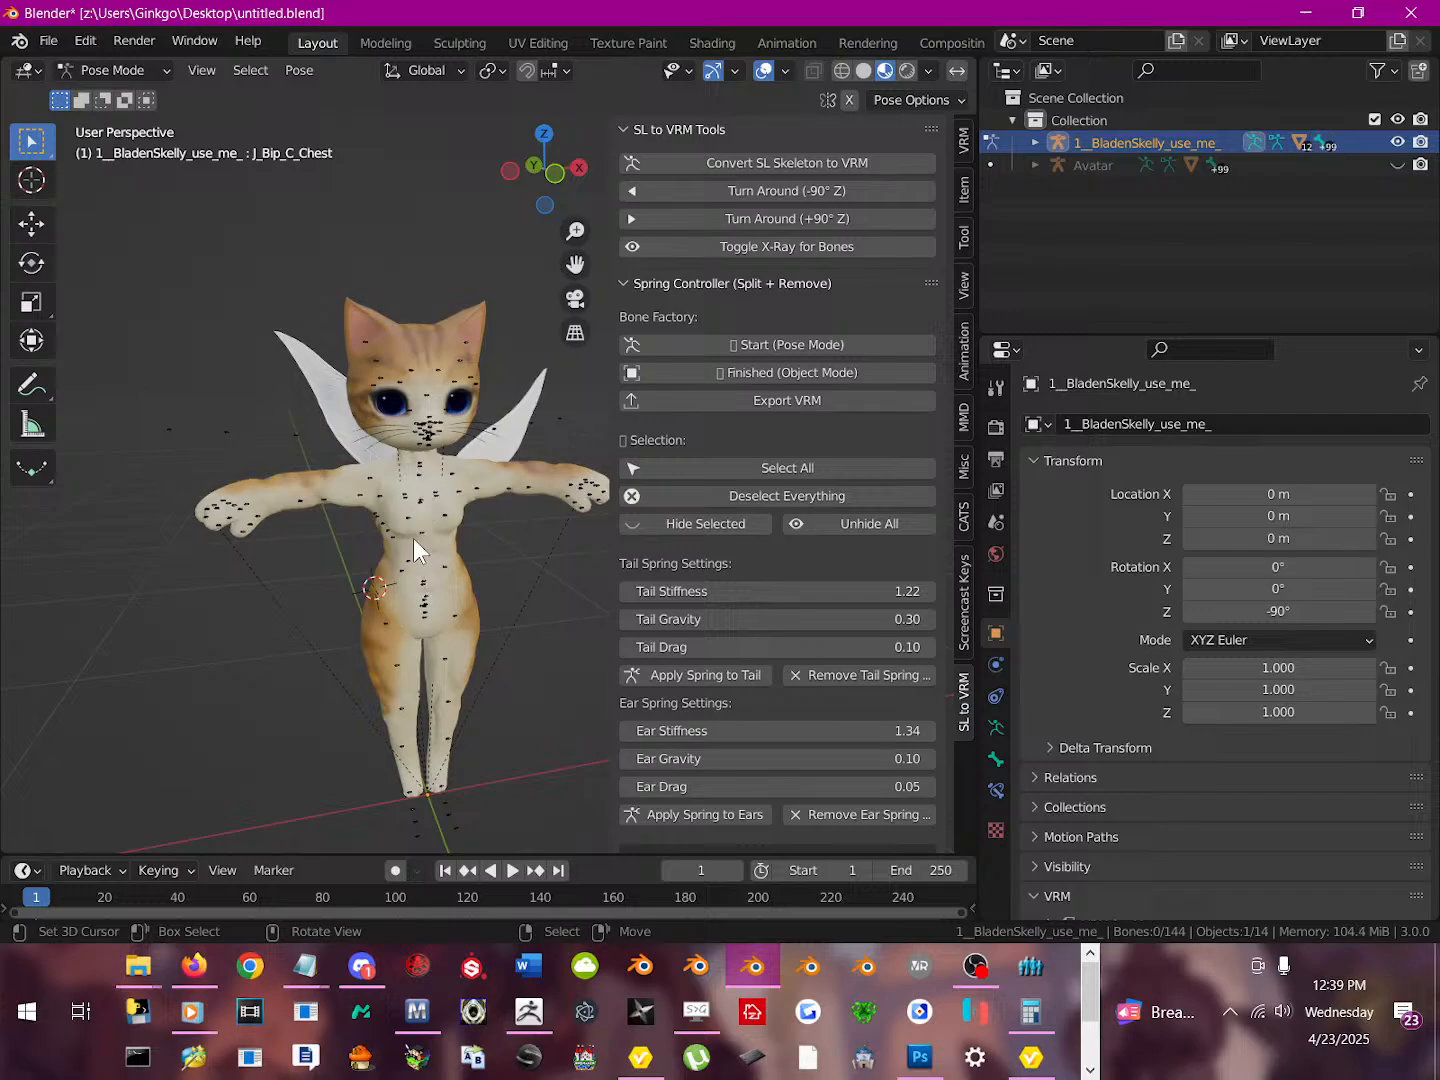
Run Convert SL Skeleton to VRM on the 1__BladenSkelly_use_me_ armature
key("a")
left_click(751, 161)
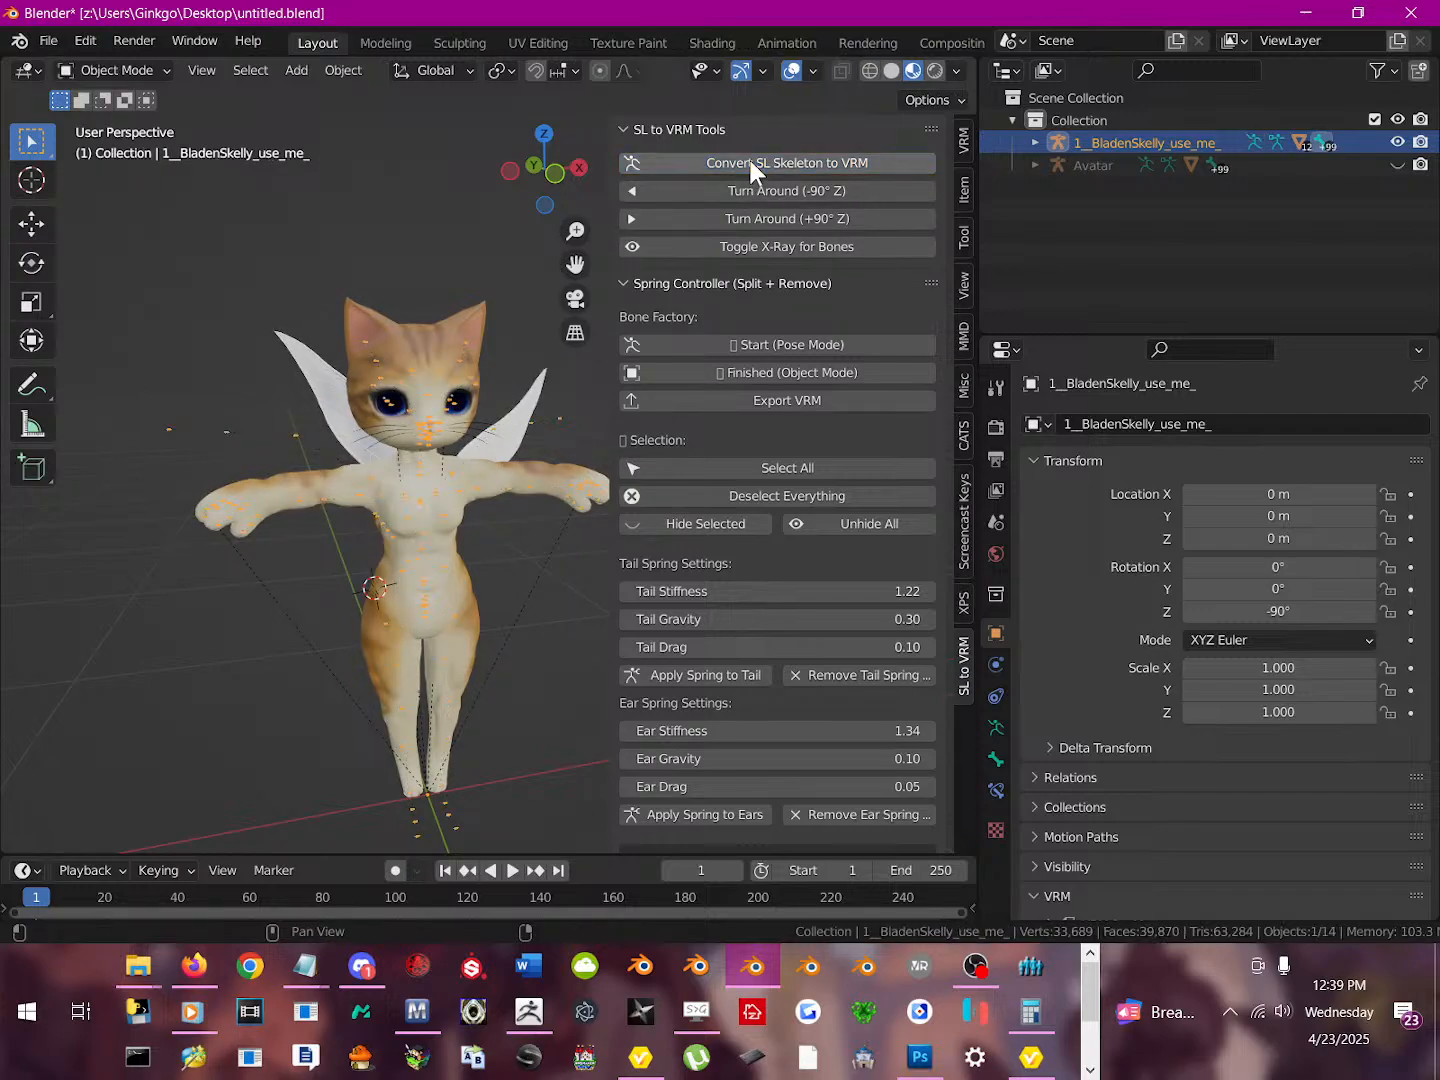
middle_click_drag(482, 405, 434, 406)
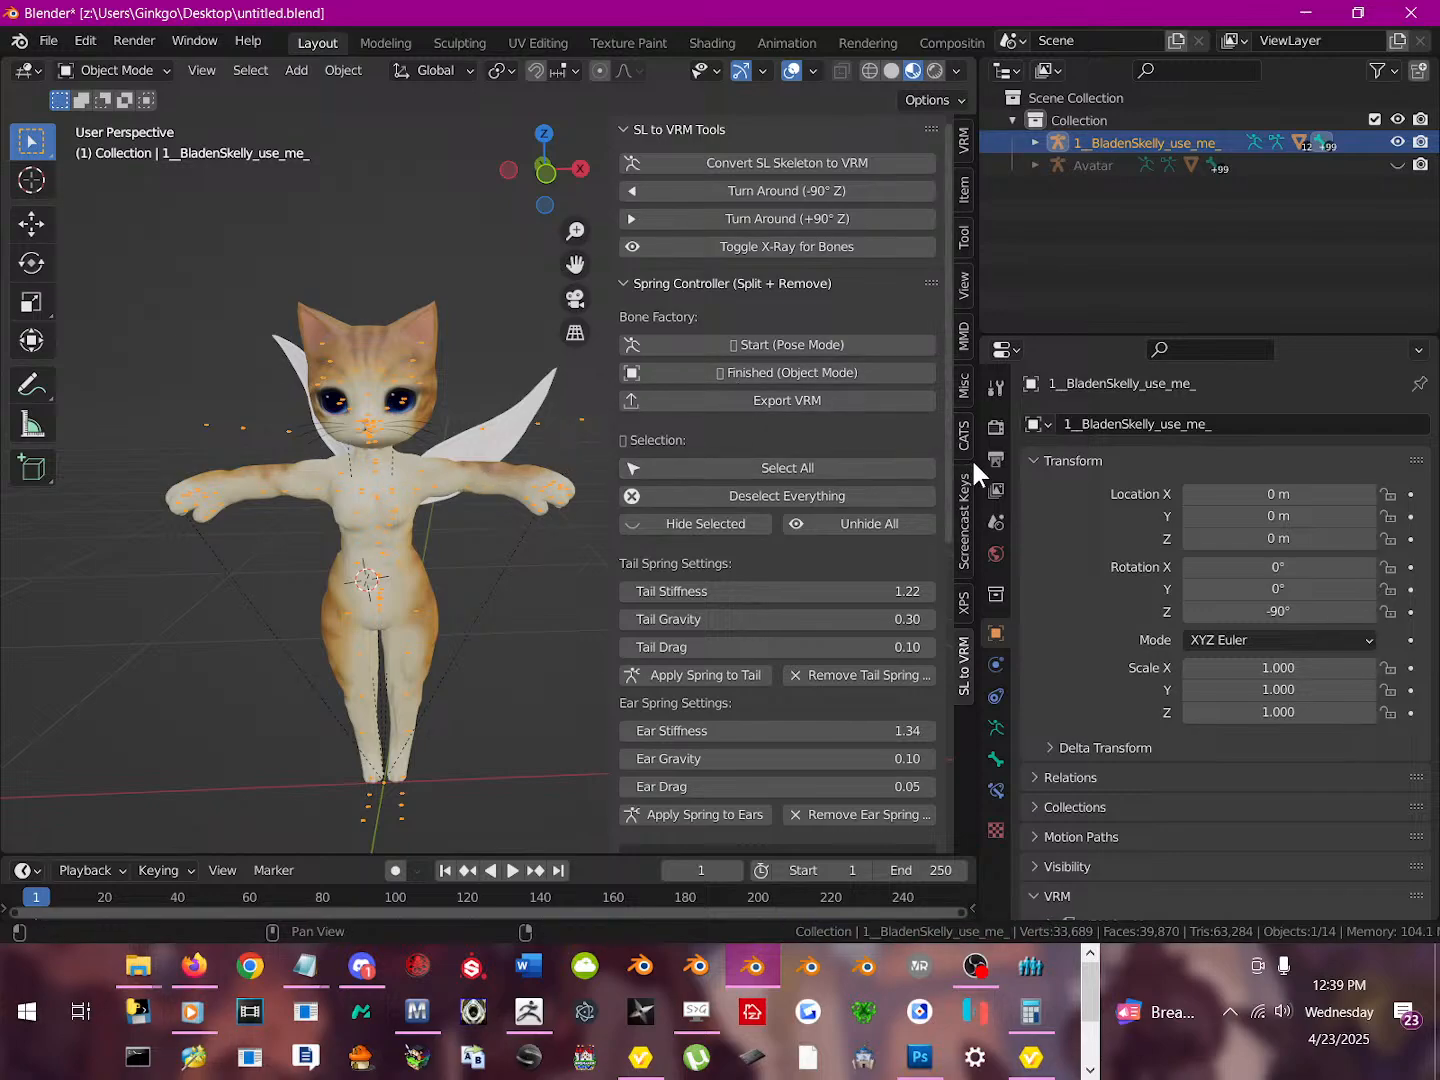
Select all visible objects, including the prim1 wings, with the 1__BladenSkelly_use_me_ armature active
left_click(497, 435)
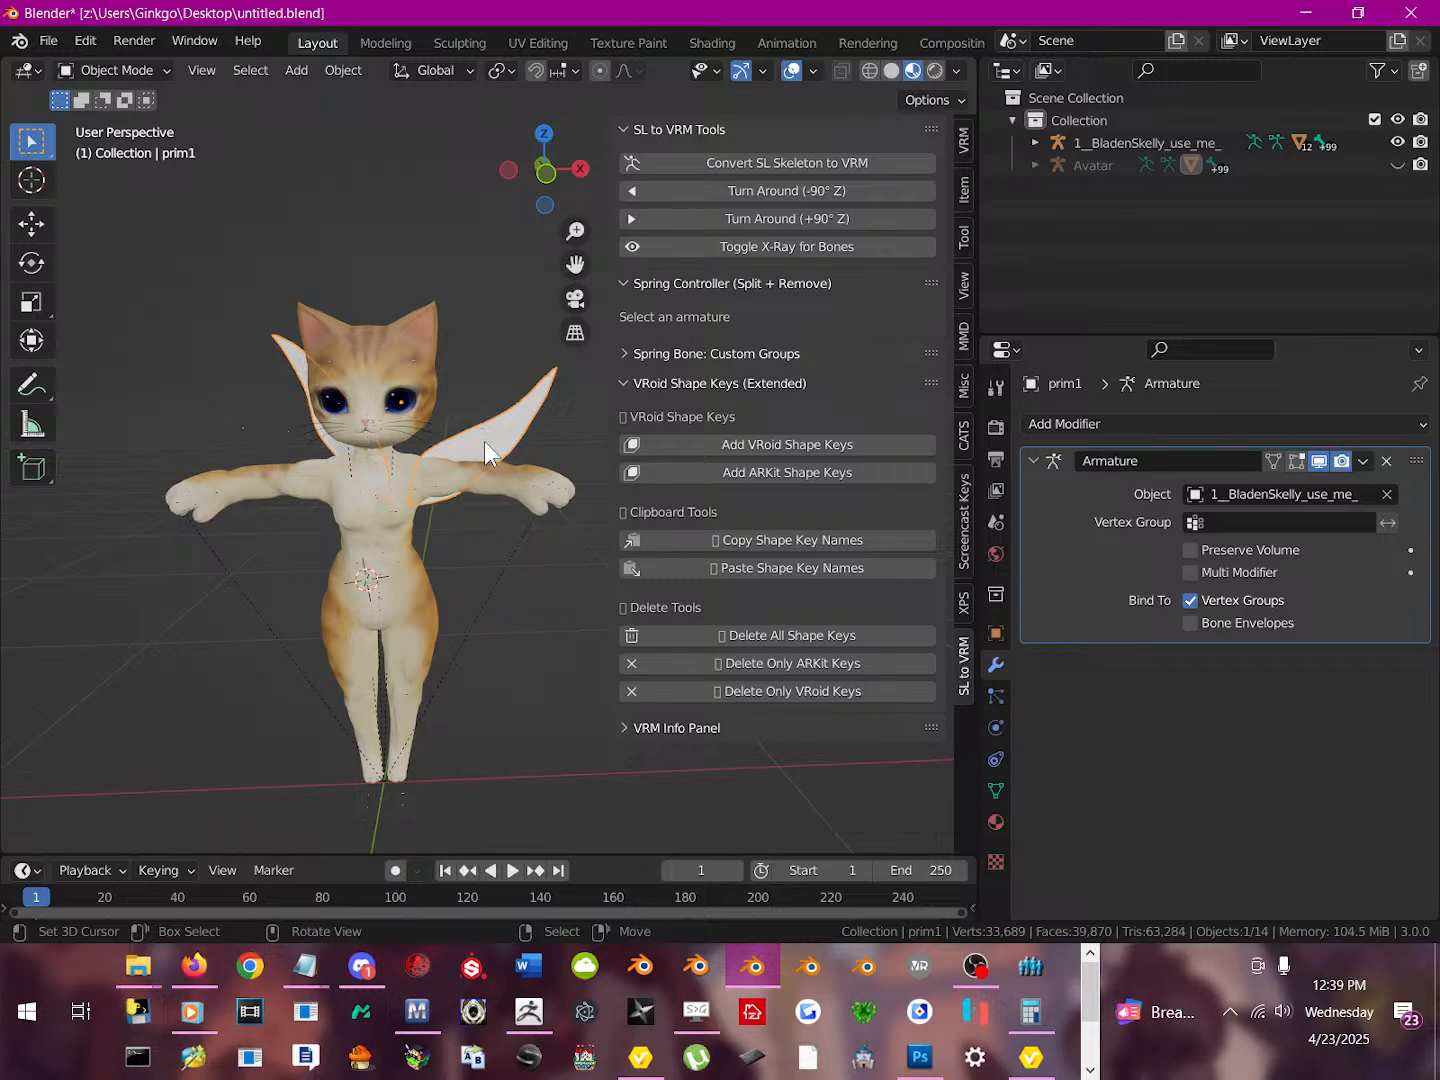
key("a")
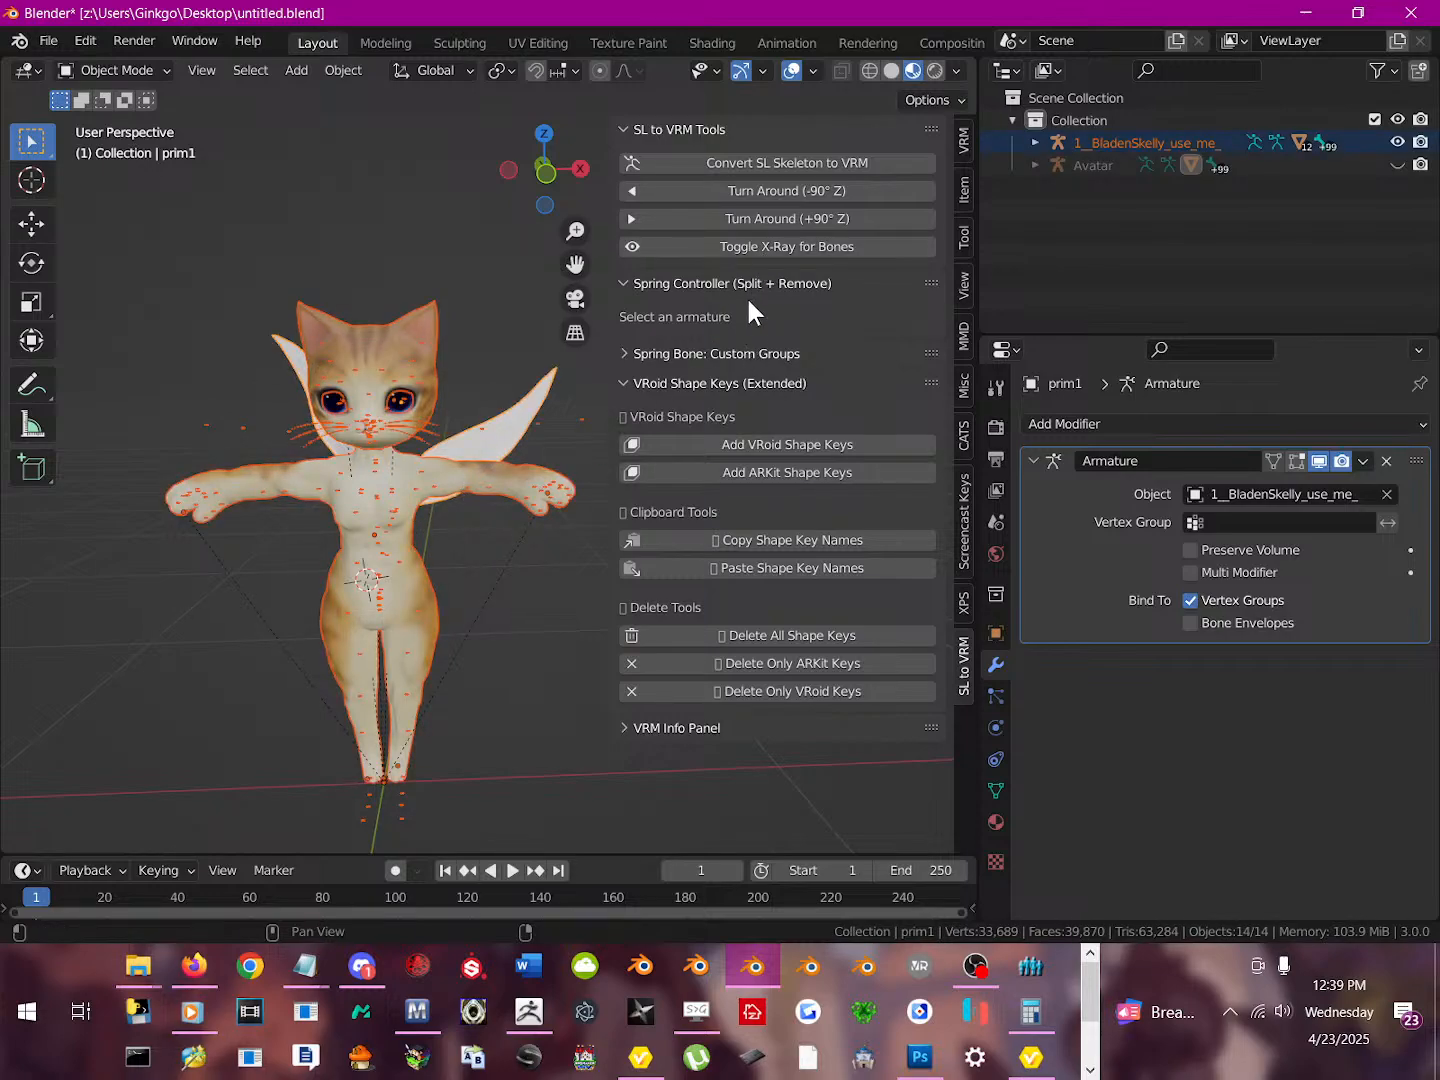
right_click(578, 423)
key("a")
key("a")
Export the 1__BladenSkelly_use_me_ armature as VRM to the Desktop, incrementing the untitled45.vrm file name, and deselect everything
left_click(723, 401)
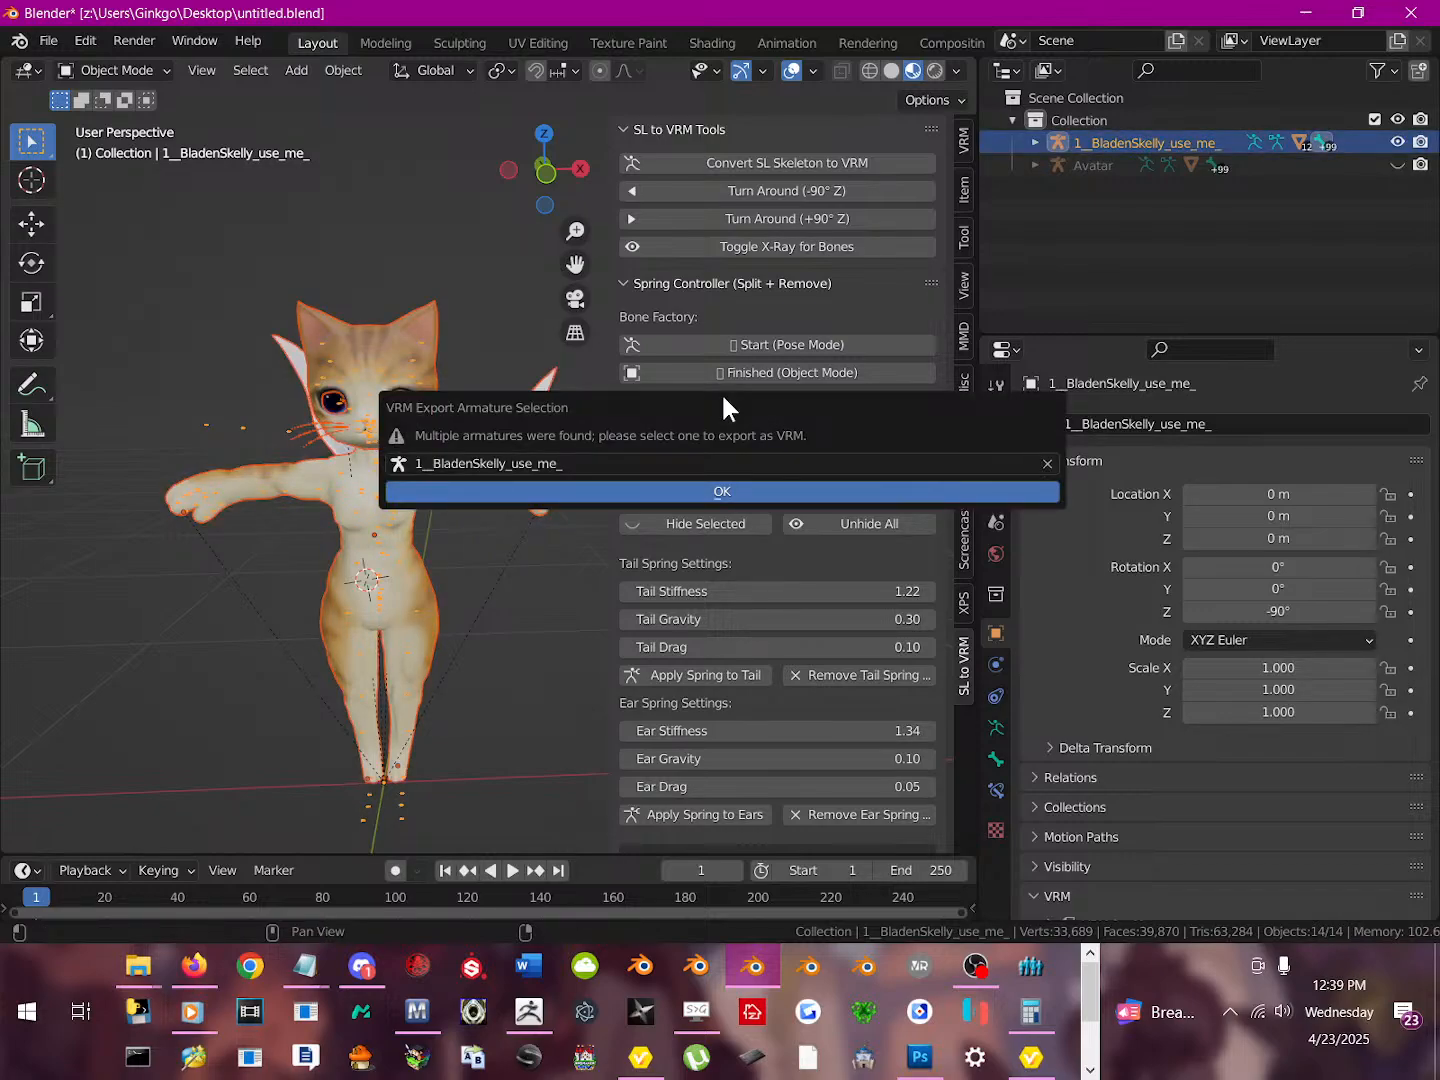
left_click(574, 464)
left_click(509, 496)
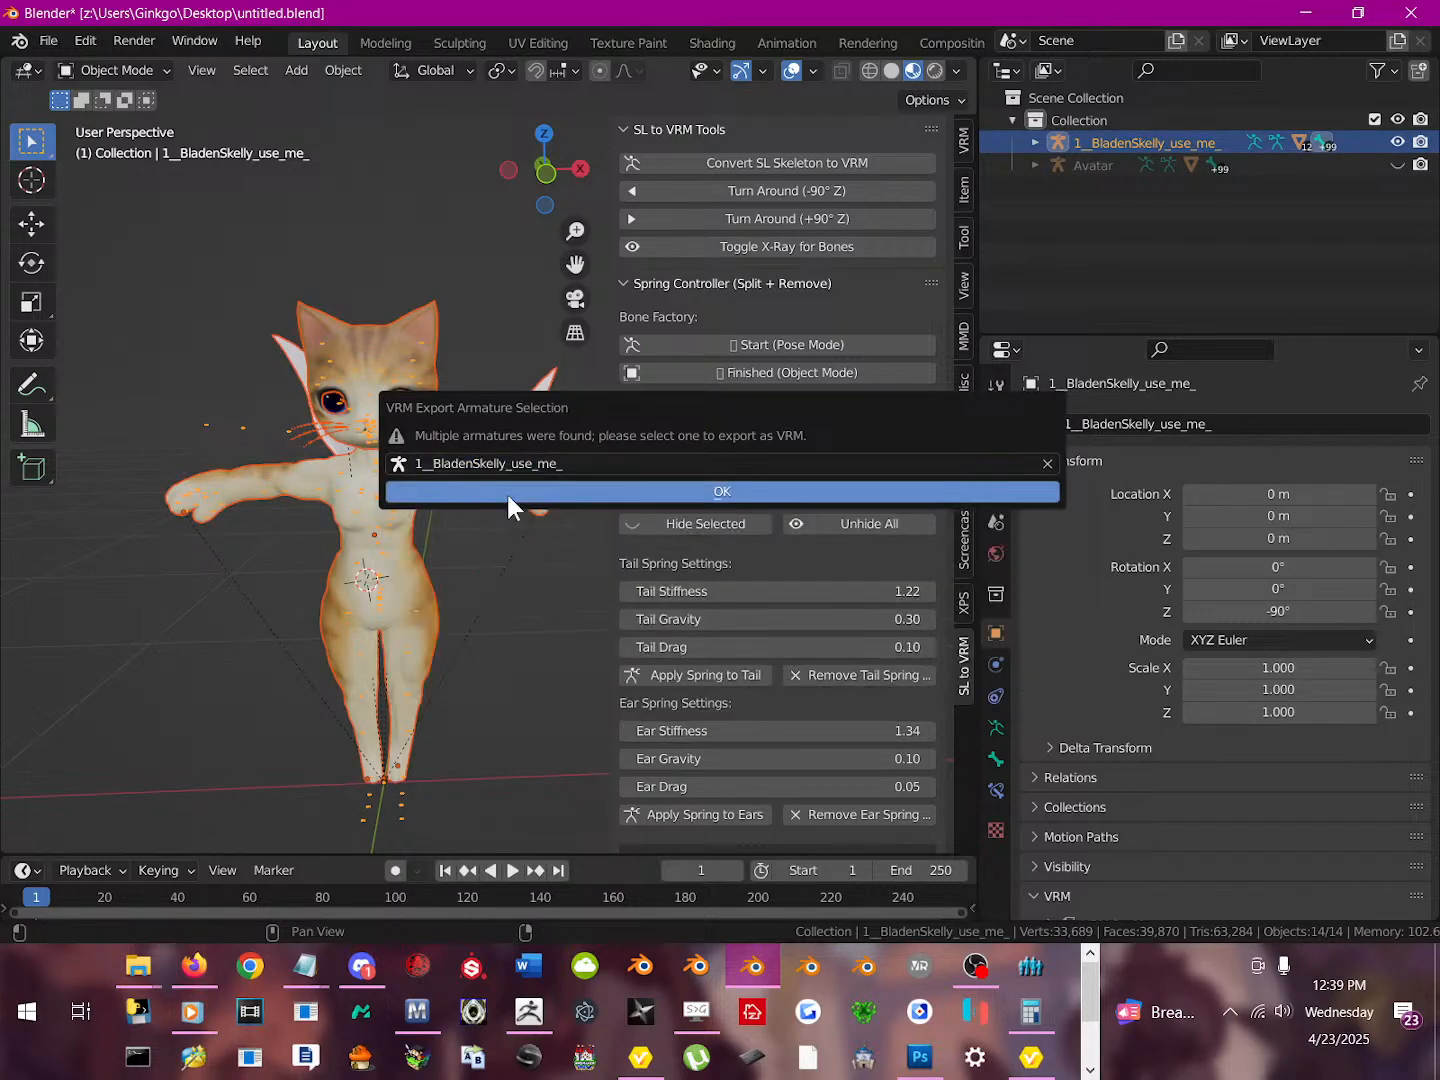
left_click(569, 482)
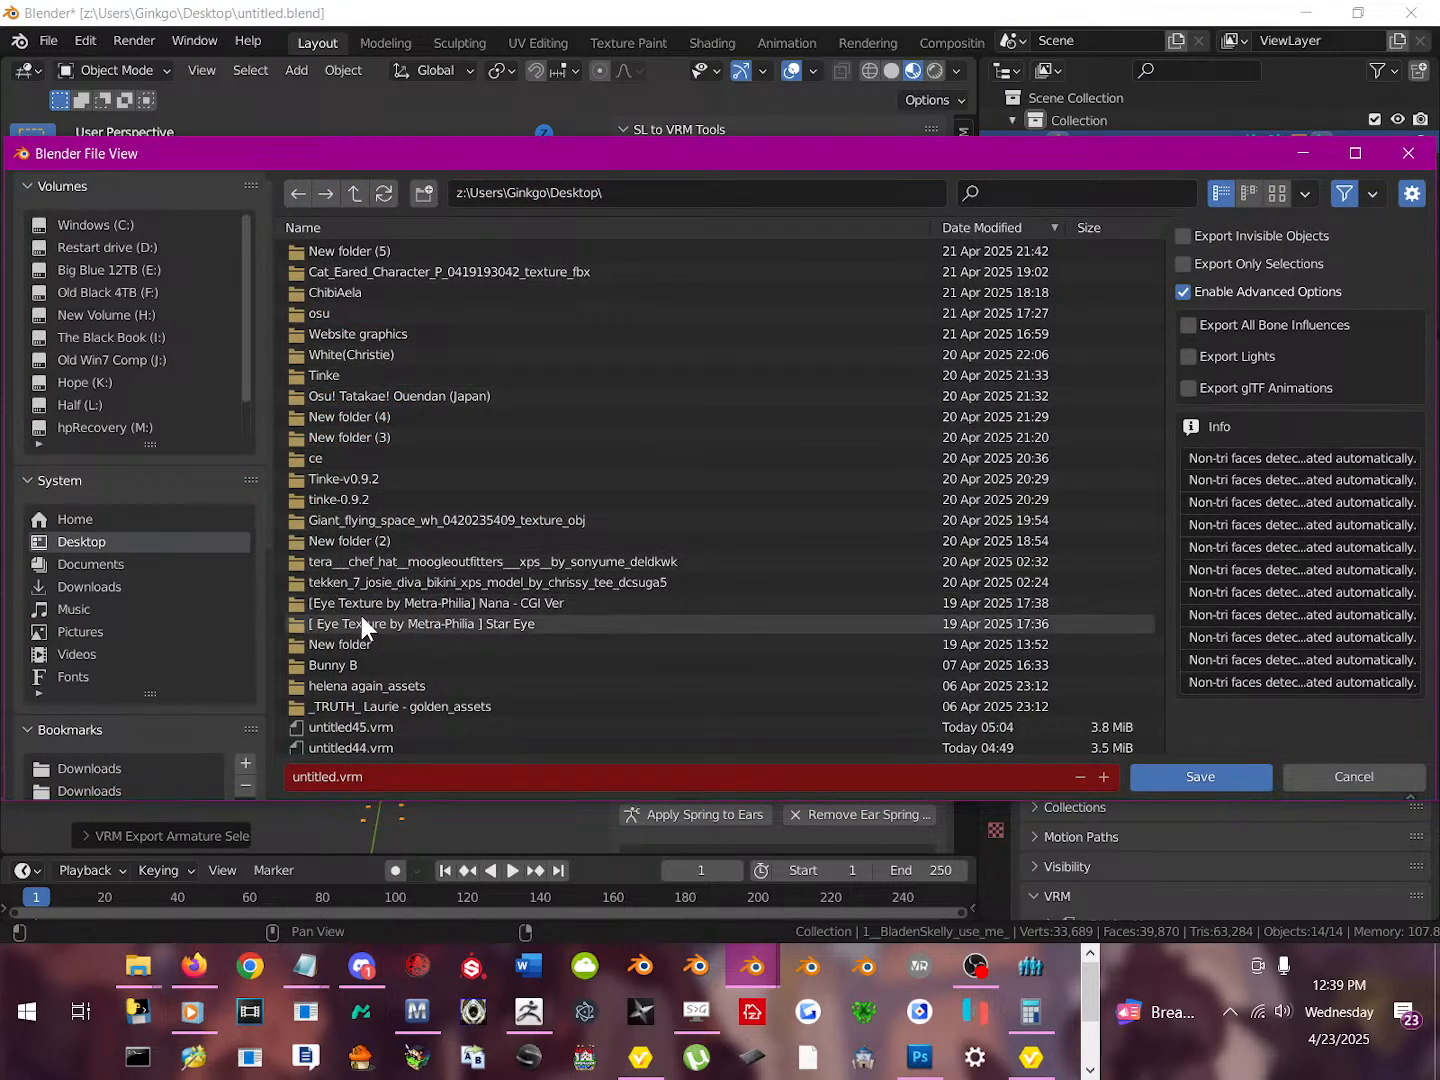
left_click(416, 726)
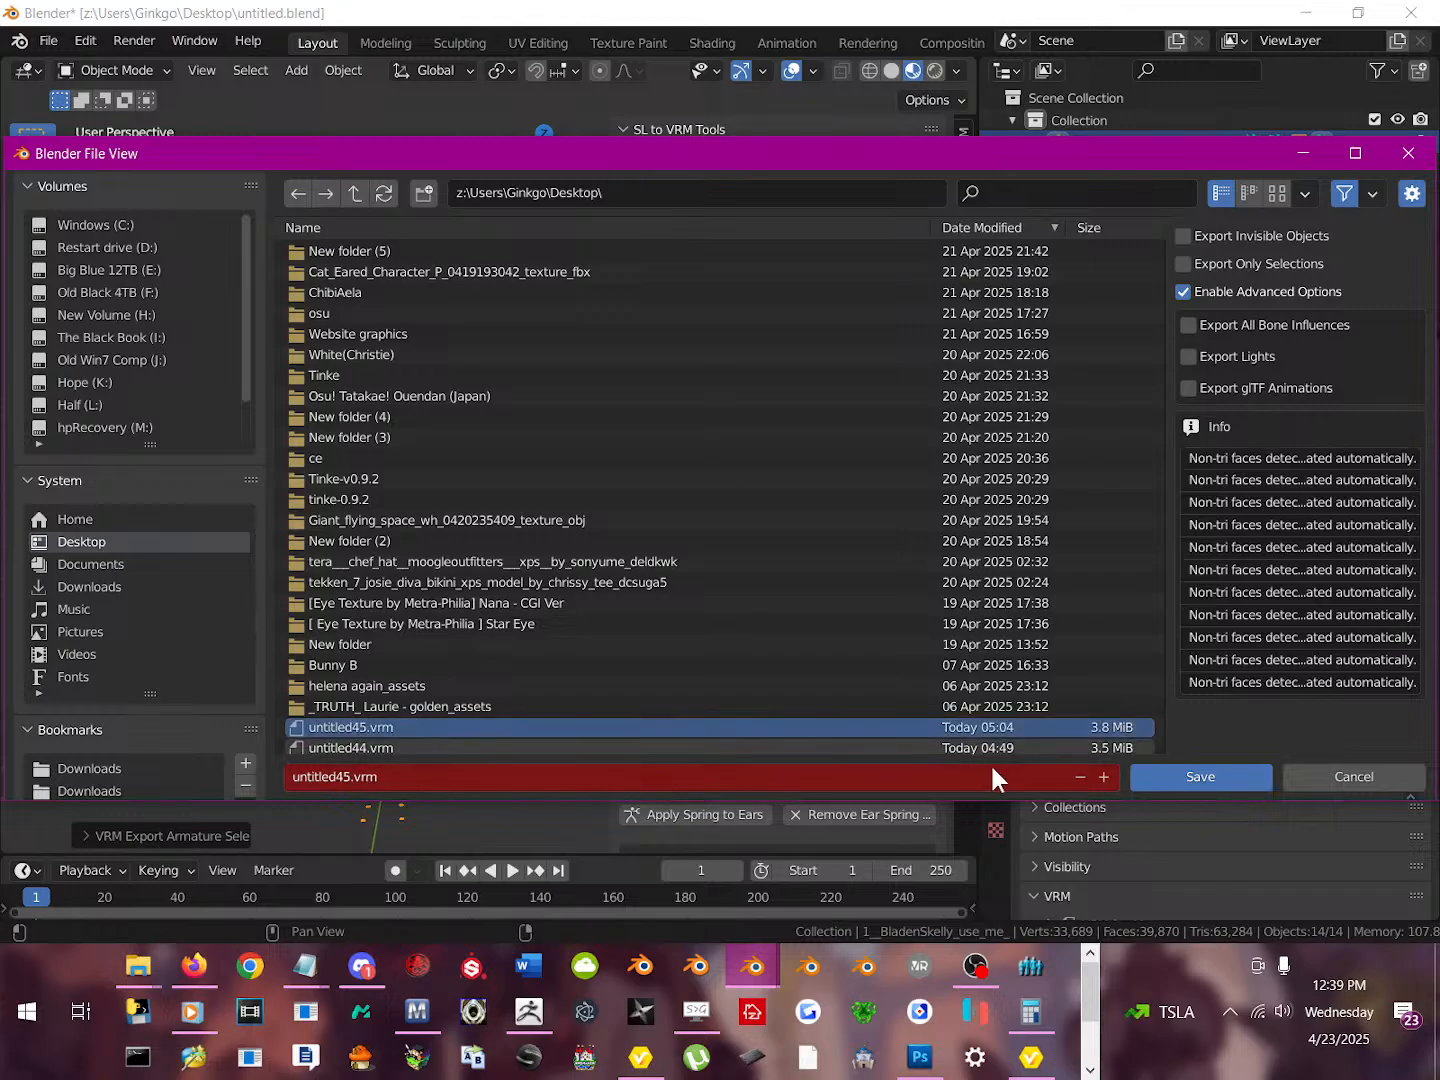
left_click(1102, 778)
left_click(1146, 778)
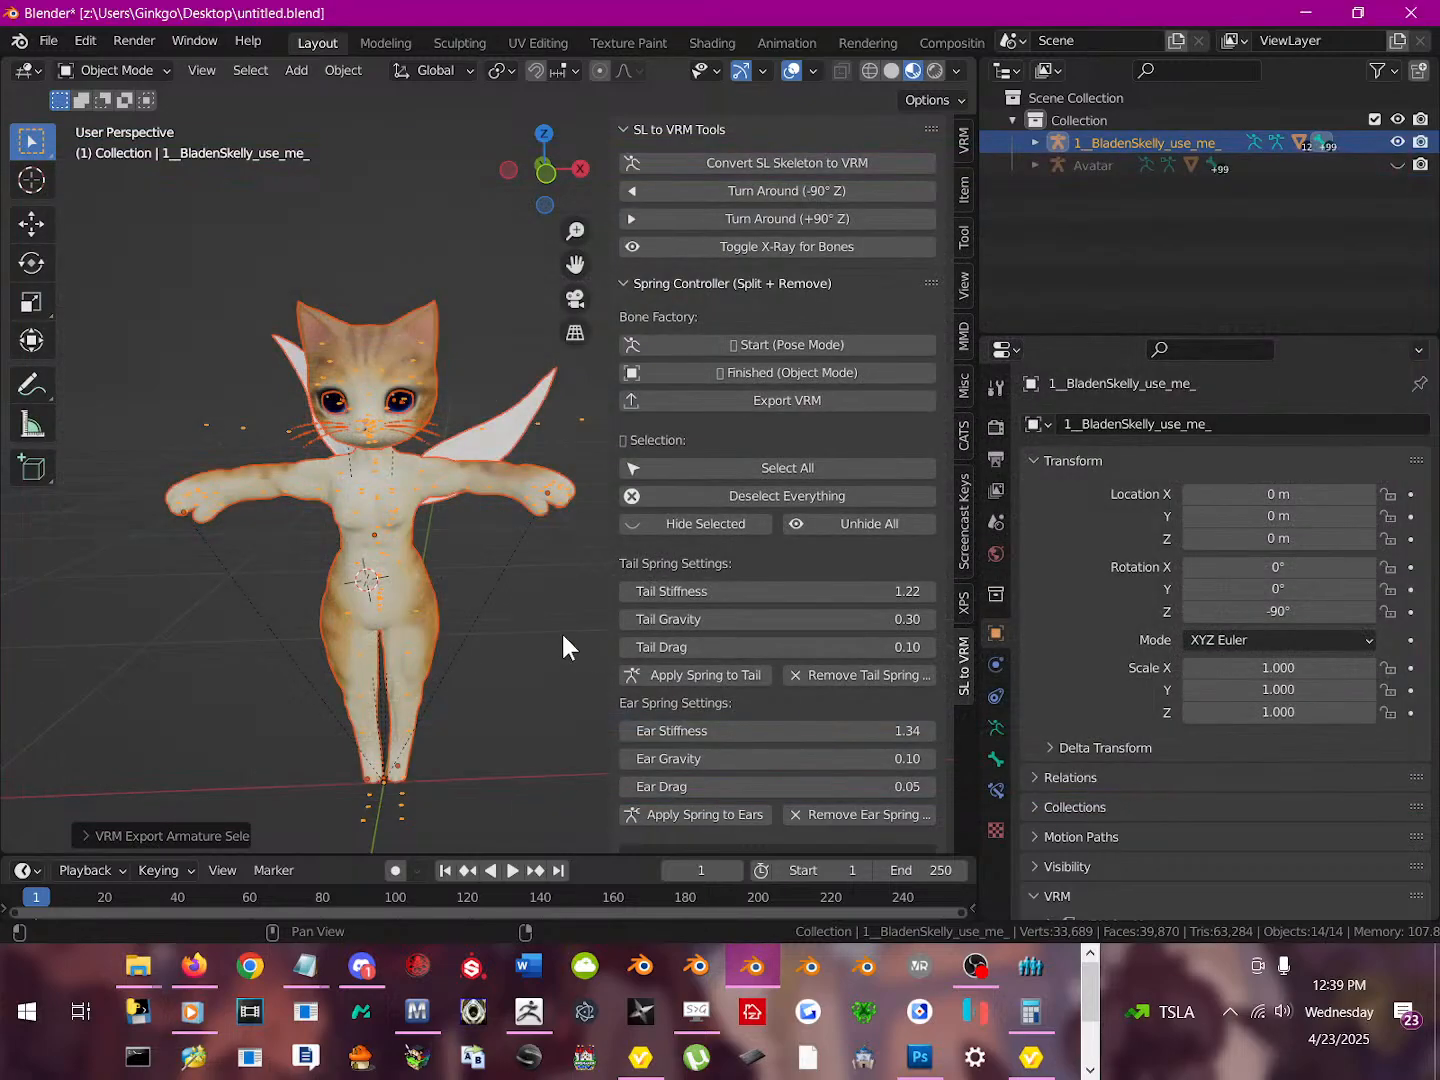
left_click(451, 675)
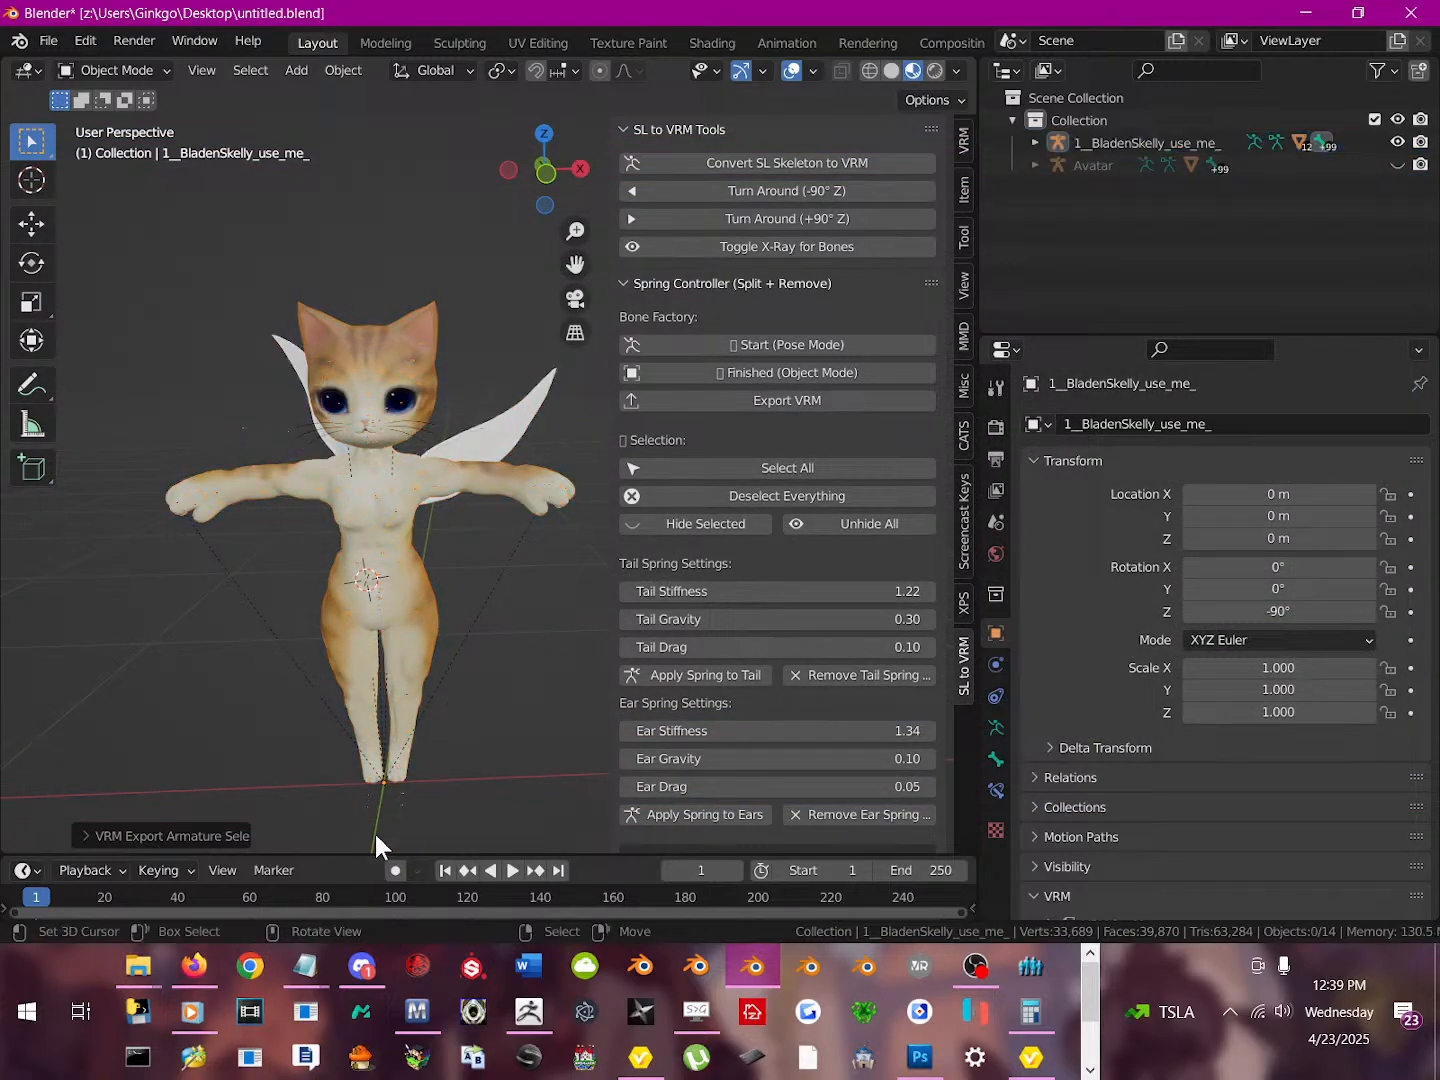
Switch to VrmPosingDesktop, bring both loaded cat models into view and enable SpringBone
left_click_drag(1090, 994, 1088, 1068)
left_click(249, 1013)
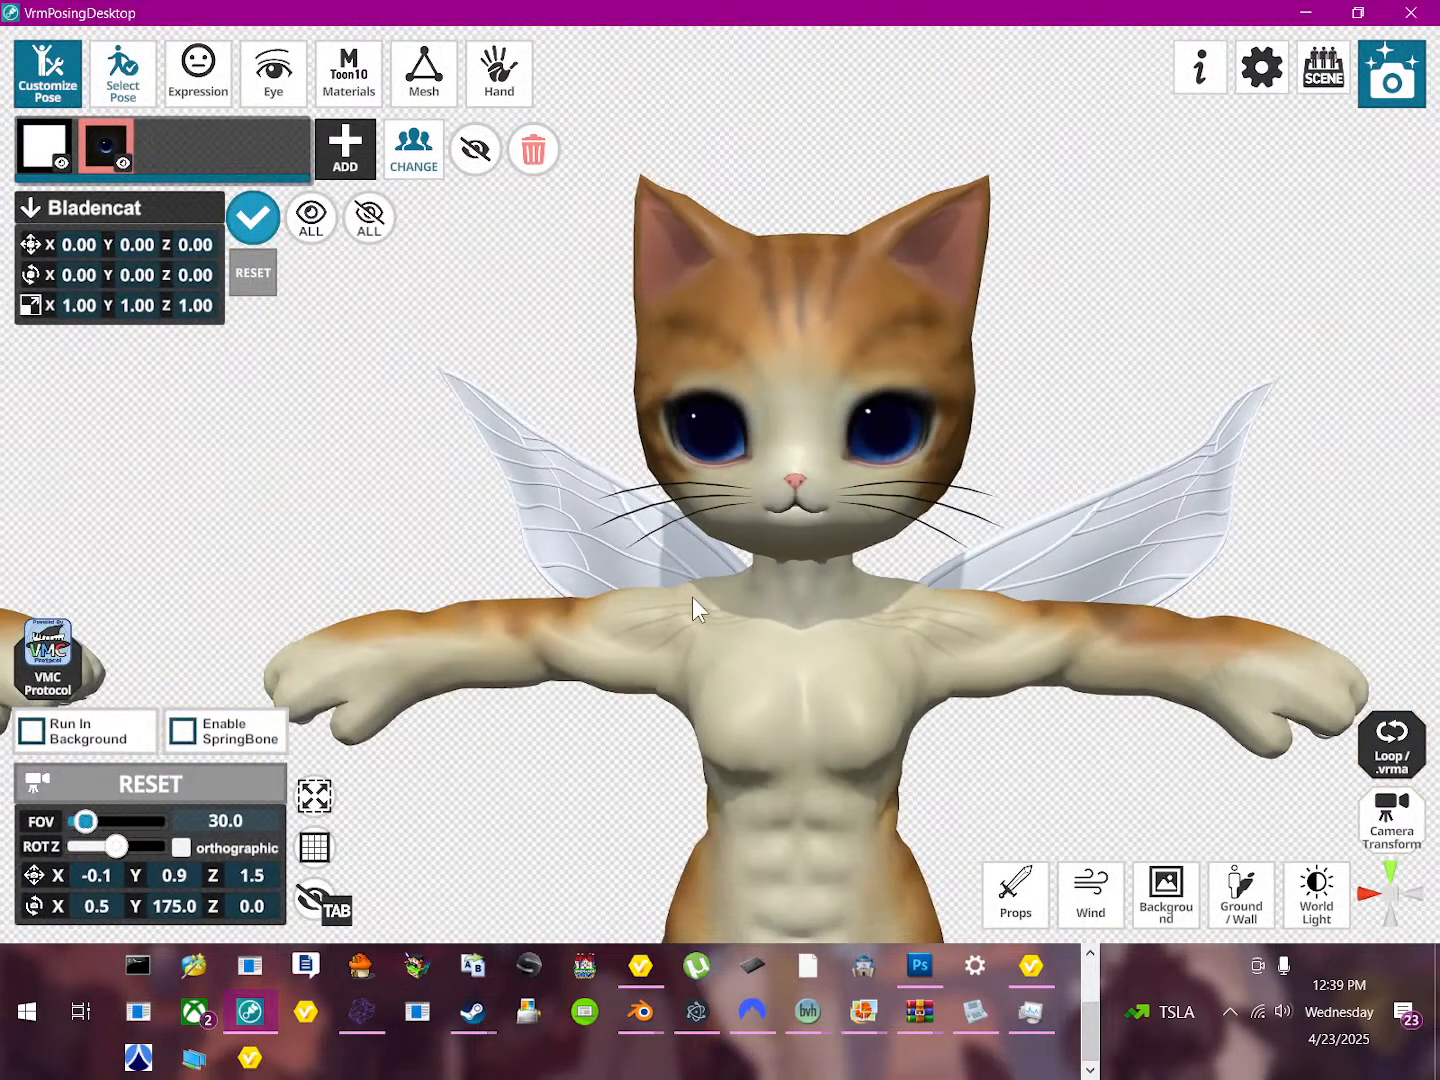
scroll(700, 600, "up", 3)
scroll(749, 621, "down", 3)
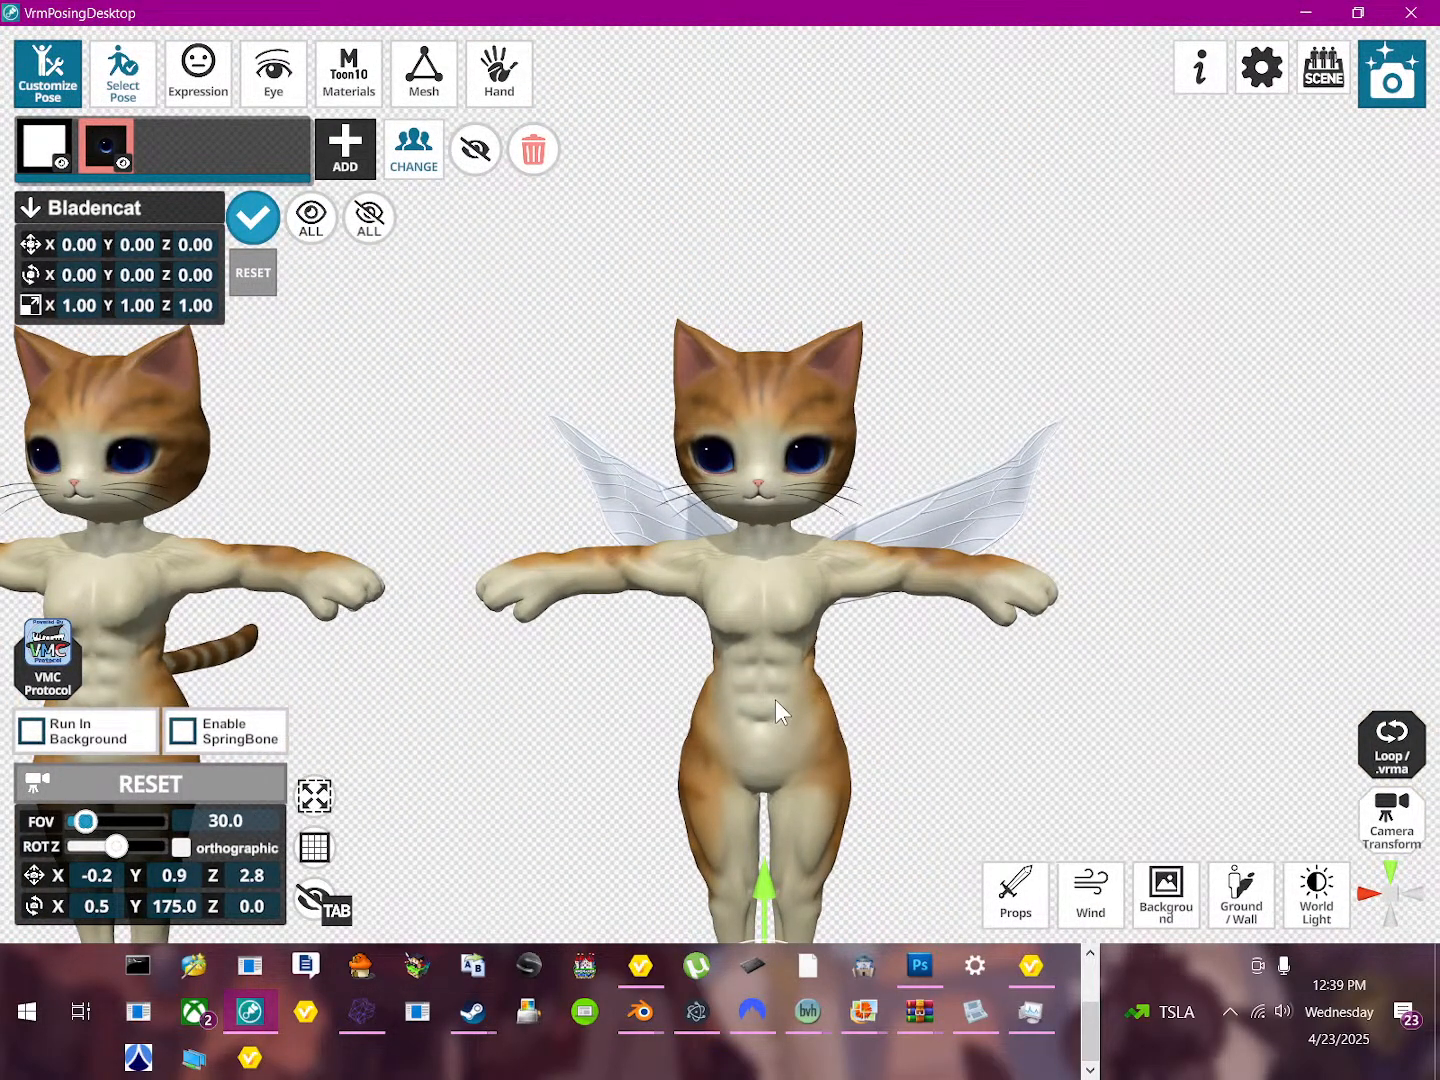
scroll(786, 701, "down", 1)
scroll(775, 680, "down", 5)
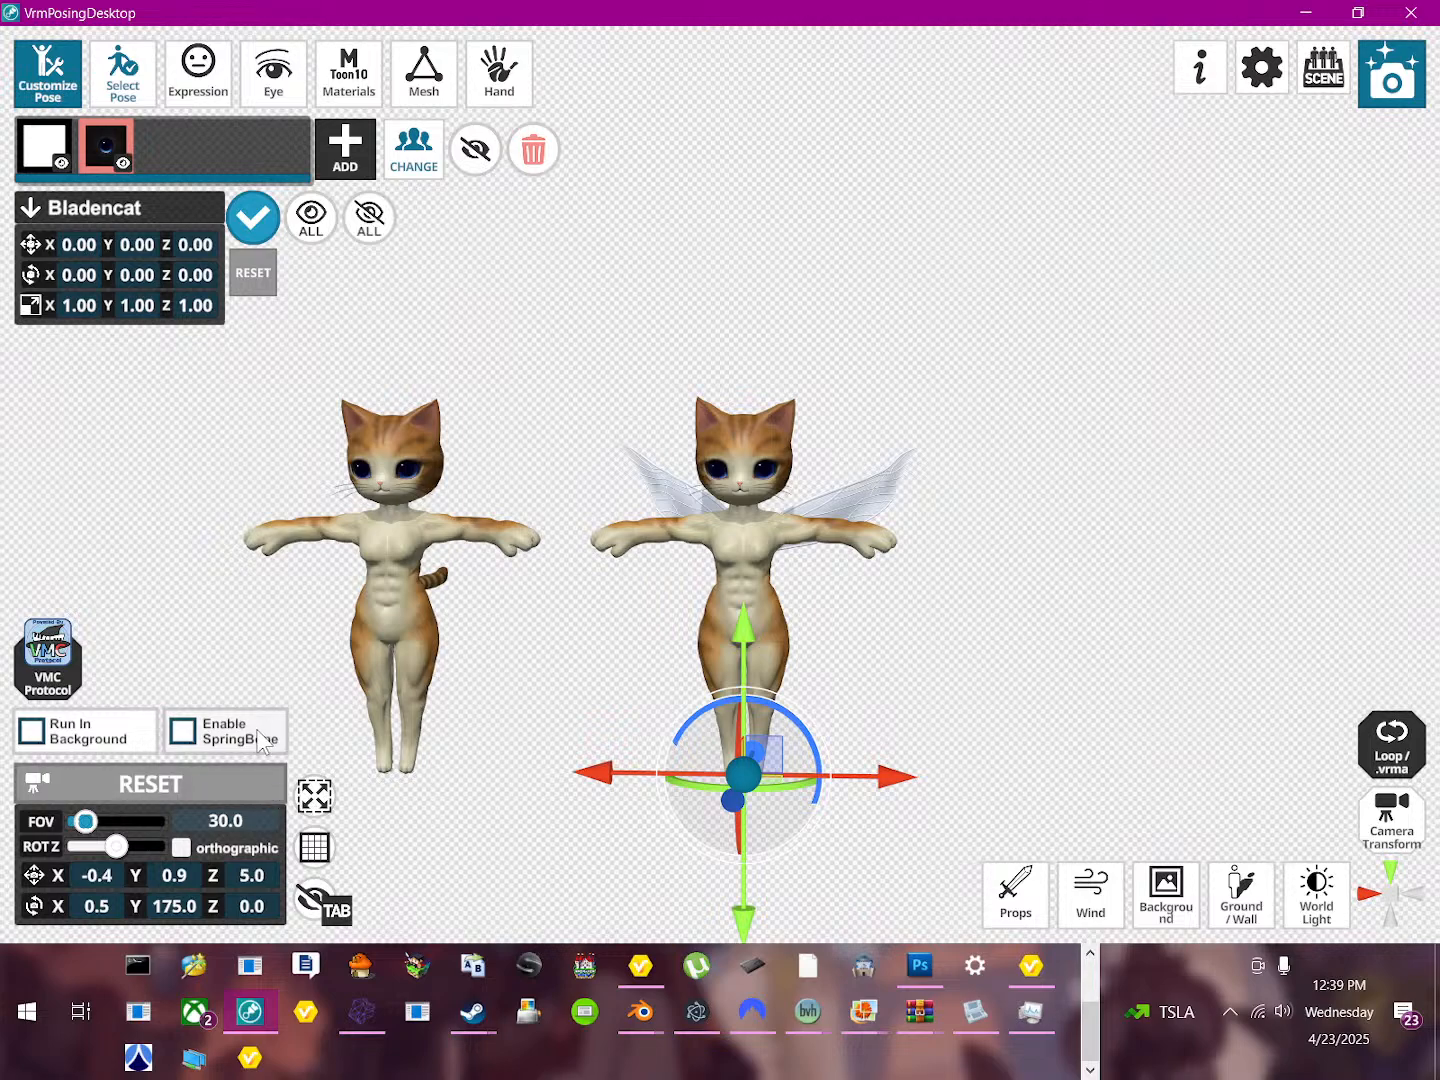
left_click(181, 727)
middle_click_drag(840, 624, 755, 631)
mouse_move(755, 631)
right_mouse_down()
mouse_move(697, 651)
mouse_move(753, 660)
right_mouse_up()
left_click(774, 648)
Add the exported cat avatar to the scene as a new model from a .vrm file on the Desktop
left_click(342, 152)
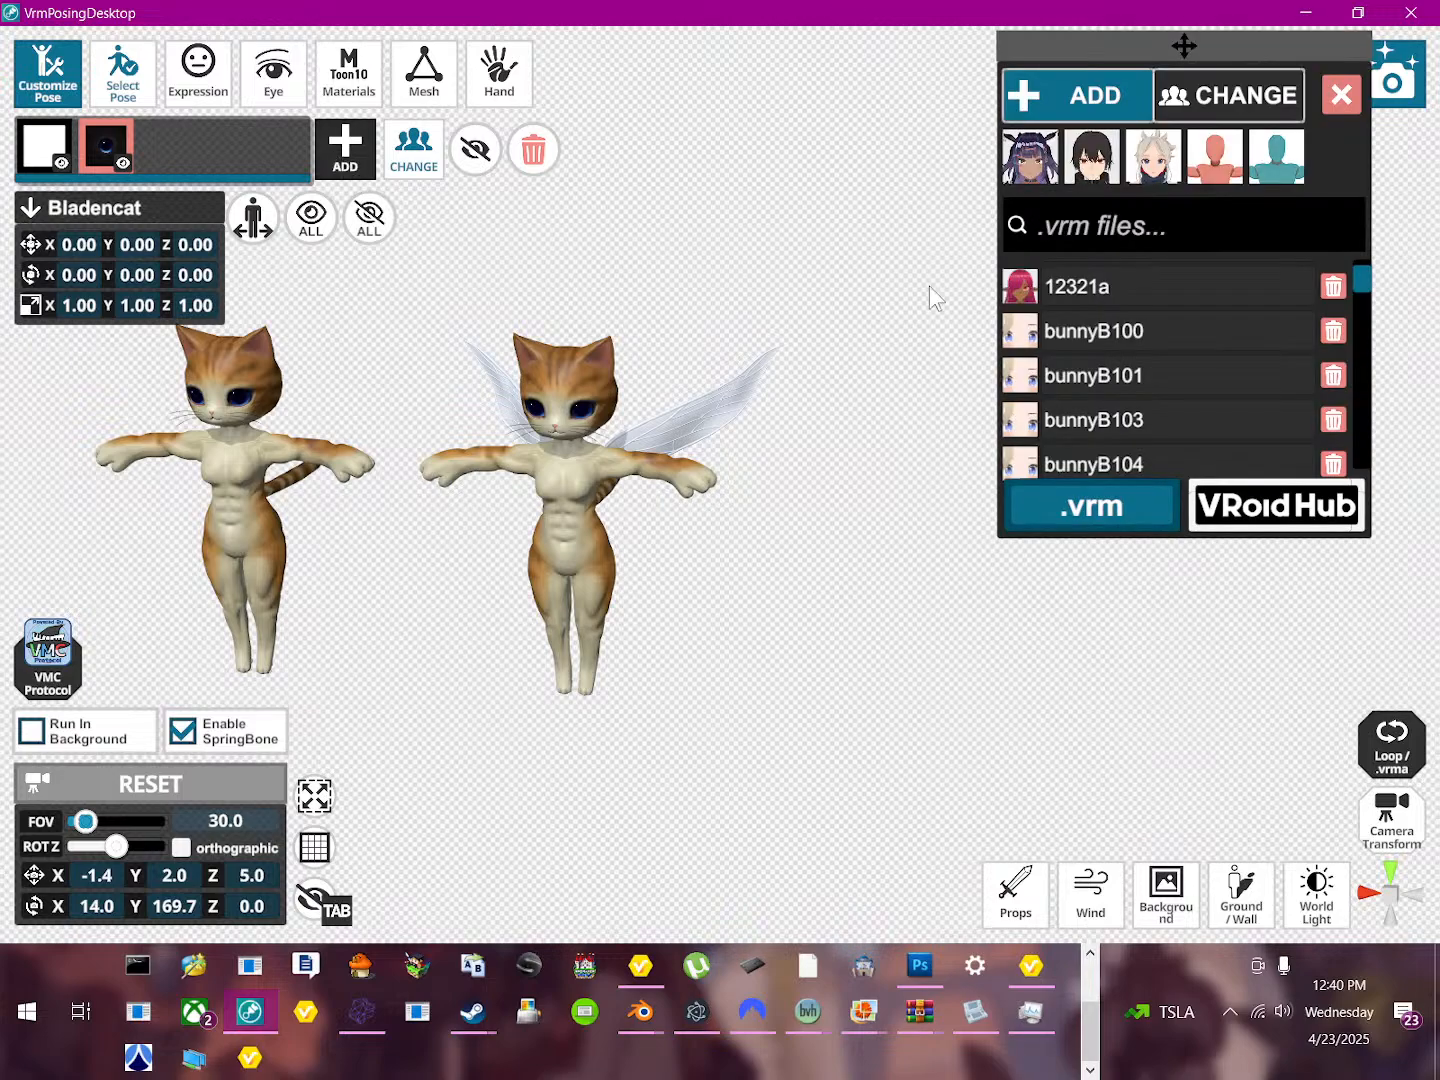
left_click(1107, 508)
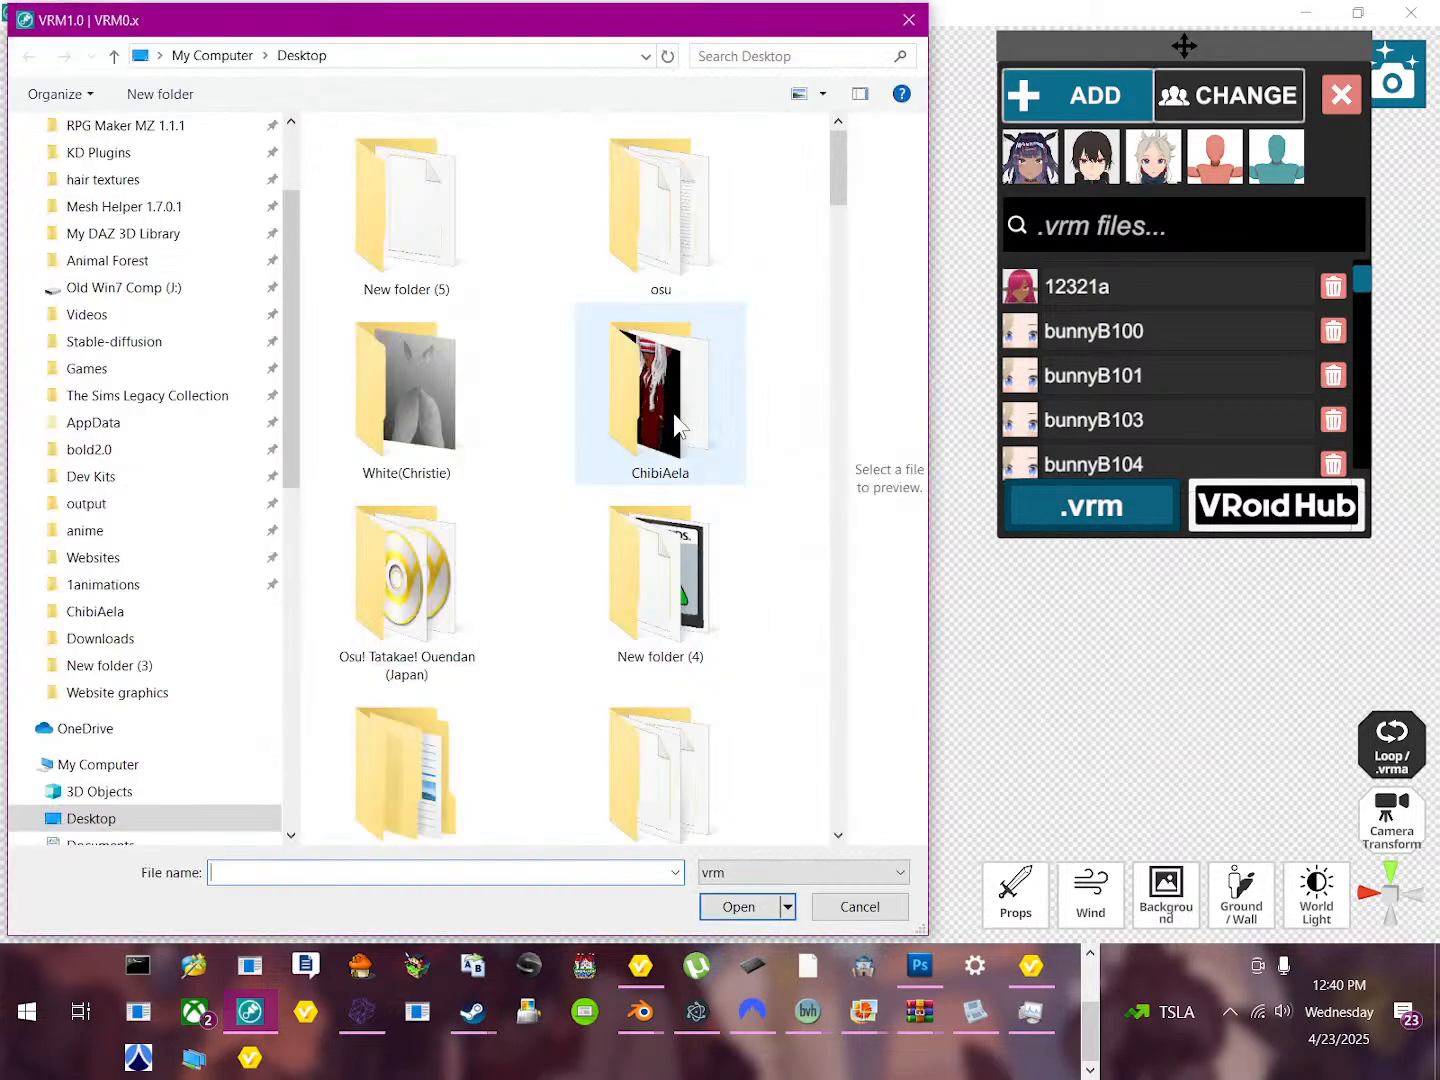
scroll(502, 567, "down", 10)
double_click(629, 559)
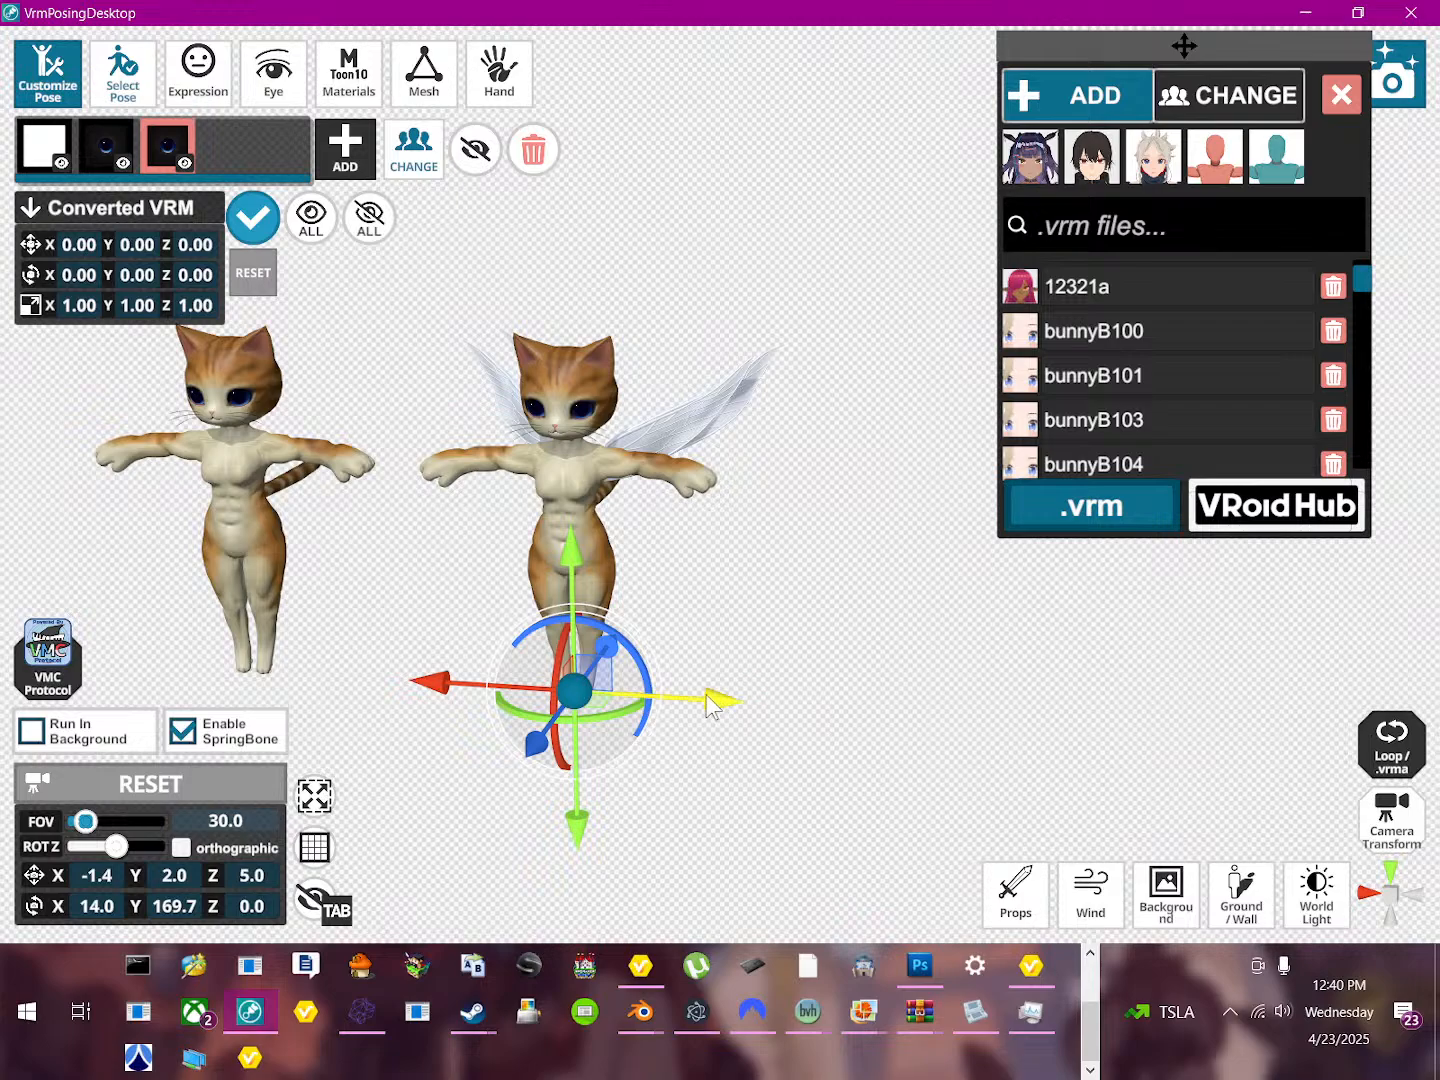
Move the added Converted VRM model sideways to X -1.24, beside the other two cats
left_click_drag(697, 696, 984, 736)
middle_click_drag(1008, 681, 901, 679)
right_click_drag(682, 722, 595, 705)
left_click_drag(620, 692, 671, 721)
middle_click_drag(768, 637, 808, 681)
Aim the wind at X 30, Y 203 and enable wind
left_click(1091, 894)
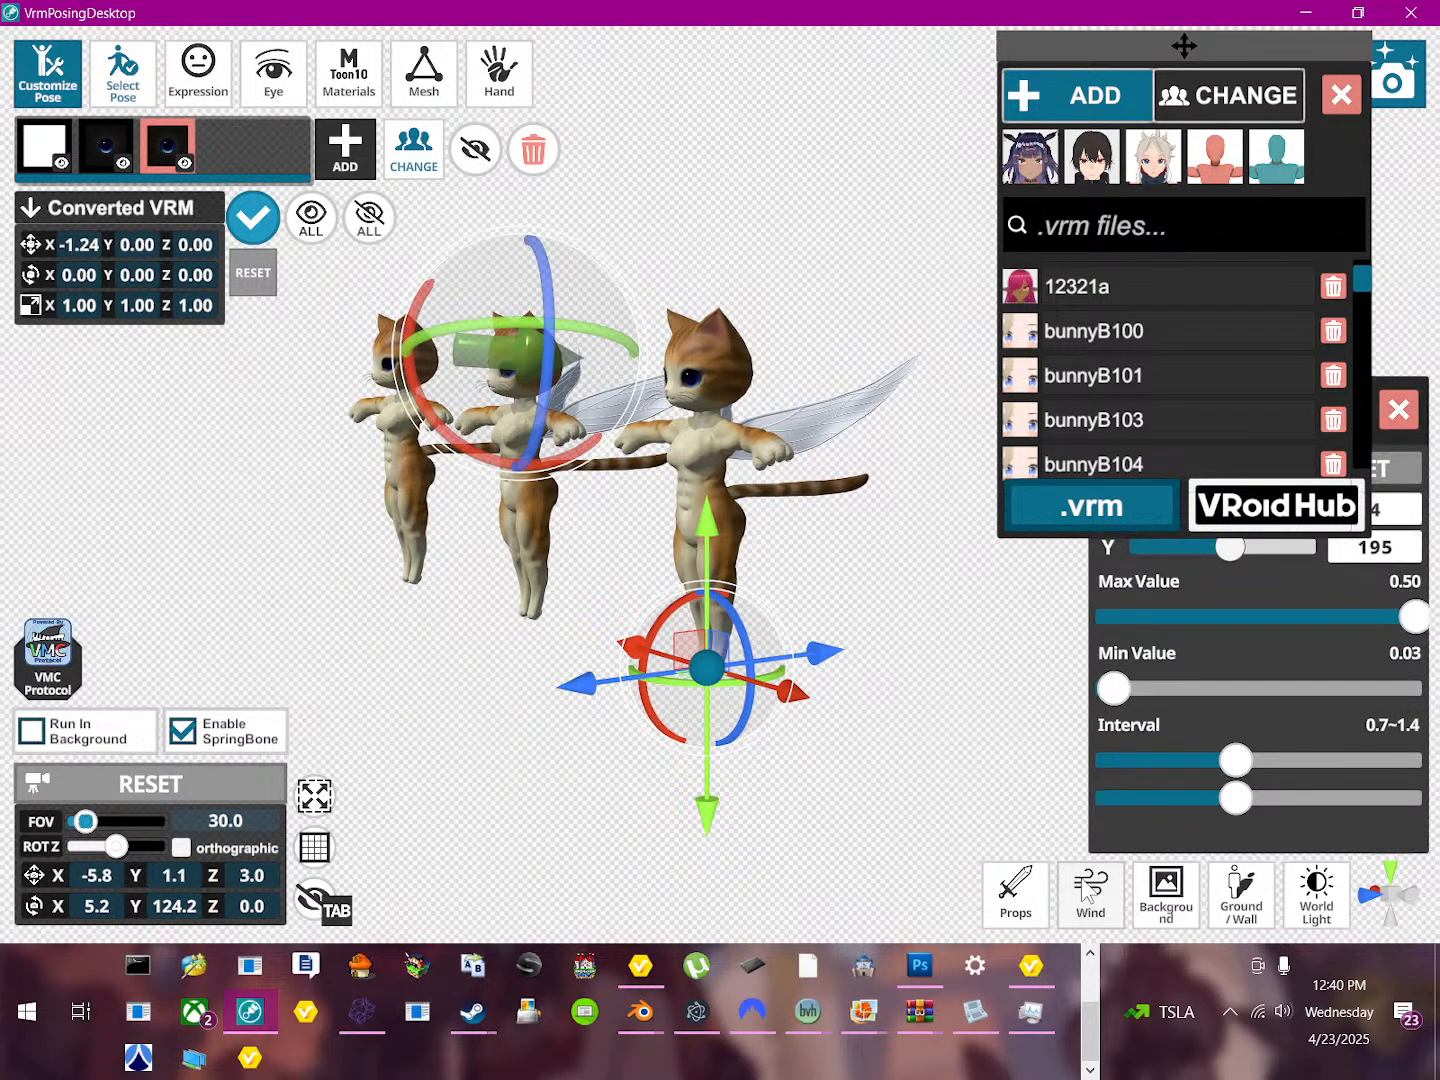
left_click_drag(467, 422, 510, 427)
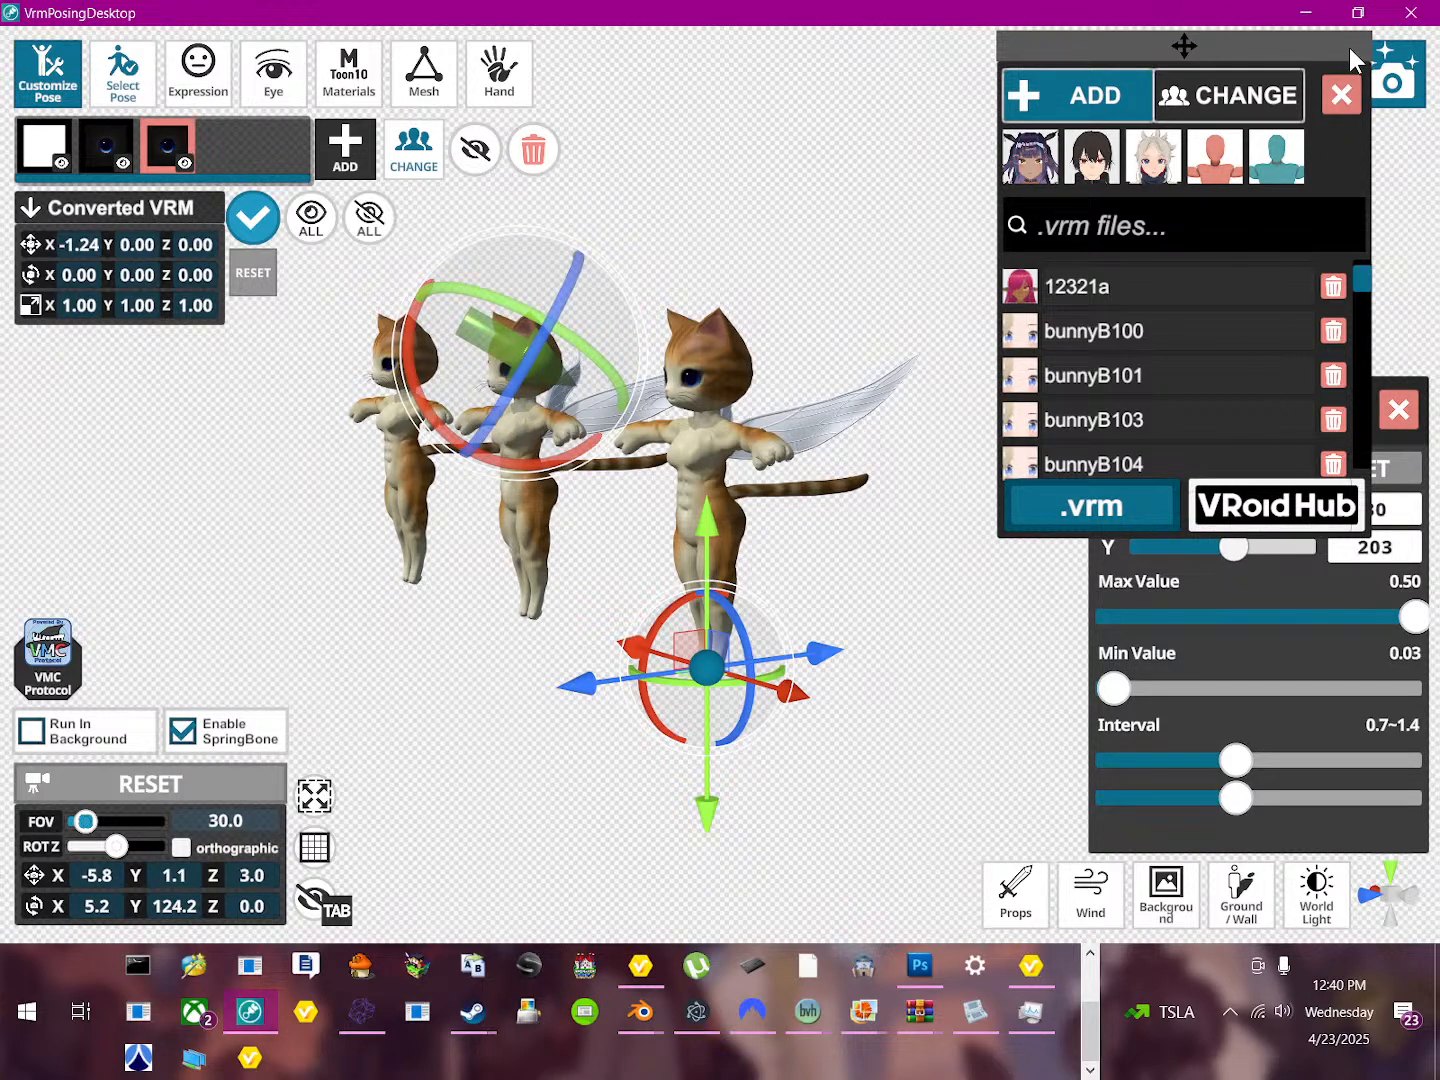
left_click(1341, 97)
left_click(1140, 409)
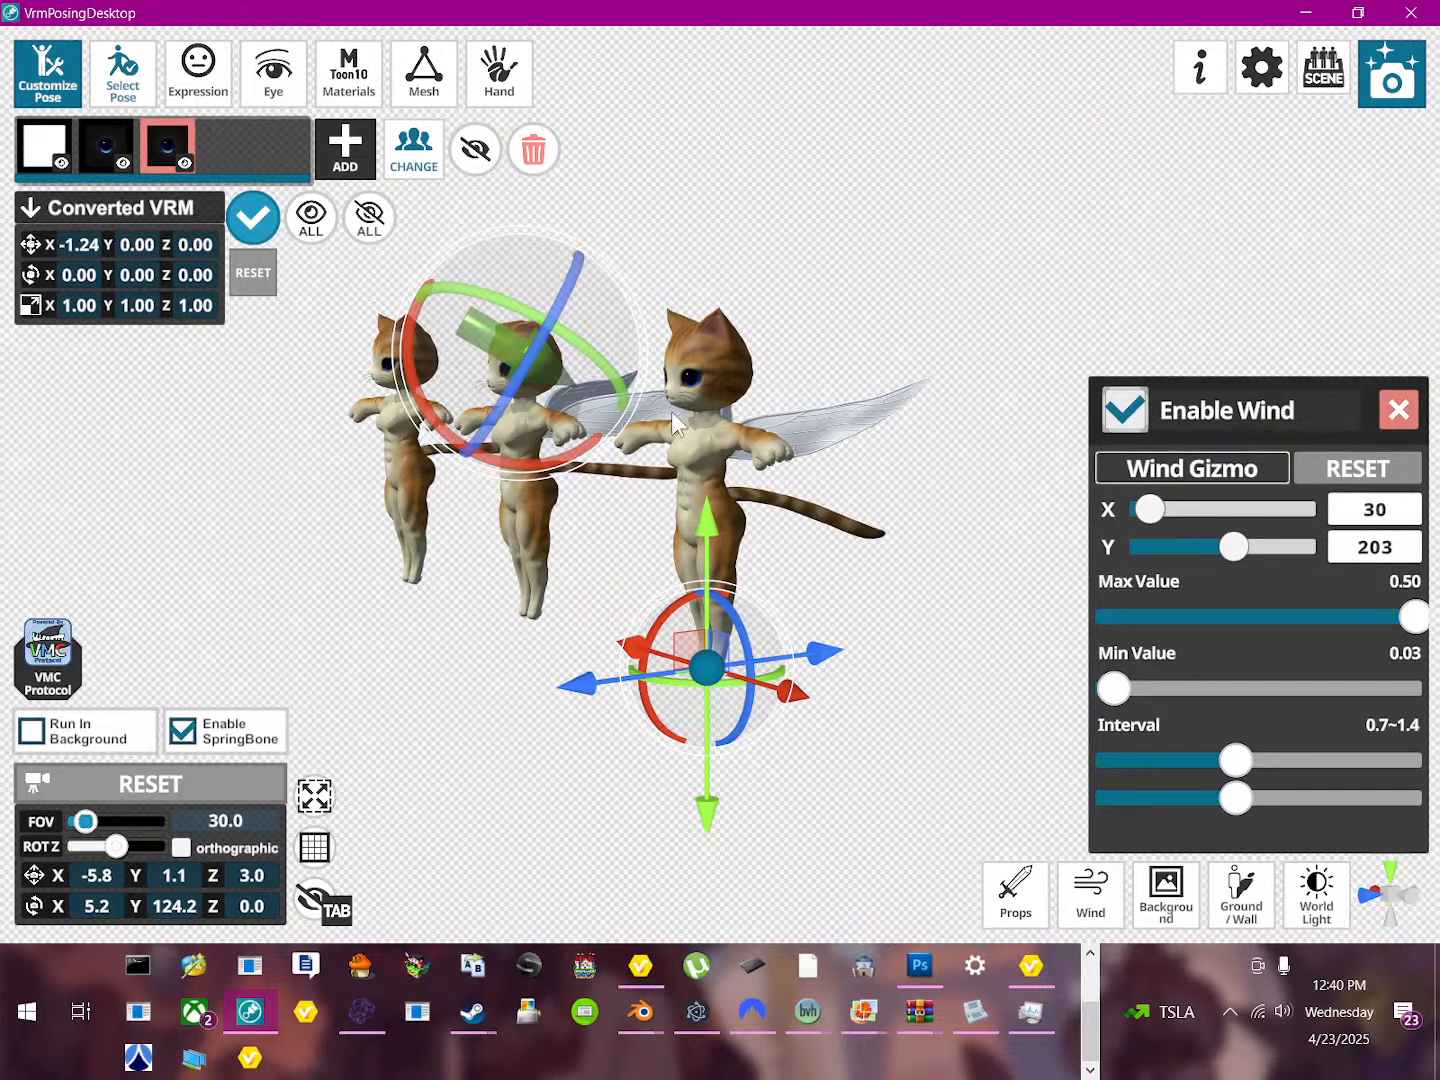
Rotate the wind direction downward to X 69, Y 209 to test the wings' and tails' spring response
left_click_drag(507, 478, 443, 284)
right_click_drag(652, 548, 778, 566)
left_click_drag(433, 319, 431, 371)
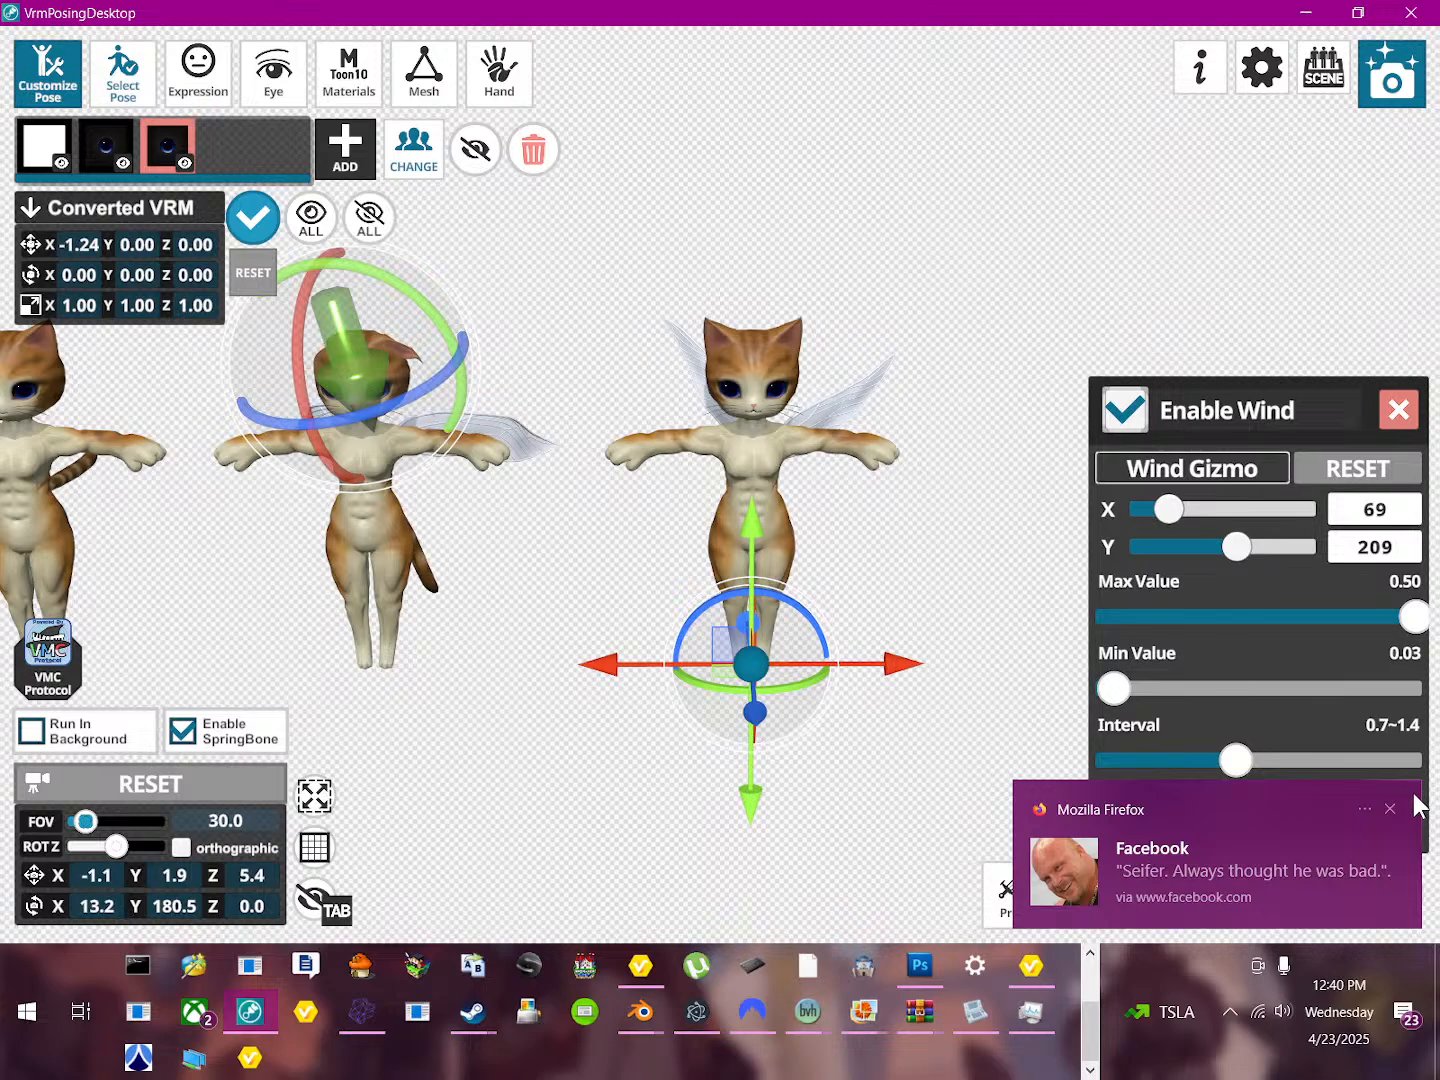
left_click(1399, 830)
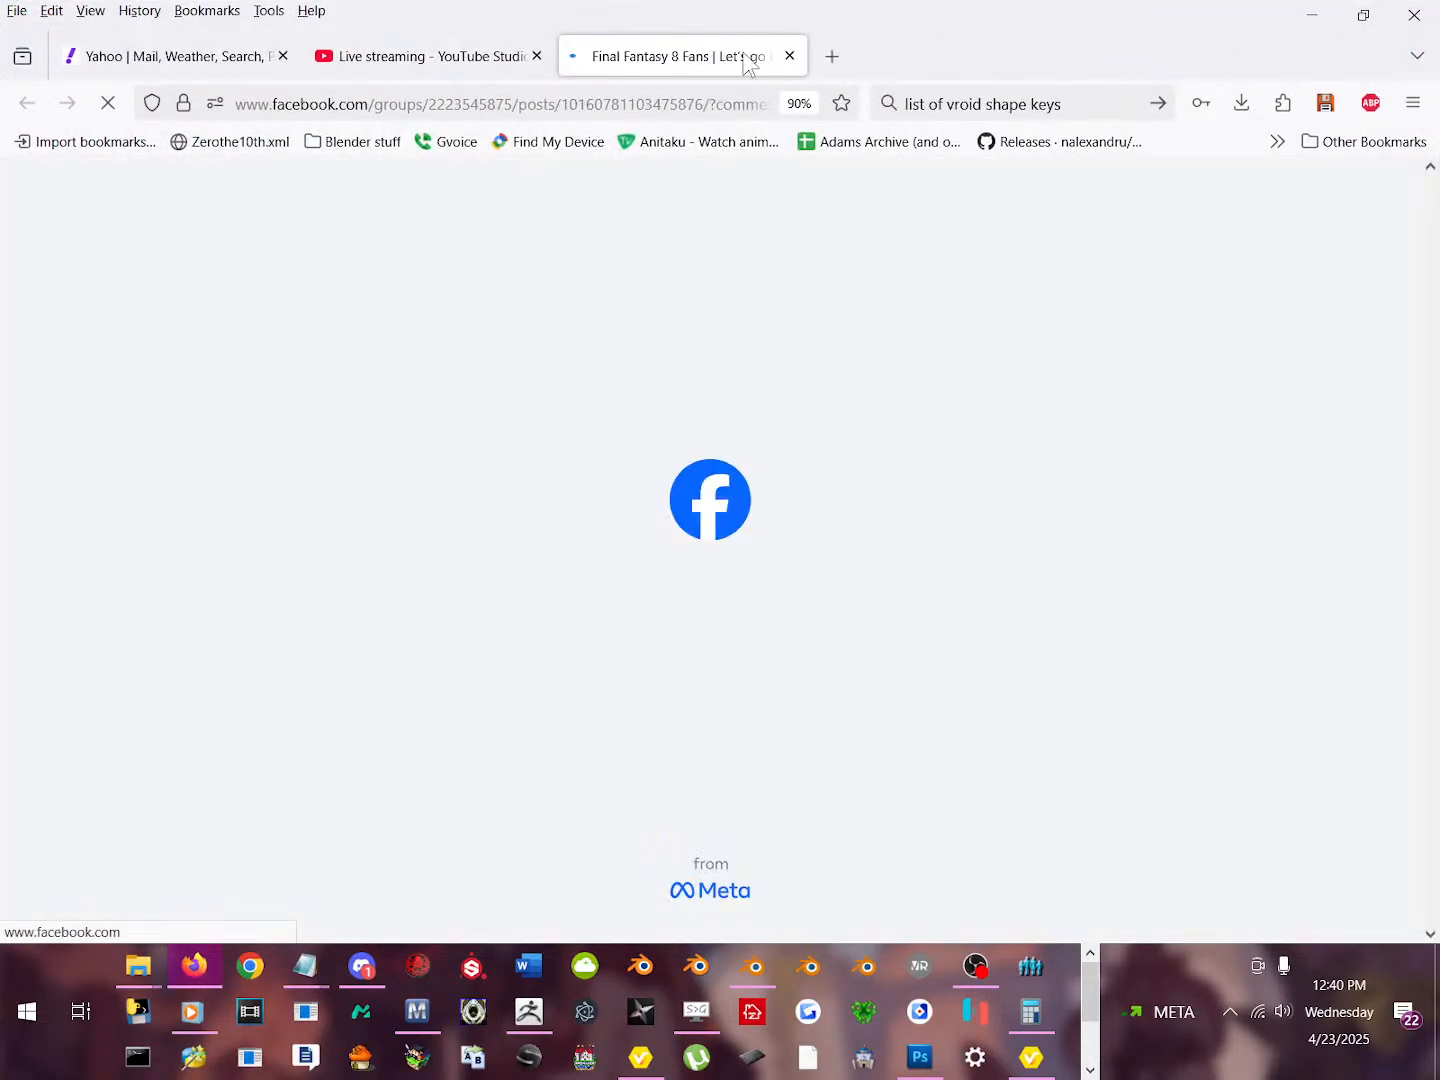
left_click(771, 56)
left_click(1328, 18)
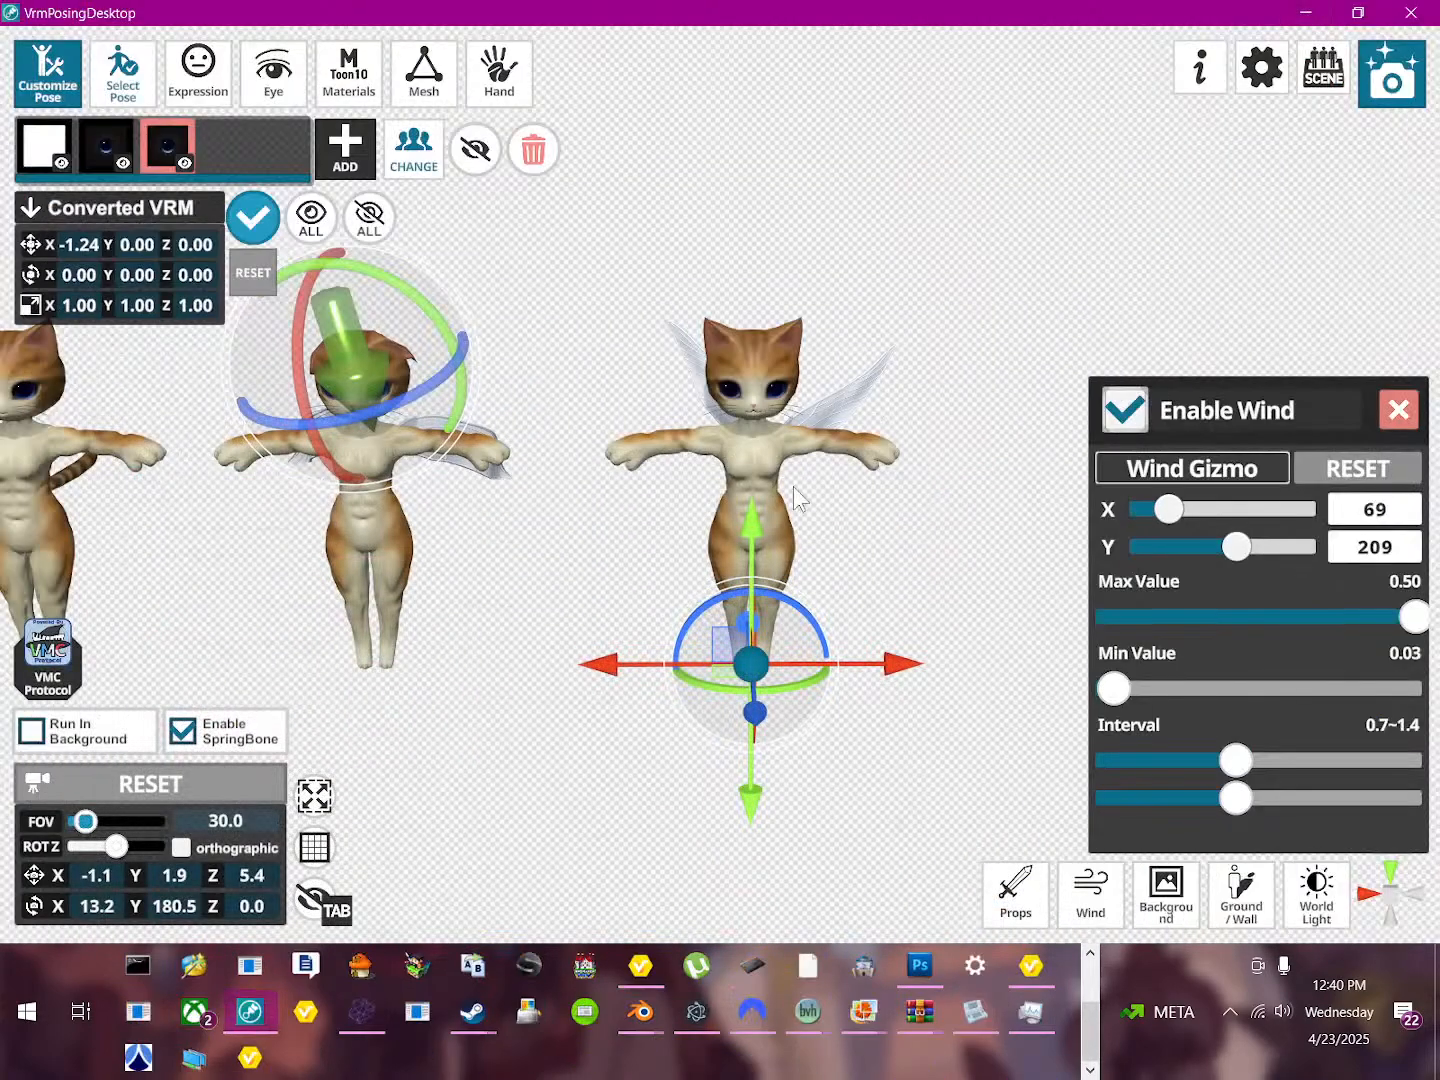
Set the wind direction to X 11, Y 195 to compare spring motion on the cat models
left_click_drag(345, 336, 354, 445)
middle_click_drag(551, 503, 500, 532)
mouse_move(499, 532)
right_mouse_down()
mouse_move(453, 590)
mouse_move(310, 560)
mouse_move(505, 591)
mouse_move(497, 545)
right_mouse_up()
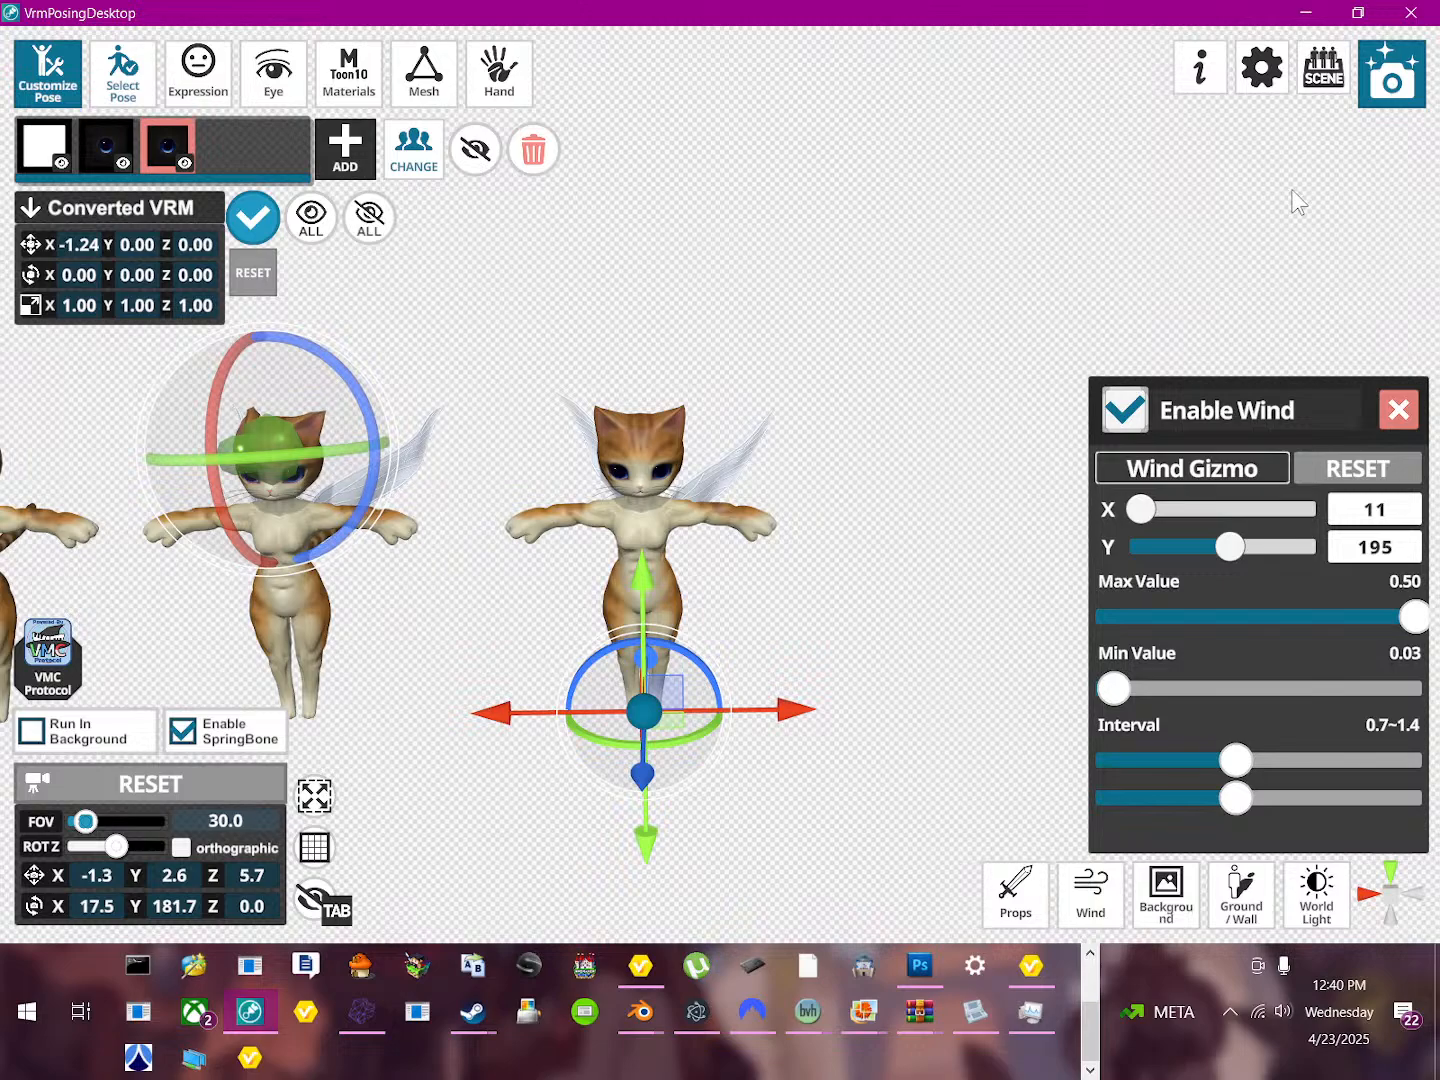
Leave VrmPosingDesktop and switch to YouTube Studio in Firefox to check the live stream's chat and analytics
left_click(1305, 12)
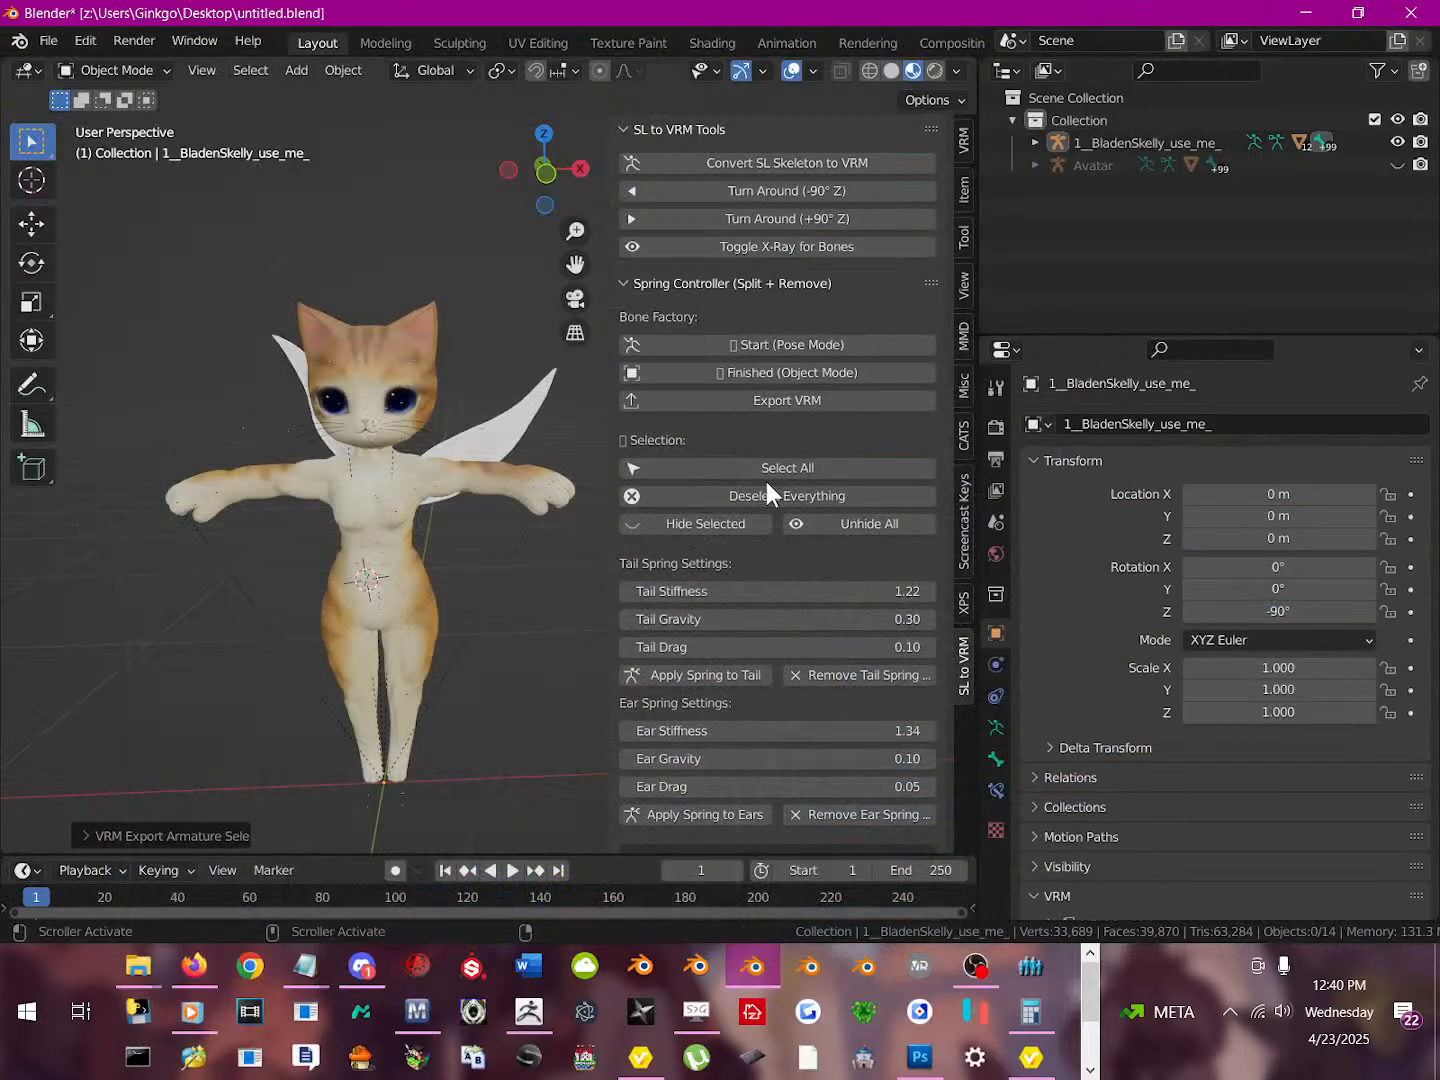
left_click(205, 968)
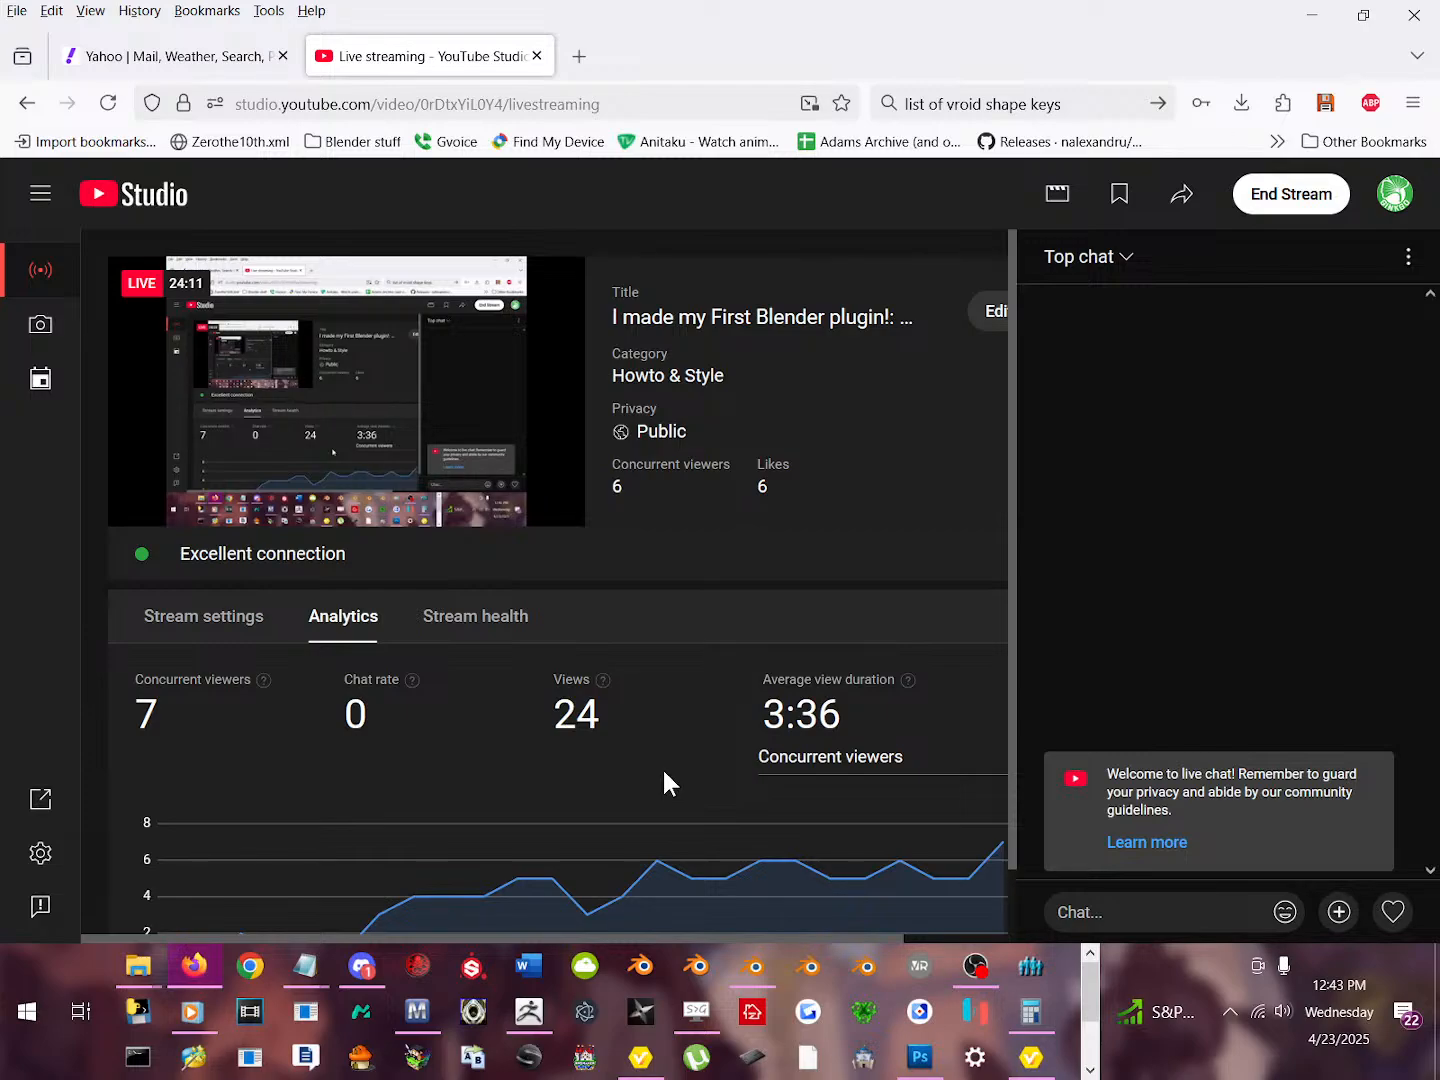
Return to Blender and inspect the winged cat avatar up close and from the front
left_click(1310, 16)
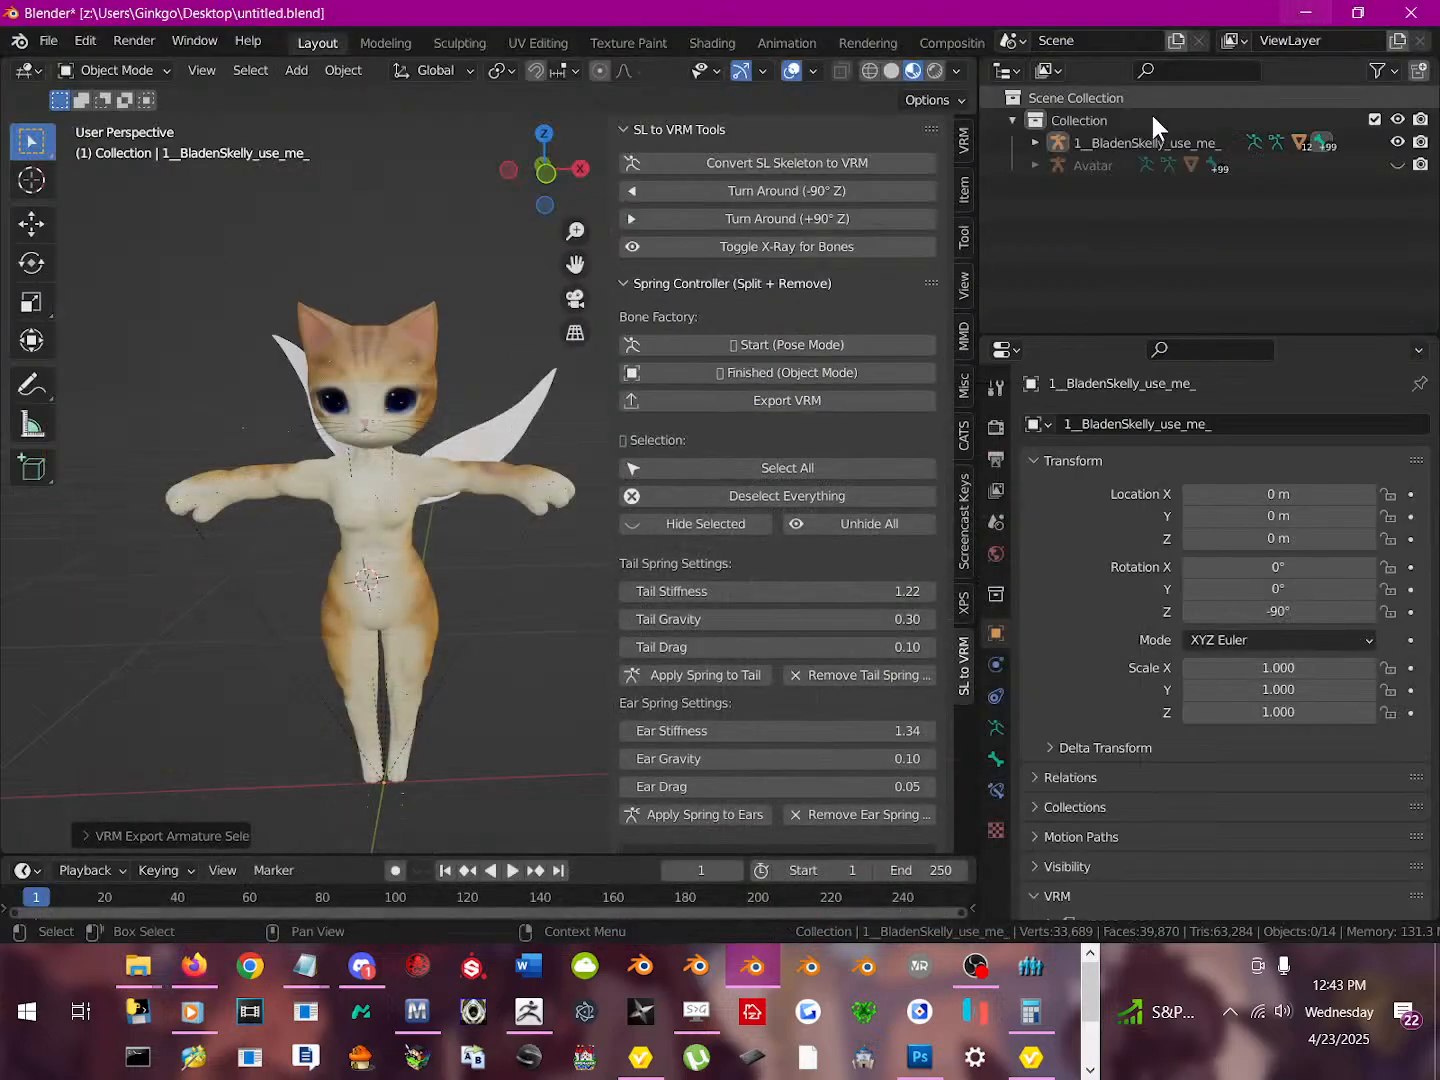
middle_click_drag(547, 448, 410, 598)
scroll(409, 598, "up", 3)
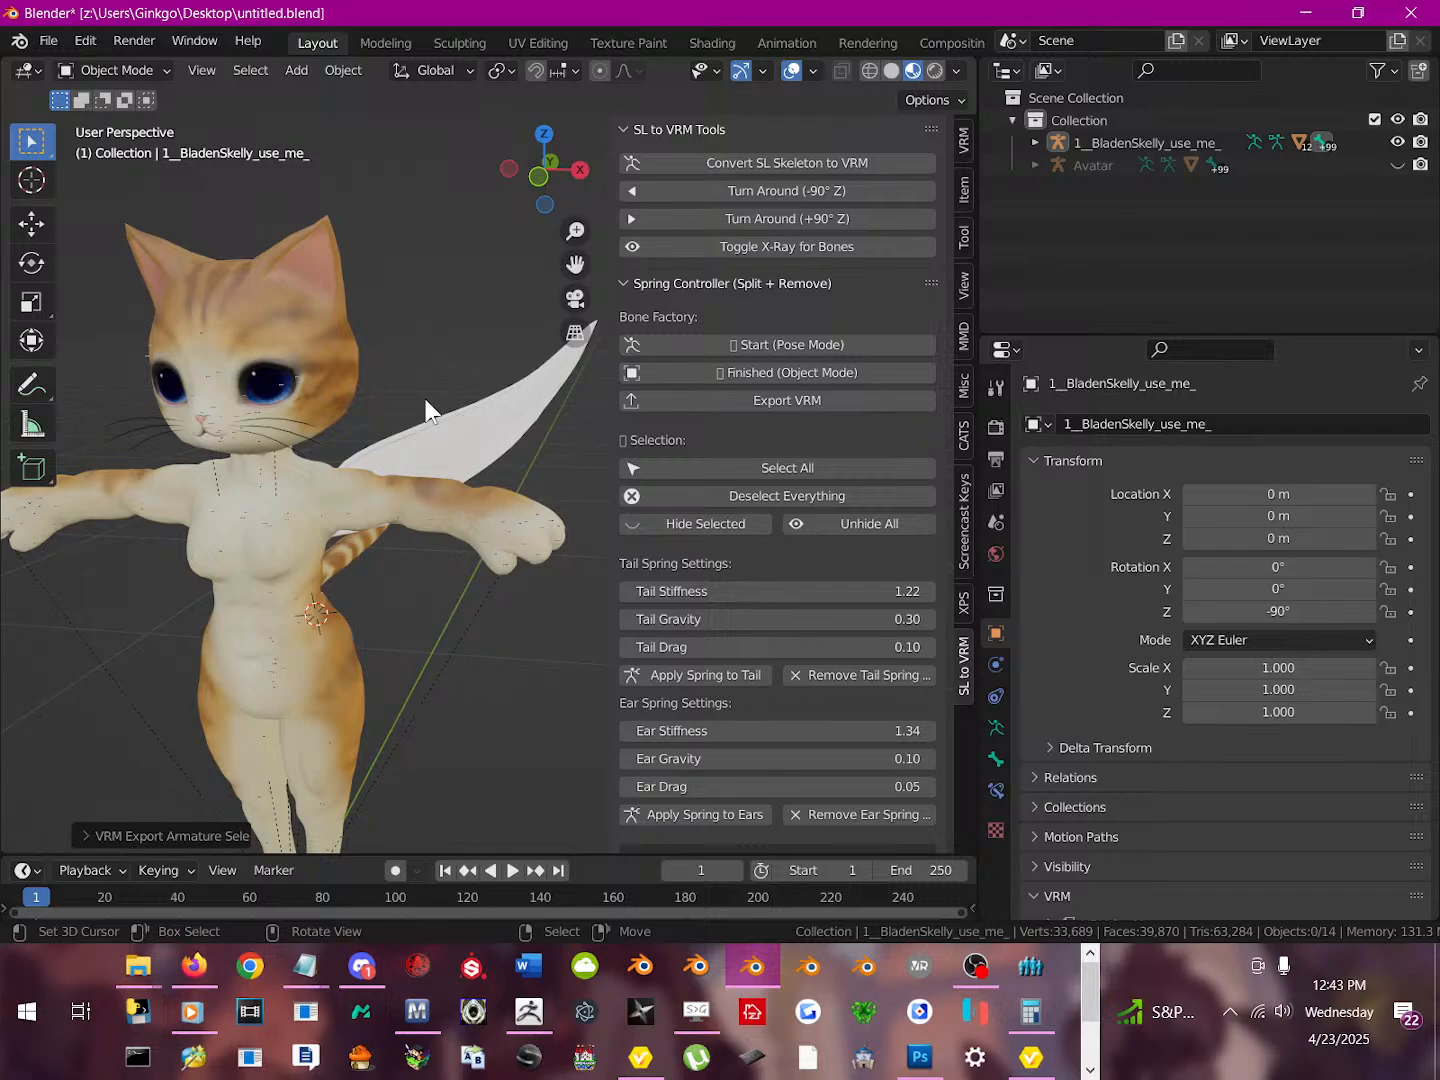
scroll(412, 435, "down", 4)
middle_click_drag(445, 563, 488, 536)
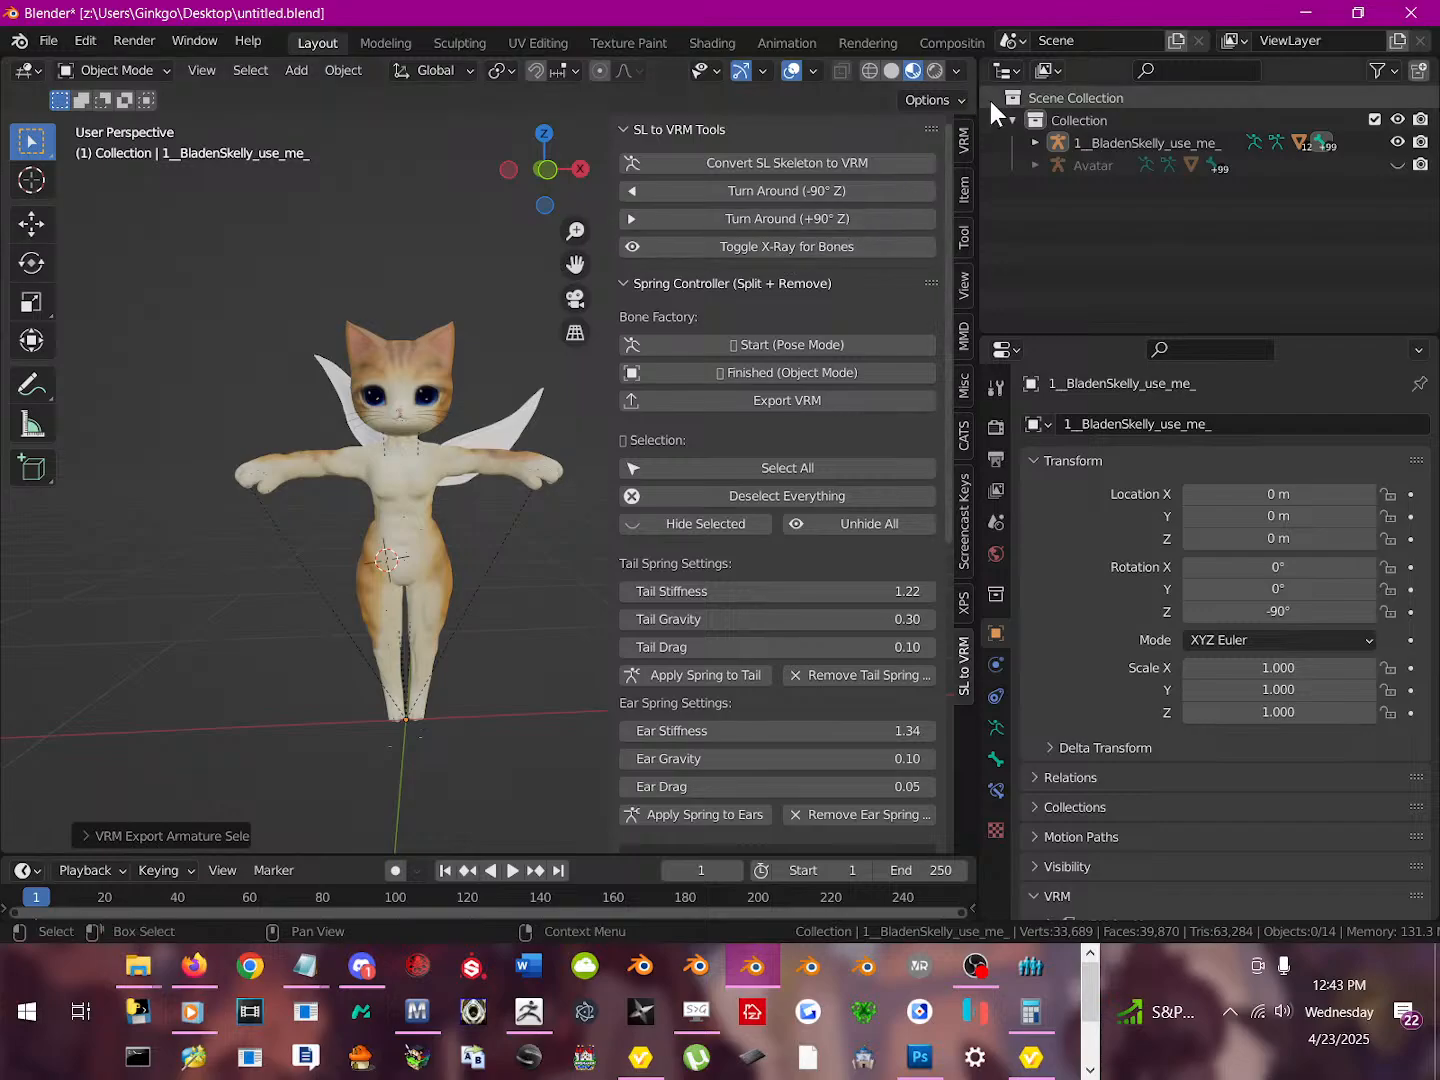
left_click_drag(1017, 8, 770, 10)
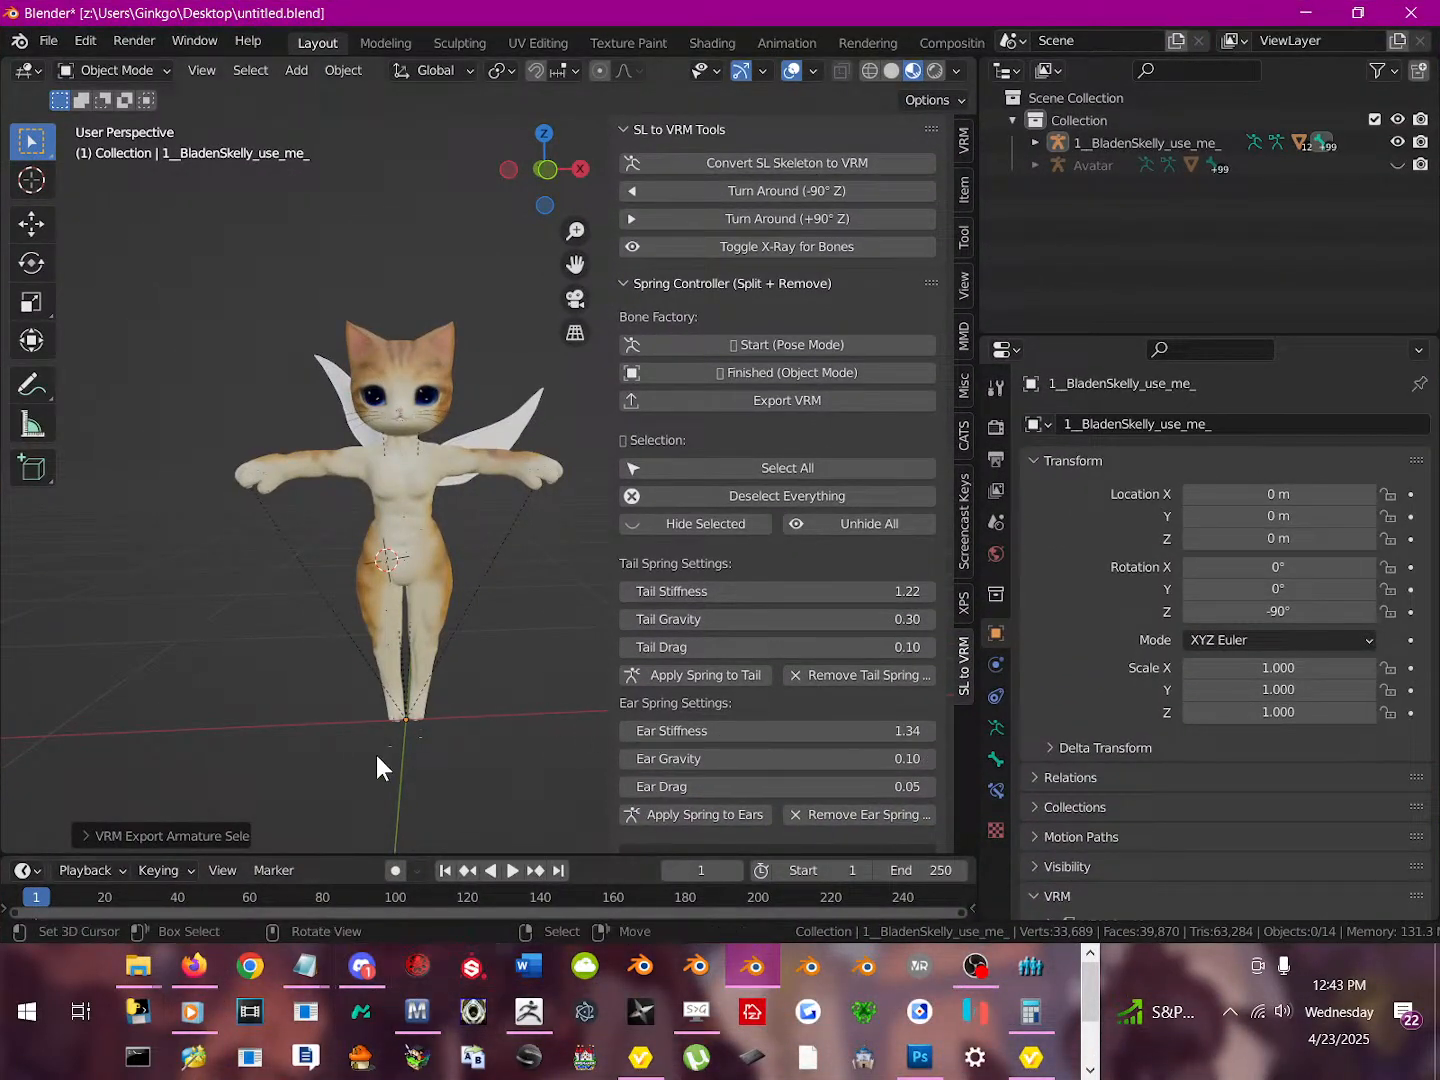
Switch to YouTube Studio in Firefox and request the end of the live stream
left_click(194, 966)
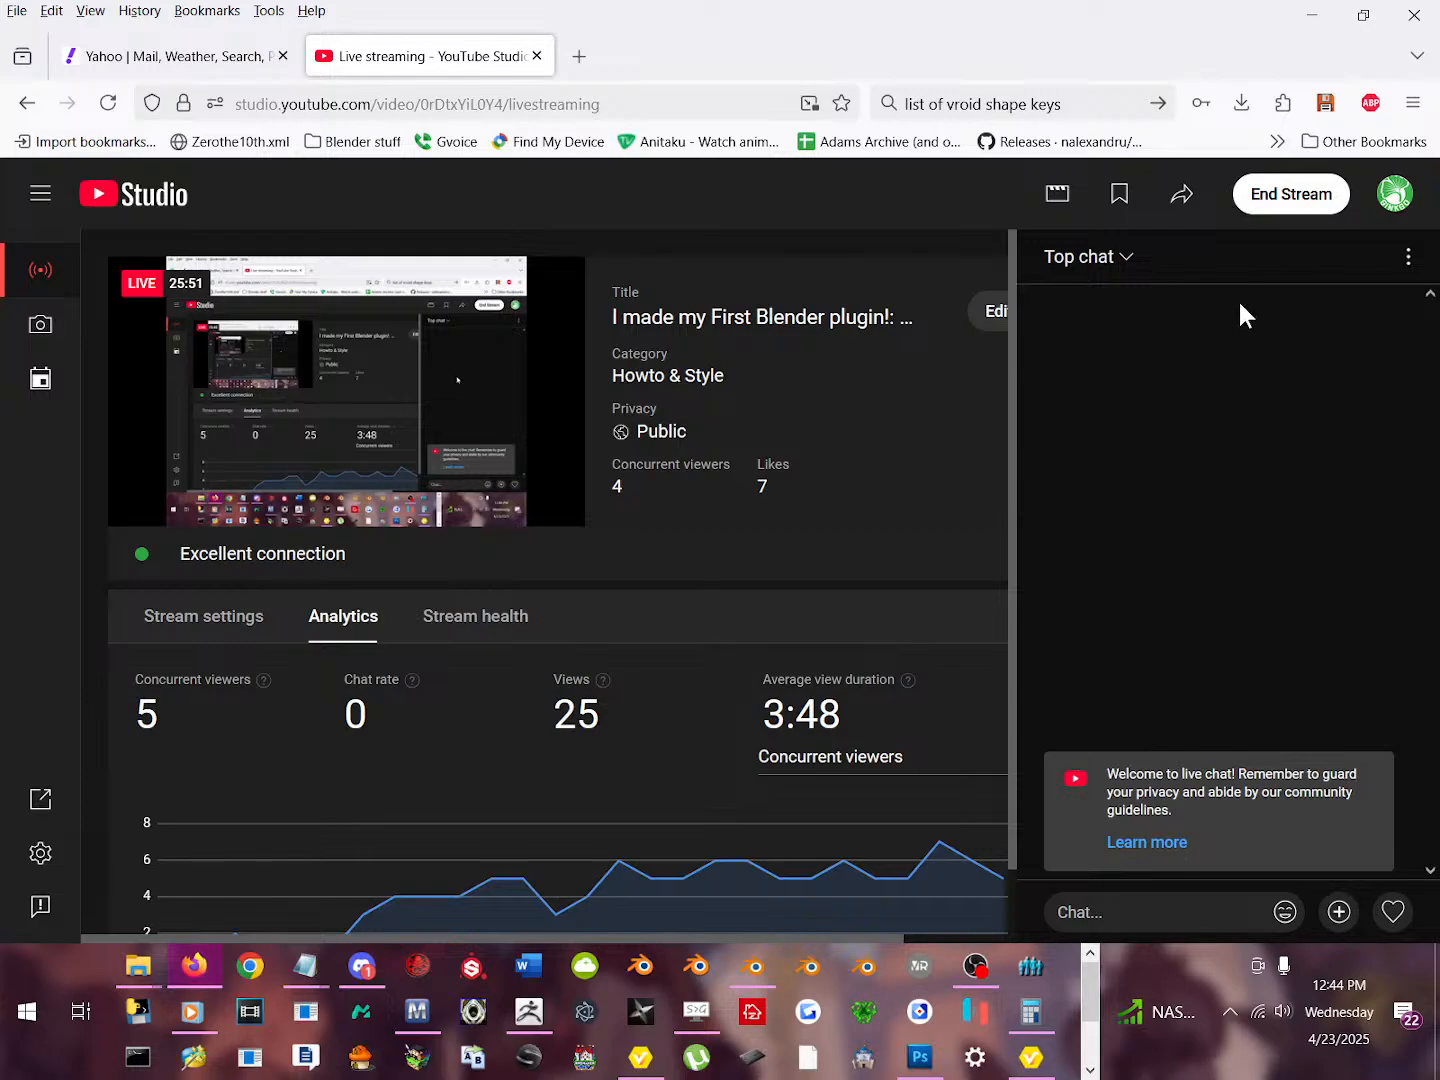
left_click(1282, 200)
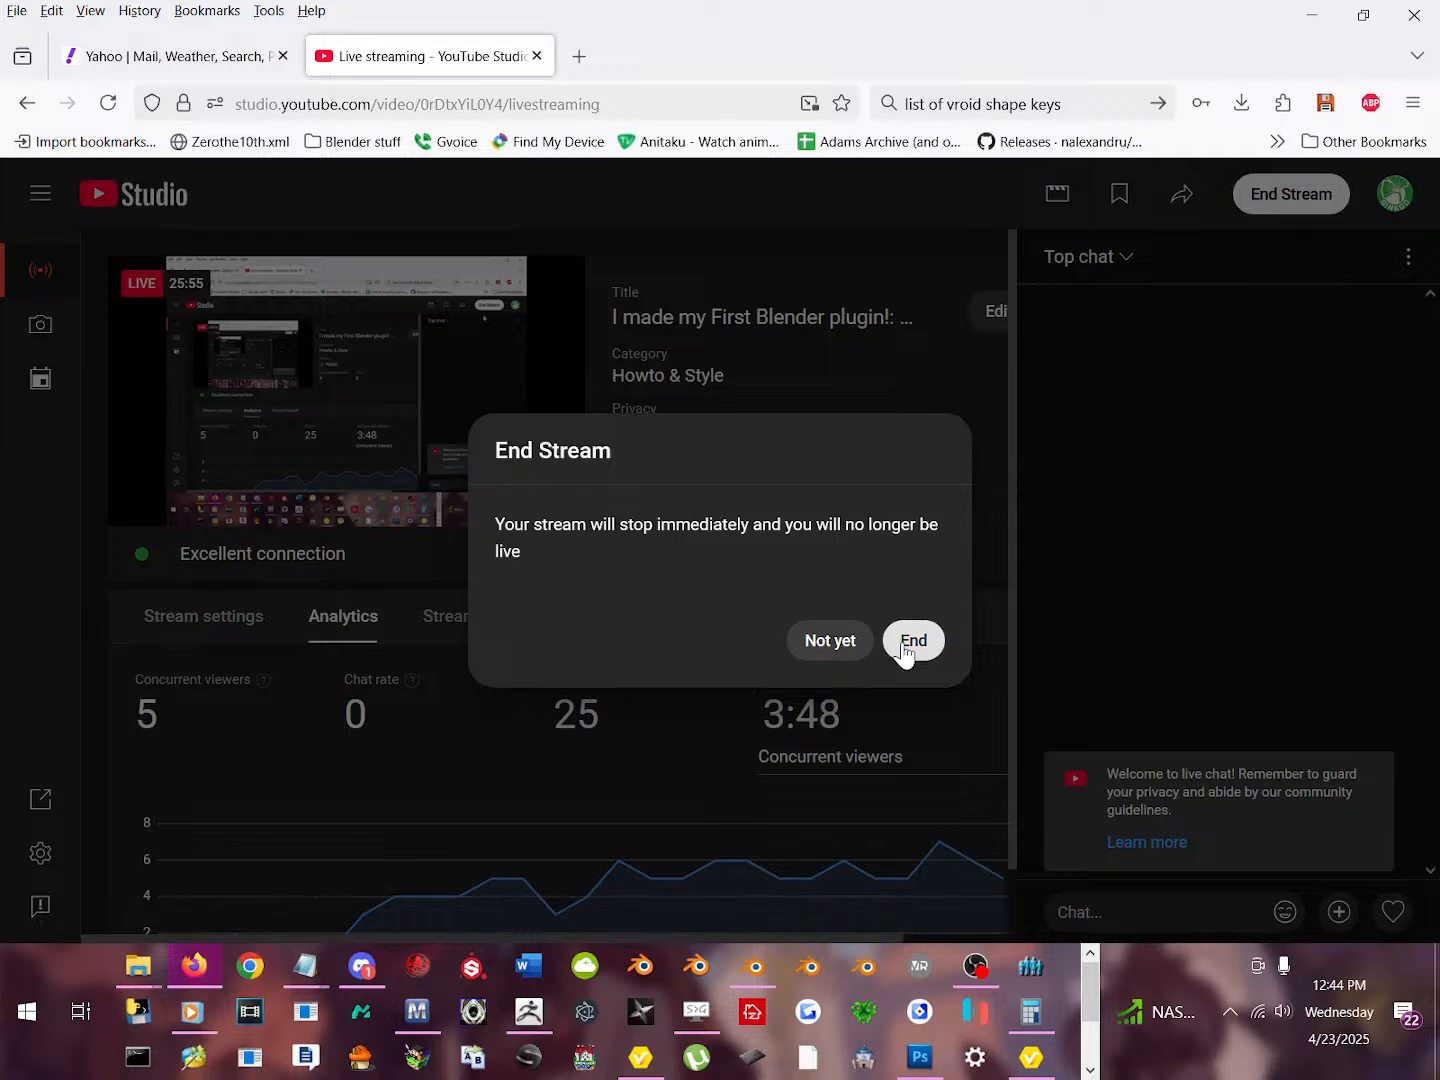